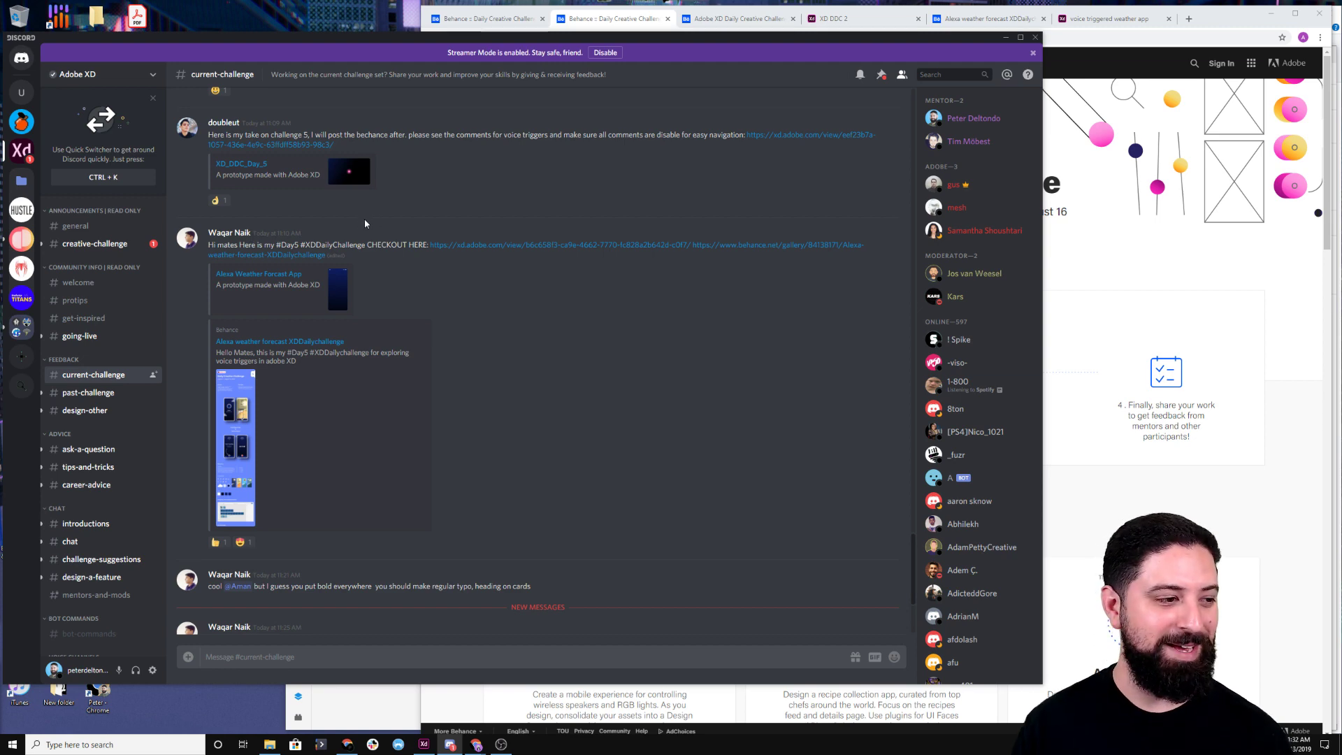
Bring the Behance Daily Creative Challenge page to the front, widen its window, and review the current and past challenges
{"action": "left_click", "coordinate": [1214, 22]}
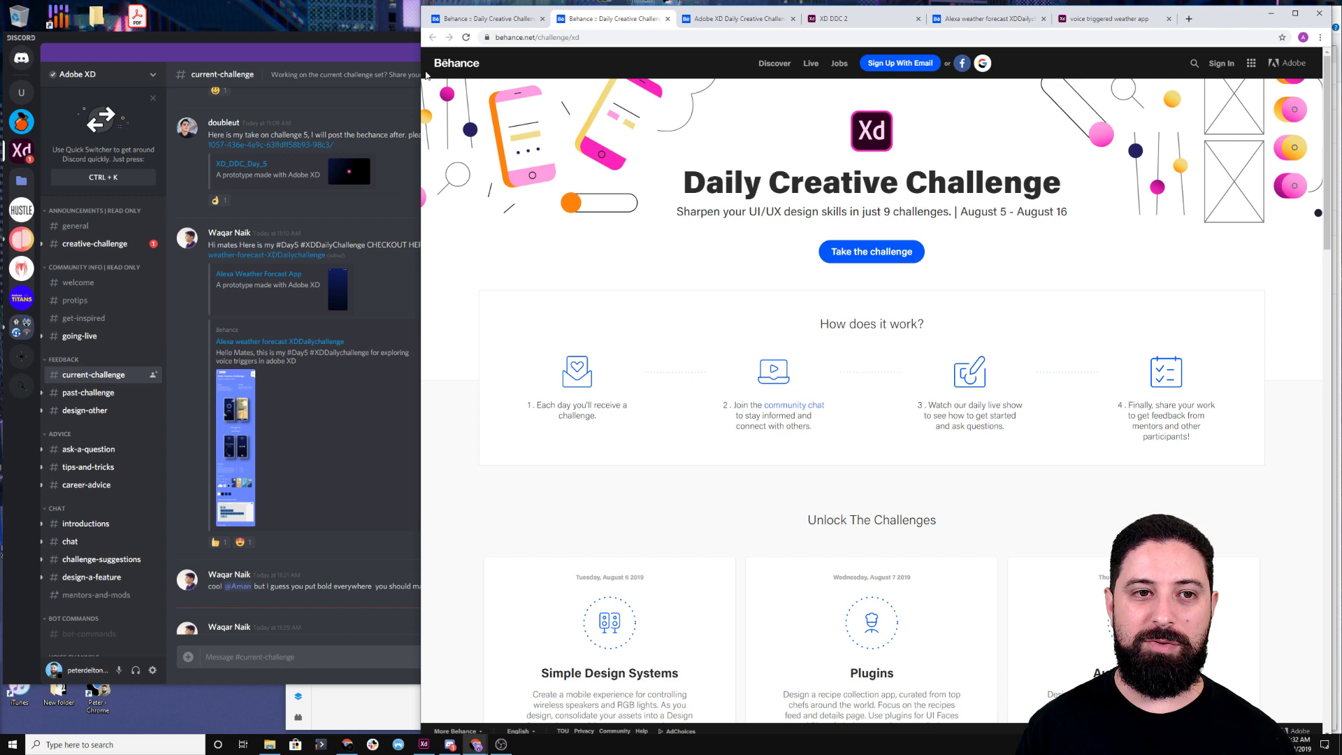
{"action": "left_click_drag", "start_coordinate": [422, 73], "coordinate": [165, 70]}
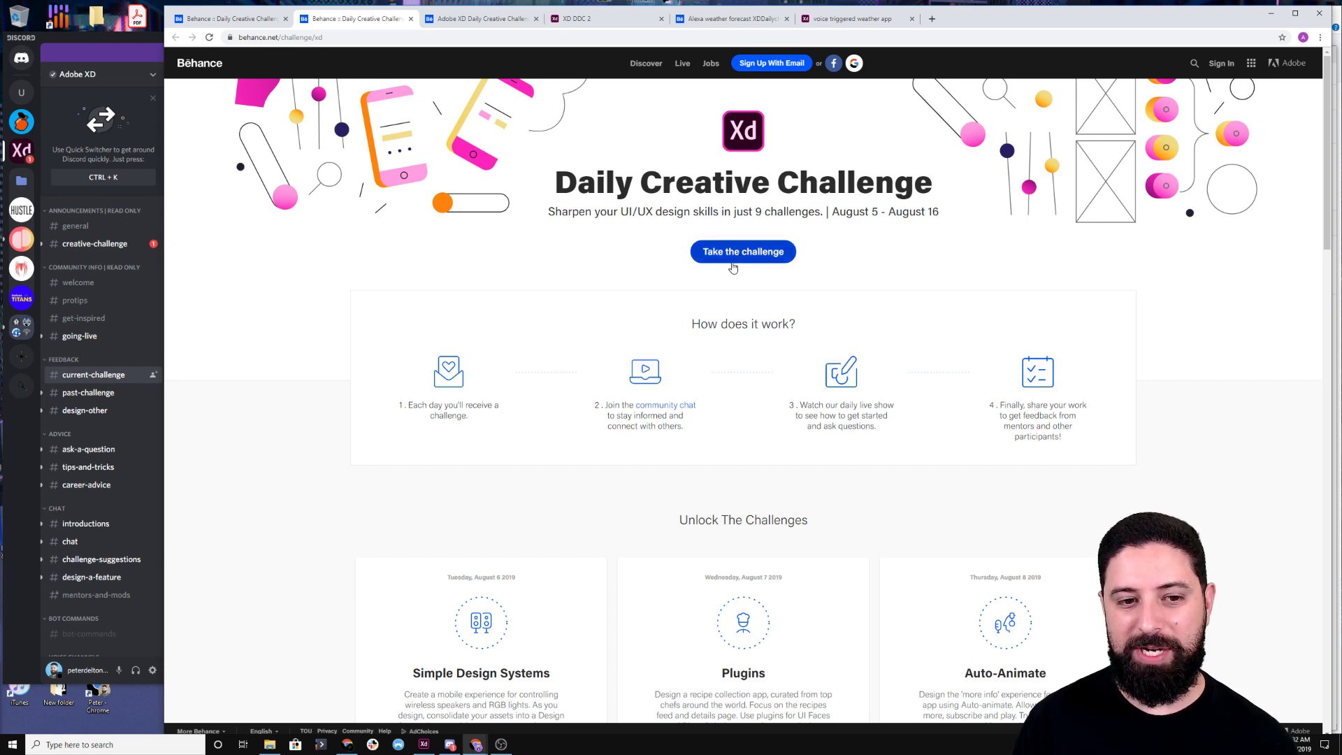
{"action": "scroll", "coordinate": [660, 349], "scroll_direction": "down", "scroll_amount": 2}
{"action": "scroll", "coordinate": [657, 355], "scroll_direction": "down", "scroll_amount": 2}
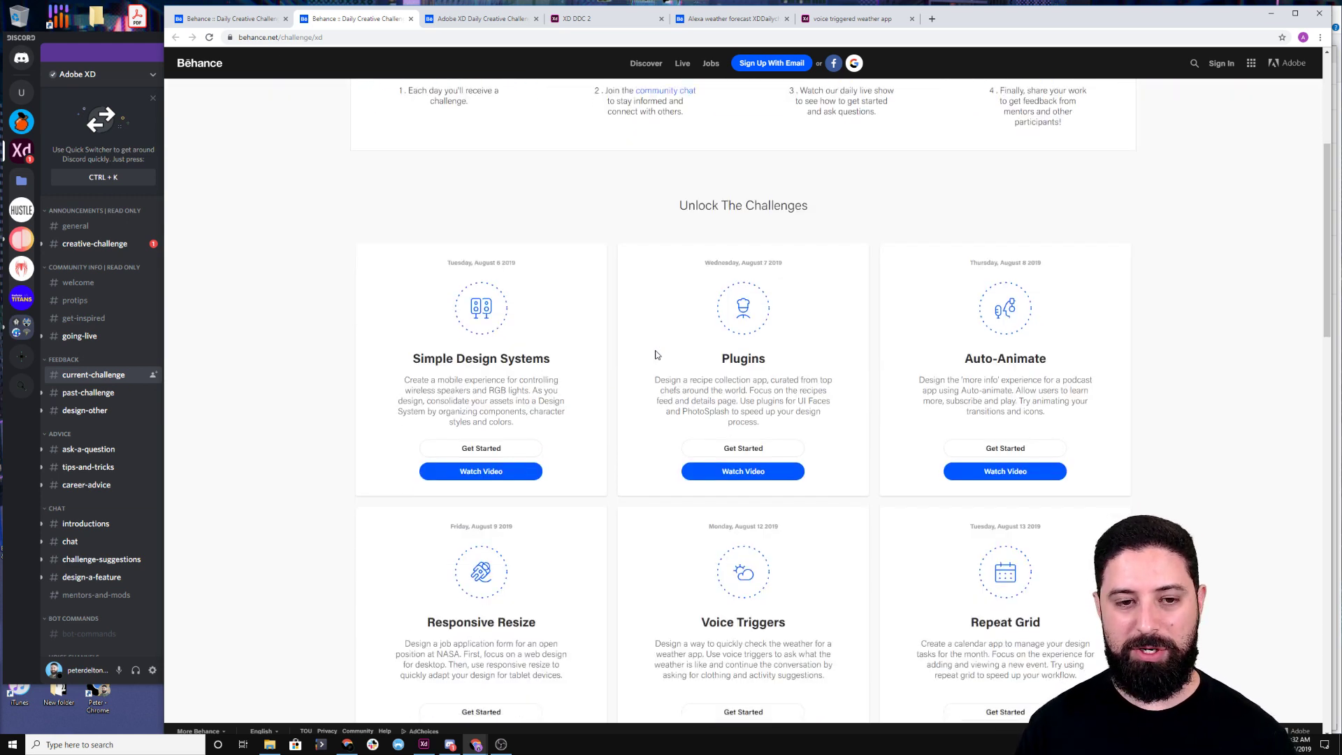
{"action": "scroll", "coordinate": [656, 354], "scroll_direction": "down", "scroll_amount": 1}
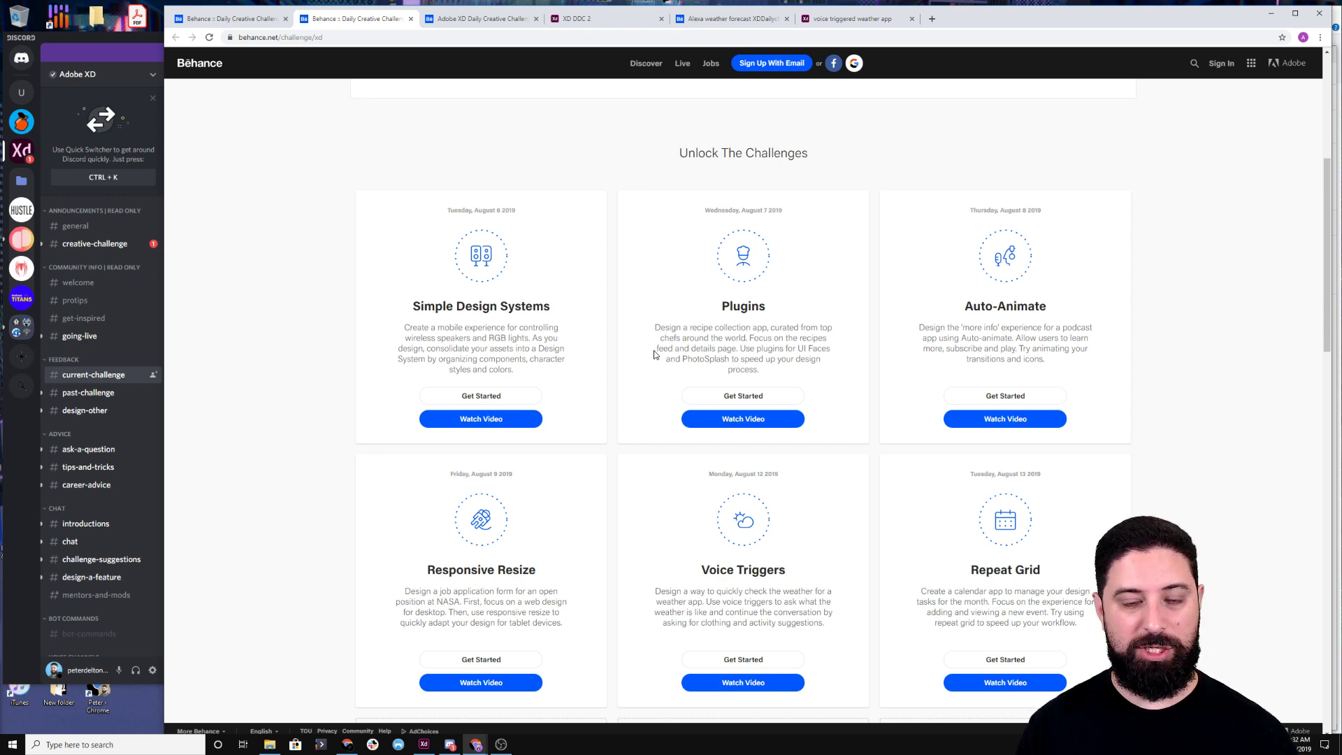
{"action": "scroll", "coordinate": [656, 354], "scroll_direction": "down", "scroll_amount": 15}
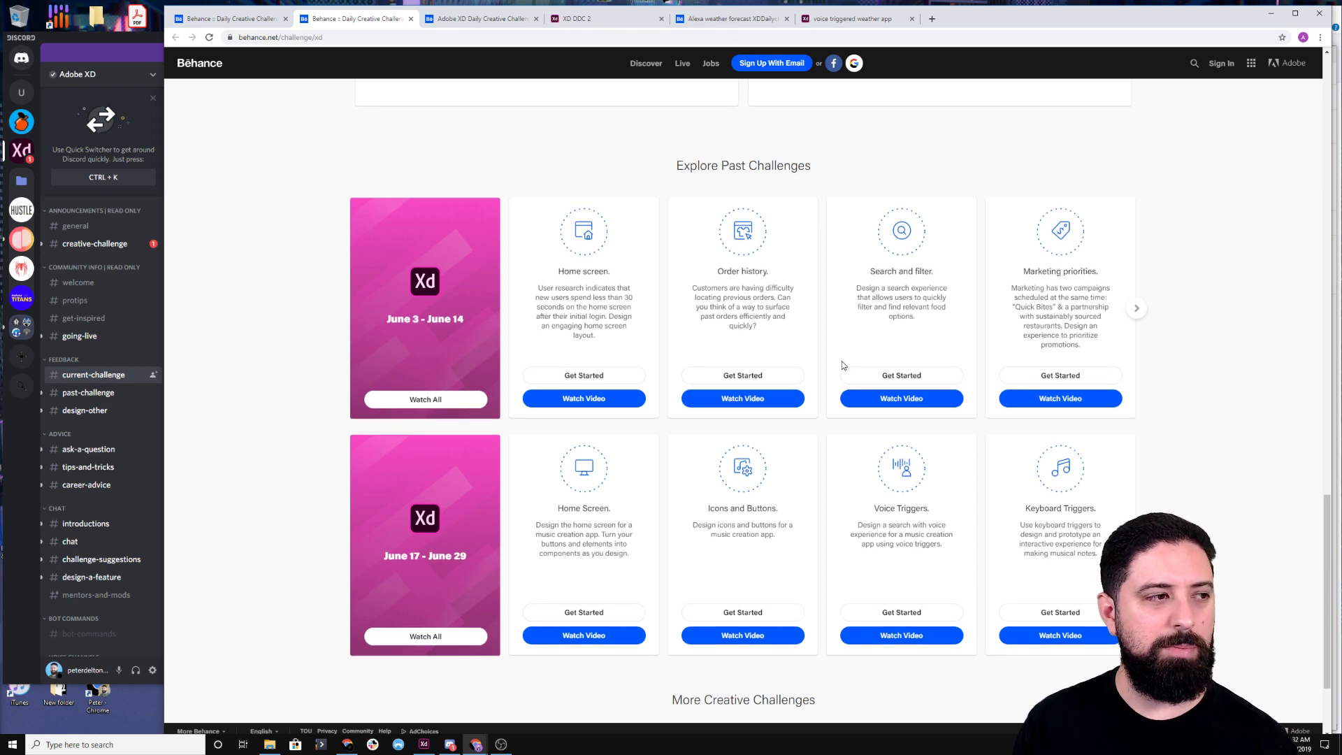
{"action": "scroll", "coordinate": [843, 364], "scroll_direction": "up", "scroll_amount": 15}
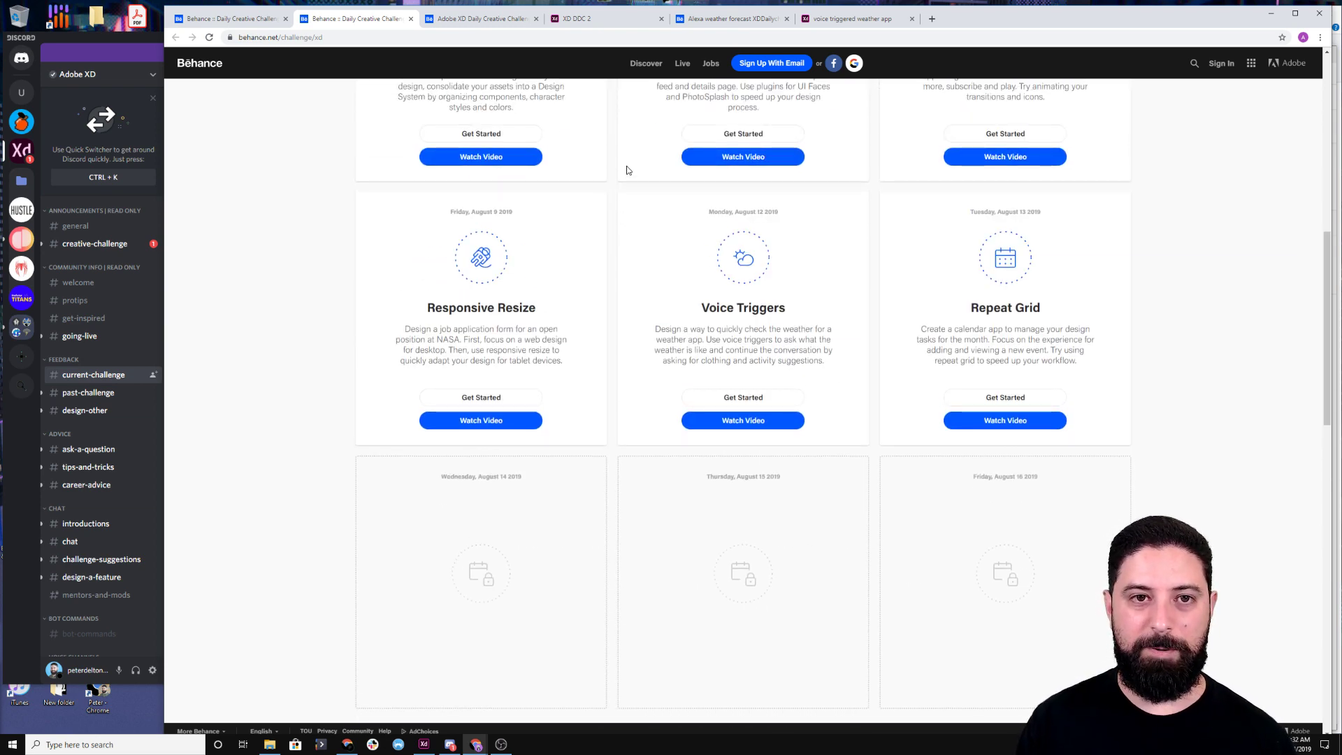
Switch to the Adobe XD document XD DDC Day 6, maximize its window, and bring the Day 4 brief artboard into view
{"action": "left_click", "coordinate": [427, 747]}
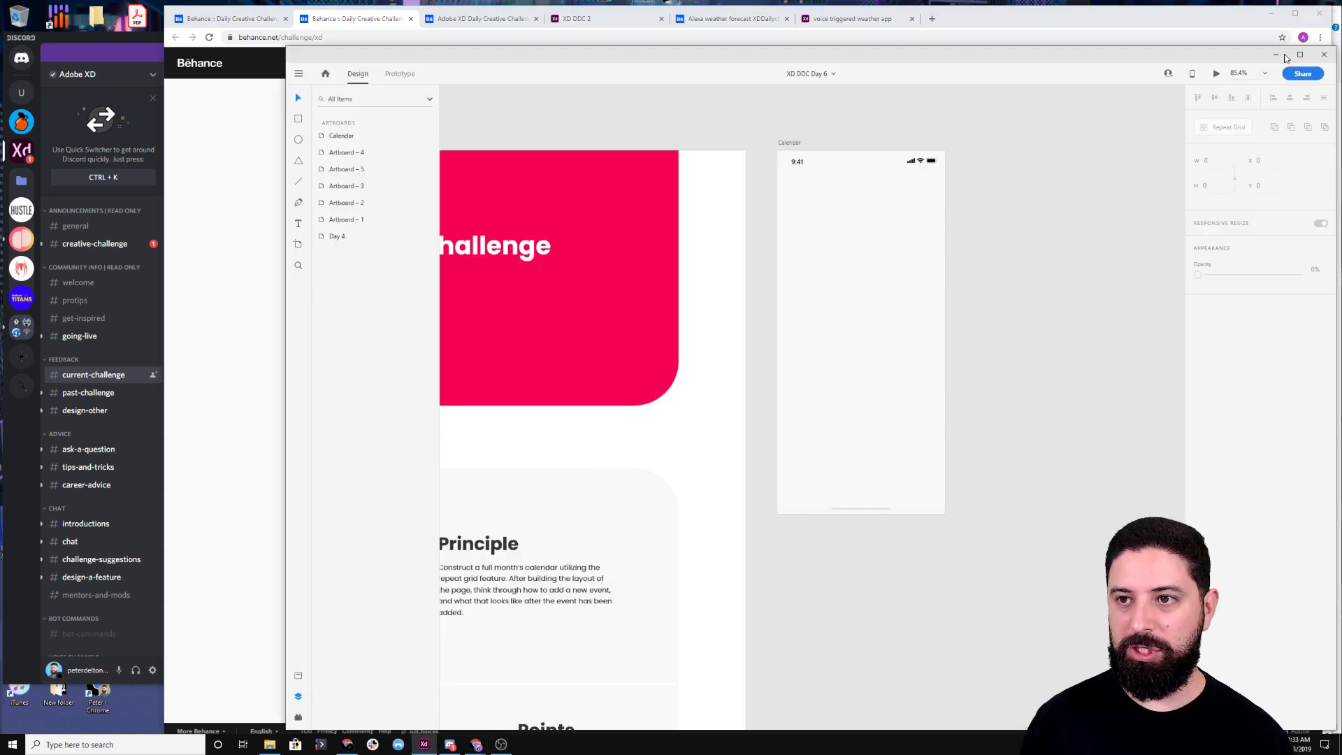
{"action": "left_click", "coordinate": [1300, 55]}
{"action": "left_click_drag", "start_coordinate": [334, 92], "coordinate": [807, 56]}
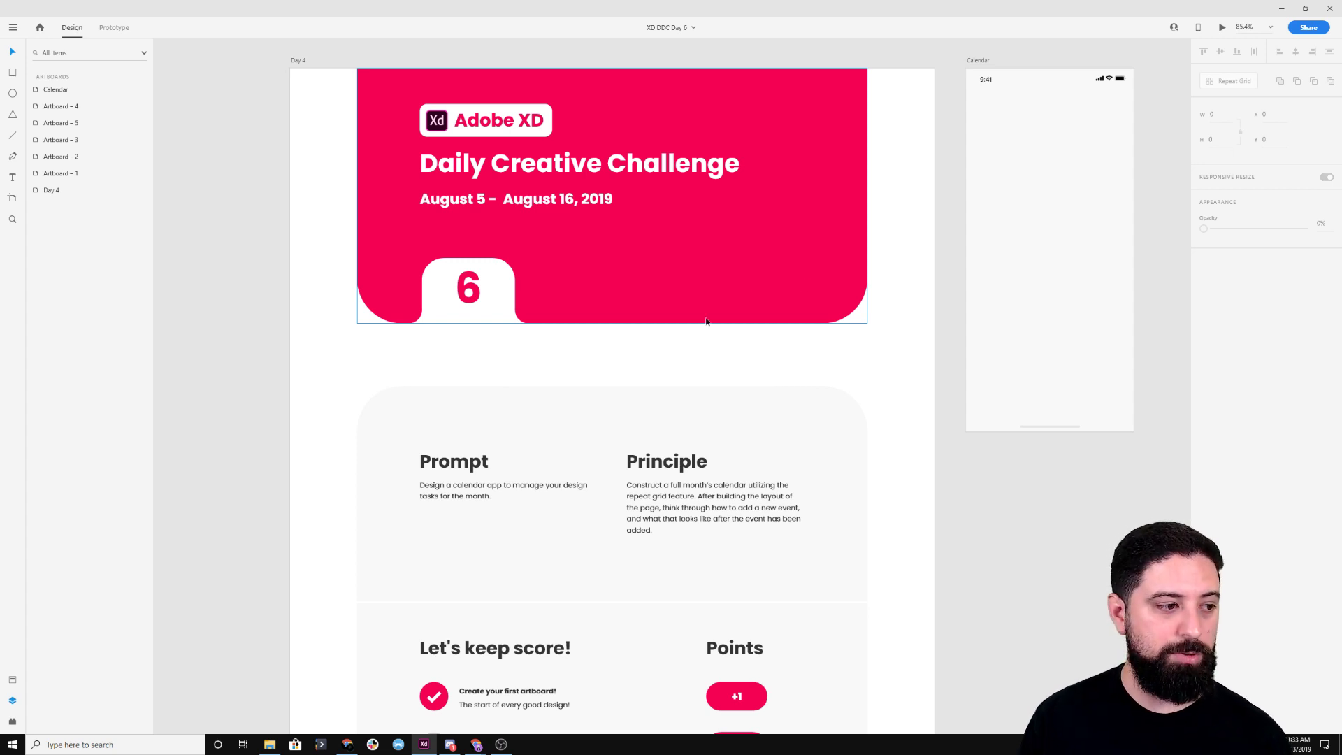
Examine the Day 4 brief artboard's scoring checklist and the calendar designs in its Inspiration section
{"action": "scroll", "coordinate": [701, 320], "scroll_direction": "down", "scroll_amount": 6}
{"action": "scroll", "coordinate": [701, 320], "scroll_direction": "down", "scroll_amount": 2}
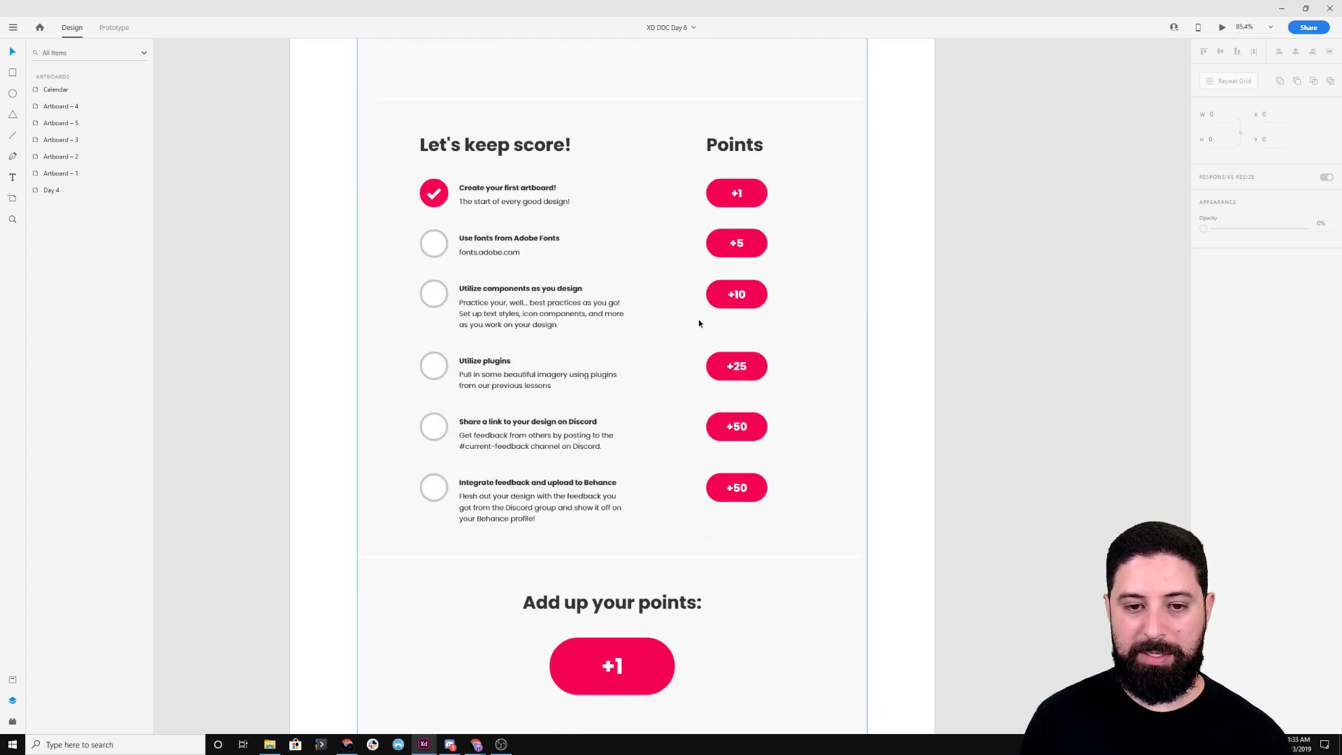
{"action": "scroll", "coordinate": [683, 319], "scroll_direction": "down", "scroll_amount": 1}
{"action": "scroll", "coordinate": [684, 320], "scroll_direction": "down", "scroll_amount": 4}
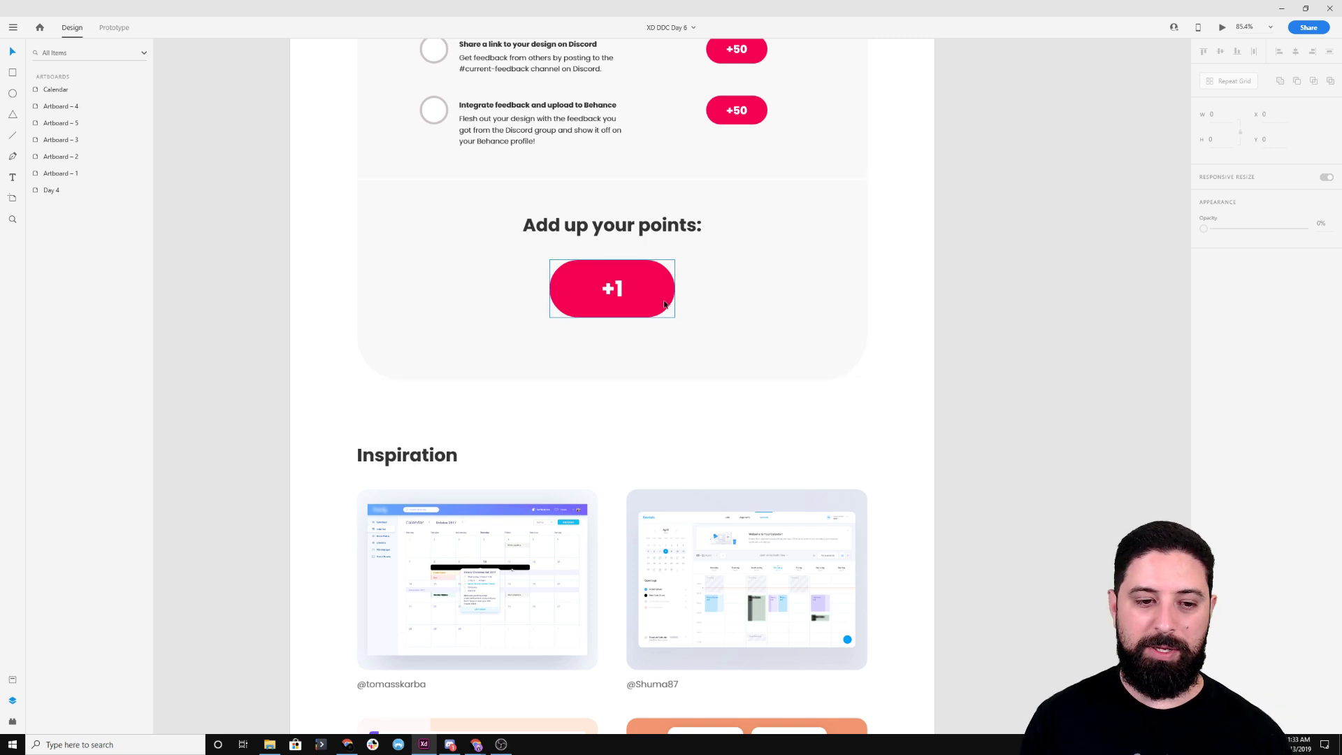
{"action": "scroll", "coordinate": [666, 303], "scroll_direction": "down", "scroll_amount": 5}
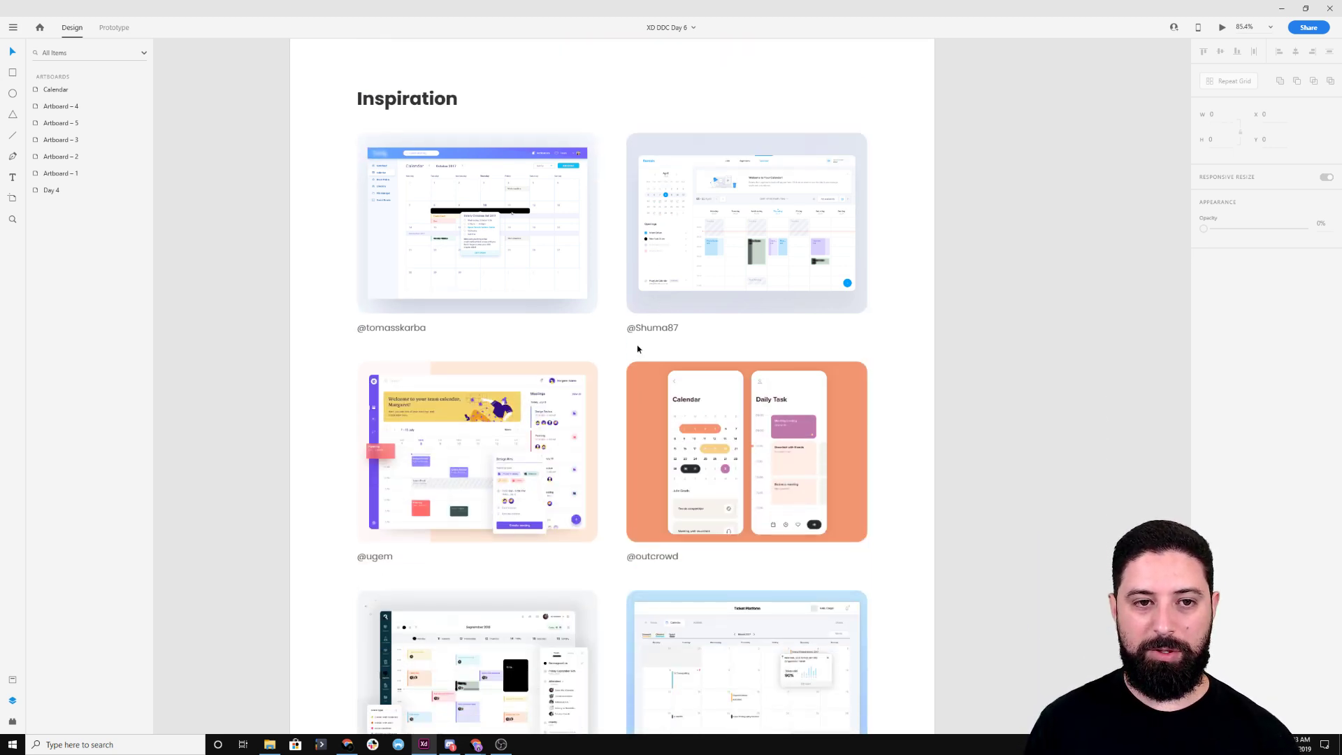
{"action": "scroll", "coordinate": [639, 342], "scroll_direction": "up", "scroll_amount": 3, "text": "ctrl"}
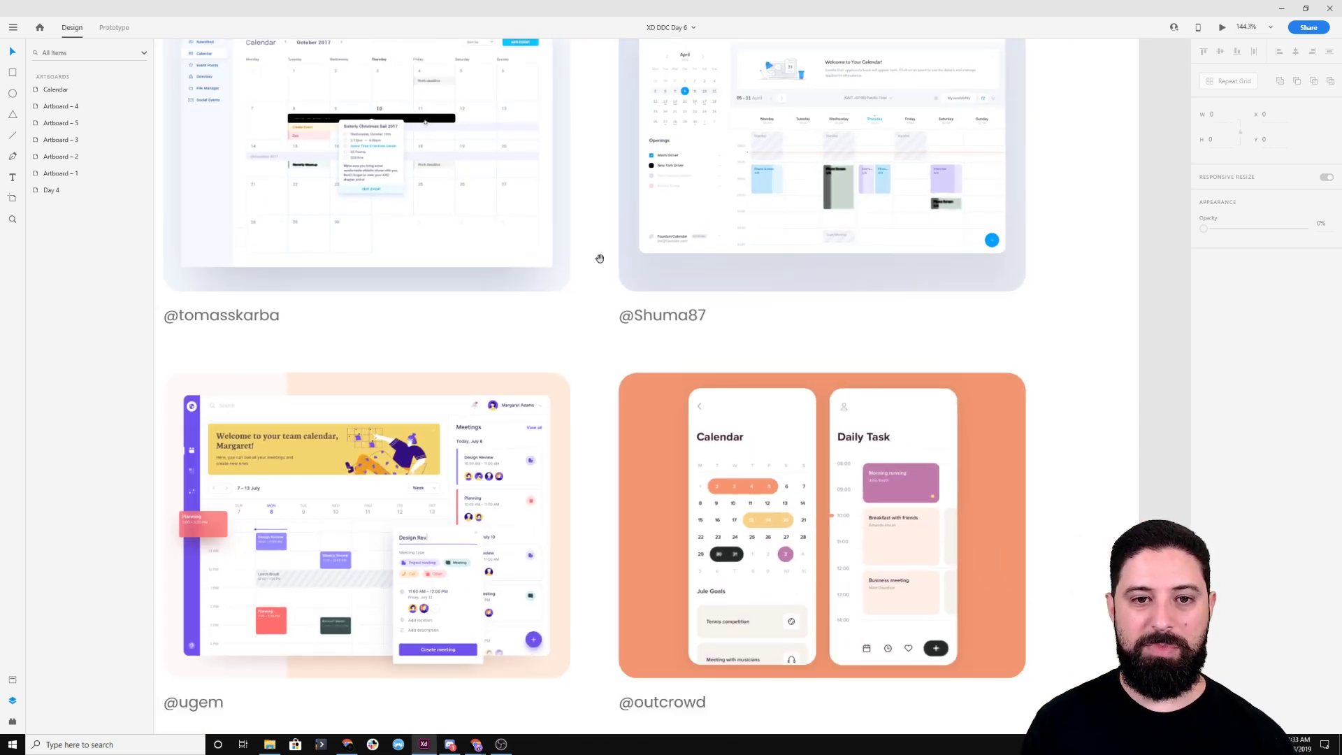
{"action": "left_click_drag", "start_coordinate": [599, 257], "coordinate": [614, 321]}
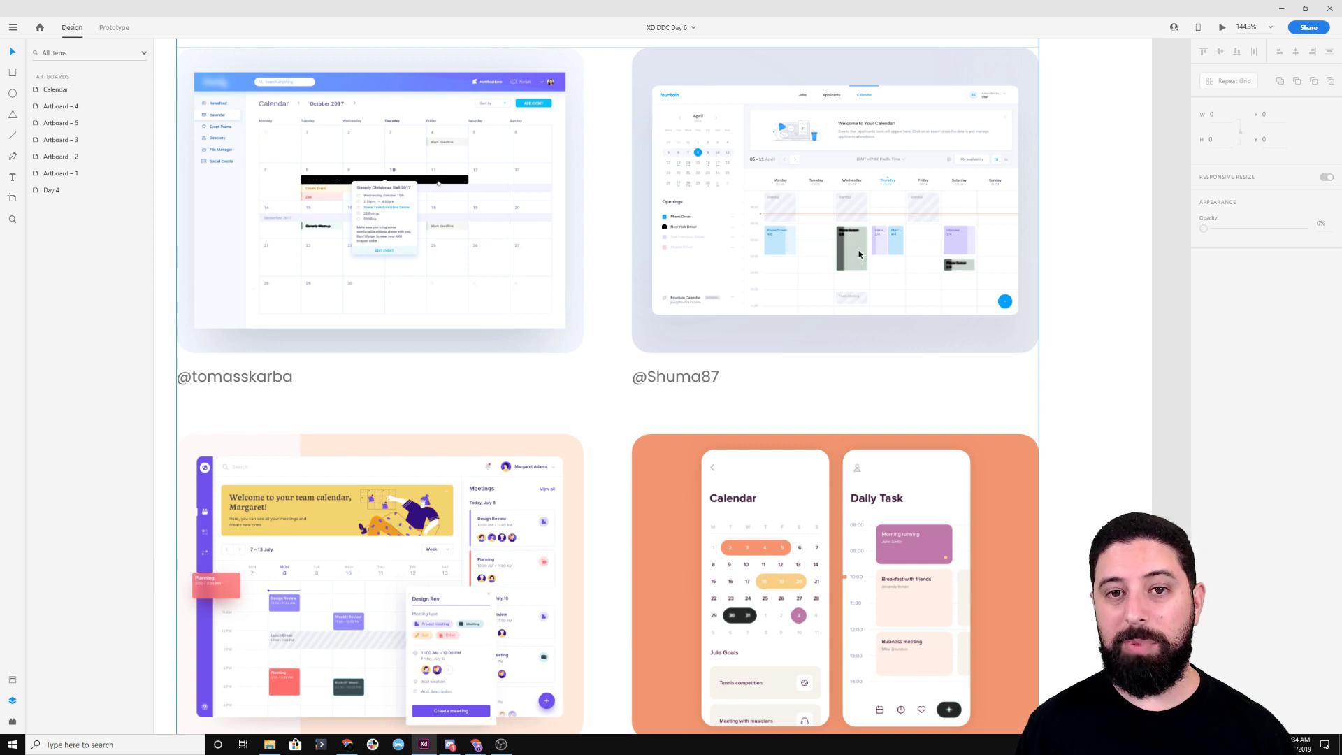
{"action": "scroll", "coordinate": [849, 277], "scroll_direction": "down", "scroll_amount": 5}
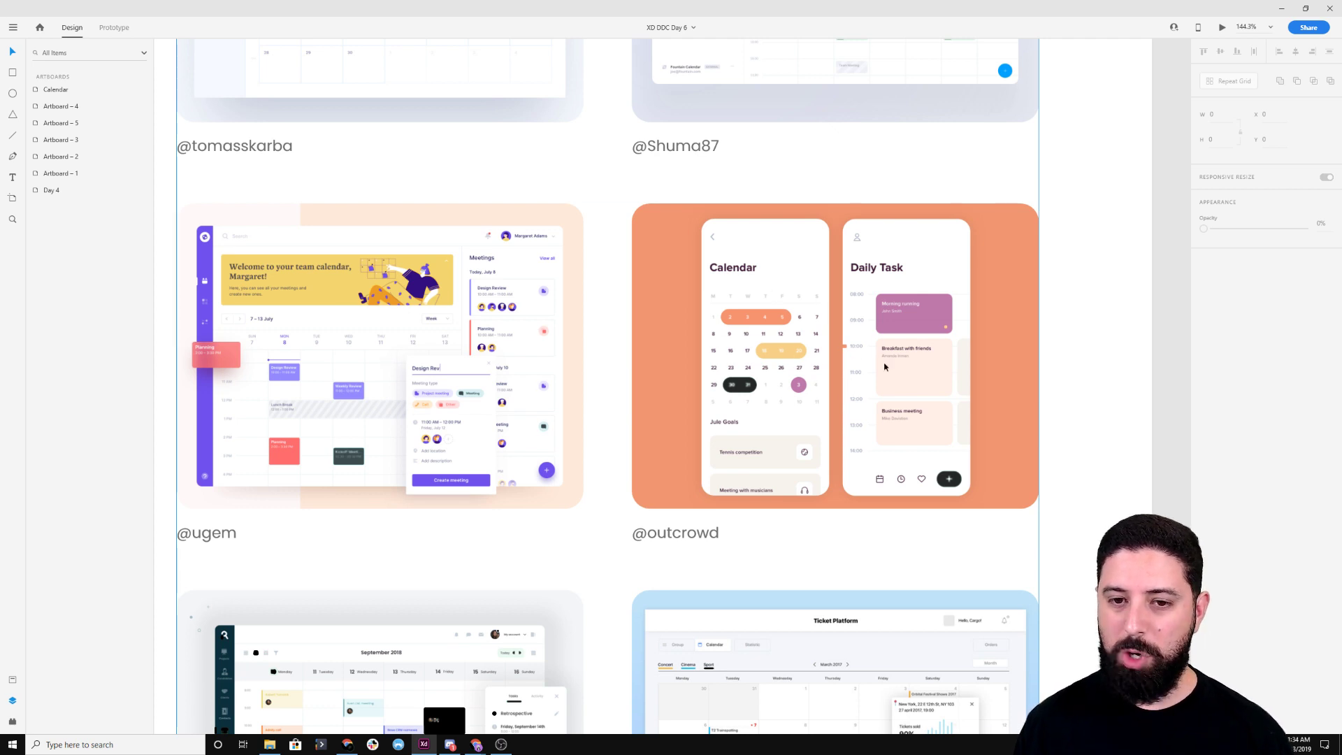
{"action": "scroll", "coordinate": [639, 375], "scroll_direction": "down", "scroll_amount": 6}
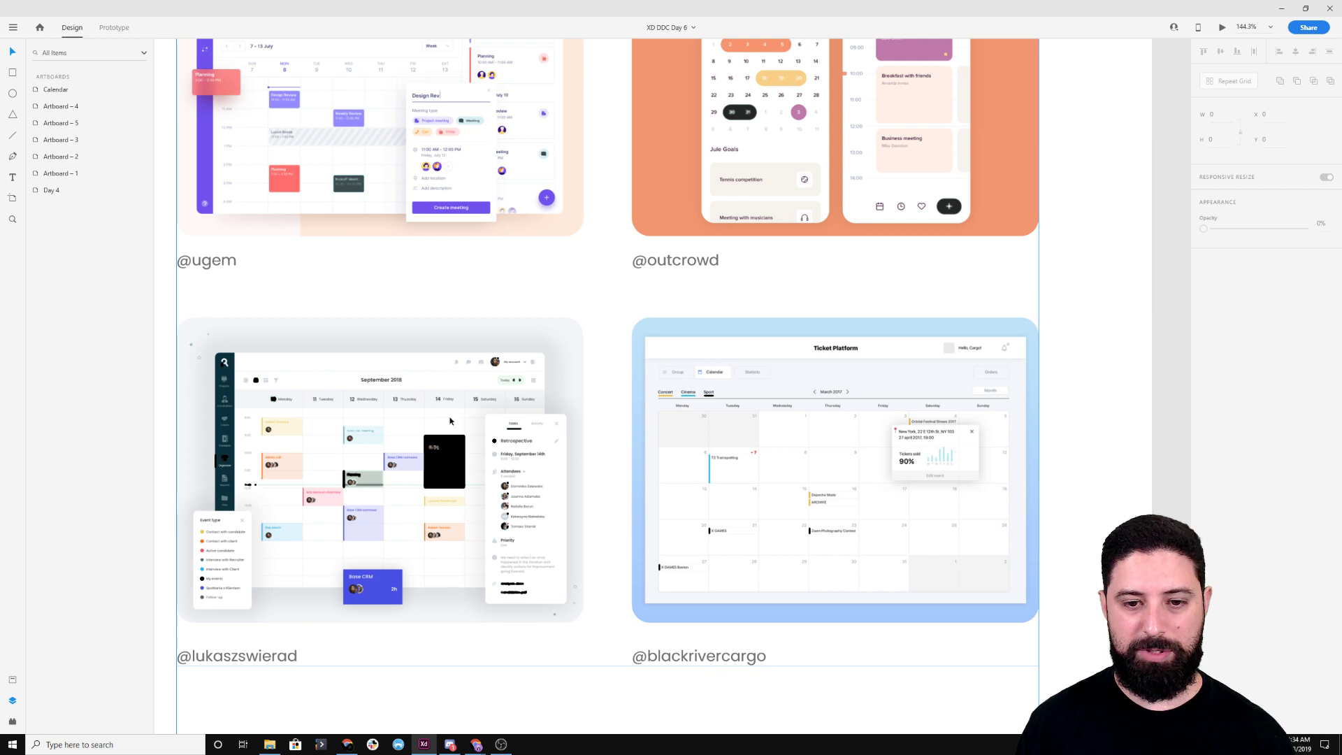
{"action": "scroll", "coordinate": [683, 426], "scroll_direction": "down", "scroll_amount": 1}
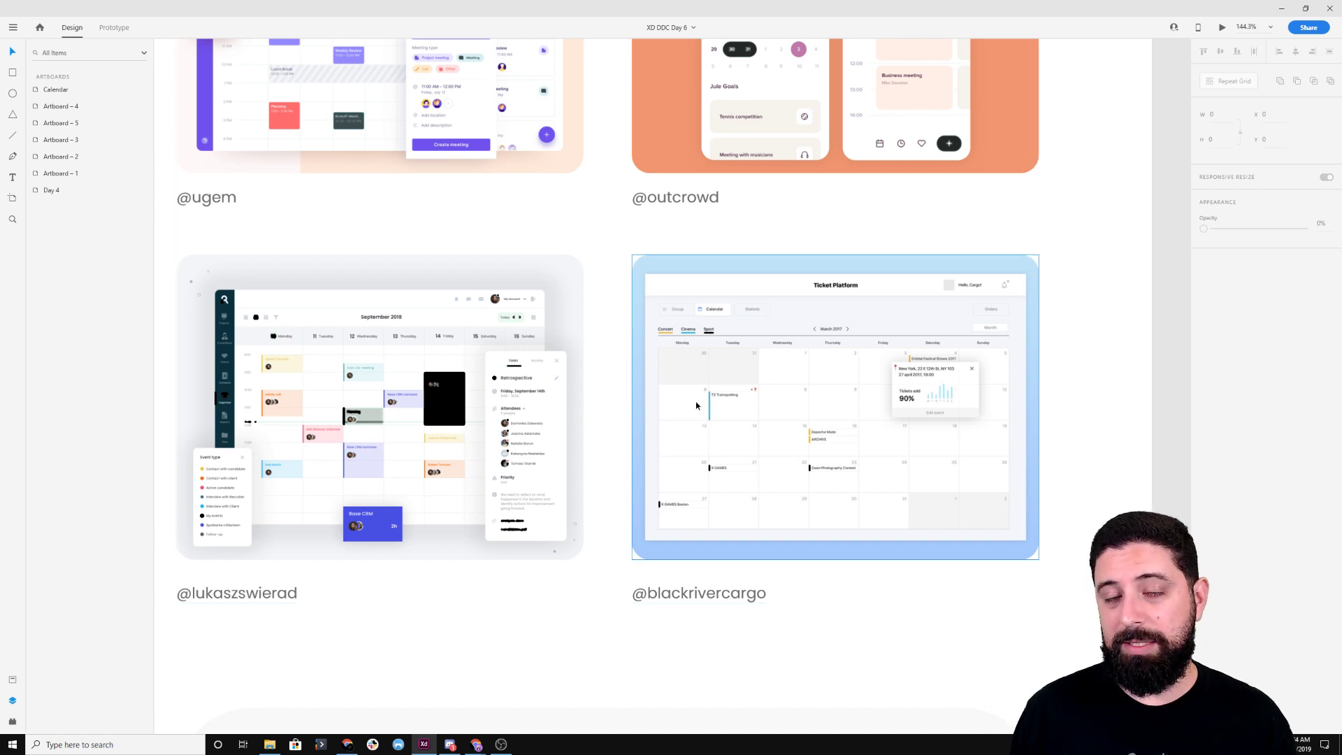
{"action": "scroll", "coordinate": [695, 402], "scroll_direction": "down", "scroll_amount": 3}
Draw a 100-high rectangle across the Calendar artboard below the status bar, reduce its width by 32, and center it horizontally
{"action": "left_click_drag", "start_coordinate": [959, 195], "coordinate": [647, 507]}
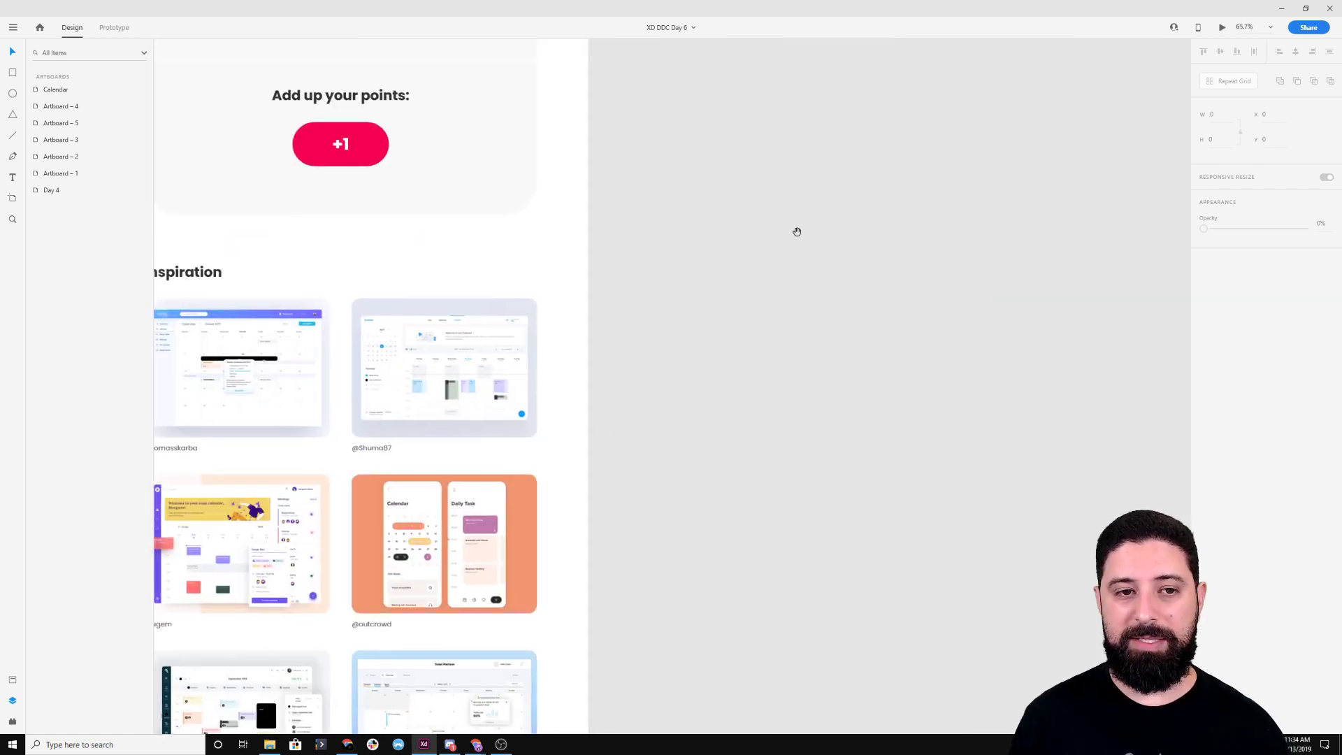
{"action": "left_click_drag", "start_coordinate": [797, 210], "coordinate": [723, 456]}
{"action": "left_click_drag", "start_coordinate": [736, 168], "coordinate": [700, 441]}
{"action": "left_click_drag", "start_coordinate": [706, 115], "coordinate": [699, 337]}
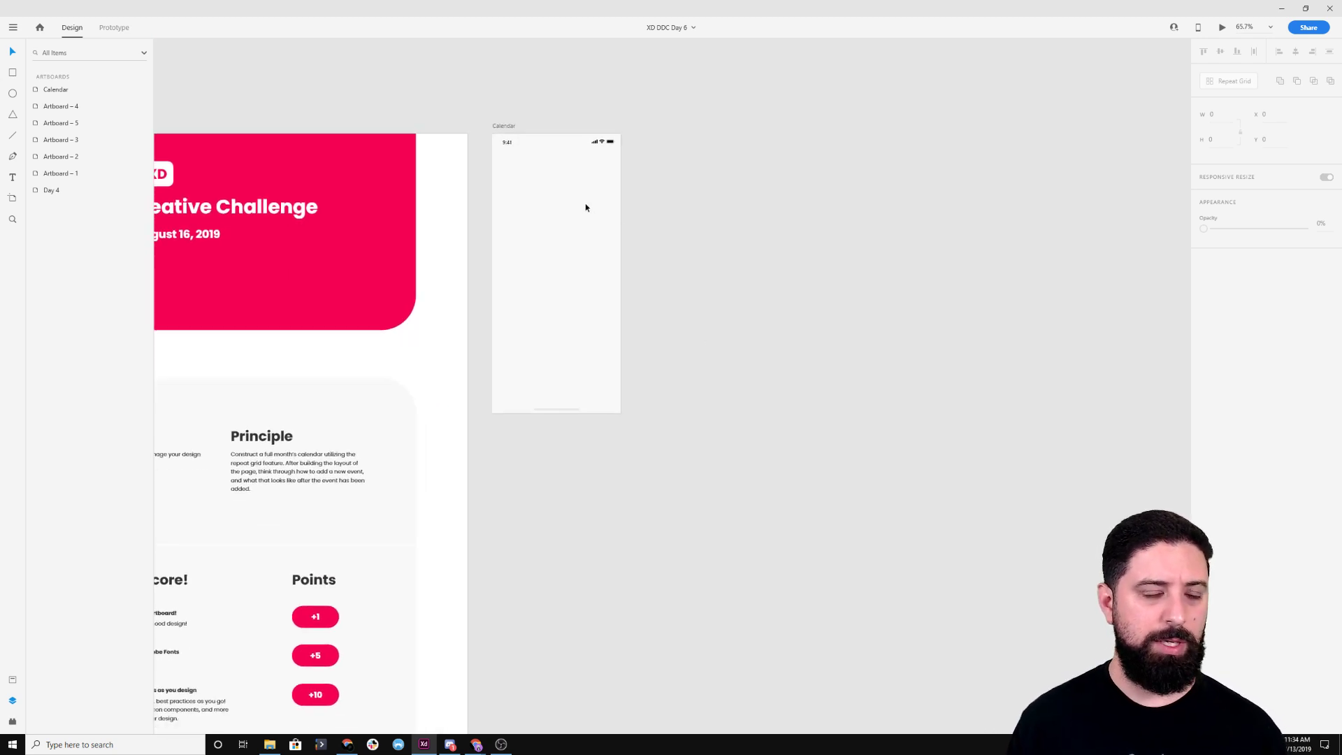
{"action": "scroll", "coordinate": [566, 206], "scroll_direction": "up", "scroll_amount": 3}
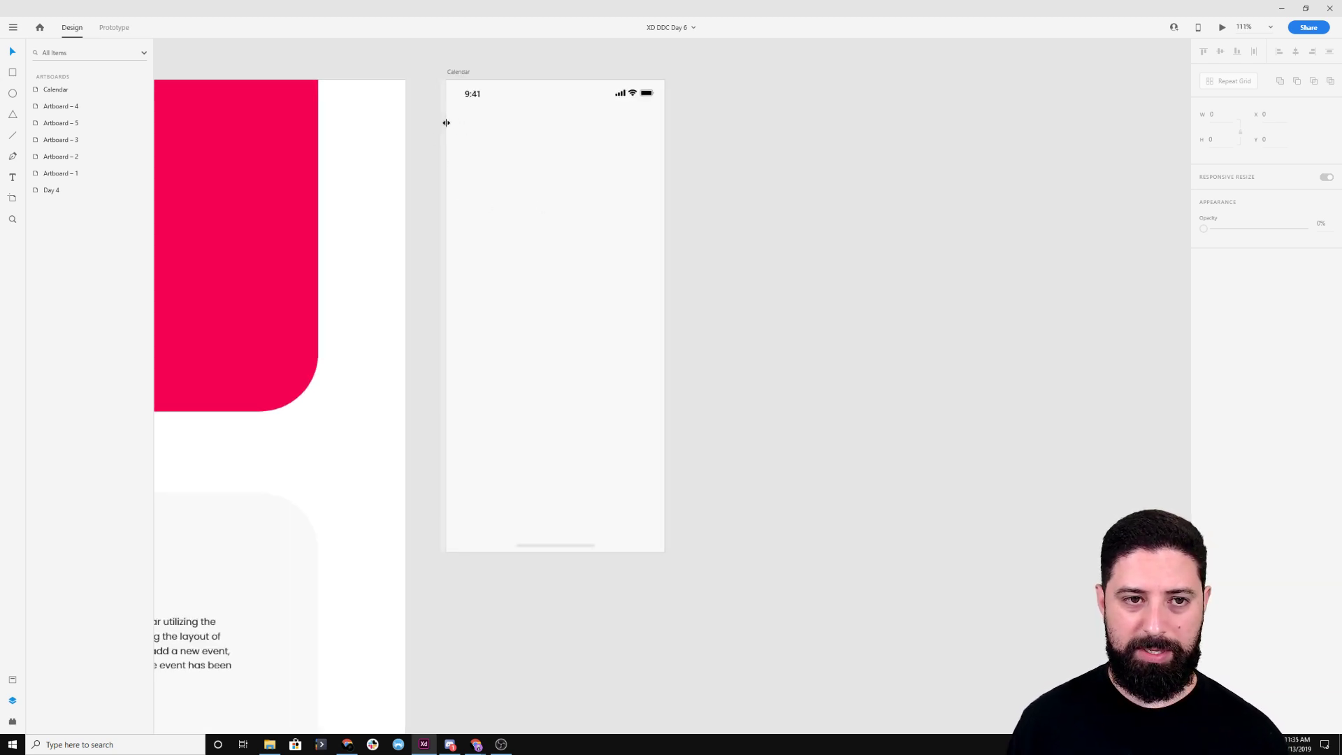
{"action": "key", "text": "r"}
{"action": "left_click_drag", "start_coordinate": [447, 124], "coordinate": [665, 182]}
{"action": "left_click", "coordinate": [1221, 113]}
{"action": "key", "text": "Right"}
{"action": "type", "text": "-32"}
{"action": "key", "text": "Return"}
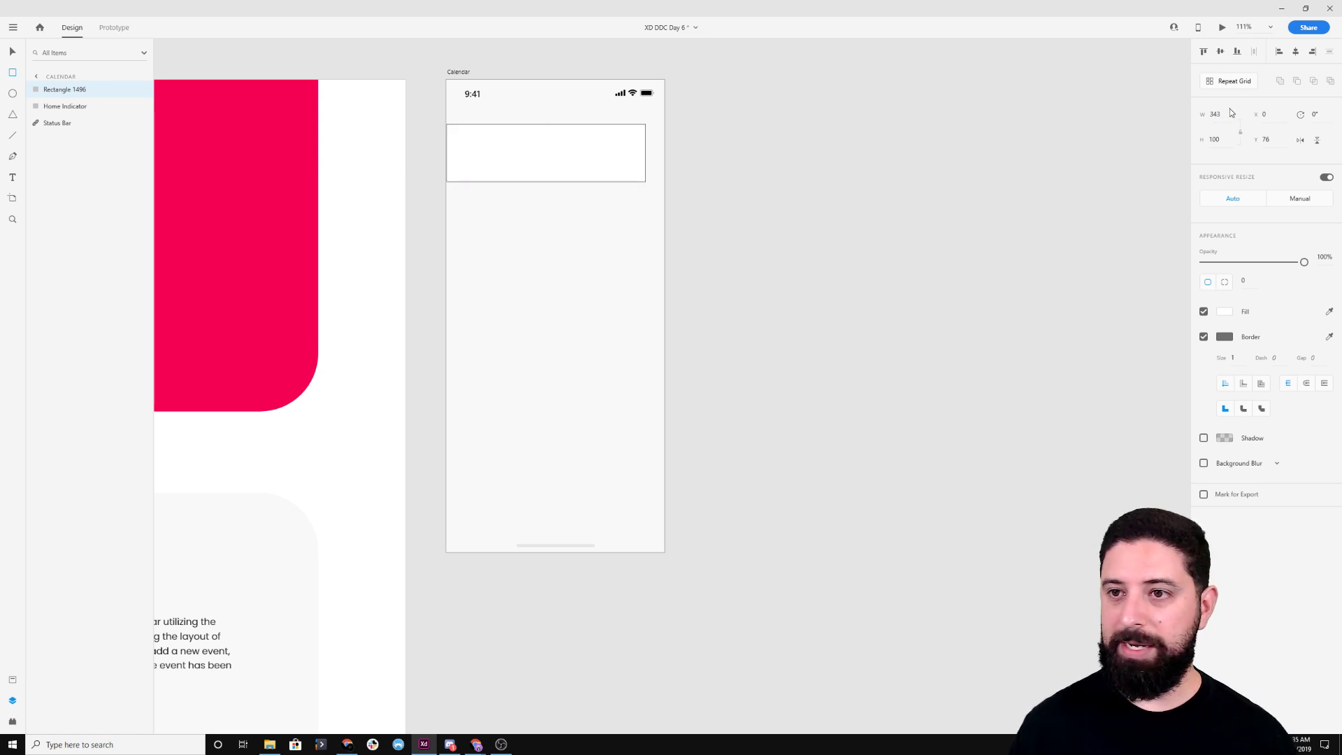
{"action": "left_click", "coordinate": [1296, 53]}
Remove the rectangle's border and fill it with the pink #F40052 sampled from the brief's header banner
{"action": "left_click", "coordinate": [1204, 337]}
{"action": "left_click", "coordinate": [1225, 312]}
{"action": "left_click_drag", "start_coordinate": [1171, 283], "coordinate": [1172, 268]}
{"action": "left_click", "coordinate": [1188, 359]}
{"action": "left_click", "coordinate": [231, 213]}
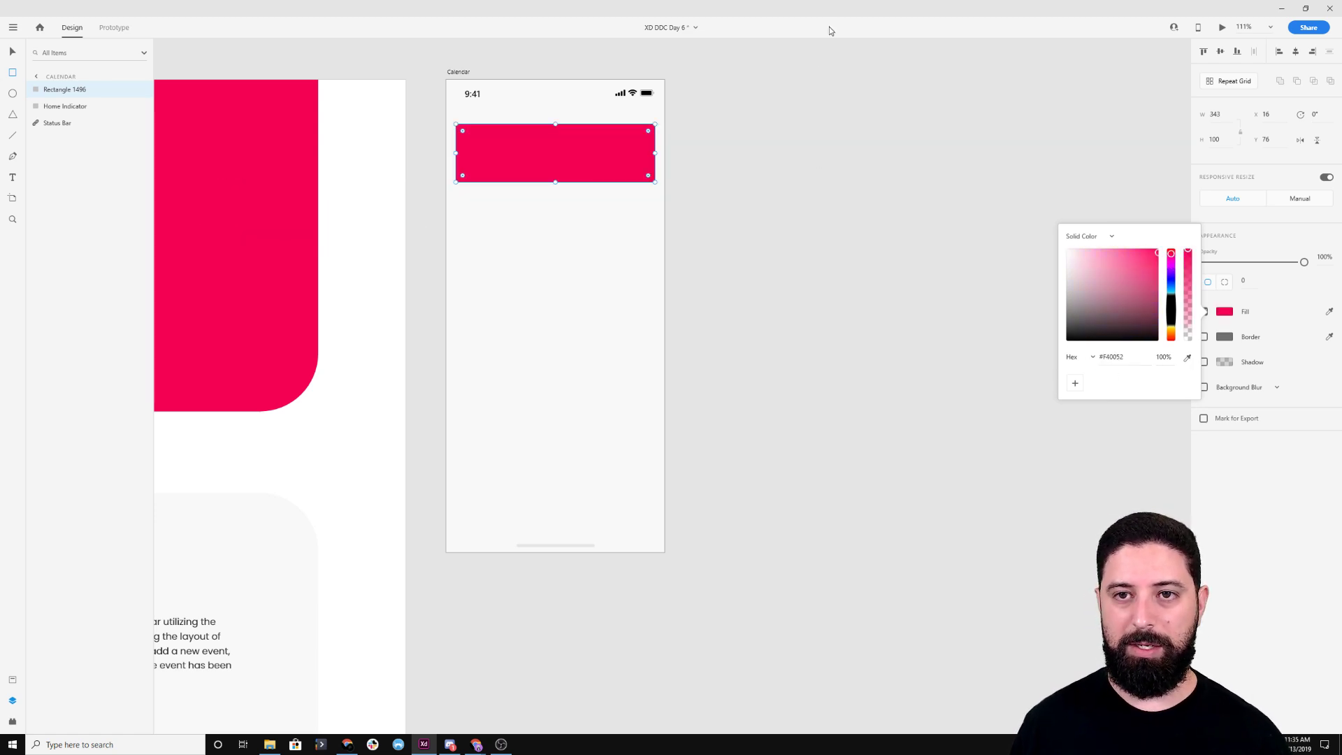
{"action": "left_click", "coordinate": [18, 53]}
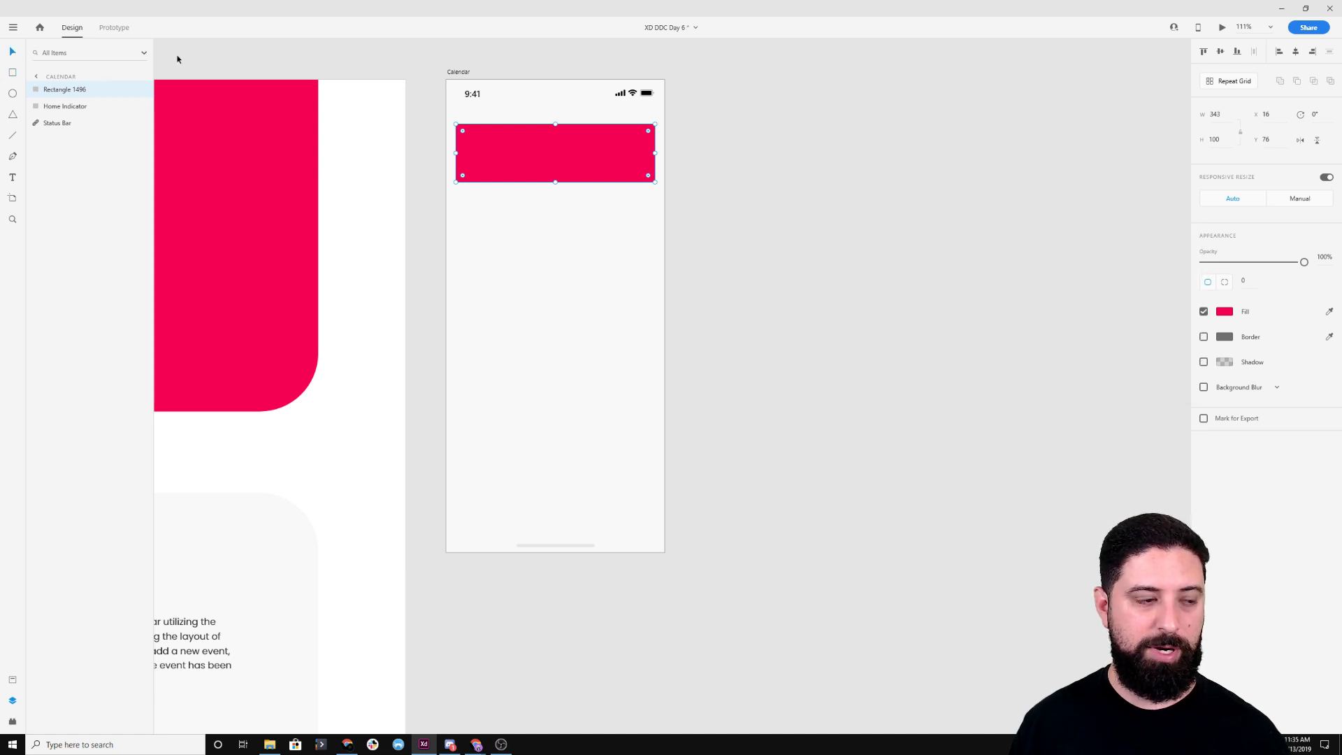
Divide the pink rectangle's width by 7 and set its height to 49 to make a square day cell
{"action": "left_click", "coordinate": [1227, 115]}
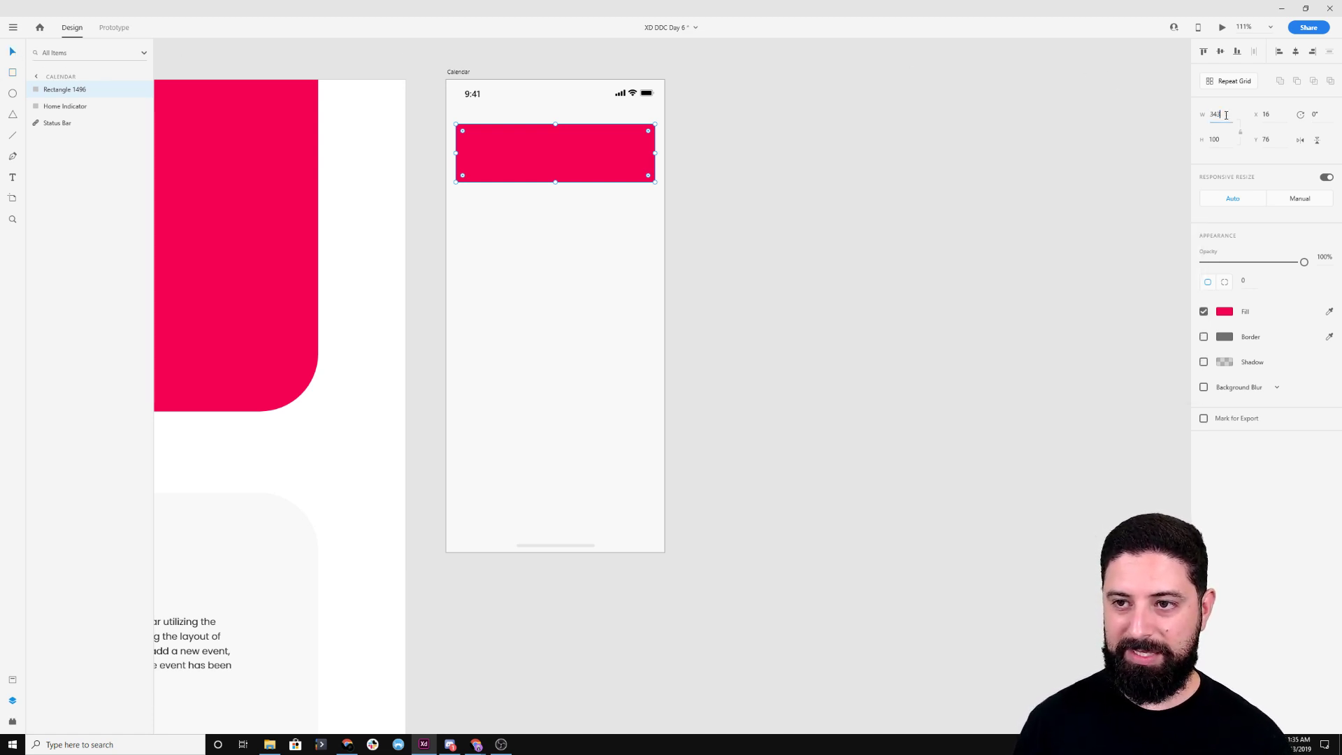
{"action": "type", "text": "/"}
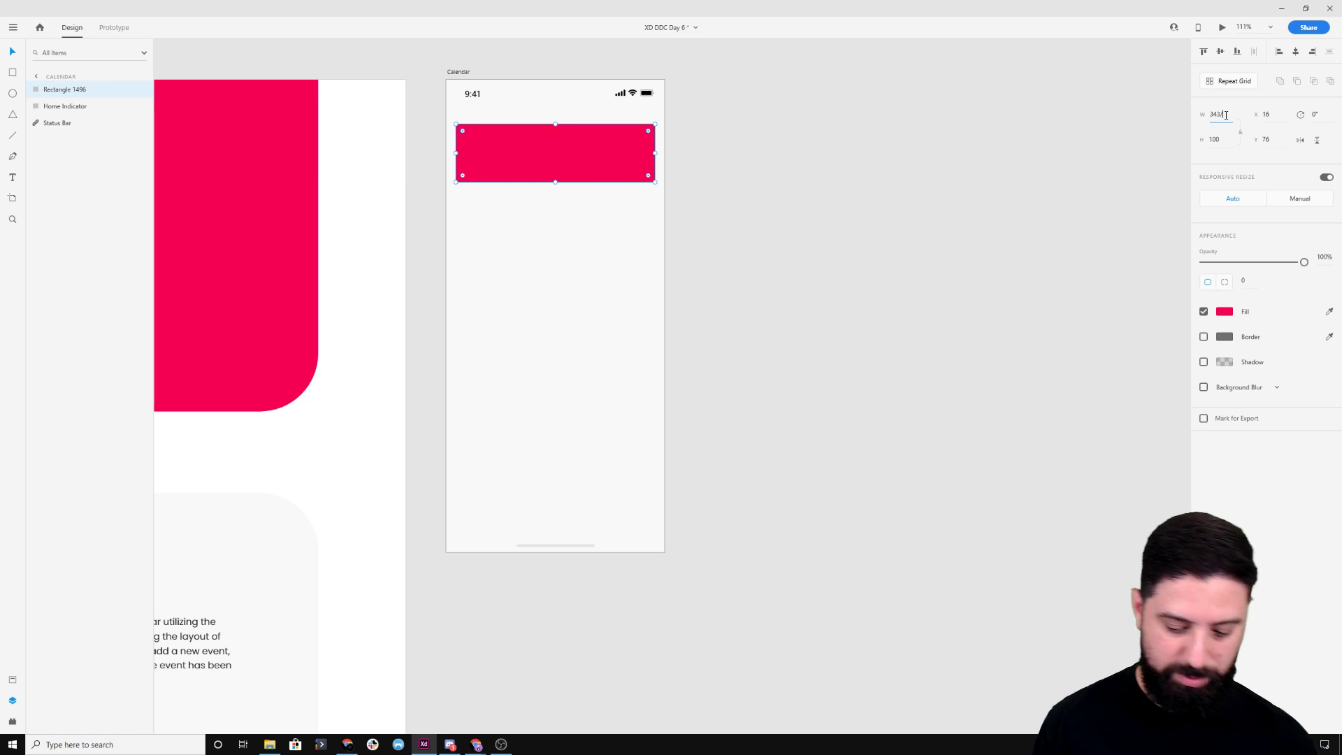
{"action": "type", "text": "7"}
{"action": "key", "text": "Return"}
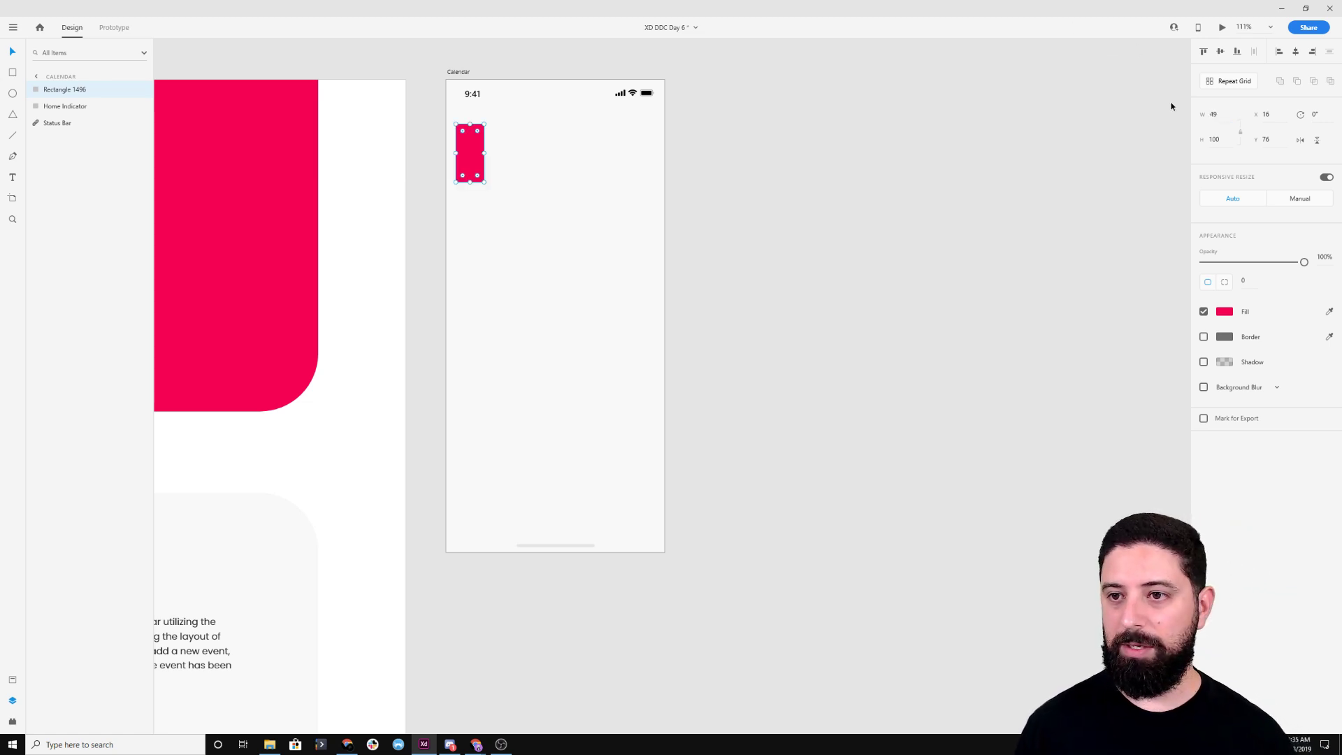
{"action": "left_click", "coordinate": [1224, 137]}
{"action": "type", "text": "49"}
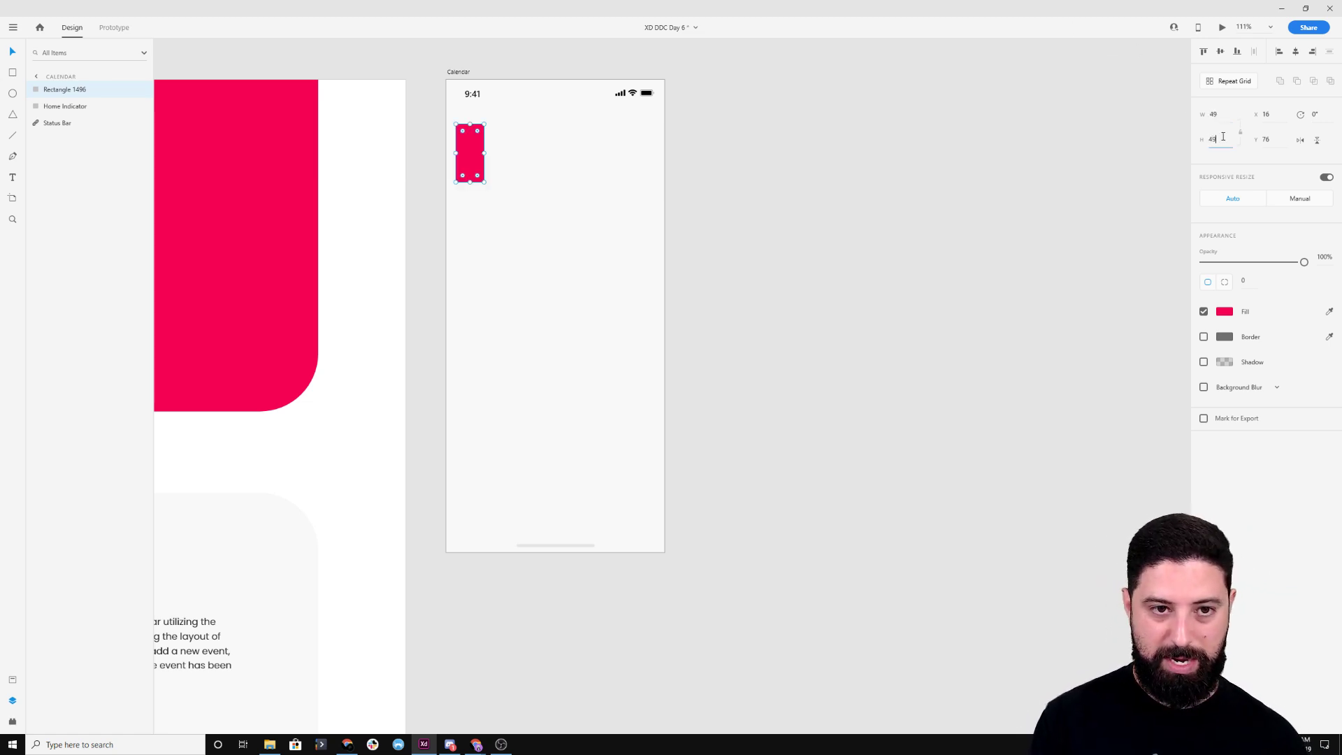
{"action": "key", "text": "Return"}
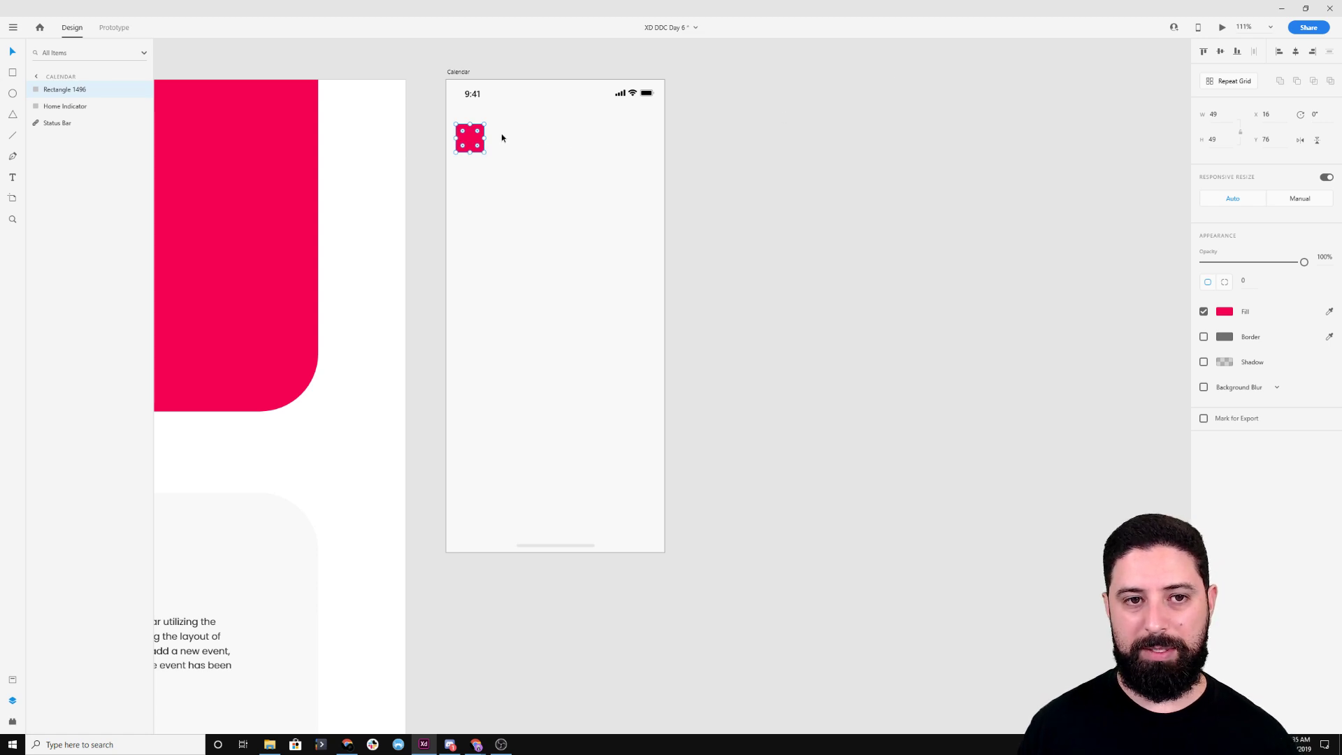
Add the text "1" inside the pink square as its day number
{"action": "scroll", "coordinate": [467, 140], "scroll_direction": "up", "scroll_amount": 5}
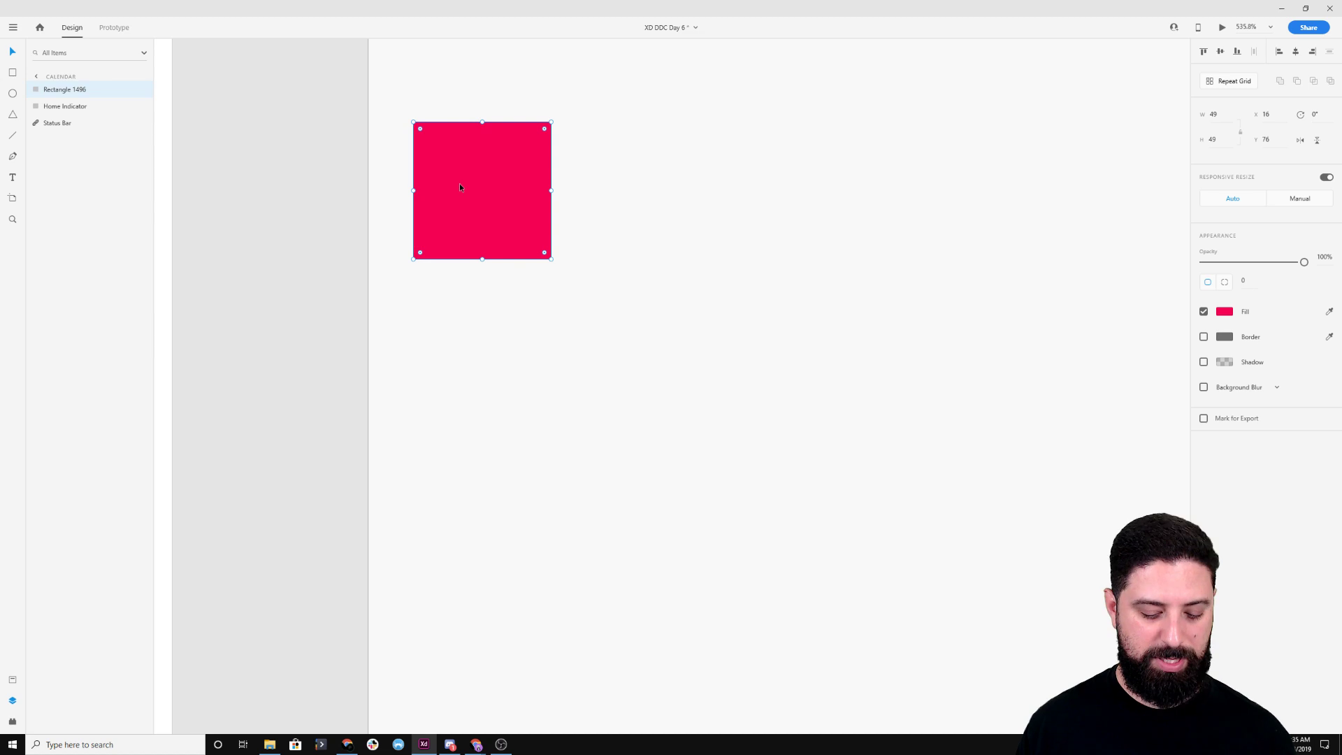
{"action": "key", "text": "t"}
{"action": "left_click", "coordinate": [482, 190]}
{"action": "type", "text": "1"}
{"action": "left_click", "coordinate": [13, 51]}
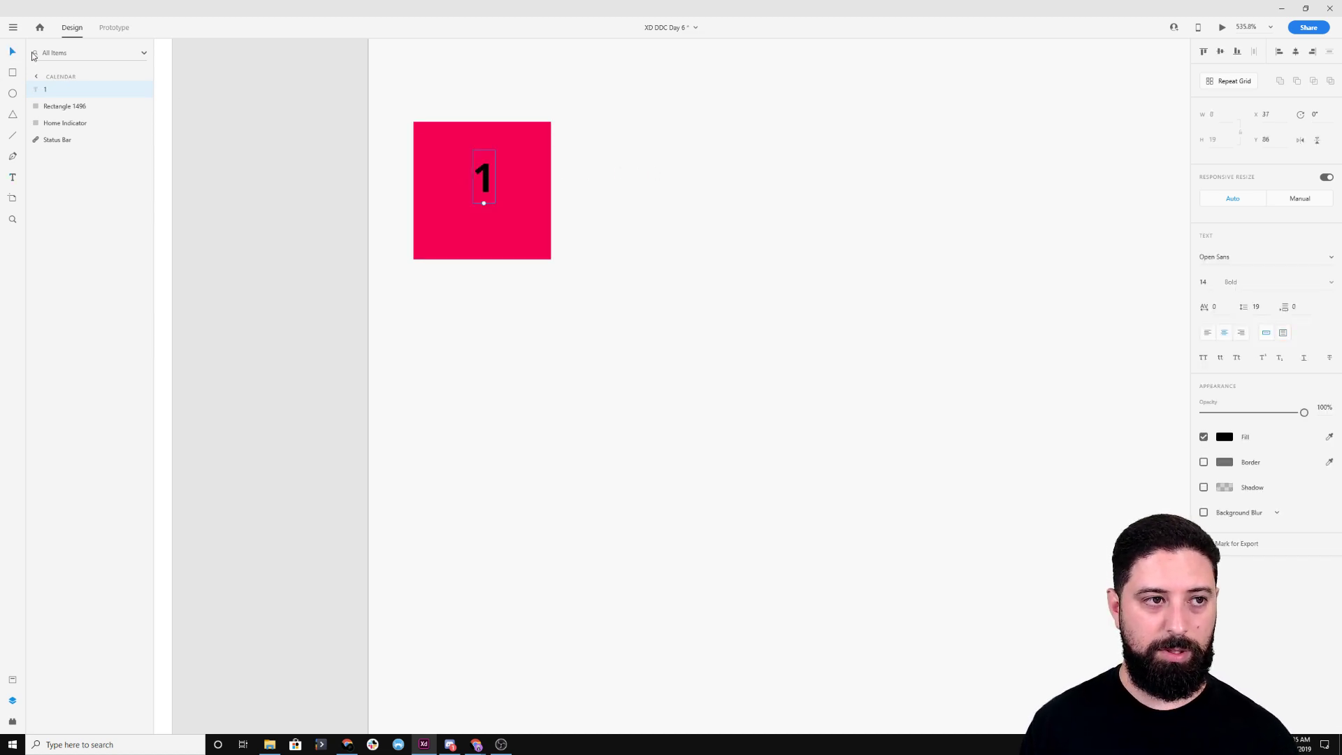
Set the day number's font to Poppins and move it up within the square to about Y 82
{"action": "left_click", "coordinate": [1267, 256]}
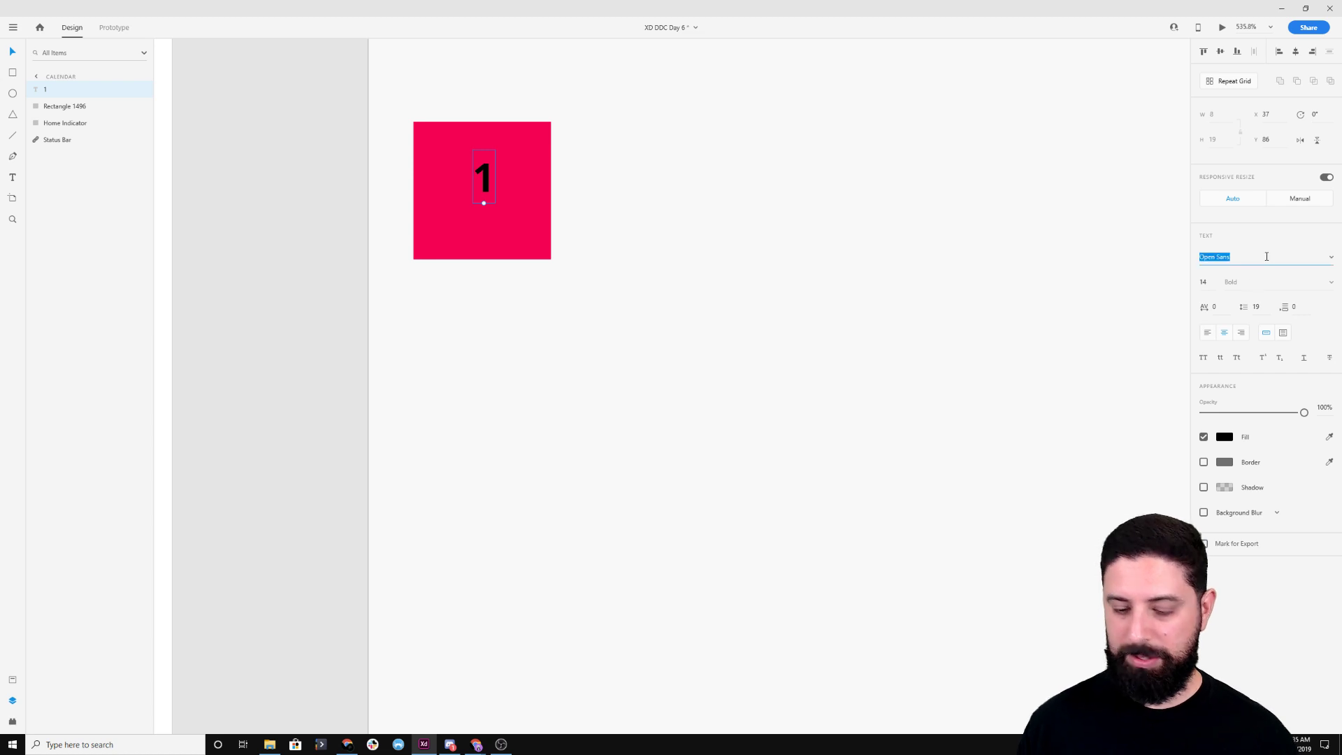
{"action": "type", "text": "Poppins"}
{"action": "key", "text": "Return"}
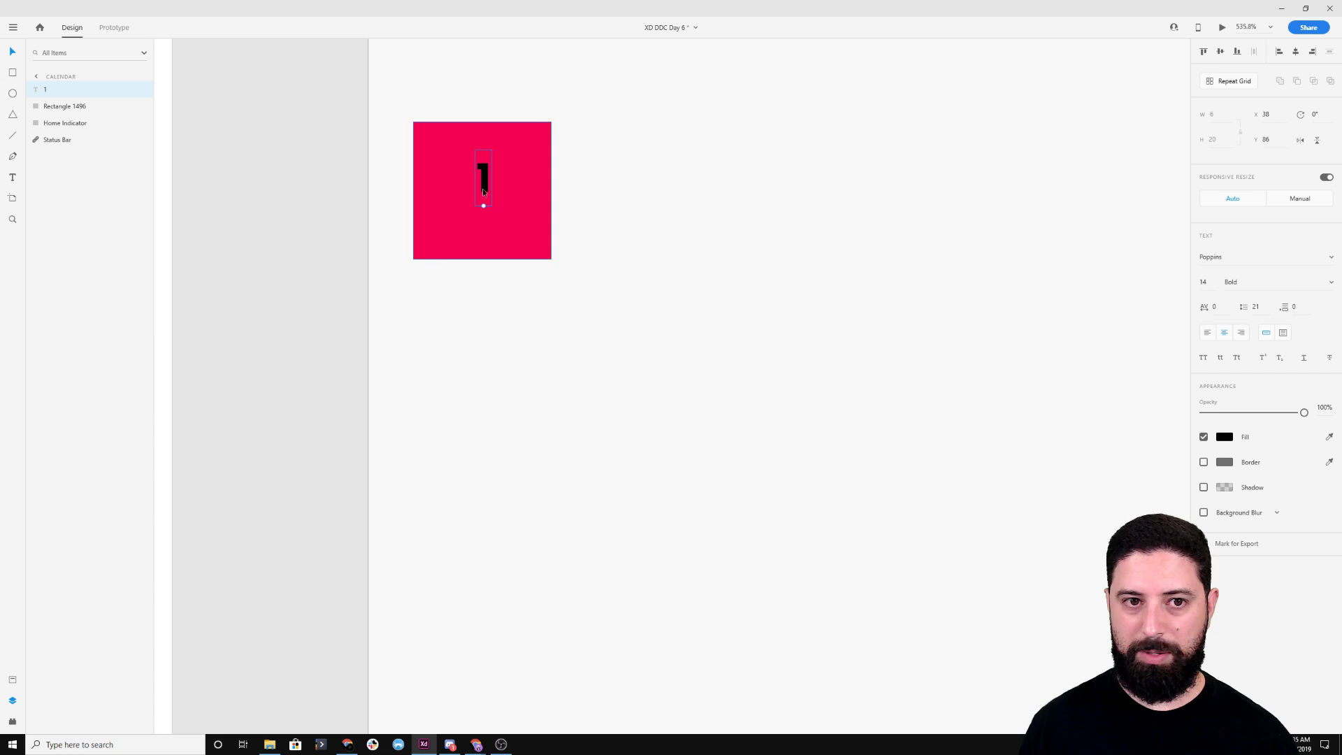
{"action": "left_click_drag", "start_coordinate": [484, 189], "coordinate": [484, 175]}
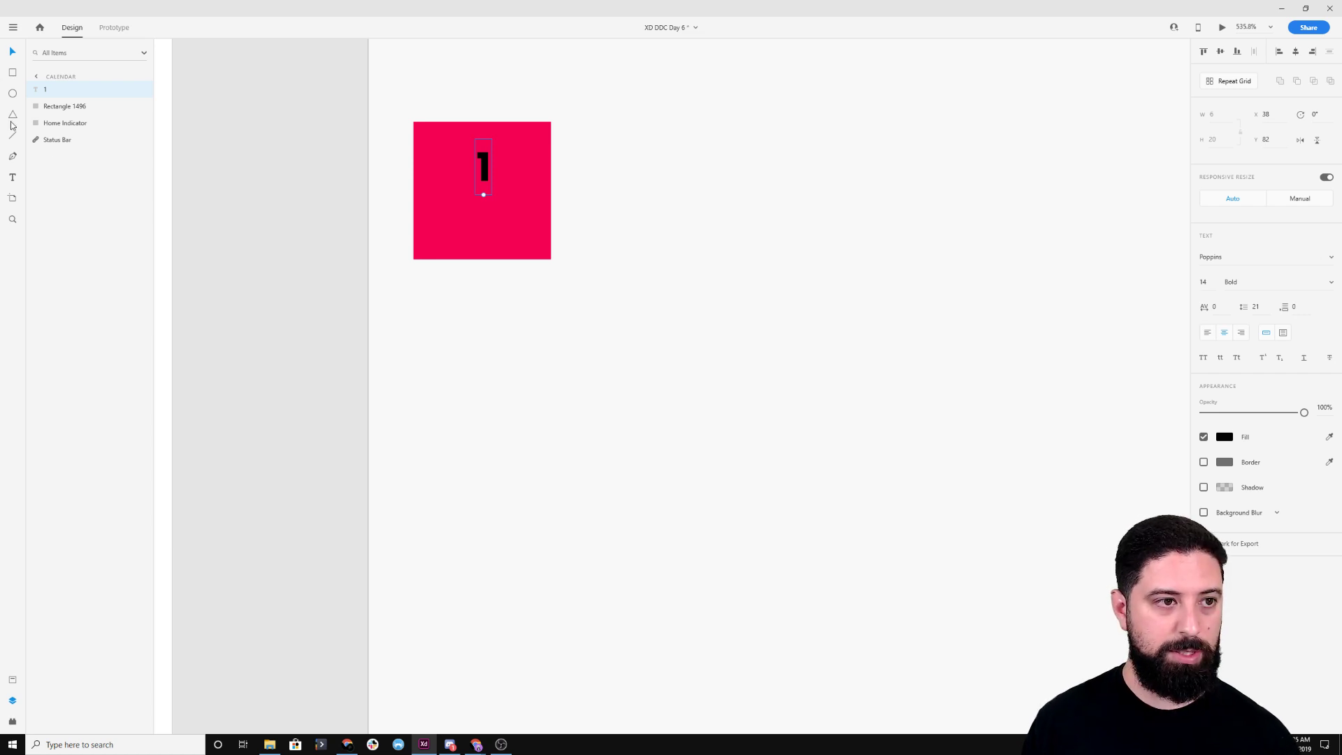
Draw a small circle below the day number inside the square and set its size to 4 by 4
{"action": "left_click", "coordinate": [13, 94]}
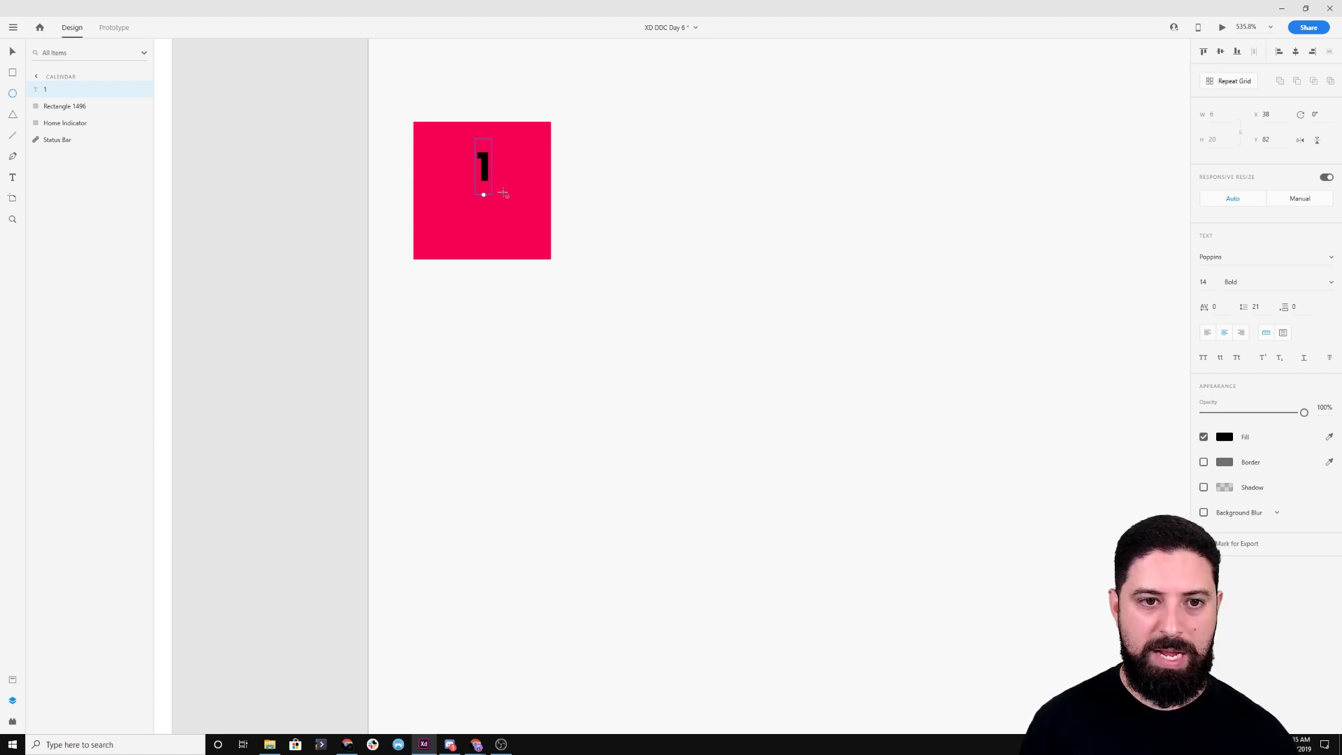
{"action": "left_click_drag", "start_coordinate": [482, 221], "coordinate": [493, 228]}
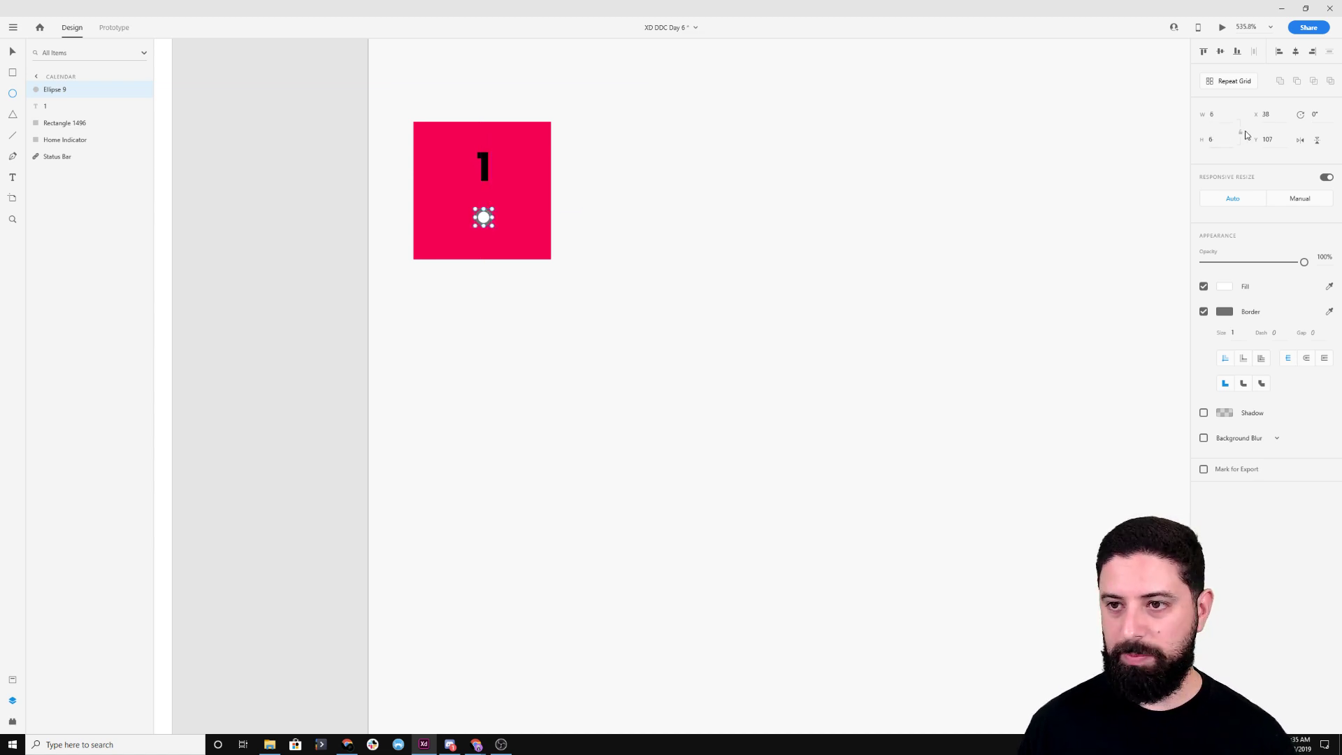
{"action": "type", "text": "4"}
{"action": "key", "text": "Return"}
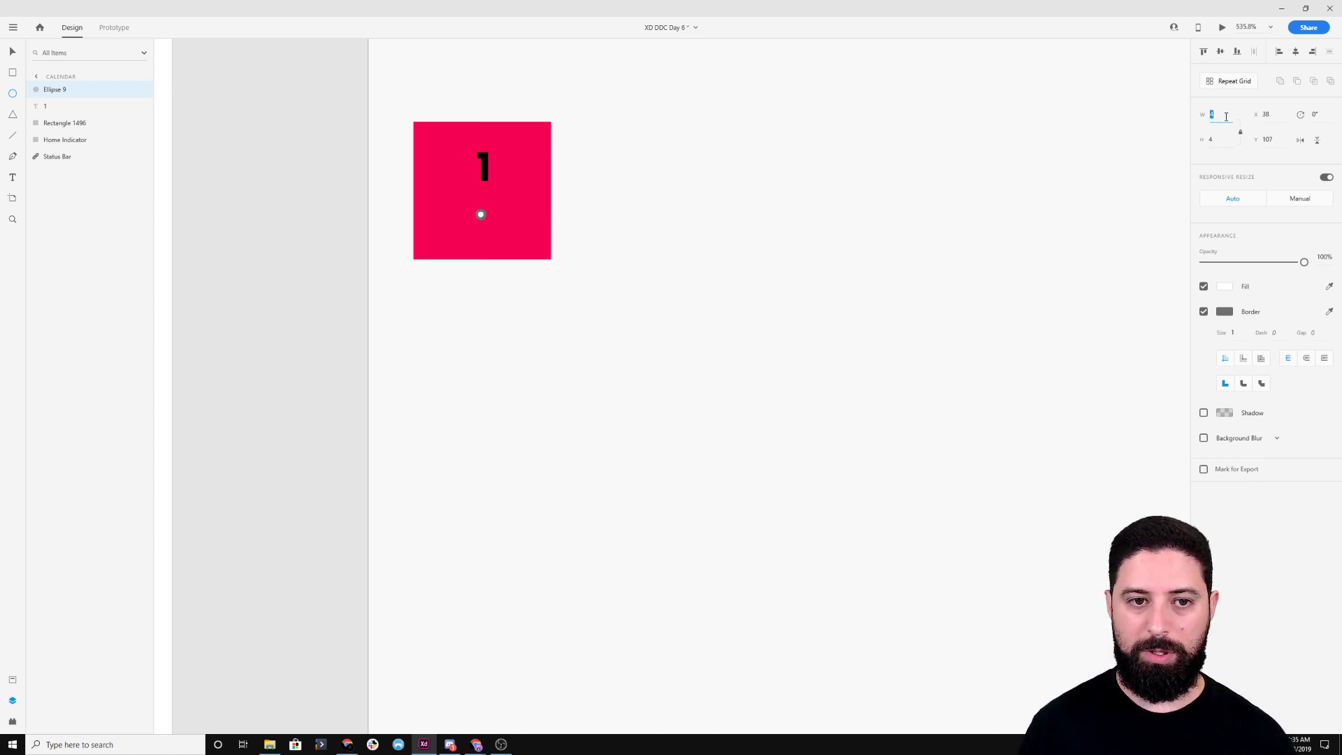
Remove the small circle's border, centre it beneath the day number and move it down to about Y 110
{"action": "left_click", "coordinate": [1204, 311]}
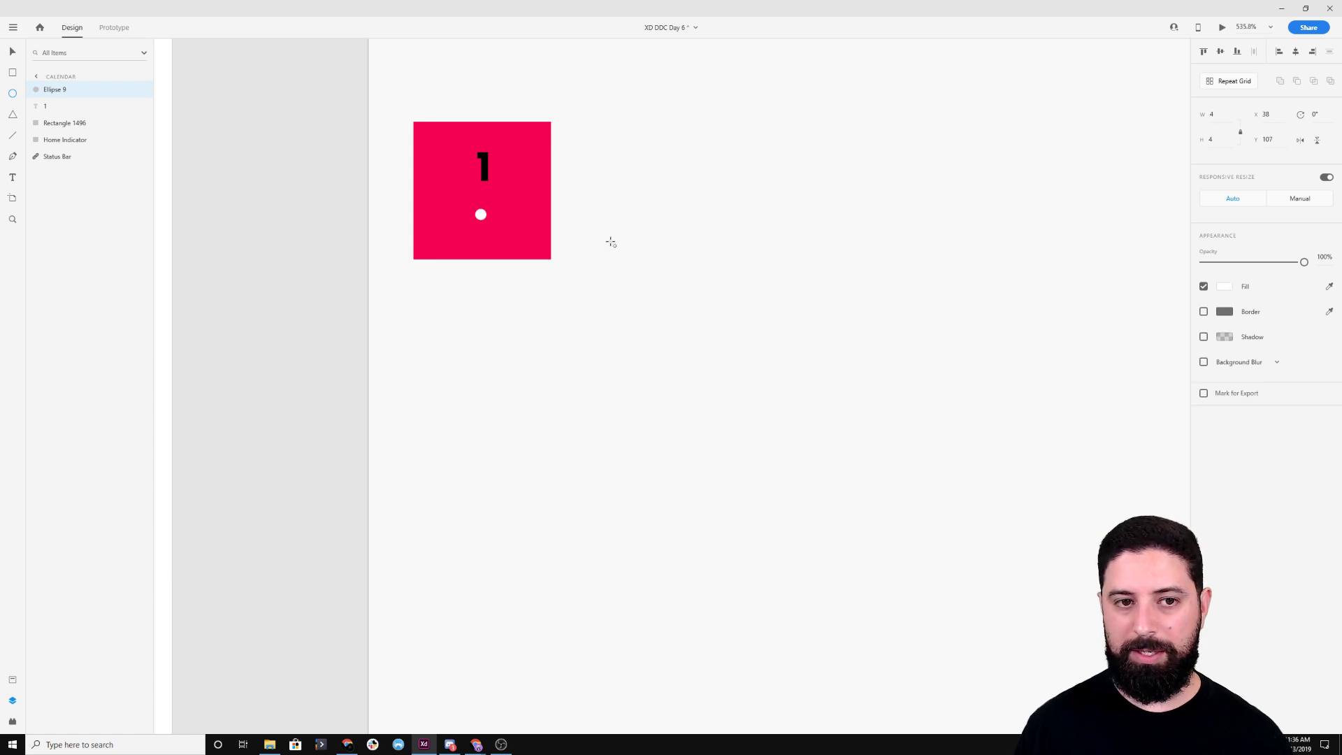
{"action": "key", "text": "v"}
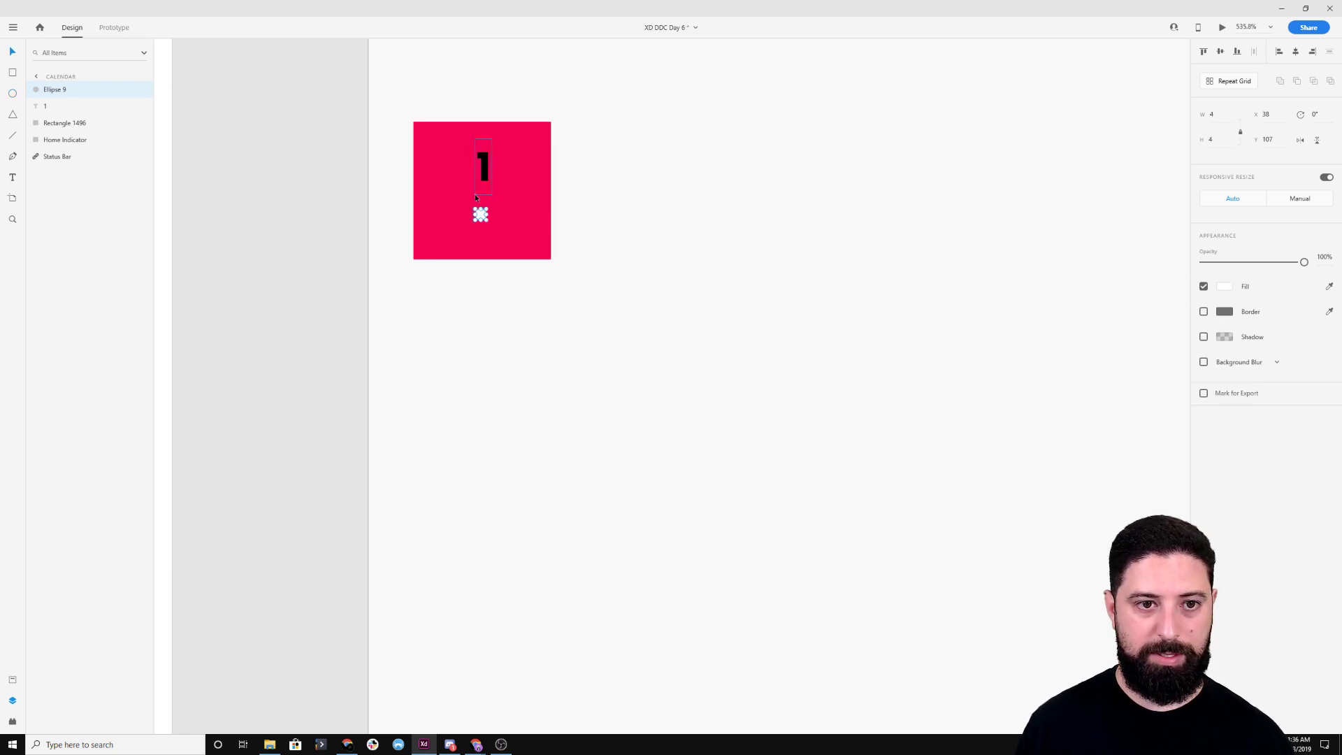
{"action": "left_click_drag", "start_coordinate": [482, 215], "coordinate": [484, 218]}
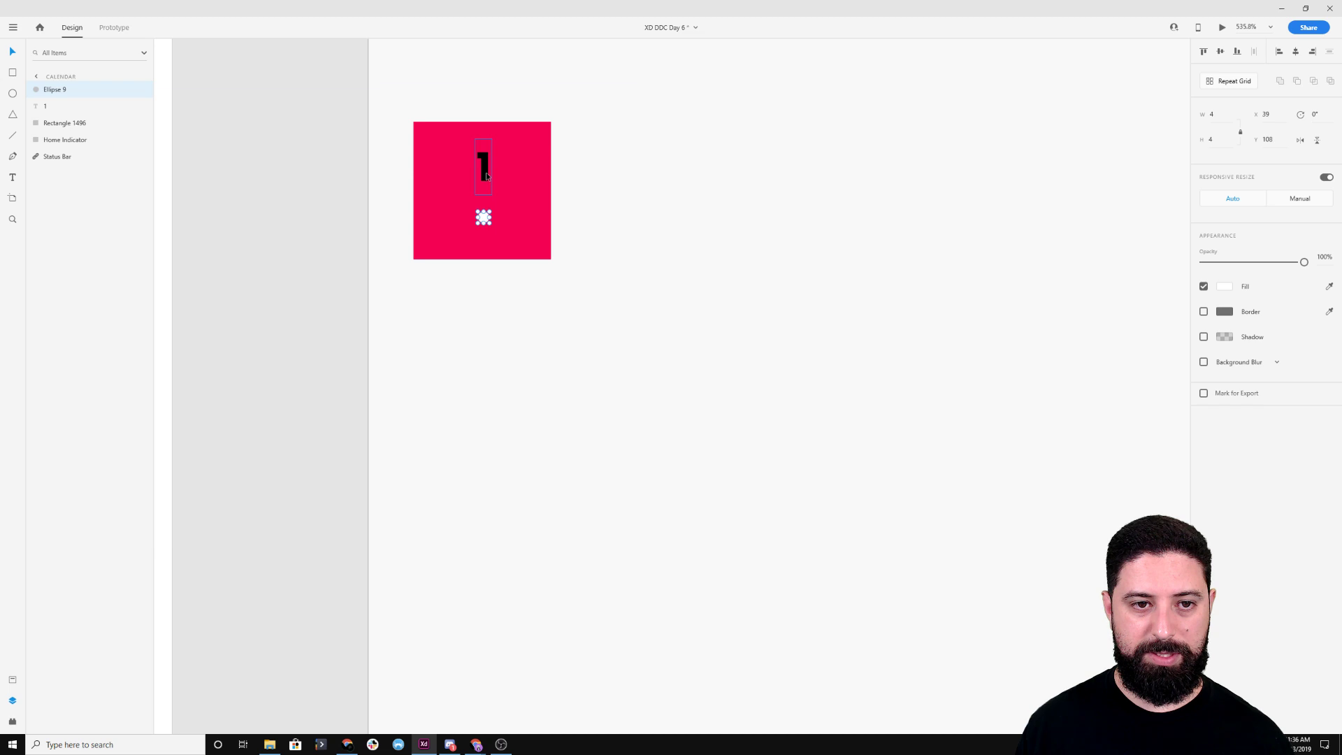
{"action": "key", "text": "Down"}
{"action": "key", "text": "Down"}
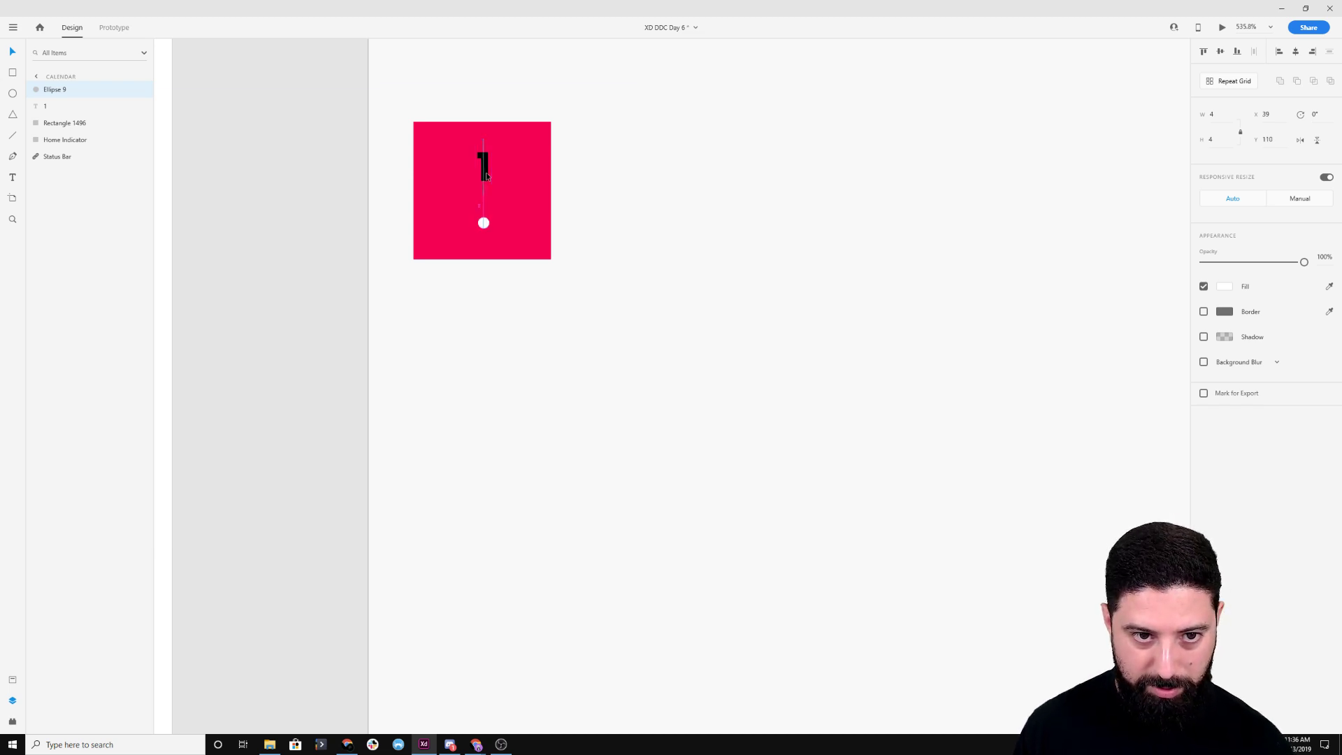
Move the day number and the dot down together by 3 units, putting the number at Y 85
{"action": "left_click", "coordinate": [485, 172], "text": "shift"}
{"action": "key", "text": "Down"}
{"action": "key", "text": "Down"}
{"action": "key", "text": "Down"}
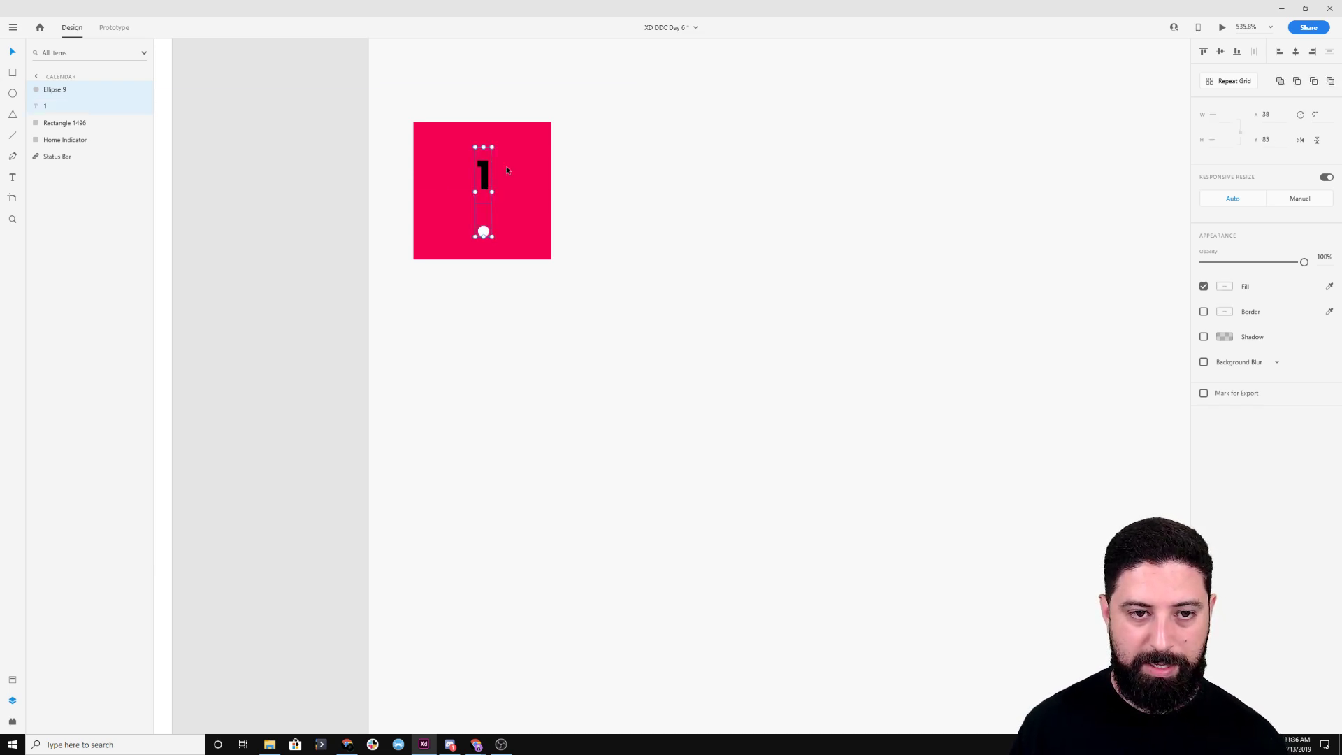
{"action": "left_click", "coordinate": [783, 175]}
Set the dot's fill color to a medium grey
{"action": "left_click", "coordinate": [483, 230]}
{"action": "left_click", "coordinate": [1225, 287]}
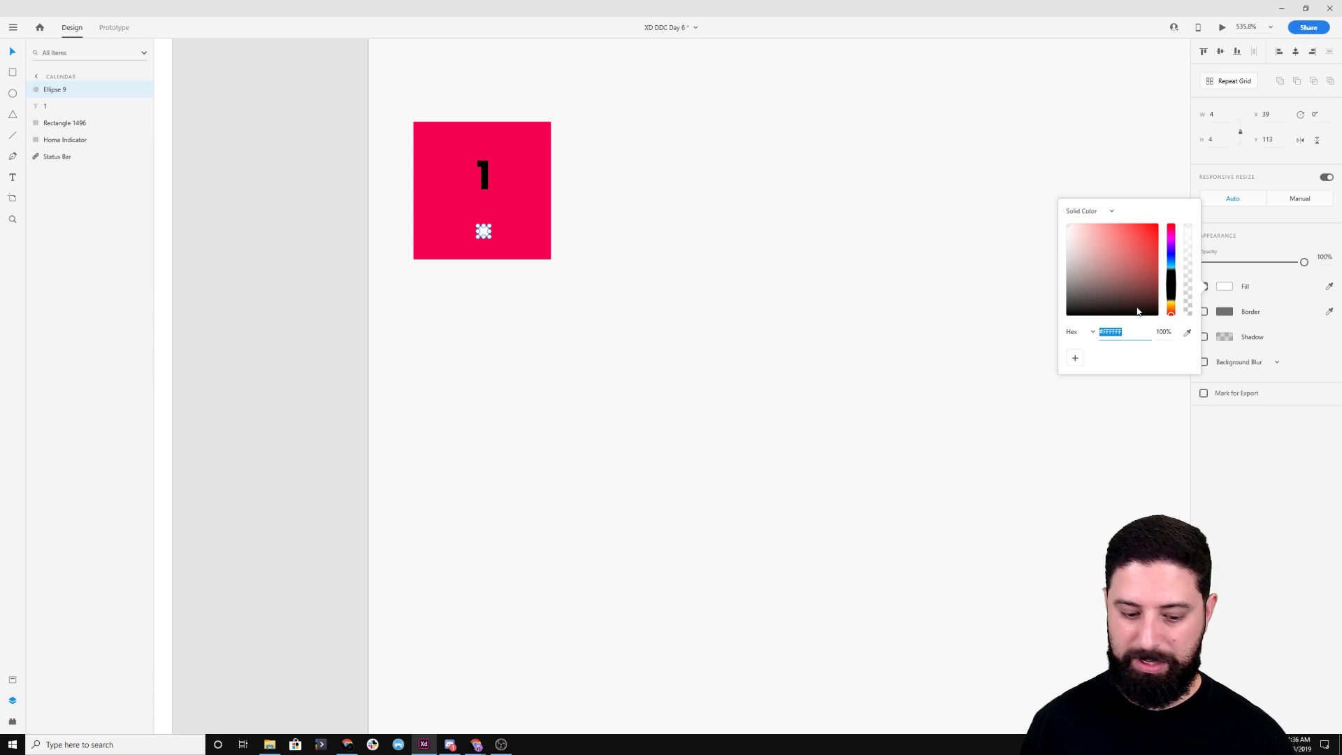
{"action": "type", "text": "76"}
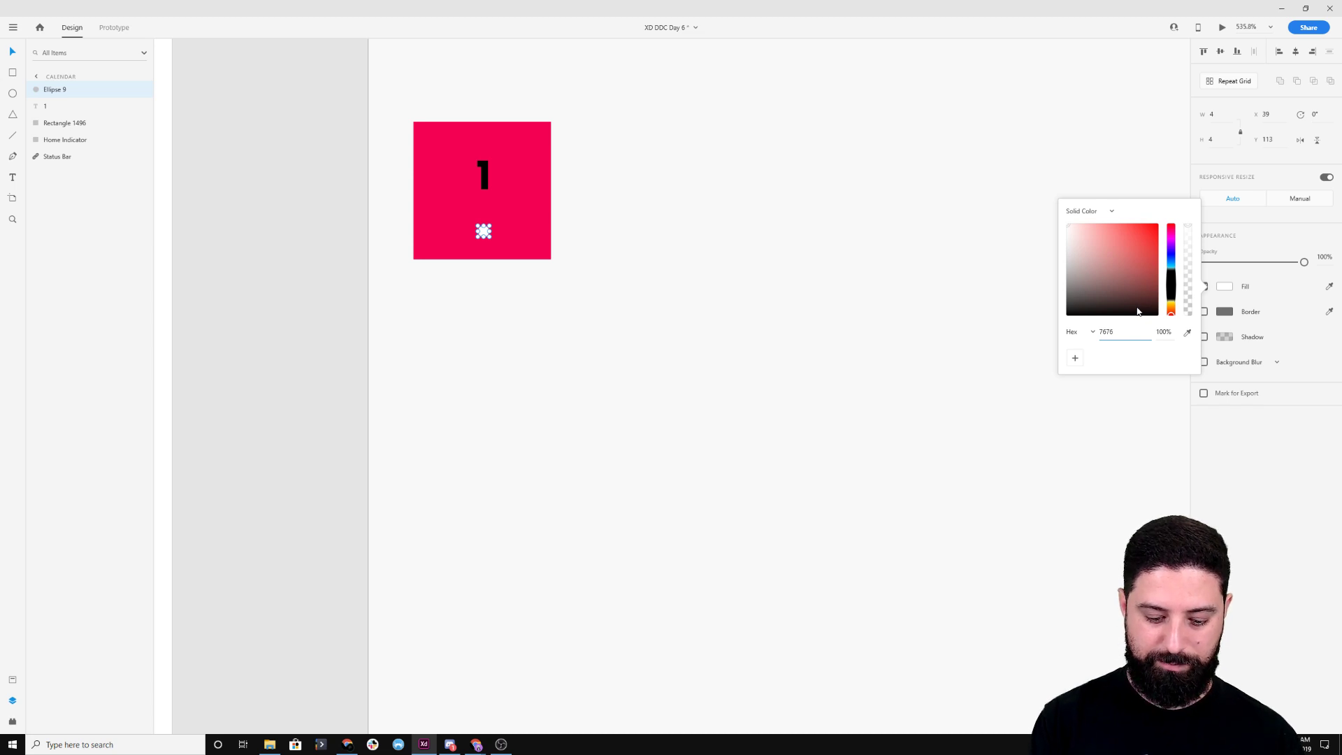
{"action": "type", "text": "7766"}
{"action": "key", "text": "Return"}
{"action": "left_click", "coordinate": [743, 256]}
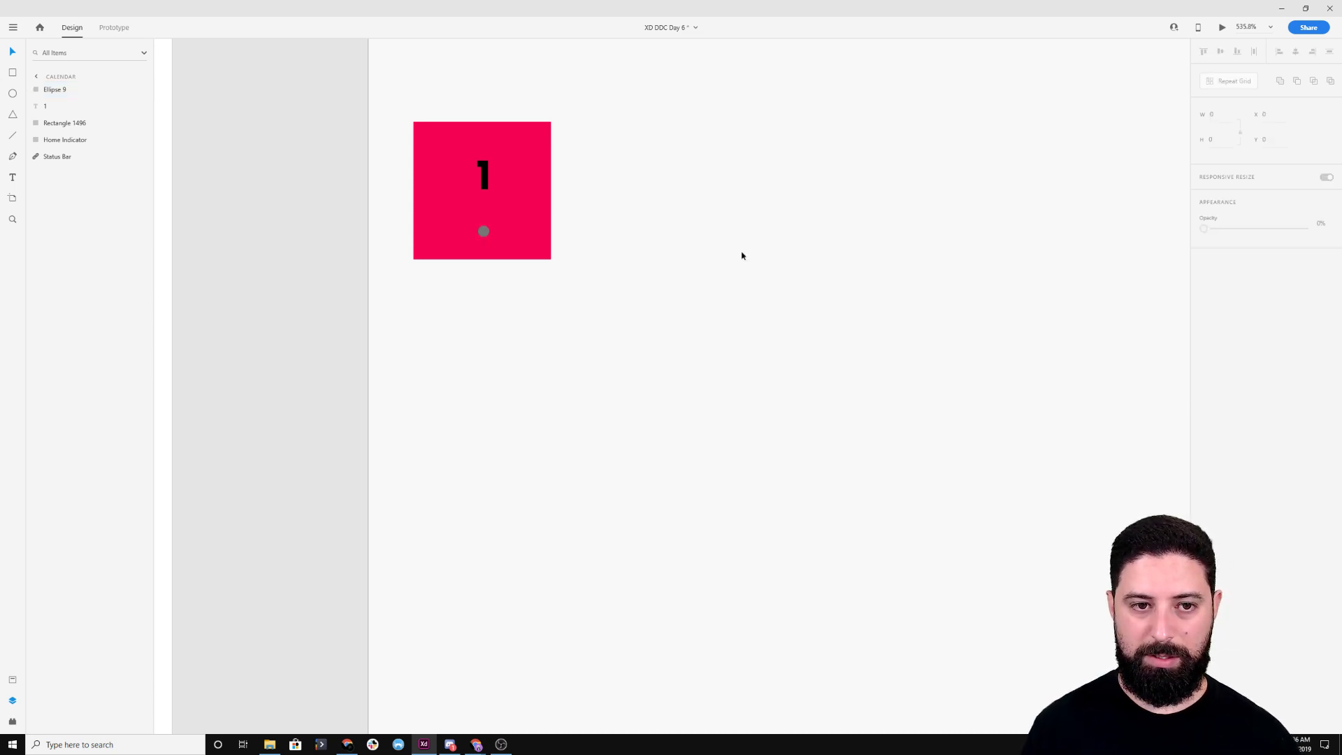
Convert the pink square, its day number and its dot together into a repeat grid
{"action": "left_click", "coordinate": [520, 228]}
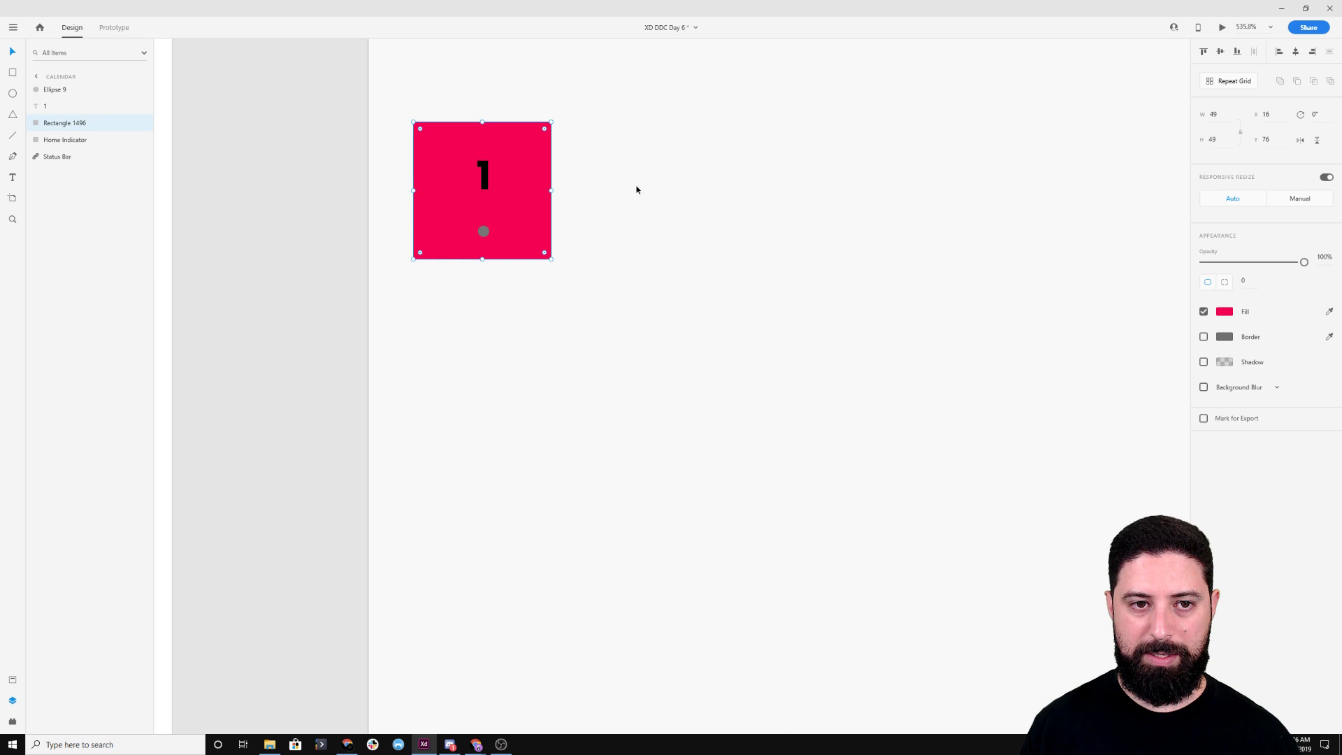
{"action": "scroll", "coordinate": [623, 195], "scroll_direction": "down", "scroll_amount": 3}
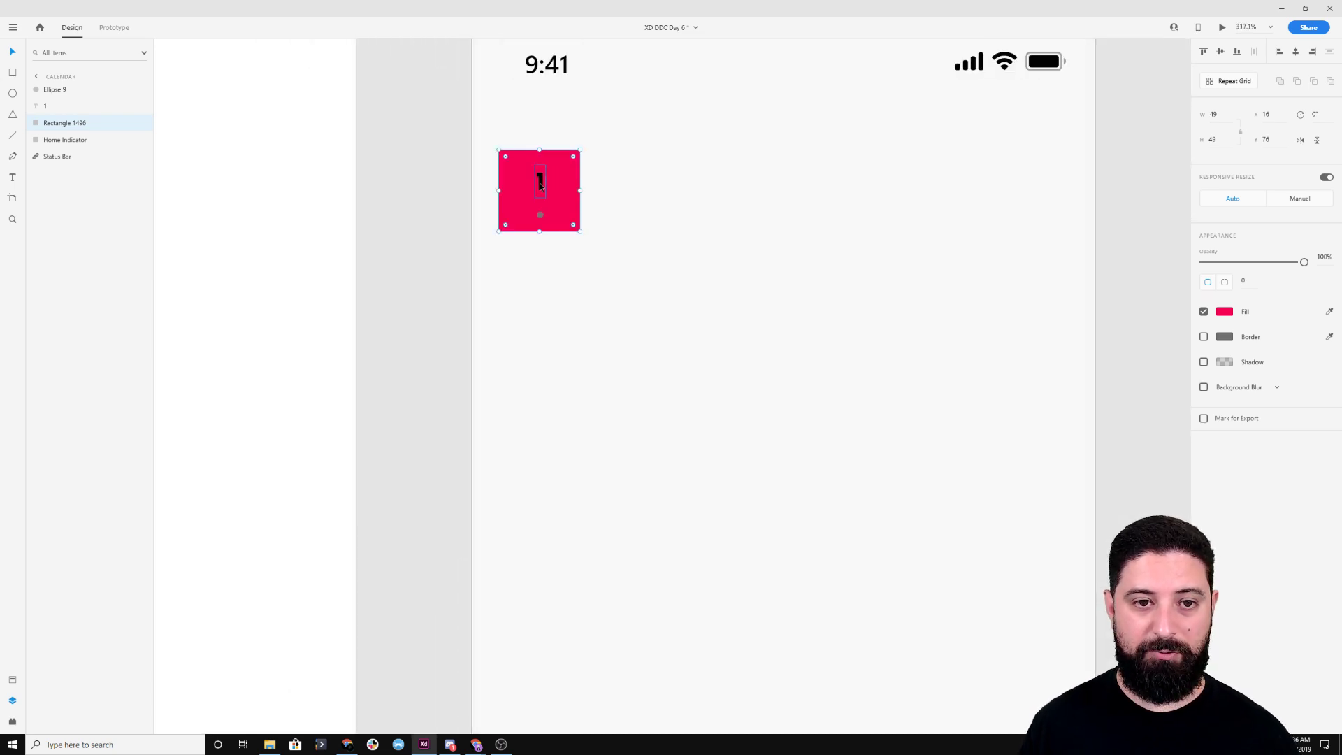
{"action": "left_click_drag", "start_coordinate": [645, 141], "coordinate": [502, 269]}
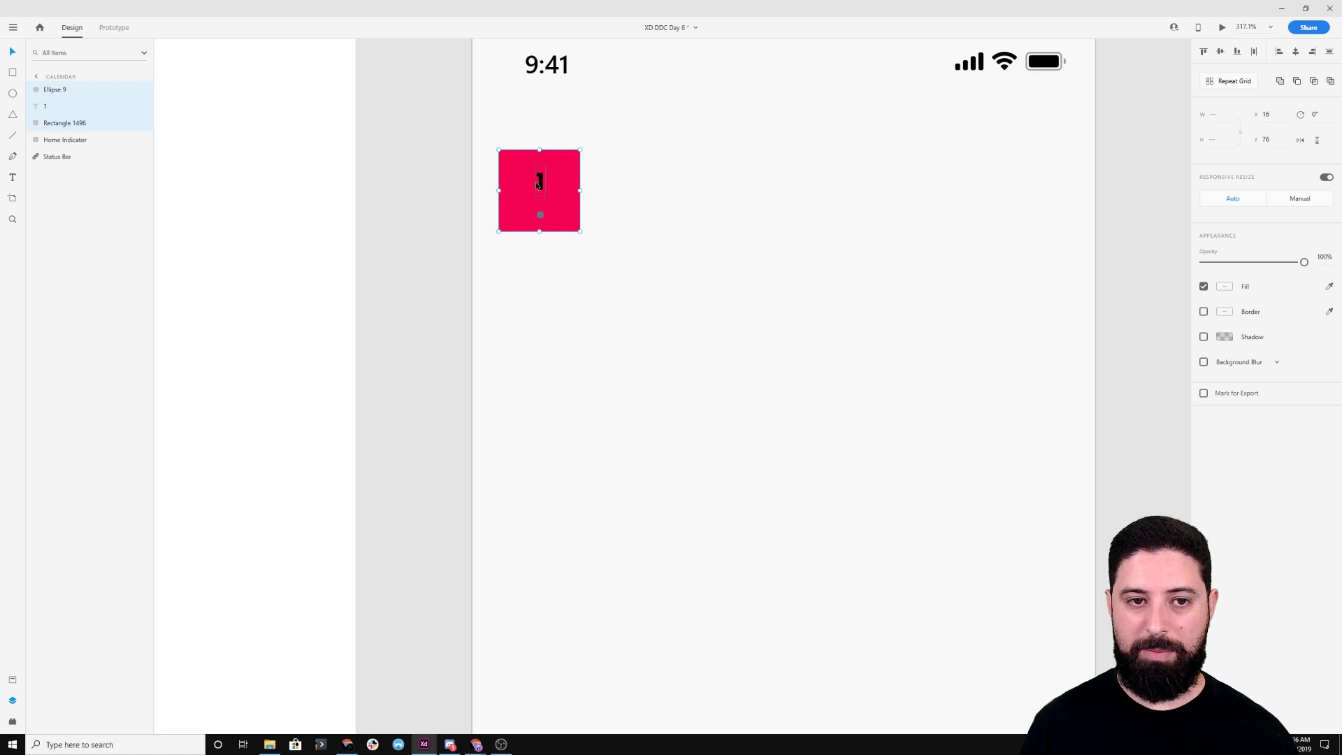
{"action": "left_click", "coordinate": [1229, 82]}
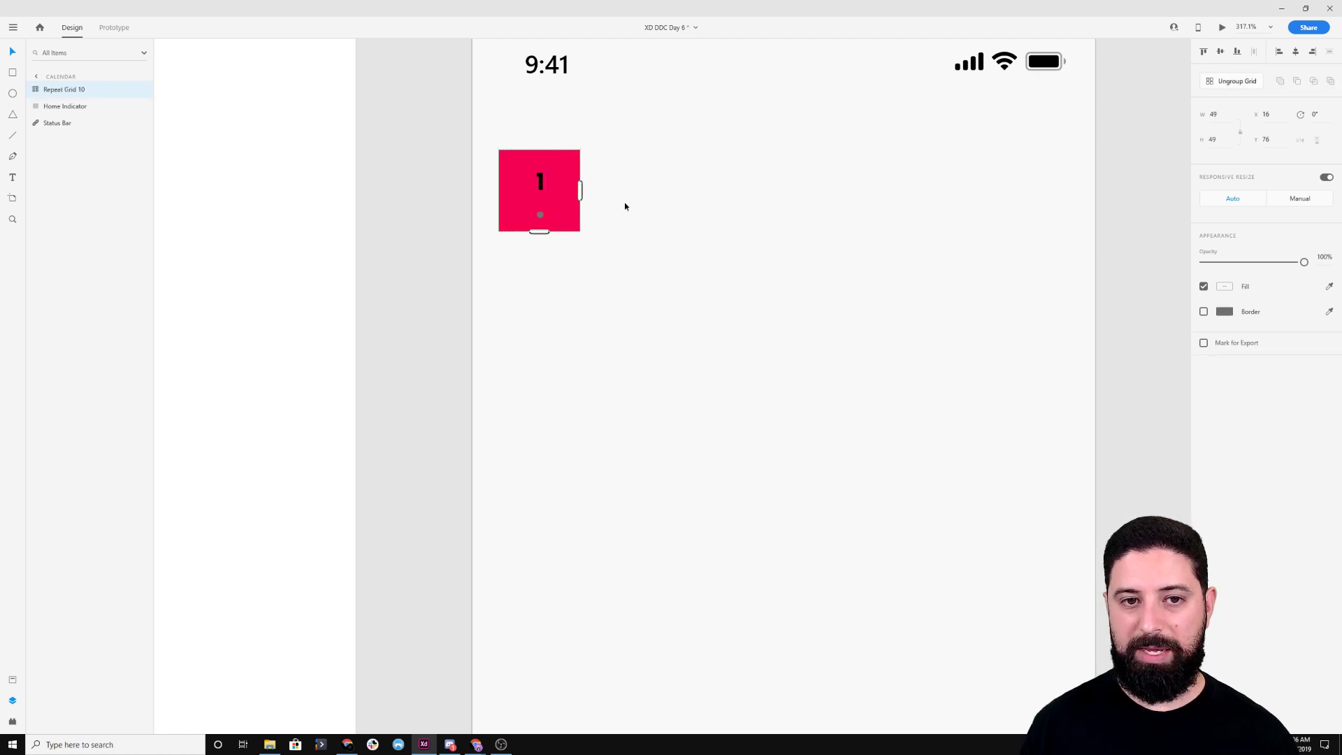
Extend the repeat grid horizontally to seven day cells and close the gaps between the columns to 0
{"action": "left_click_drag", "start_coordinate": [579, 189], "coordinate": [1180, 180]}
{"action": "left_click_drag", "start_coordinate": [1077, 110], "coordinate": [762, 116]}
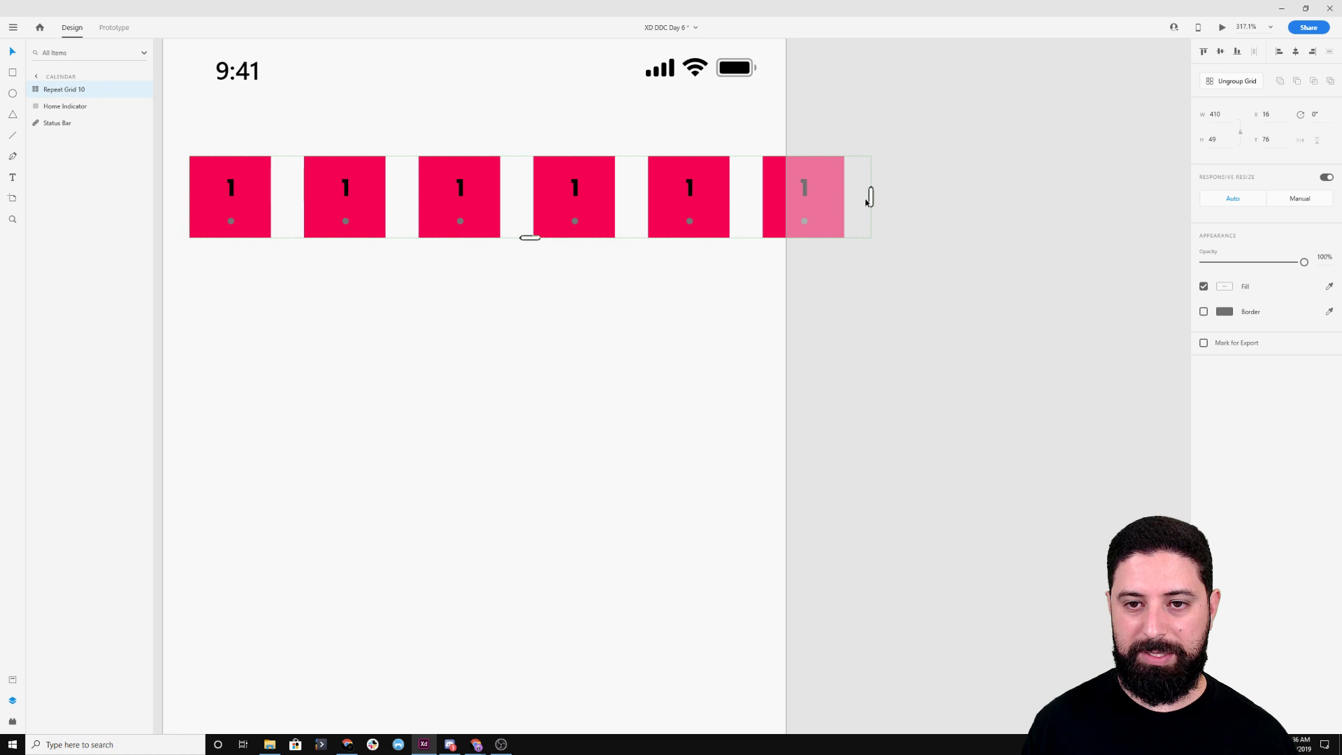
{"action": "left_click_drag", "start_coordinate": [872, 198], "coordinate": [959, 197]}
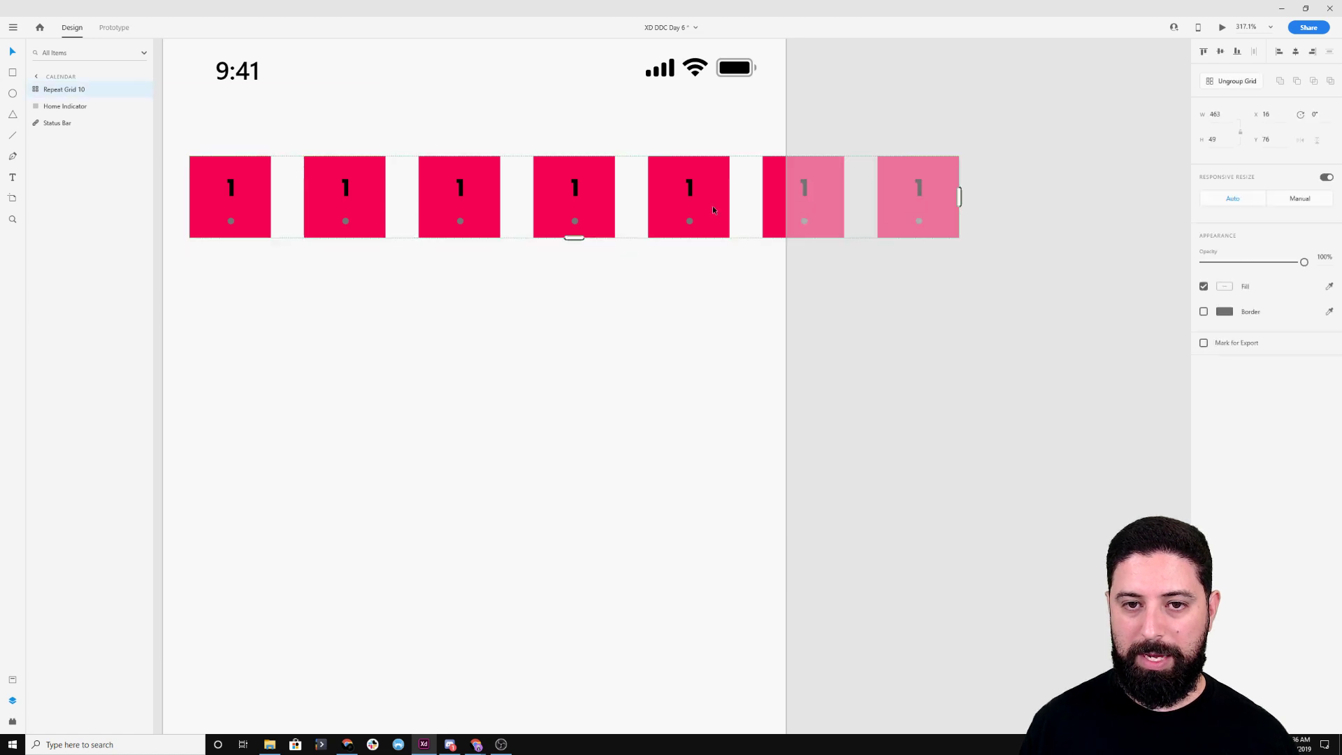
{"action": "left_click_drag", "start_coordinate": [635, 199], "coordinate": [496, 202]}
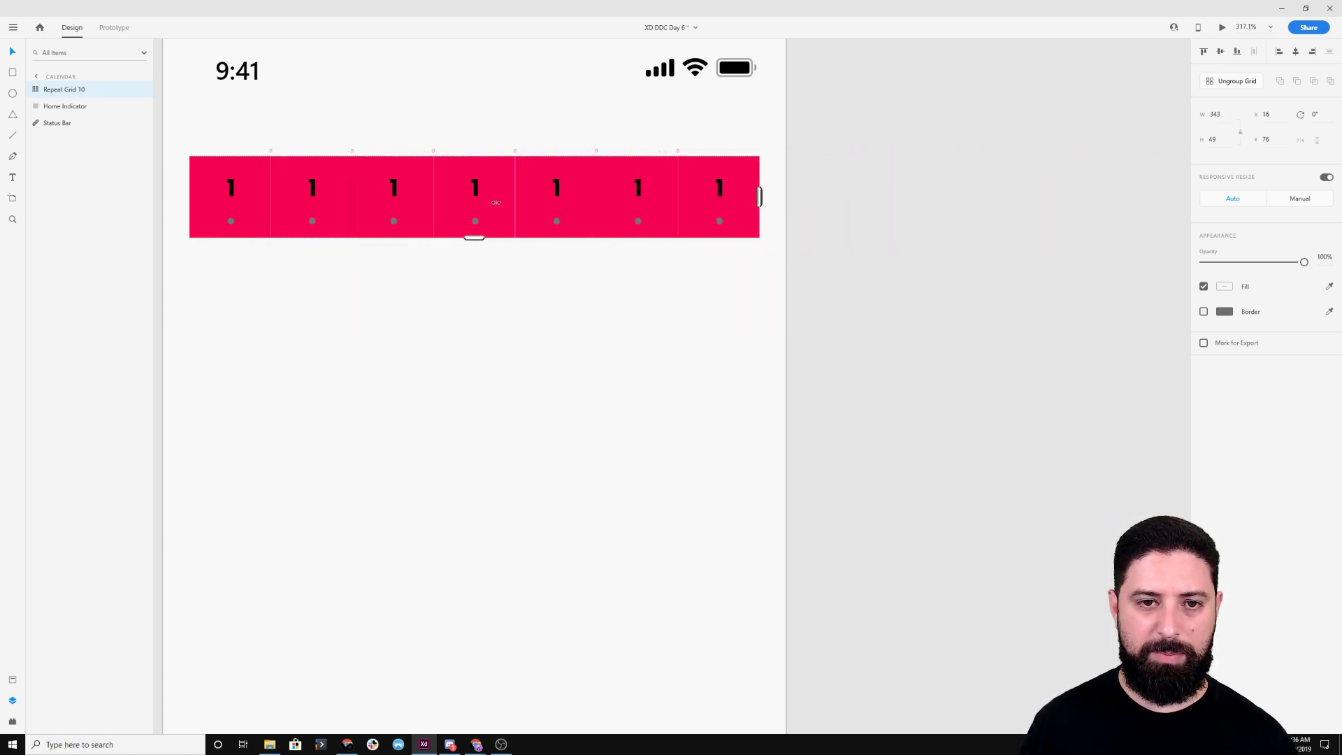
Duplicate the row of seven day cells just below the original row
{"action": "key", "text": "alt"}
{"action": "left_click_drag", "start_coordinate": [502, 188], "coordinate": [501, 283]}
{"action": "key", "text": "Escape"}
Delete the dots from the top row's cells and move its numbers down to Y 91
{"action": "double_click", "coordinate": [233, 224]}
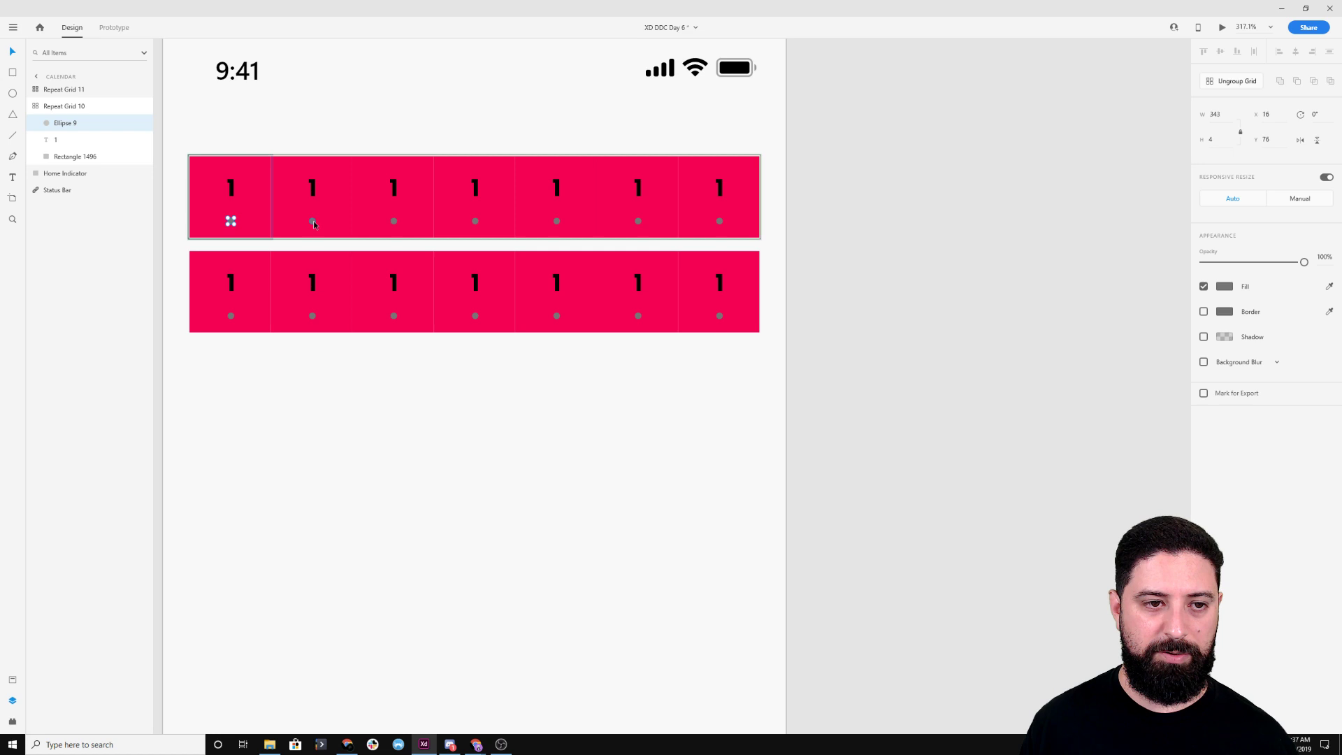
{"action": "key", "text": "Escape"}
{"action": "double_click", "coordinate": [230, 222]}
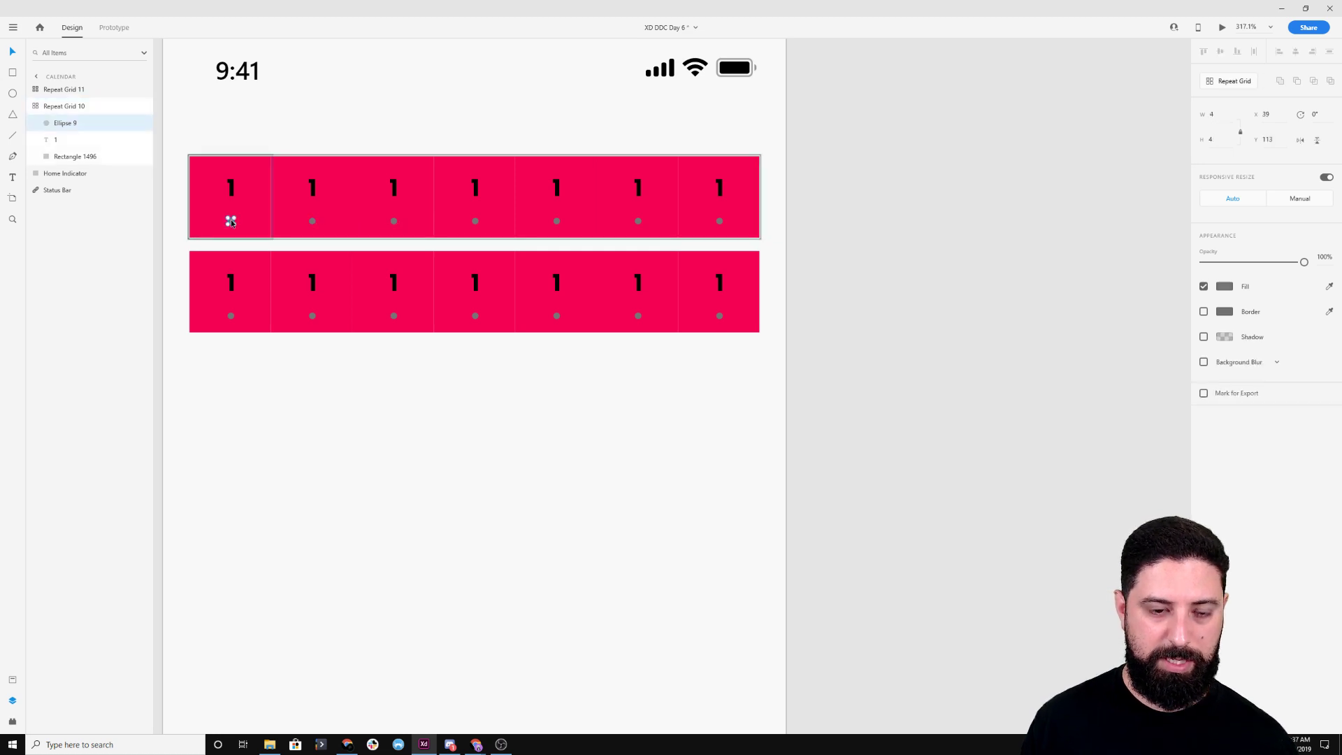
{"action": "key", "text": "Delete"}
{"action": "left_click", "coordinate": [230, 193]}
{"action": "left_click_drag", "start_coordinate": [231, 193], "coordinate": [232, 201]}
Replace the numbers in the top row's first three cells with the weekday letters M, T and W
{"action": "double_click", "coordinate": [232, 200]}
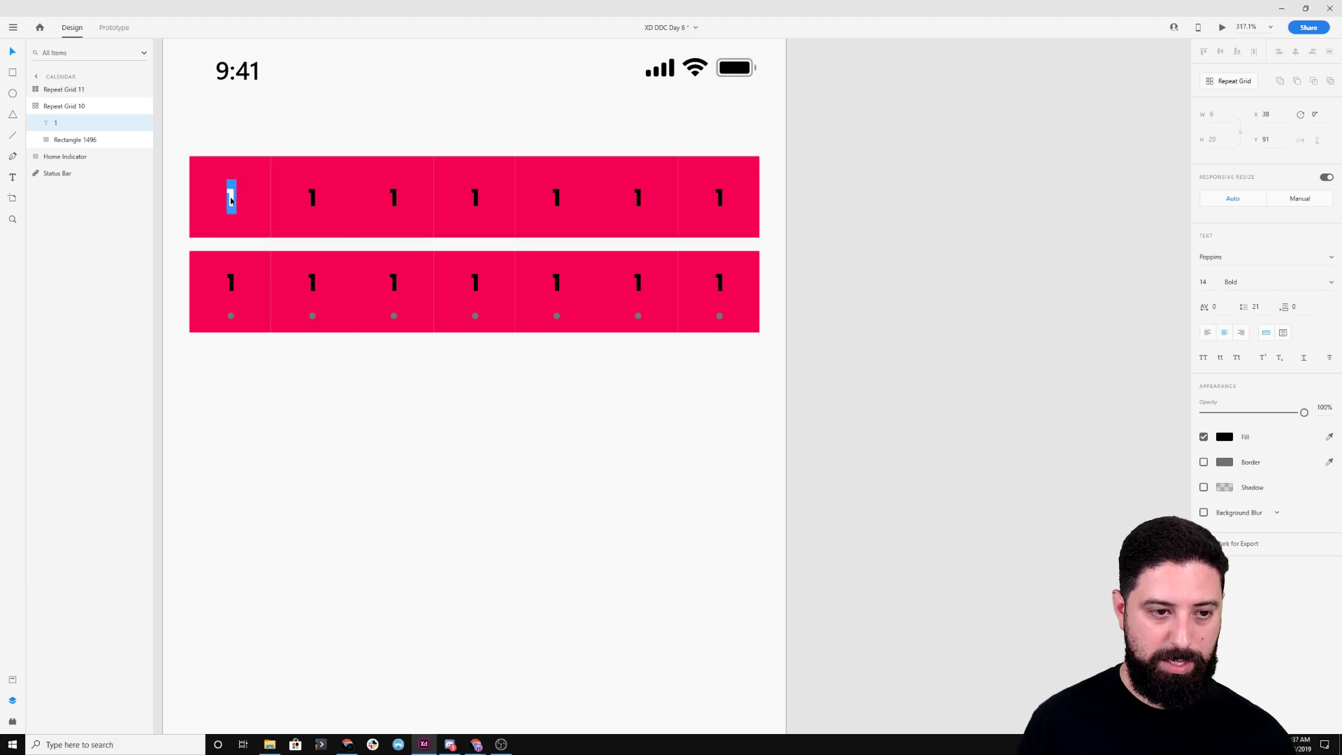
{"action": "type", "text": "M"}
{"action": "key", "text": "Escape"}
{"action": "double_click", "coordinate": [312, 201]}
{"action": "type", "text": "T"}
{"action": "key", "text": "Escape"}
{"action": "double_click", "coordinate": [393, 202]}
{"action": "key", "text": "Escape"}
{"action": "double_click", "coordinate": [394, 201]}
{"action": "type", "text": "W"}
{"action": "key", "text": "Escape"}
Replace the numbers in the top row's fourth and fifth cells with T and F
{"action": "double_click", "coordinate": [476, 203]}
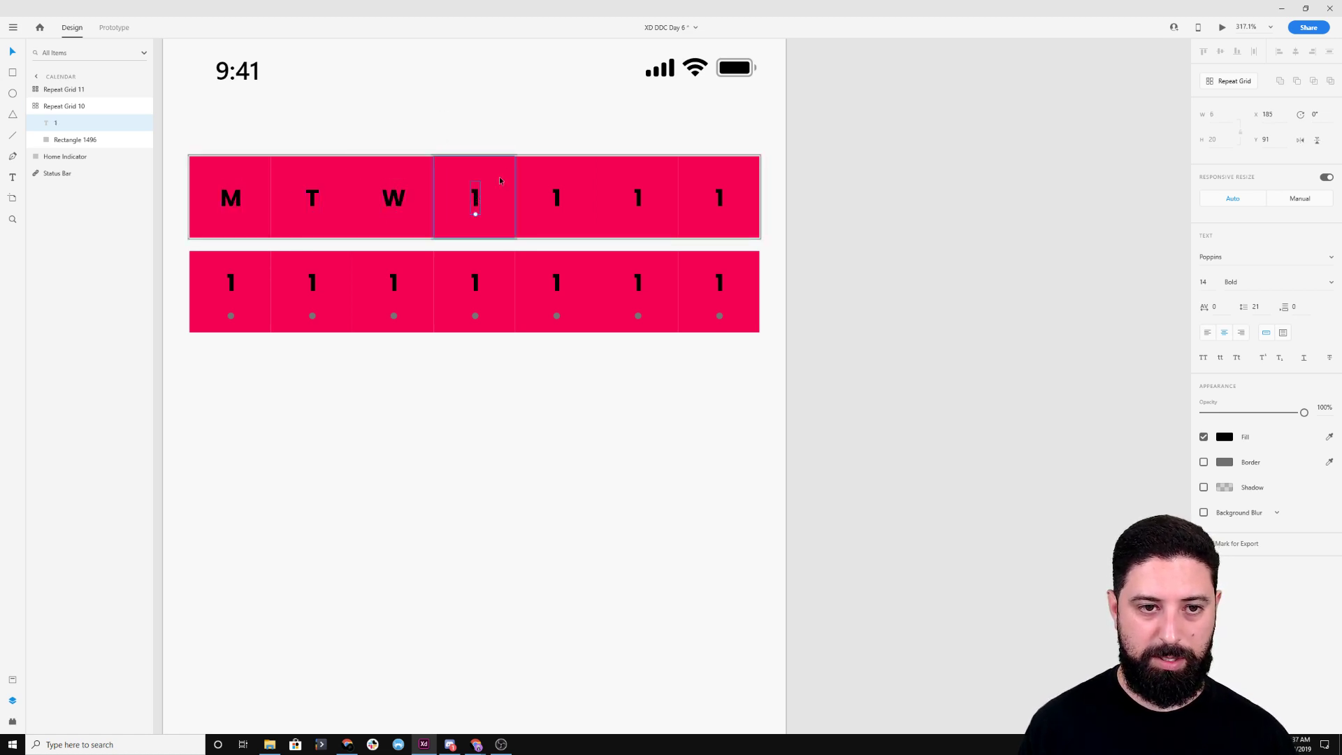
{"action": "double_click", "coordinate": [476, 203]}
{"action": "type", "text": "T"}
{"action": "key", "text": "Escape"}
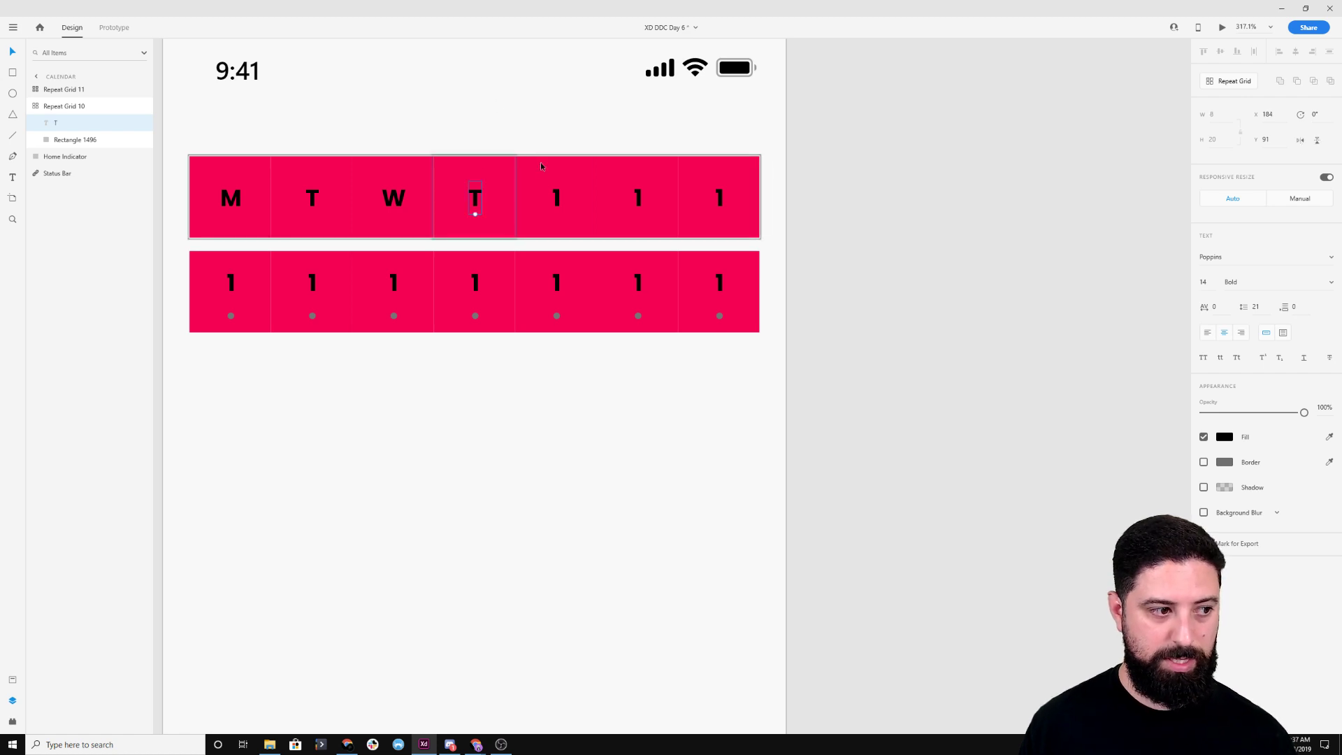
{"action": "double_click", "coordinate": [557, 201]}
{"action": "double_click", "coordinate": [557, 203]}
{"action": "type", "text": "F"}
{"action": "key", "text": "Escape"}
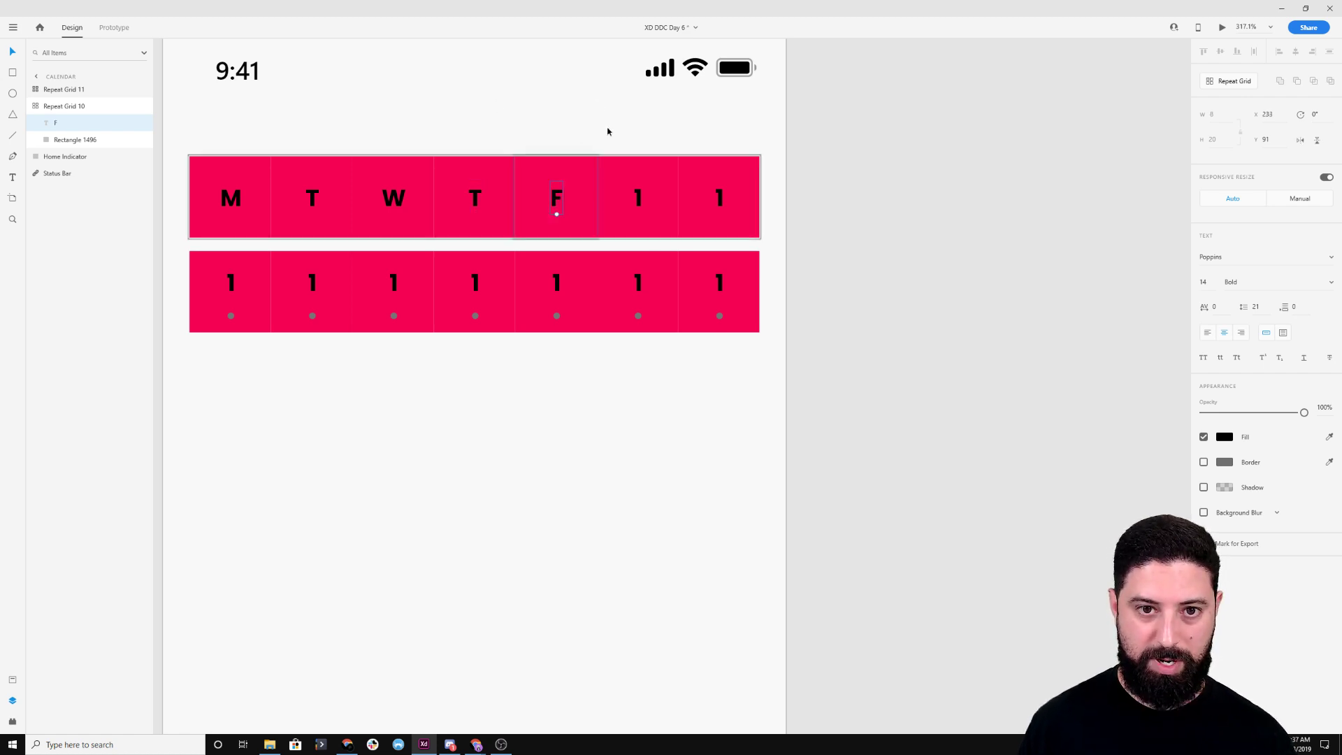
Replace the numbers in the top row's last two cells with S and S
{"action": "double_click", "coordinate": [639, 201]}
{"action": "double_click", "coordinate": [639, 201]}
{"action": "type", "text": "S"}
{"action": "key", "text": "Escape"}
{"action": "double_click", "coordinate": [720, 199]}
{"action": "double_click", "coordinate": [719, 199]}
{"action": "type", "text": "S"}
{"action": "key", "text": "Escape"}
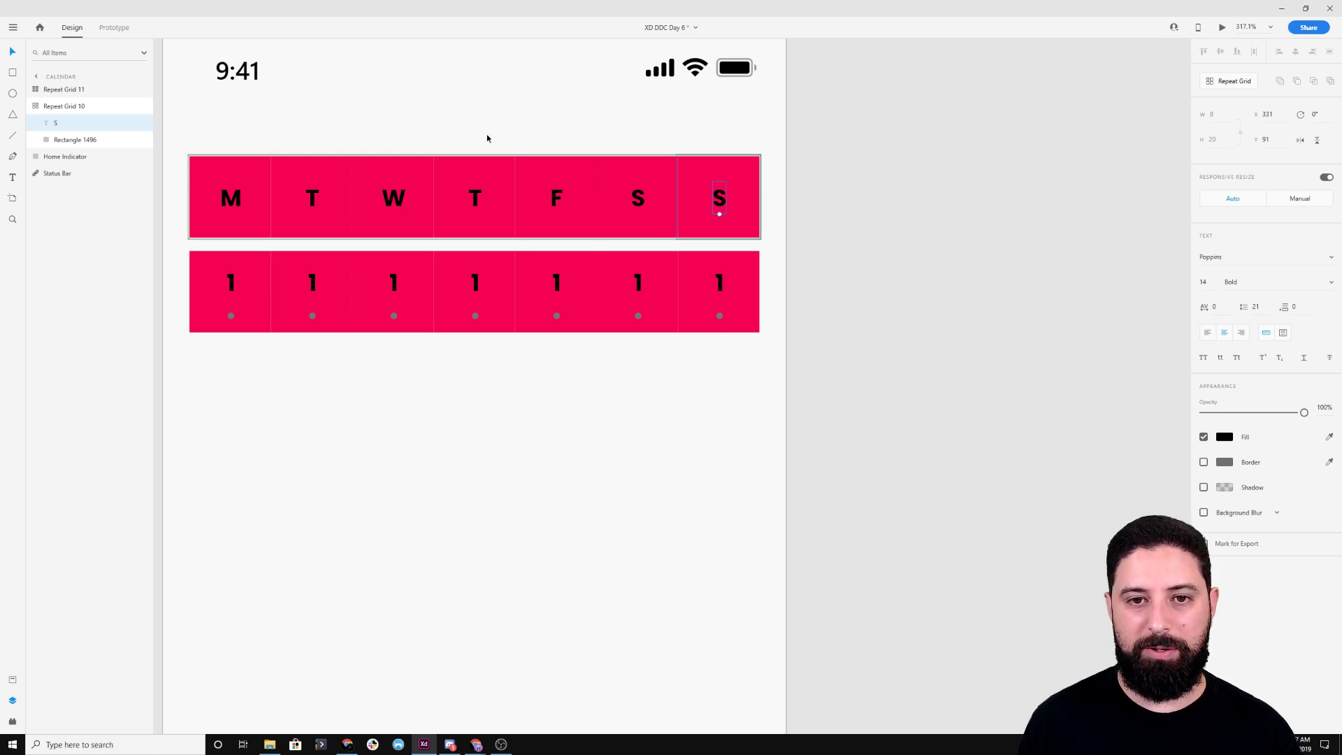
{"action": "key", "text": "Escape"}
{"action": "key", "text": "Escape"}
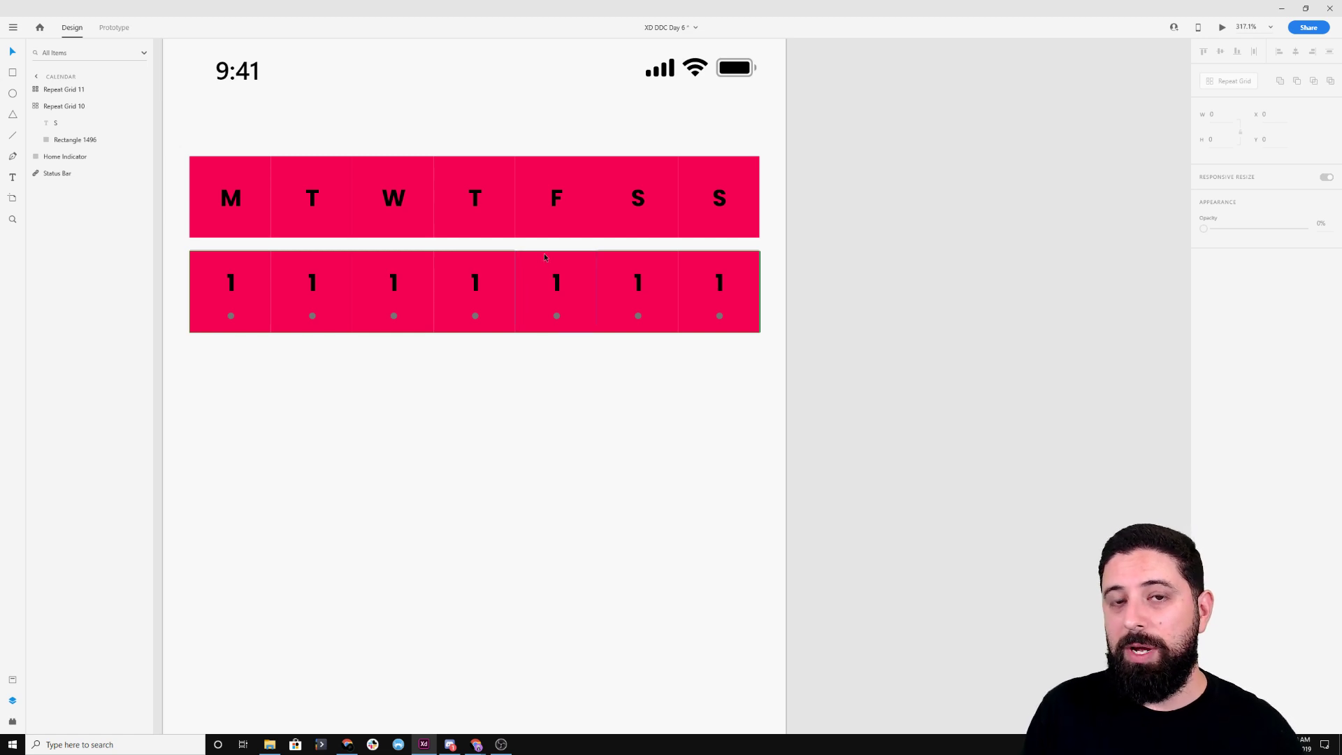
Move the row of day numbers up so it sits flush against the weekday row at Y 125
{"action": "left_click_drag", "start_coordinate": [775, 360], "coordinate": [201, 263]}
{"action": "left_click_drag", "start_coordinate": [317, 288], "coordinate": [316, 276]}
{"action": "left_click", "coordinate": [347, 349]}
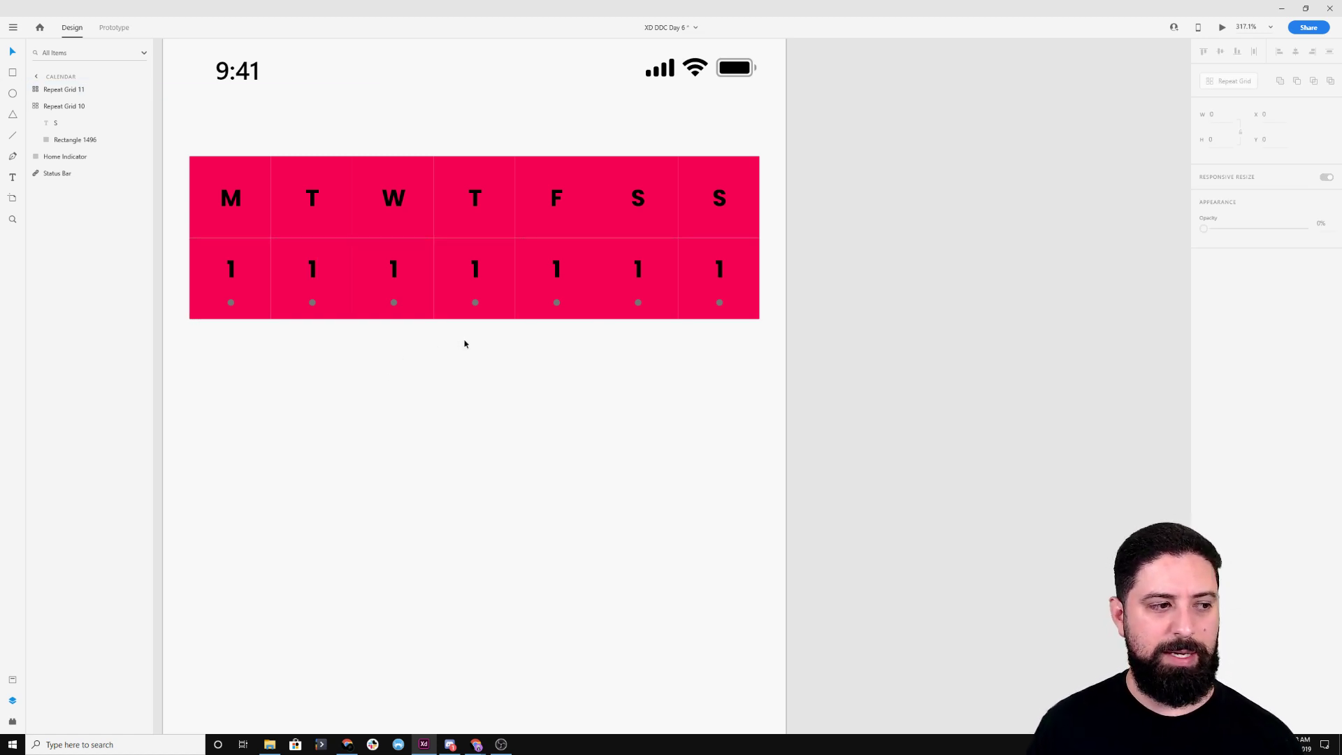
Change the fill of the weekday letters to a medium grey
{"action": "left_click", "coordinate": [239, 206]}
{"action": "double_click", "coordinate": [239, 206]}
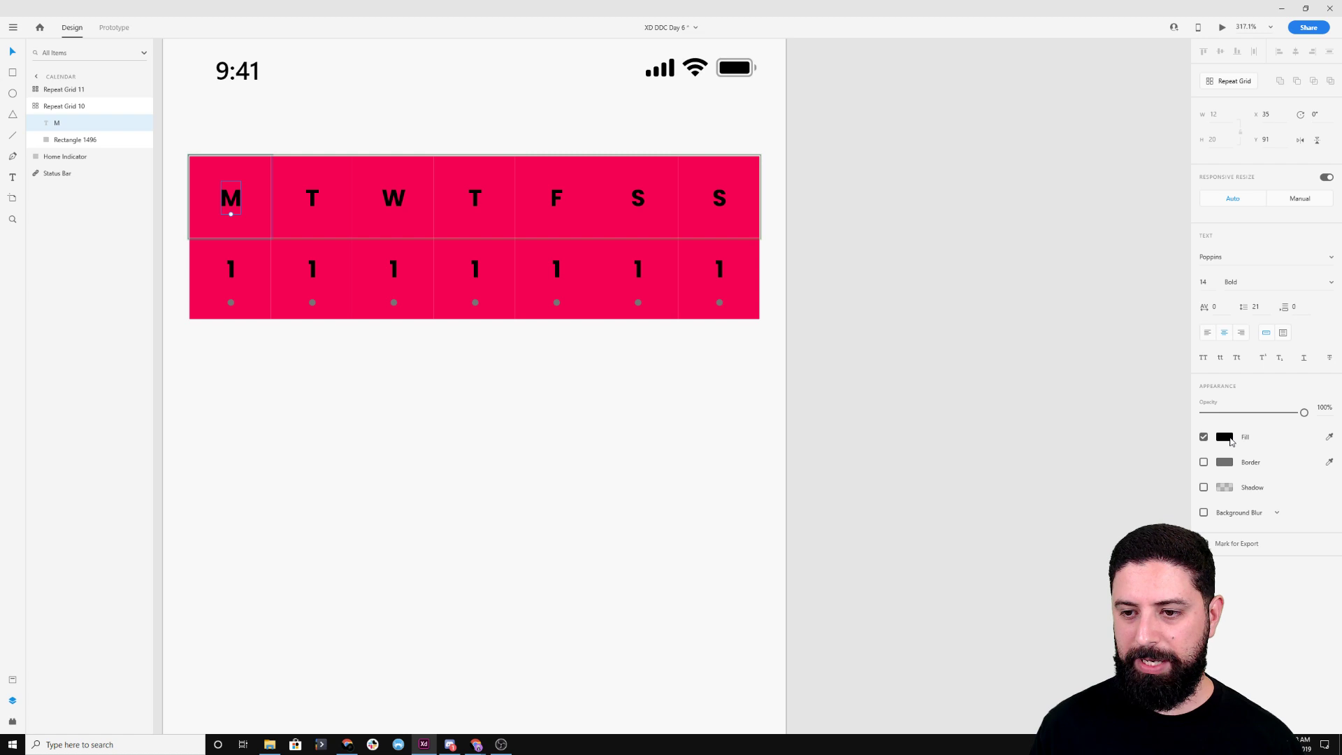
{"action": "left_click", "coordinate": [1231, 441]}
{"action": "left_click_drag", "start_coordinate": [1071, 418], "coordinate": [1059, 409]}
{"action": "left_click", "coordinate": [937, 339]}
Remove the pink fill from the squares behind the weekday letters
{"action": "left_click", "coordinate": [731, 230], "text": "ctrl"}
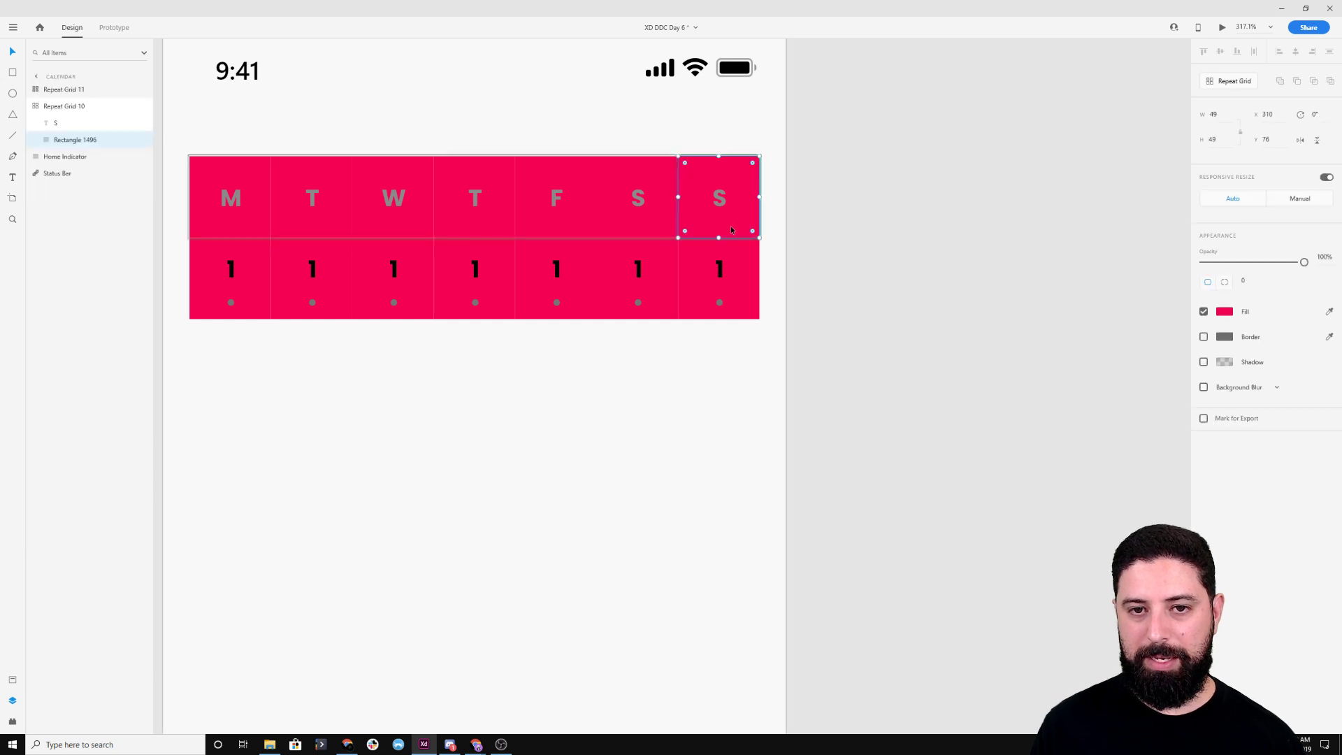
{"action": "left_click", "coordinate": [232, 199], "text": "ctrl"}
{"action": "left_click_drag", "start_coordinate": [255, 218], "coordinate": [257, 216]}
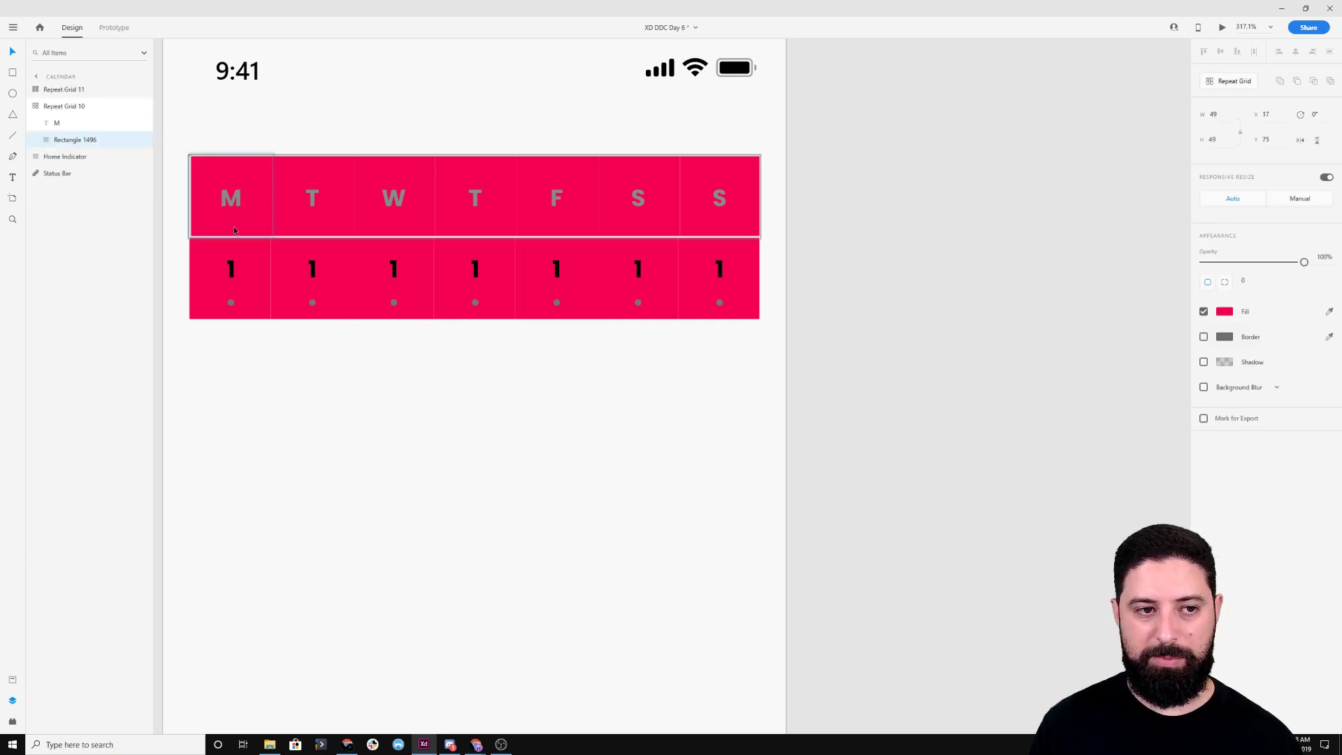
{"action": "left_click", "coordinate": [1204, 311]}
{"action": "left_click", "coordinate": [1025, 279]}
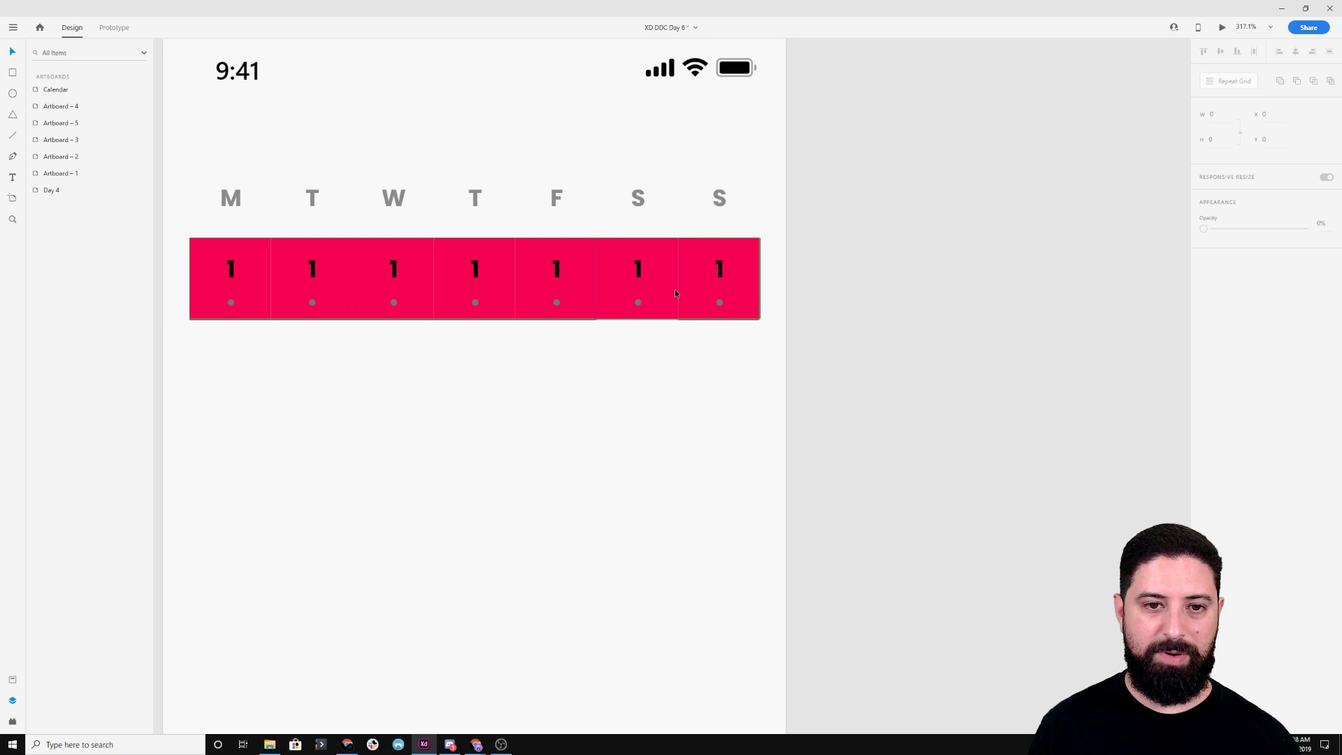
Extend the day number grid downward to five rows and close the gaps between the rows to 0
{"action": "left_click", "coordinate": [653, 316]}
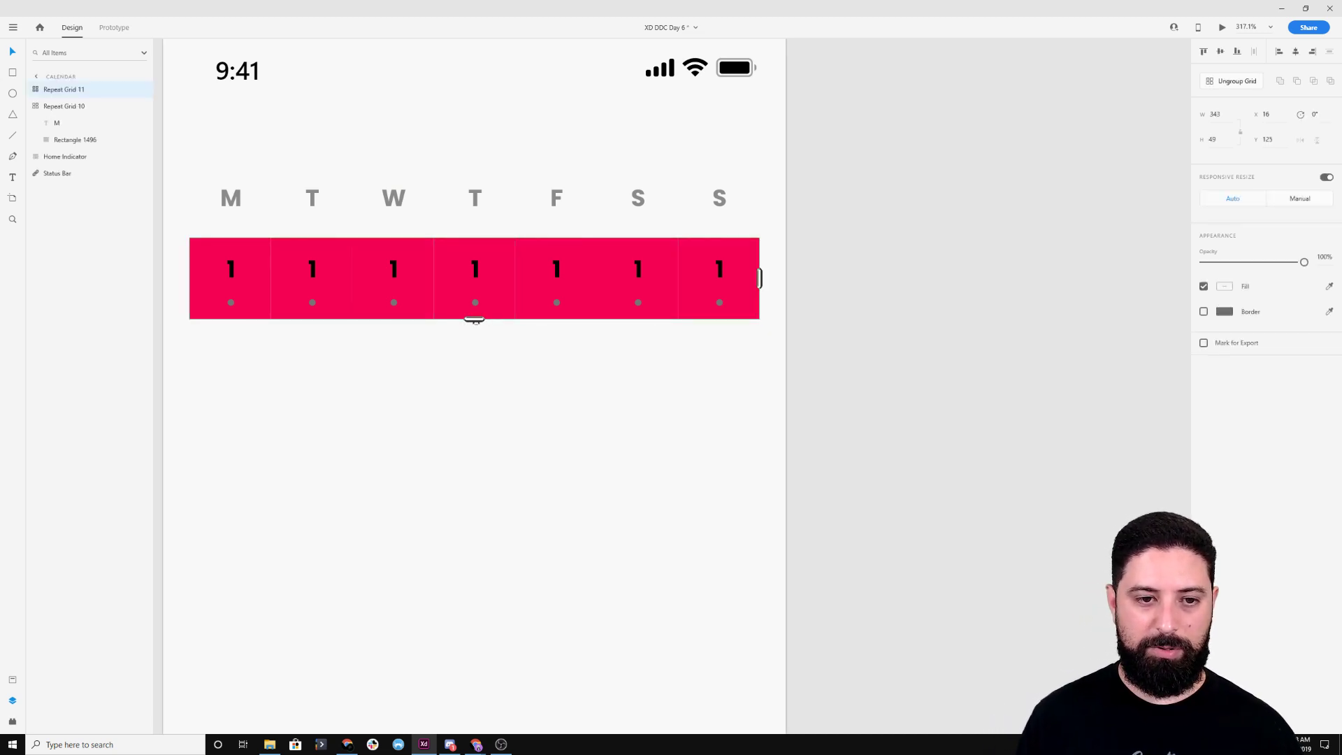
{"action": "left_click_drag", "start_coordinate": [474, 320], "coordinate": [475, 682]}
{"action": "scroll", "coordinate": [486, 622], "scroll_direction": "down", "scroll_amount": 5}
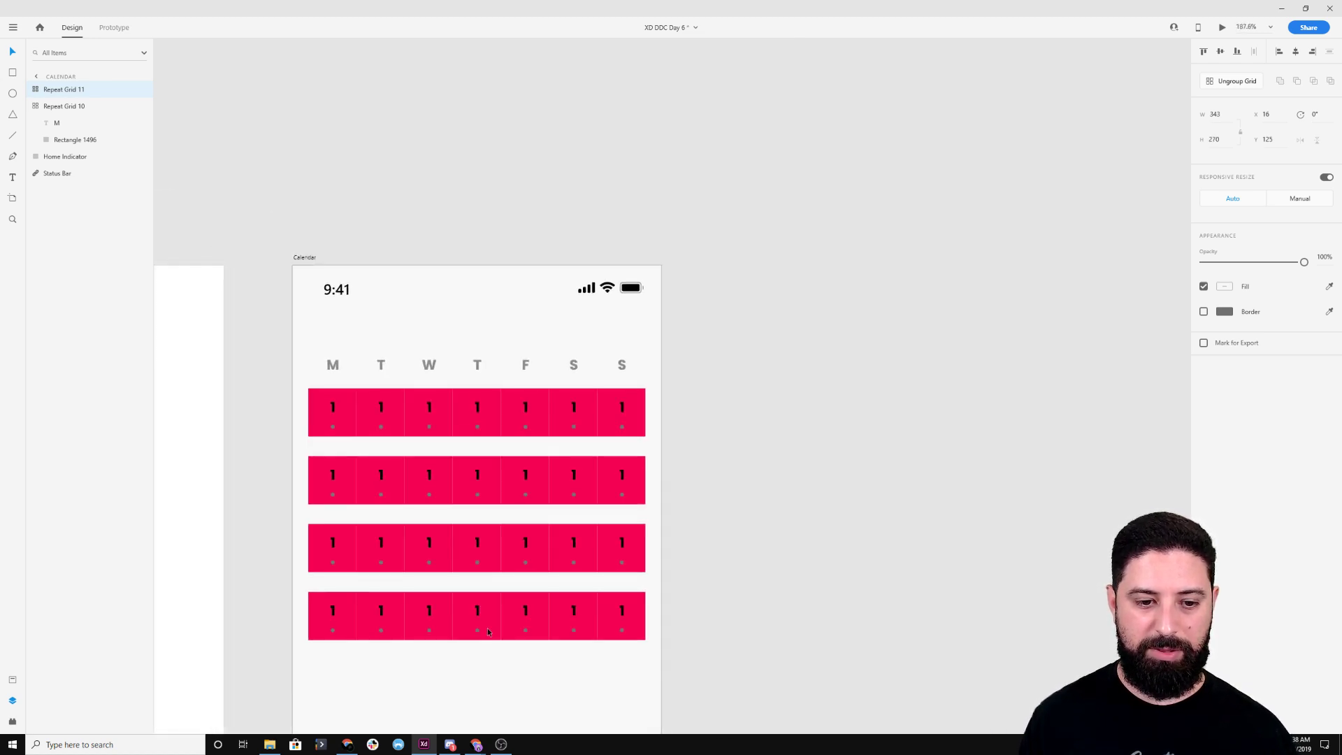
{"action": "left_click_drag", "start_coordinate": [476, 653], "coordinate": [476, 717]}
{"action": "left_click_drag", "start_coordinate": [510, 447], "coordinate": [511, 430]}
{"action": "left_click", "coordinate": [704, 444]}
Move the weekday row and the day grid down together to make room for a heading above them
{"action": "scroll", "coordinate": [704, 443], "scroll_direction": "down", "scroll_amount": 3}
{"action": "left_click_drag", "start_coordinate": [271, 256], "coordinate": [633, 479]}
{"action": "left_click_drag", "start_coordinate": [609, 375], "coordinate": [608, 442]}
{"action": "left_click", "coordinate": [429, 315]}
Add the text "August" above the weekday row as the month heading
{"action": "key", "text": "t"}
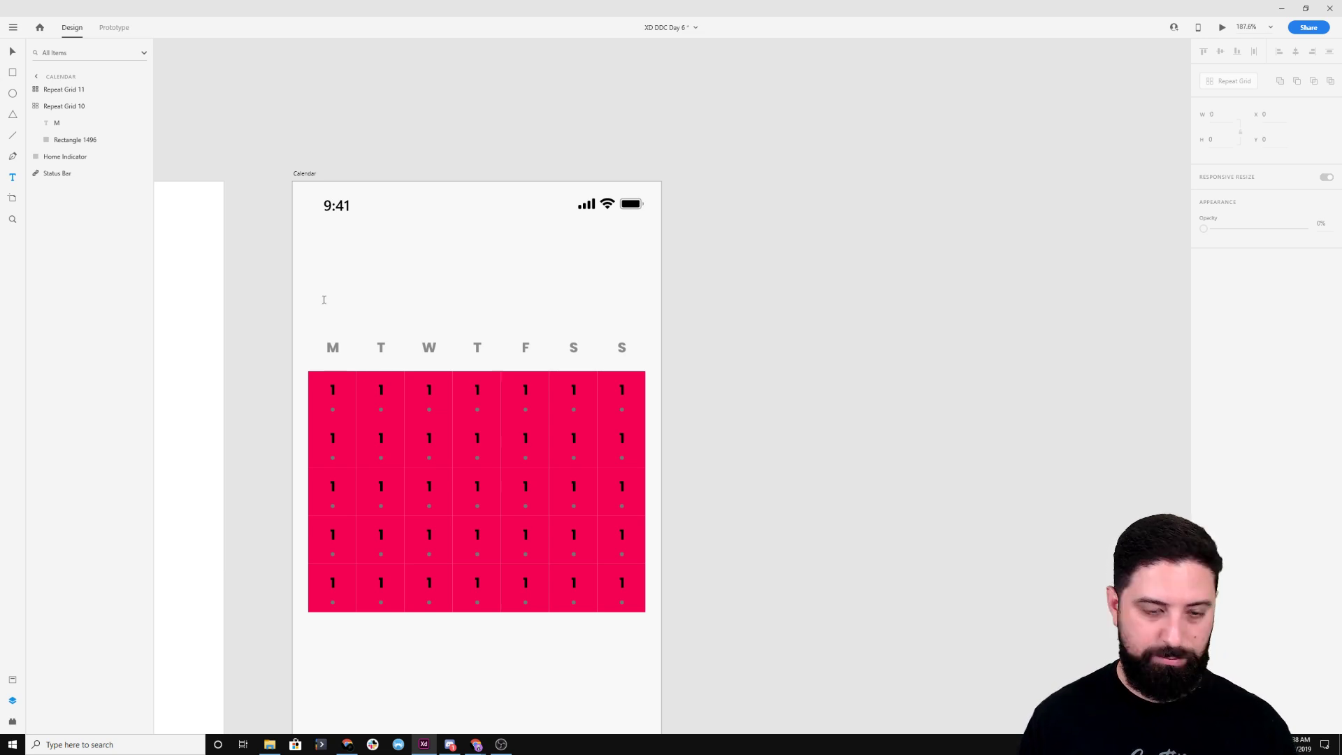
{"action": "left_click", "coordinate": [334, 252]}
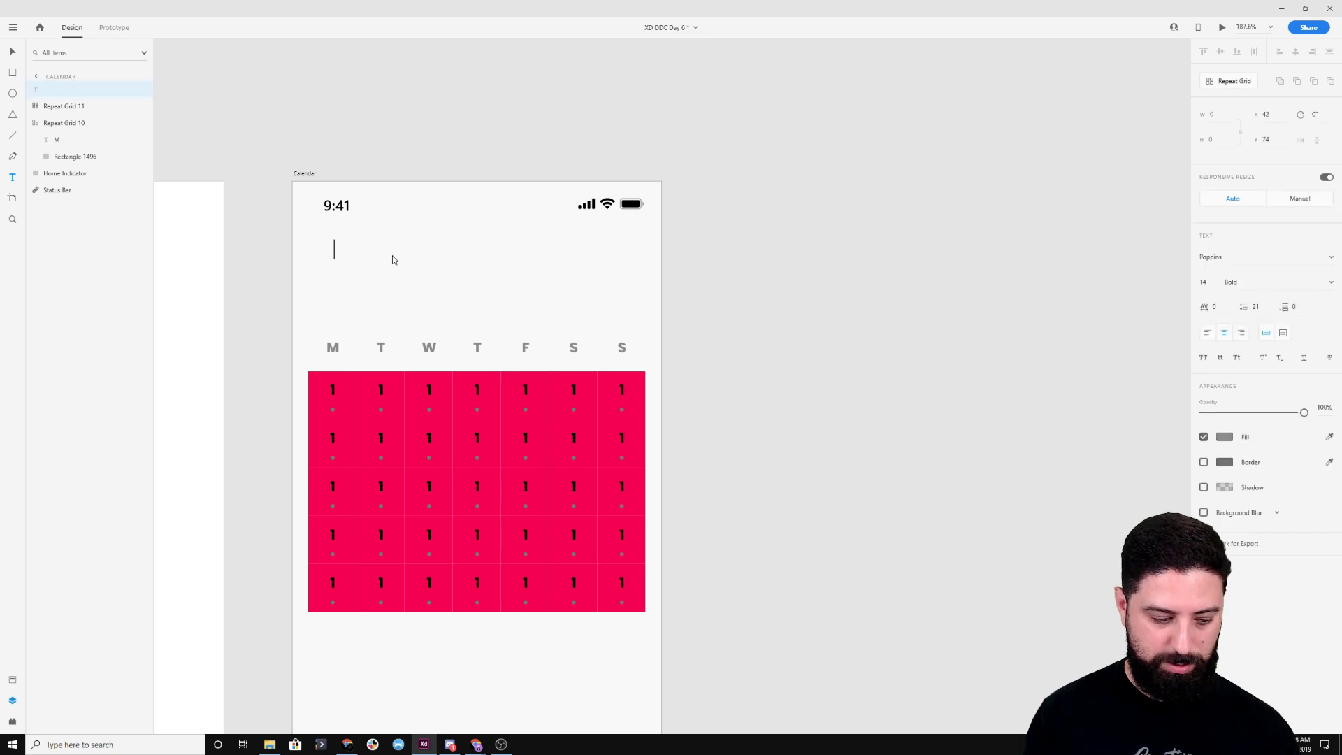
{"action": "type", "text": "August"}
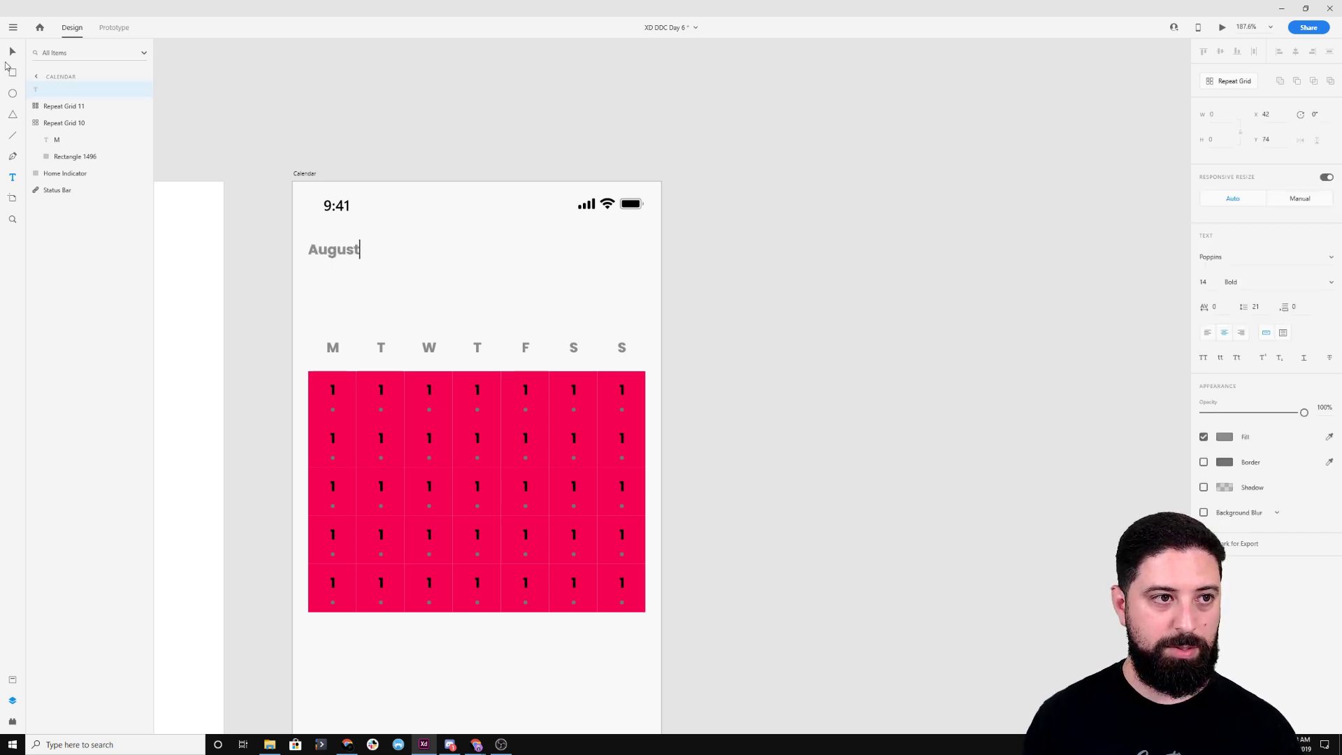
{"action": "left_click", "coordinate": [12, 52]}
Set the August heading's font size to 24 and move it to about X 48, Y 94
{"action": "left_click", "coordinate": [1204, 282]}
{"action": "type", "text": "24"}
{"action": "key", "text": "Return"}
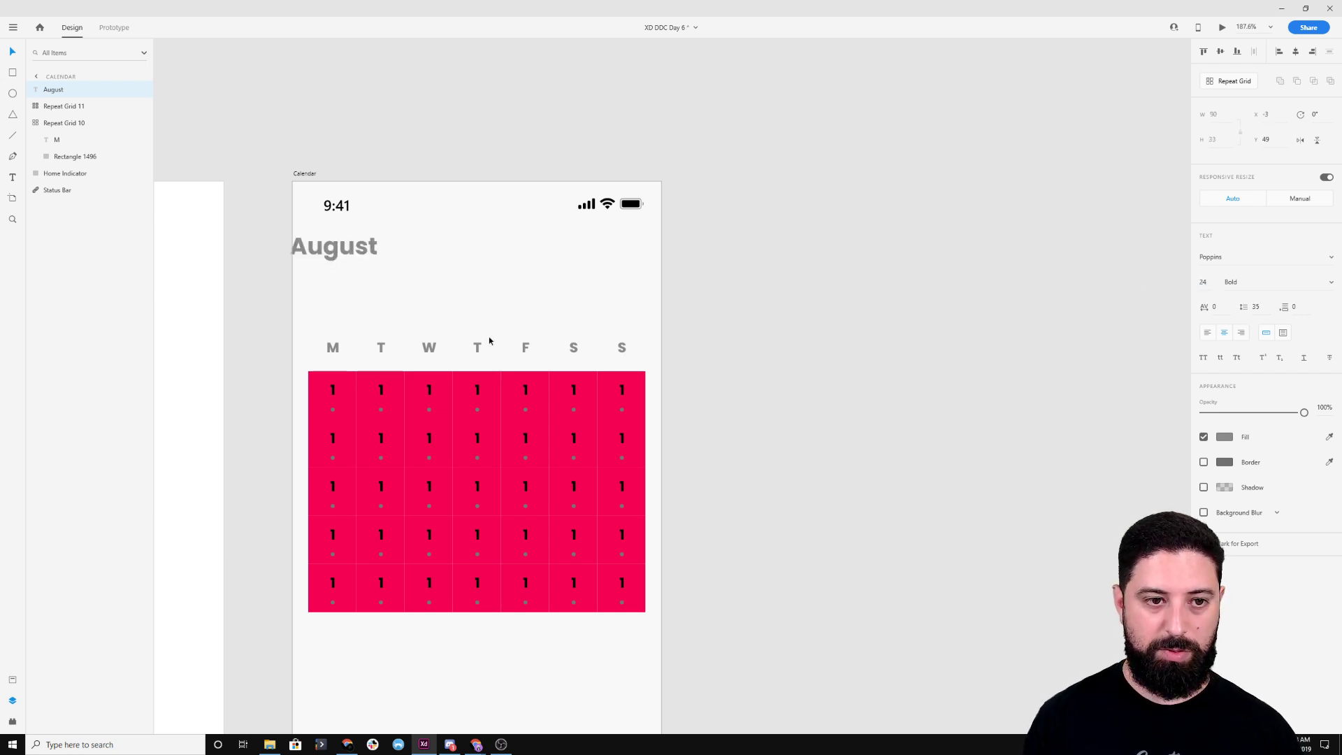
{"action": "left_click_drag", "start_coordinate": [350, 247], "coordinate": [399, 291]}
Left-align the August heading, set its fill to #333333 and move it to X 16, Y 102
{"action": "left_click", "coordinate": [1207, 333]}
{"action": "left_click", "coordinate": [1228, 442]}
{"action": "type", "text": "333333"}
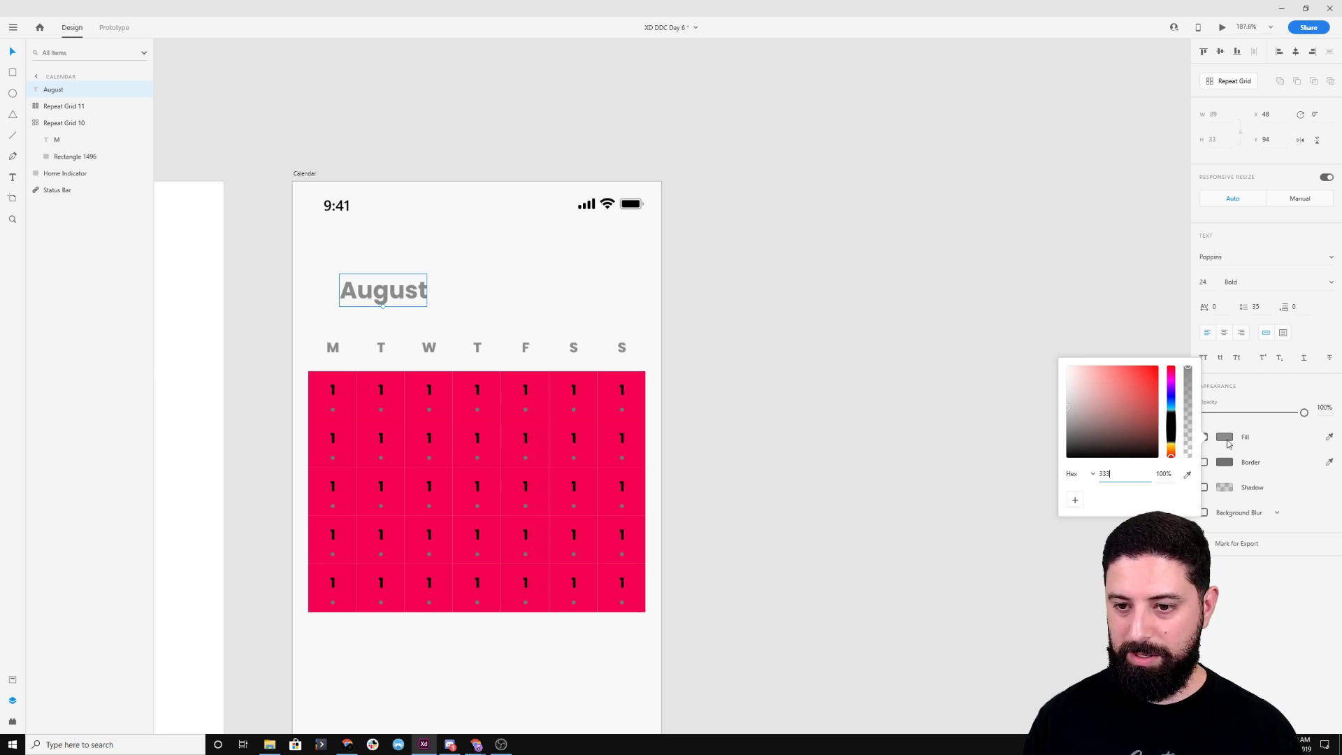
{"action": "key", "text": "Tab"}
{"action": "left_click", "coordinate": [454, 298]}
{"action": "left_click_drag", "start_coordinate": [388, 302], "coordinate": [318, 299]}
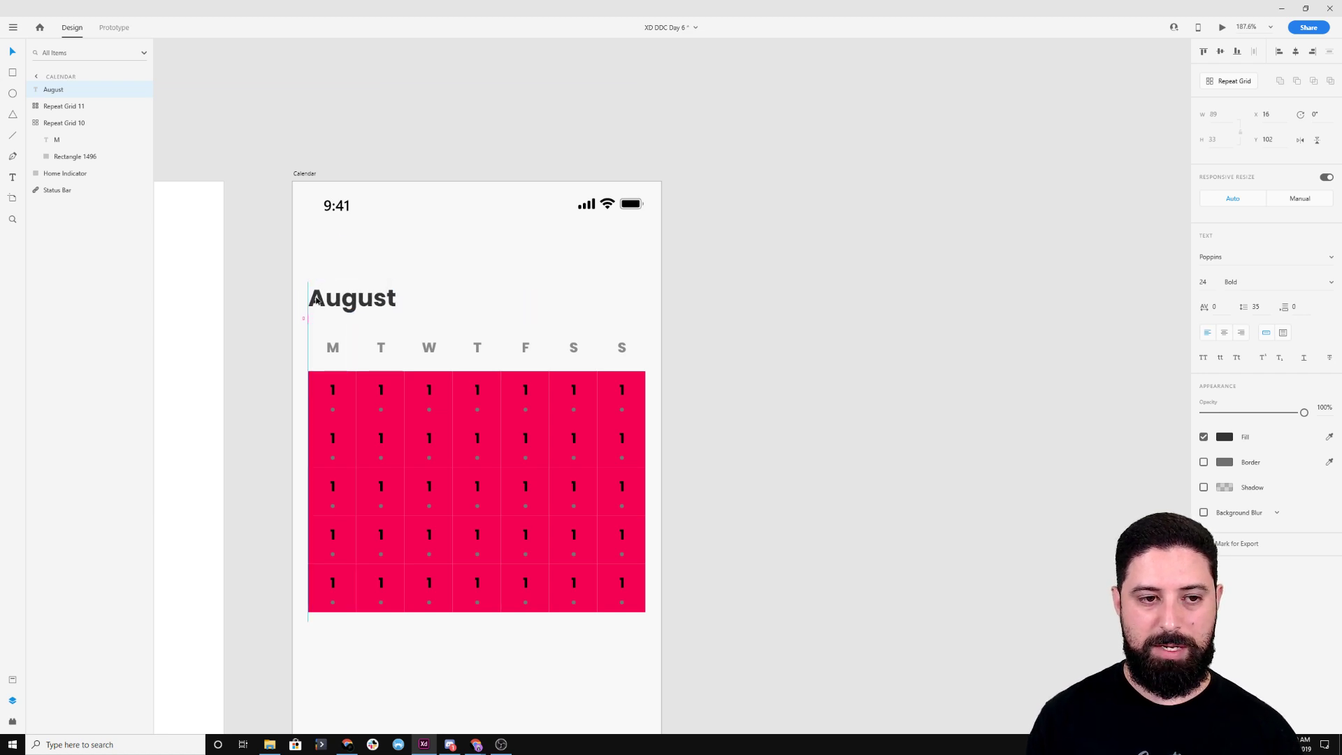
{"action": "left_click", "coordinate": [342, 258]}
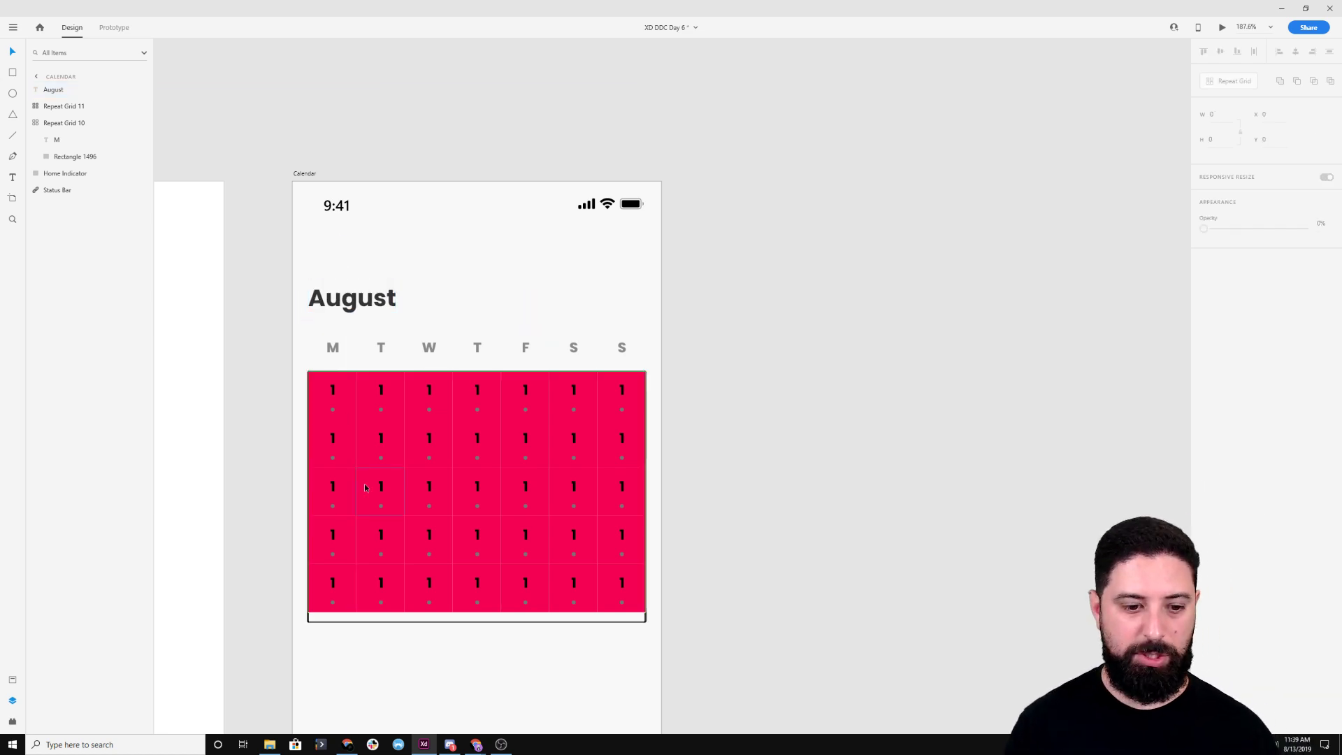
Switch to the Nucleo icon app and position its window beside the calendar artboard's header area
{"action": "key", "text": "super"}
{"action": "type", "text": "nuc"}
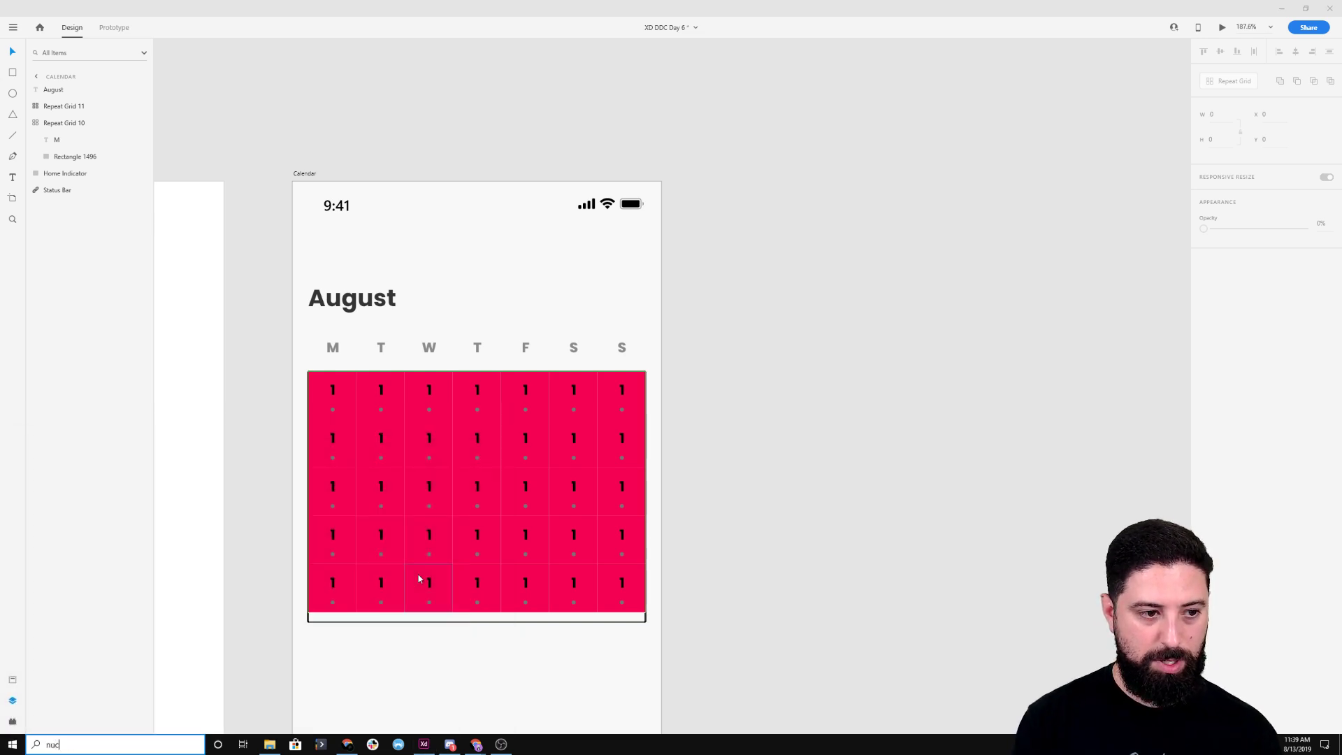
{"action": "key", "text": "Return"}
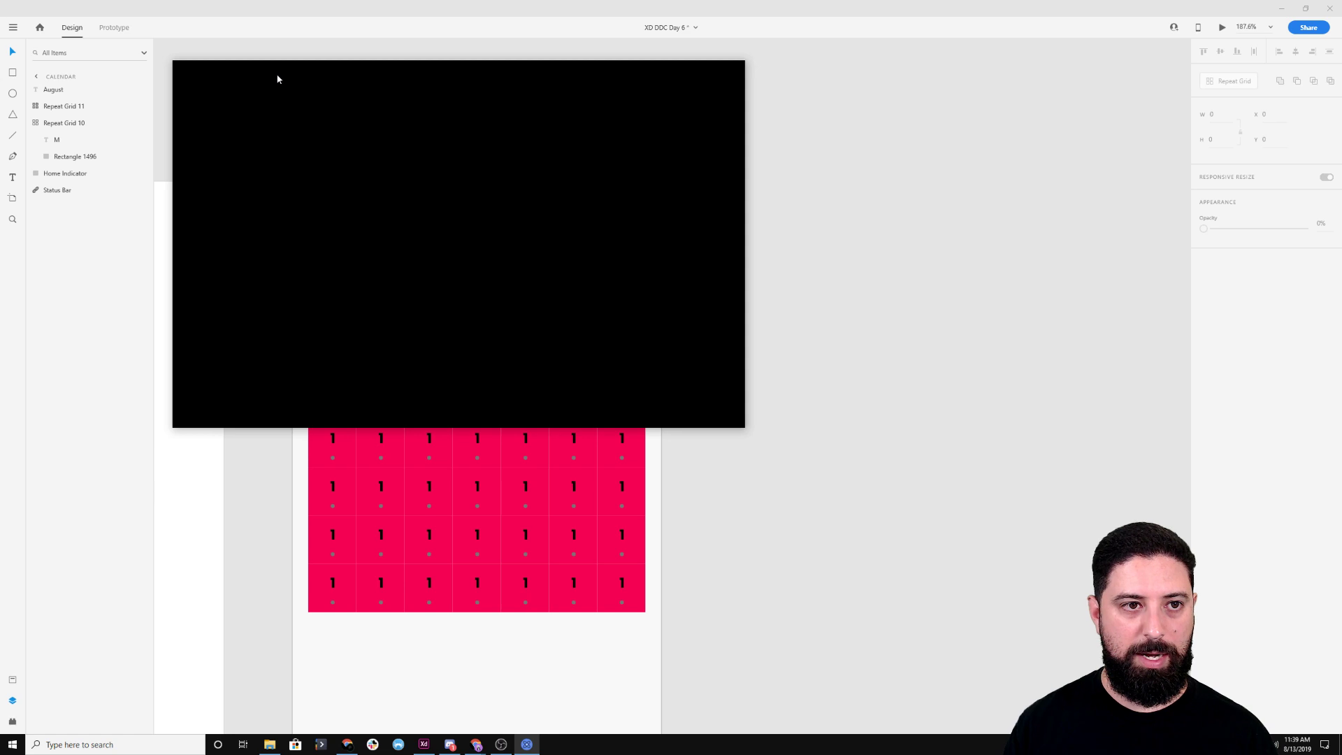
{"action": "left_click_drag", "start_coordinate": [324, 70], "coordinate": [608, 130]}
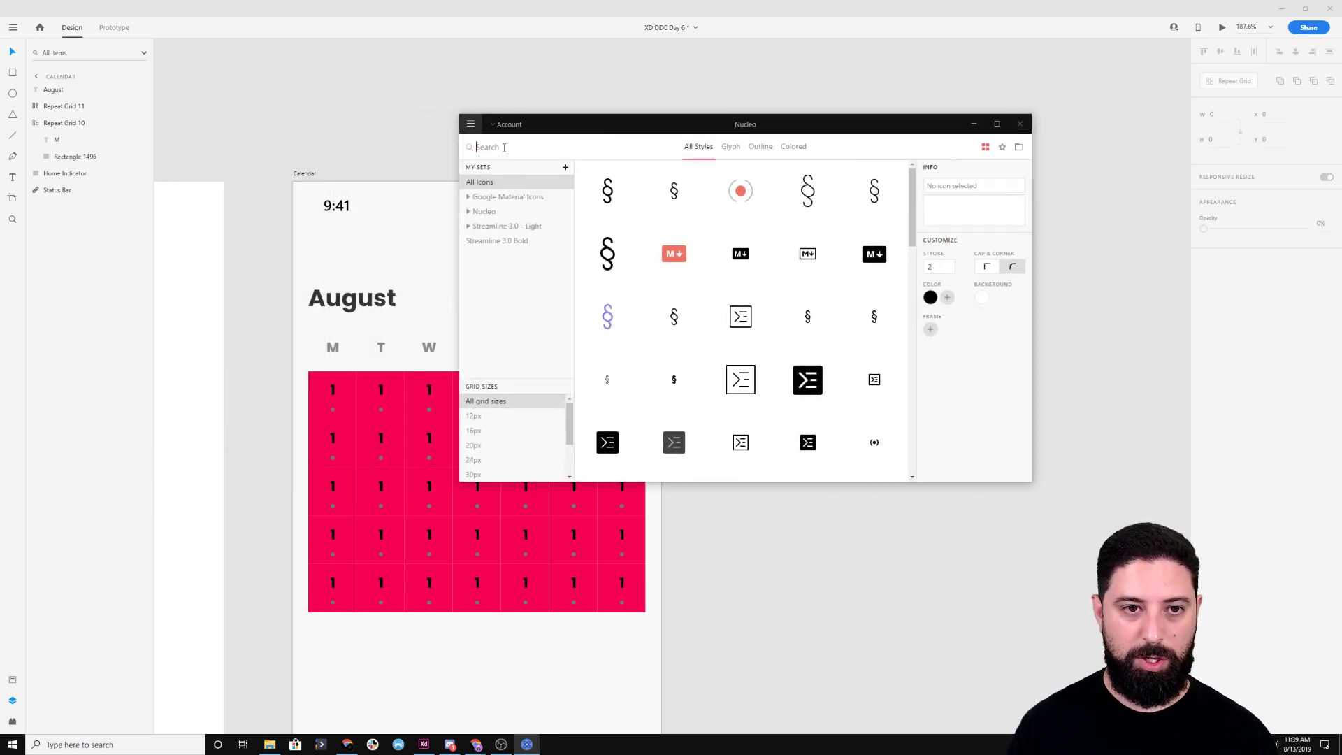
Find a 24px outline back arrow with the search term "back" and place it above the August heading at X 16, Y 66
{"action": "type", "text": "back"}
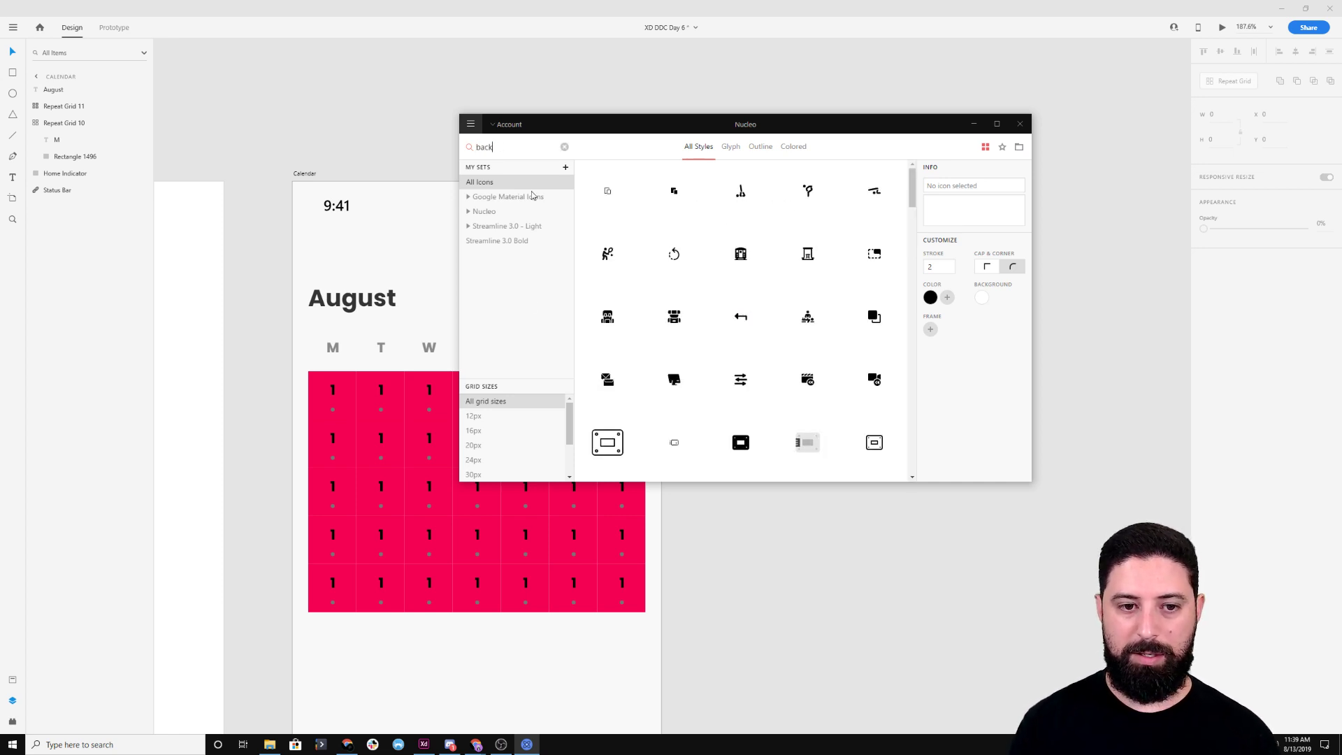
{"action": "left_click", "coordinate": [489, 430]}
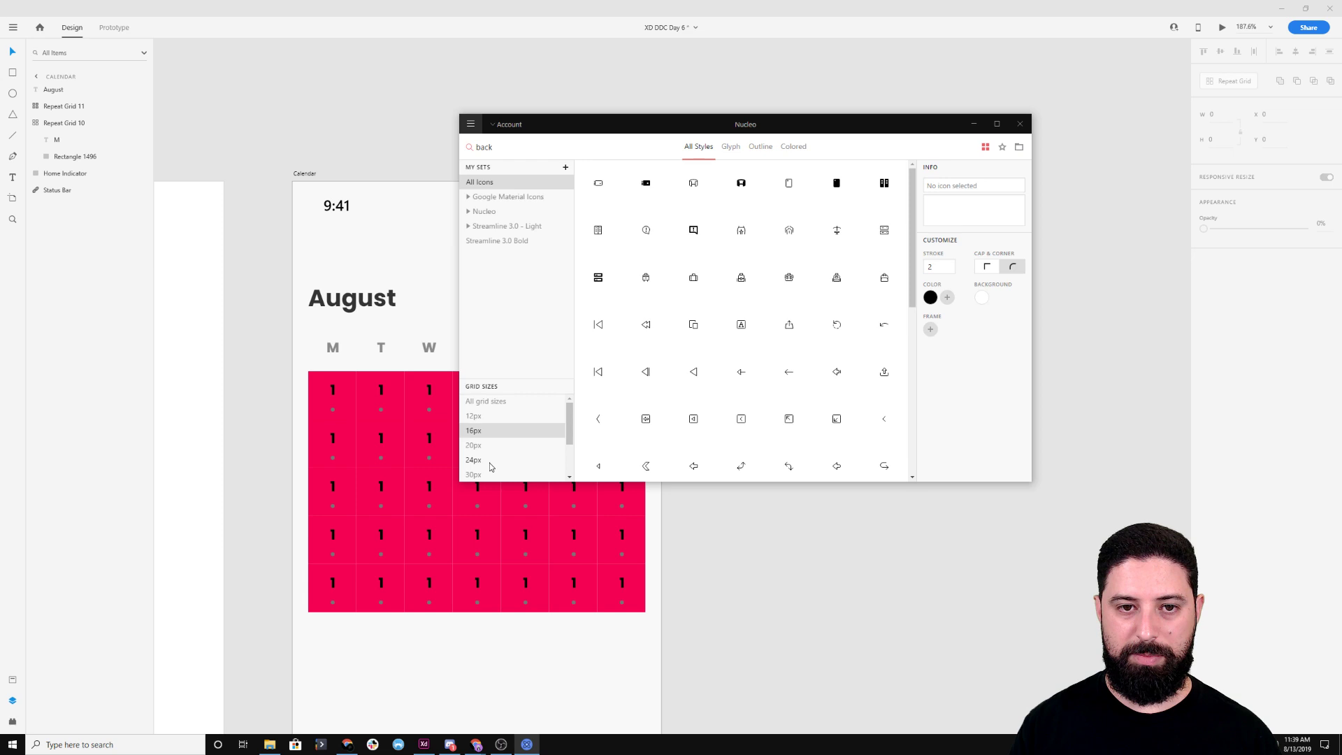
{"action": "left_click", "coordinate": [489, 460]}
{"action": "left_click", "coordinate": [760, 146]}
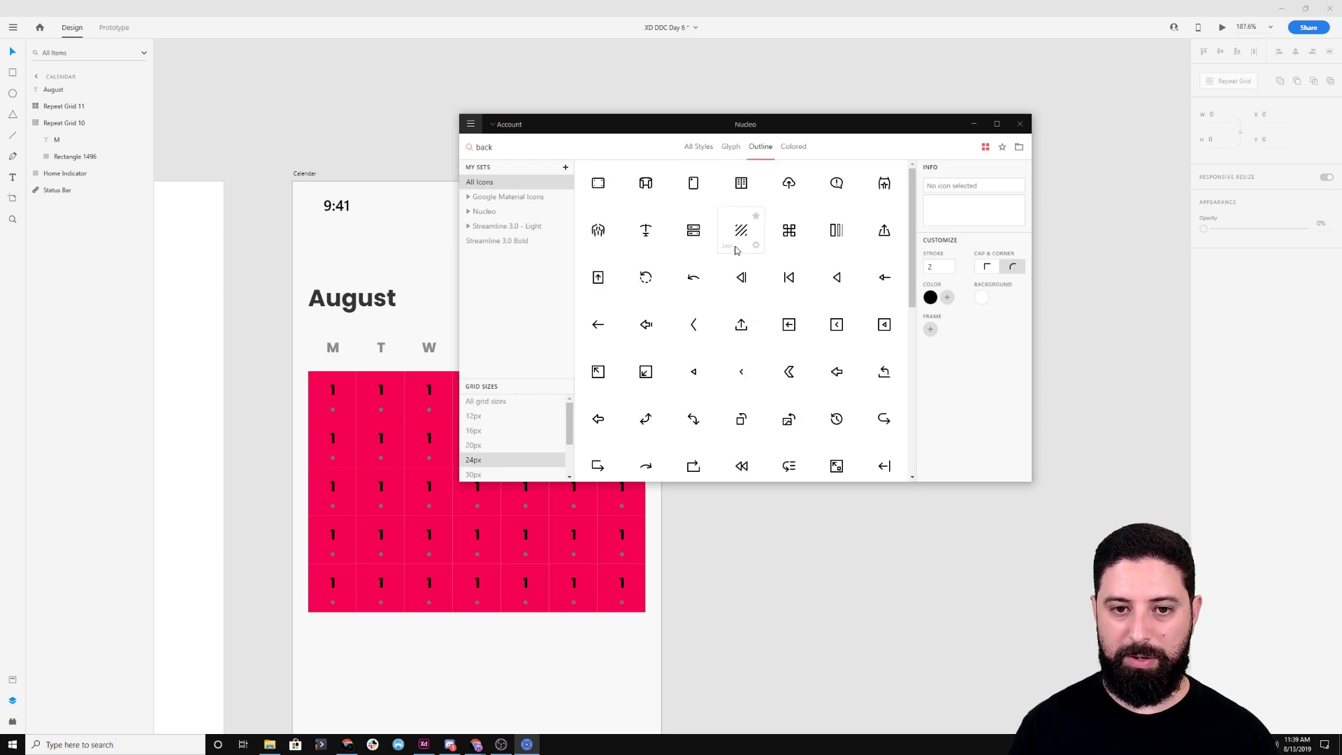
{"action": "left_click_drag", "start_coordinate": [599, 329], "coordinate": [284, 270]}
Set the back arrow's border colour to #333333
{"action": "left_click", "coordinate": [1225, 311]}
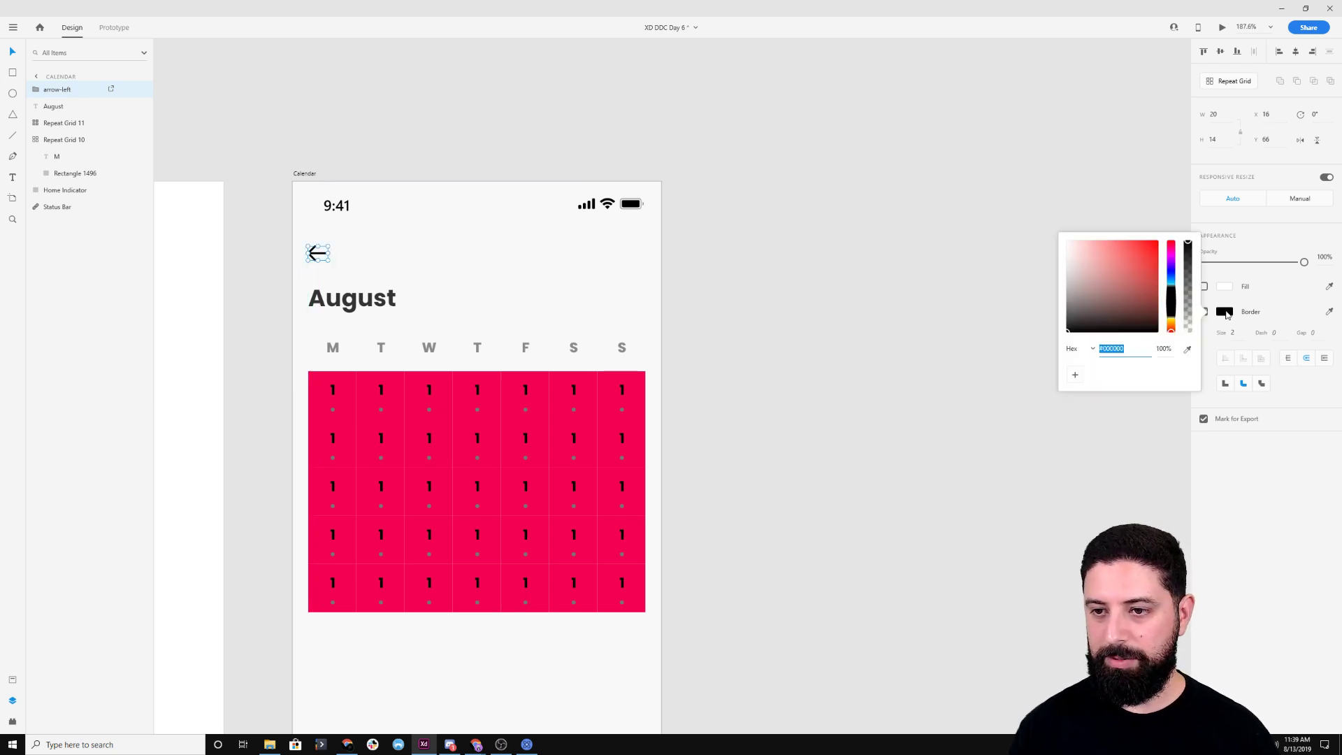
{"action": "type", "text": "333333"}
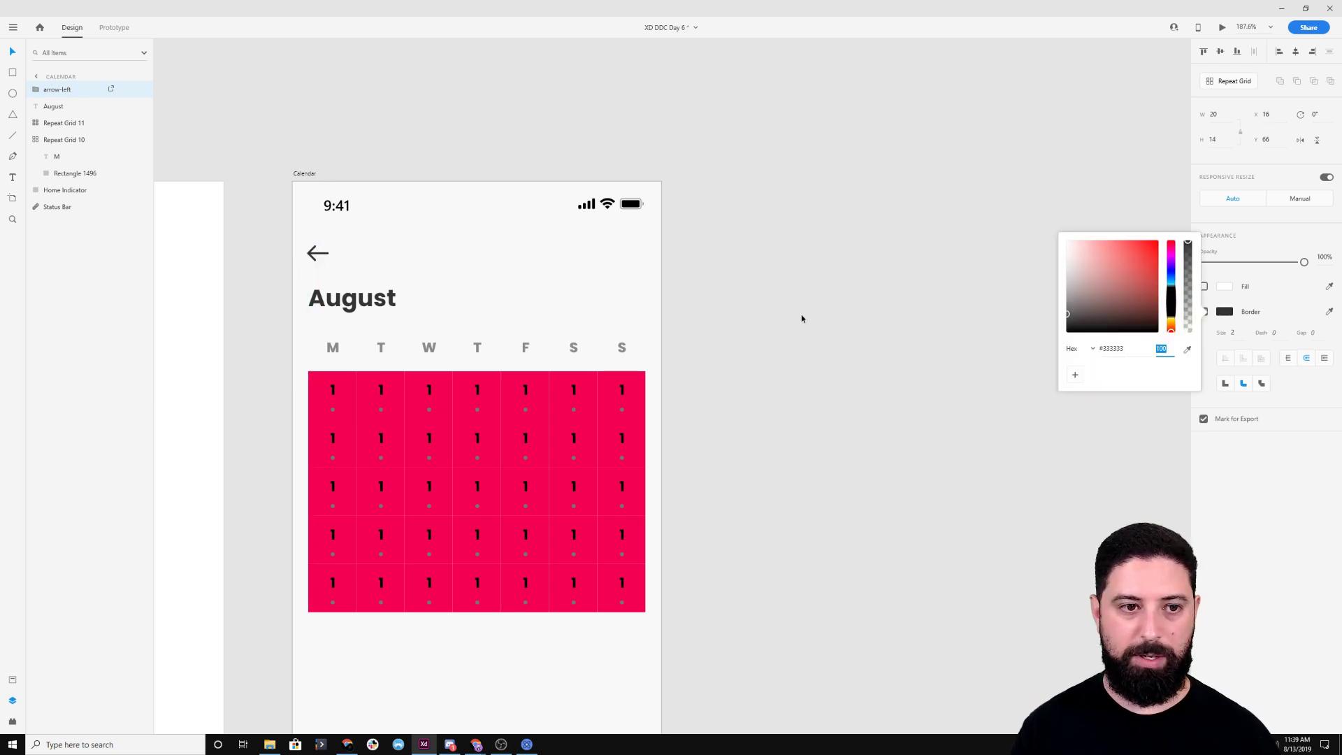
{"action": "left_click", "coordinate": [800, 317]}
Duplicate the August heading beside the back arrow and change the copy's text to 2019
{"action": "left_click", "coordinate": [352, 298]}
{"action": "left_click_drag", "start_coordinate": [352, 298], "coordinate": [368, 266], "text": "alt"}
{"action": "double_click", "coordinate": [367, 263]}
{"action": "type", "text": "2"}
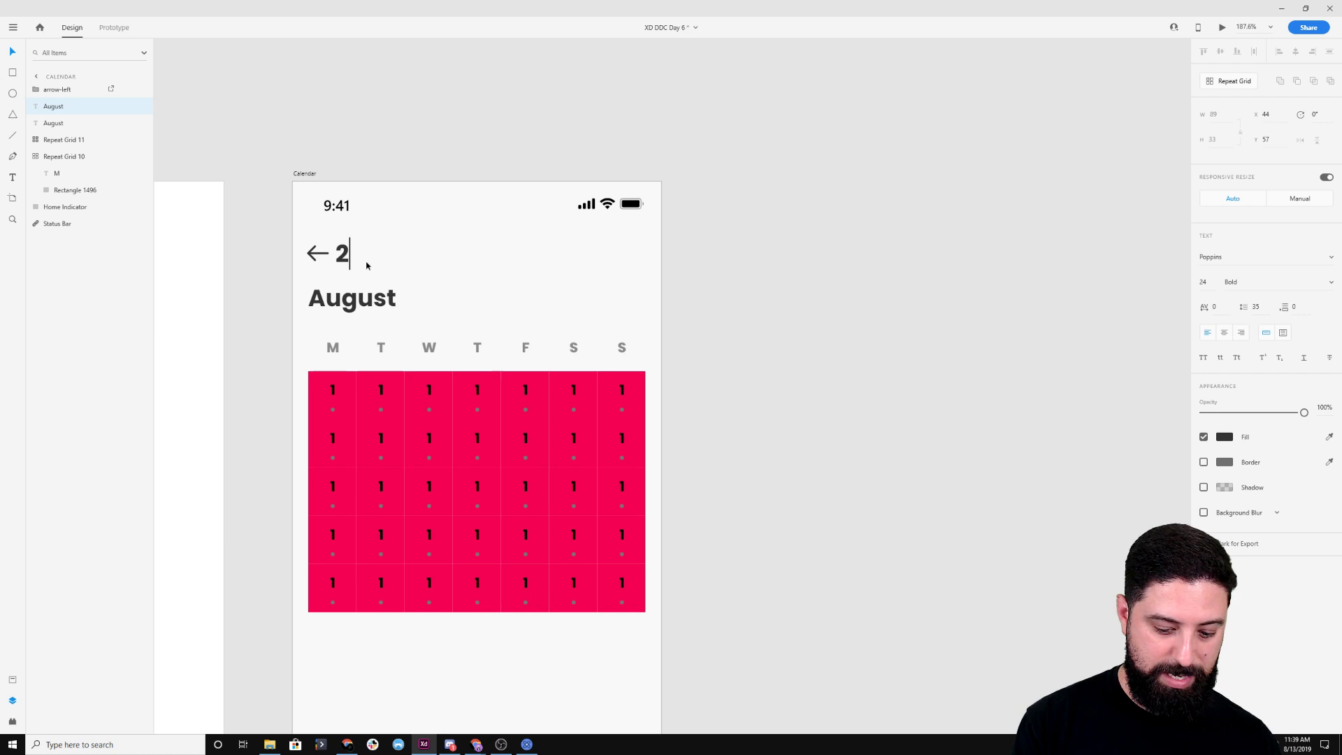
{"action": "type", "text": "019"}
{"action": "key", "text": "Escape"}
Set the 2019 label to size 16 in Regular weight and move it to X 52, Y 62
{"action": "left_click", "coordinate": [1204, 281]}
{"action": "type", "text": "16"}
{"action": "key", "text": "Return"}
{"action": "left_click", "coordinate": [1326, 283]}
{"action": "left_click", "coordinate": [1243, 220]}
{"action": "left_click_drag", "start_coordinate": [358, 256], "coordinate": [361, 255]}
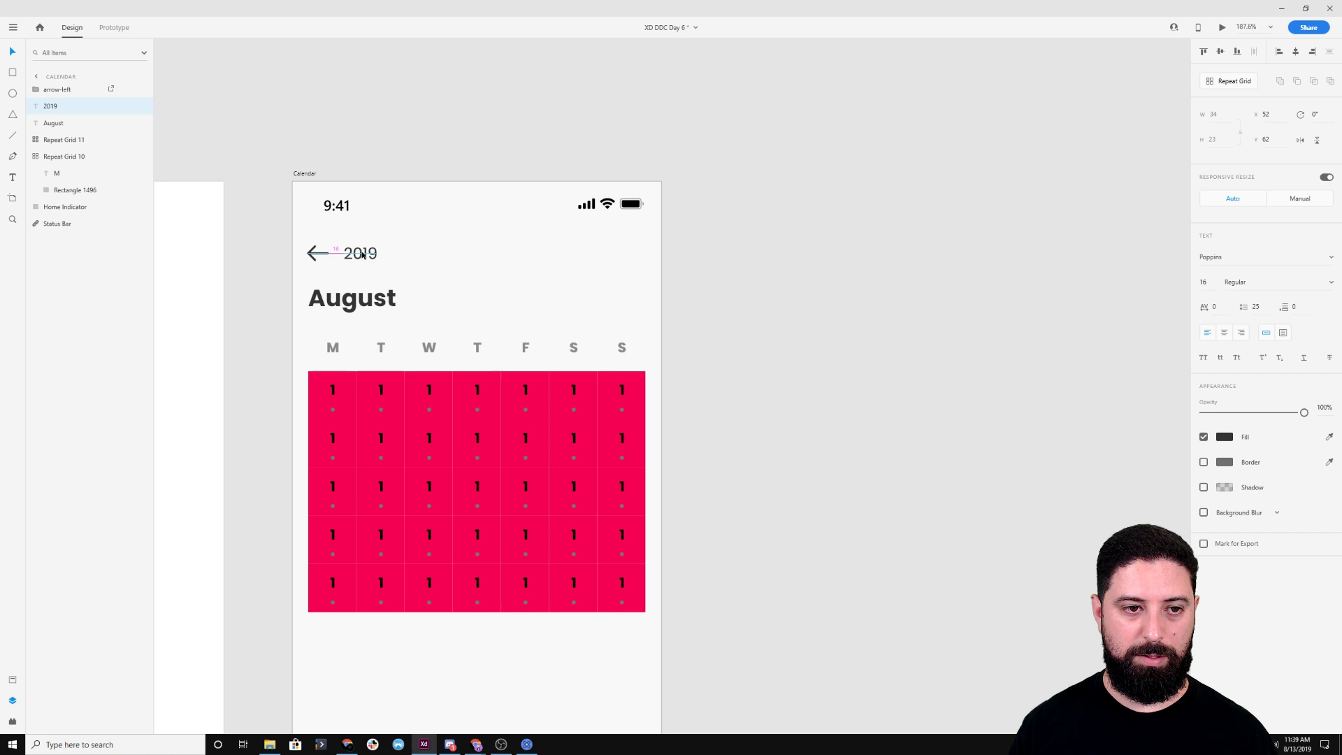
{"action": "left_click", "coordinate": [443, 257]}
Move the August heading, weekday row and day grid down together so the group starts at Y 112
{"action": "left_click_drag", "start_coordinate": [254, 282], "coordinate": [720, 670]}
{"action": "left_click_drag", "start_coordinate": [591, 462], "coordinate": [590, 470]}
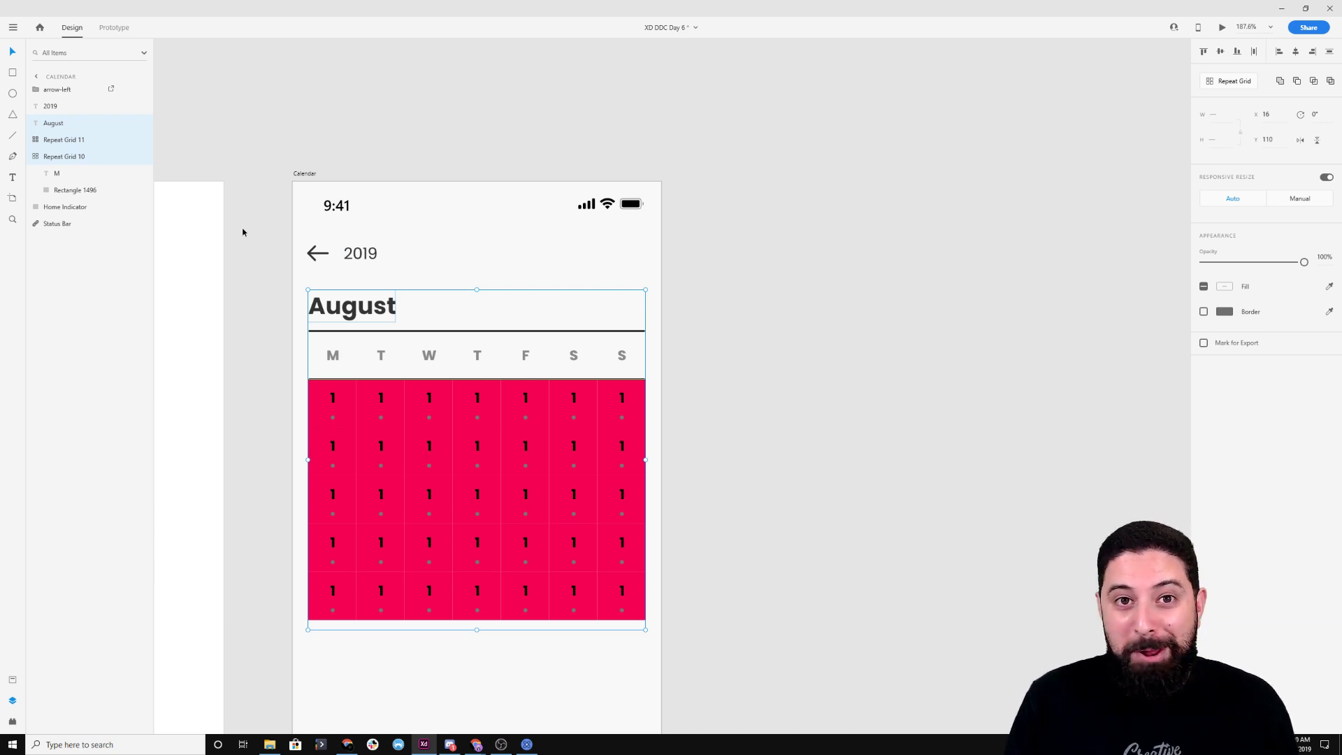
{"action": "key", "text": "alt"}
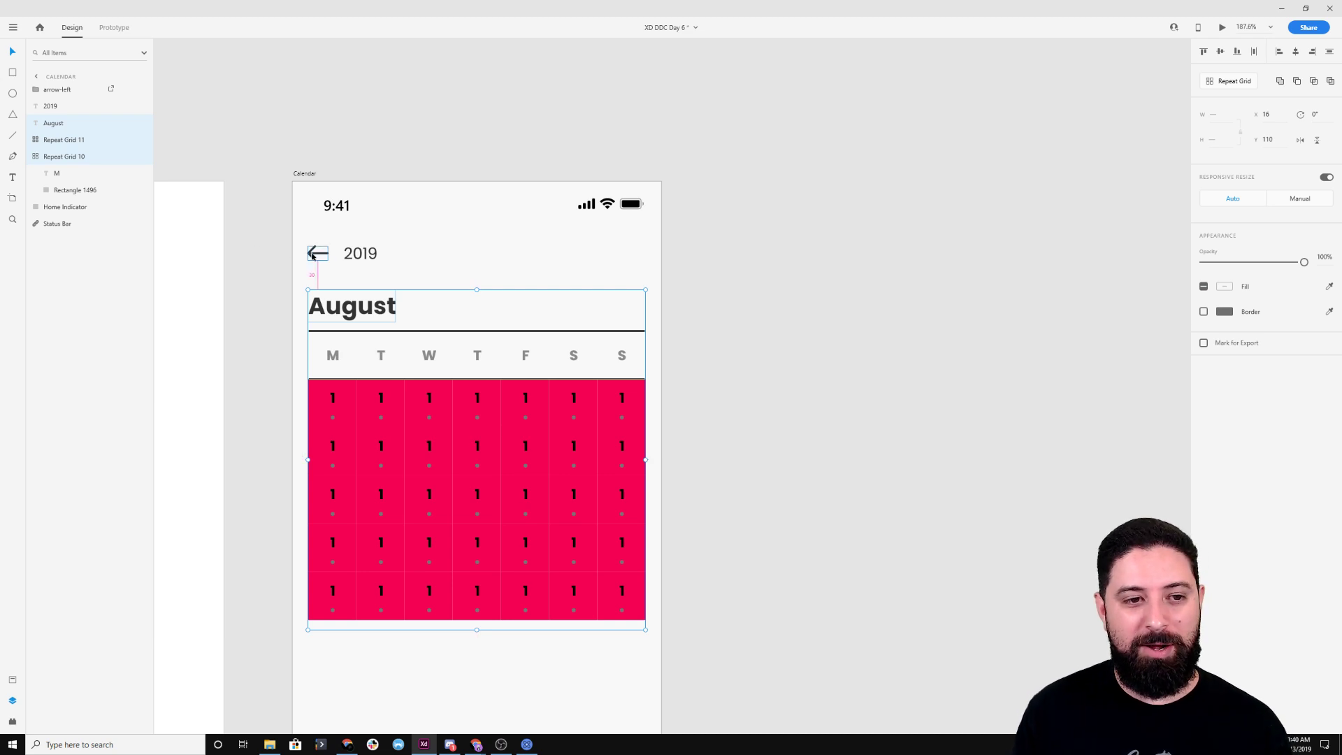
{"action": "key", "text": "Down"}
{"action": "key", "text": "Down"}
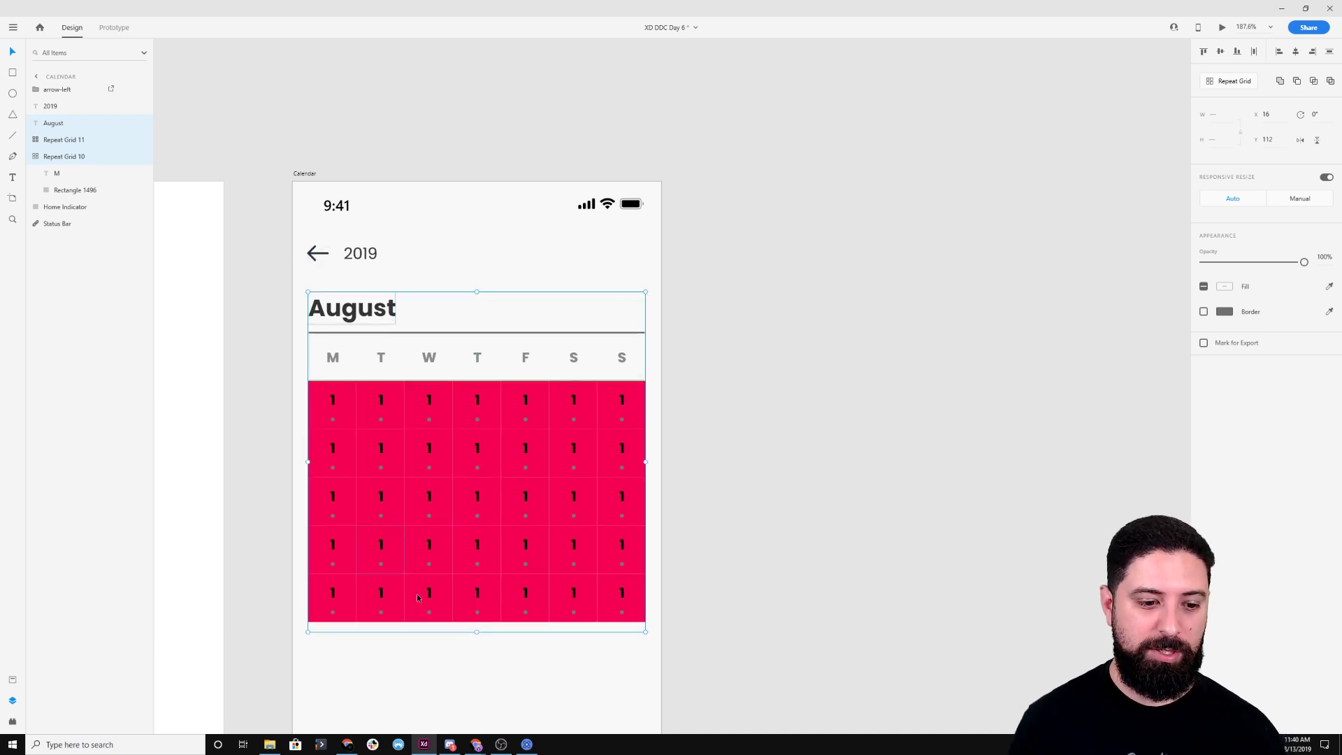
{"action": "left_click", "coordinate": [321, 681]}
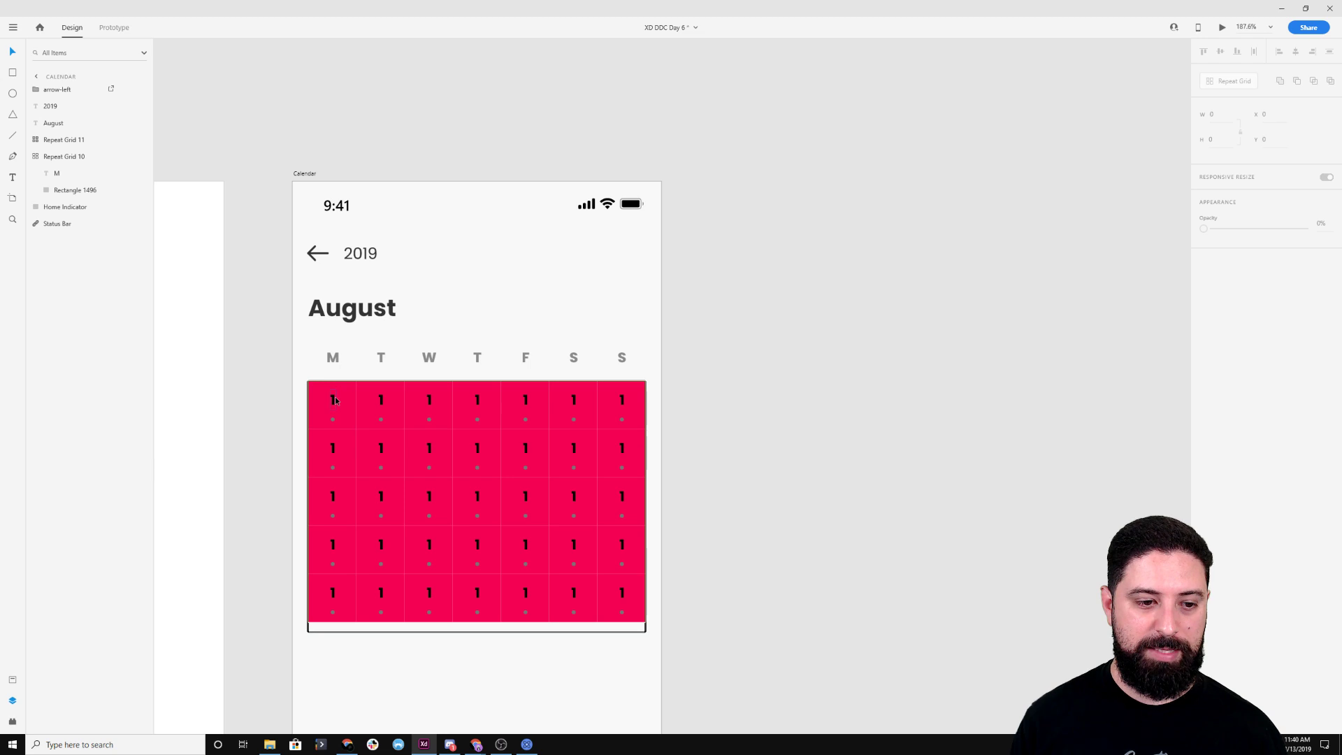
Open the august2019 text file in the Date Picker folder, examine its list of dates and close it
{"action": "mouse_move", "coordinate": [269, 747]}
{"action": "left_click", "coordinate": [273, 706]}
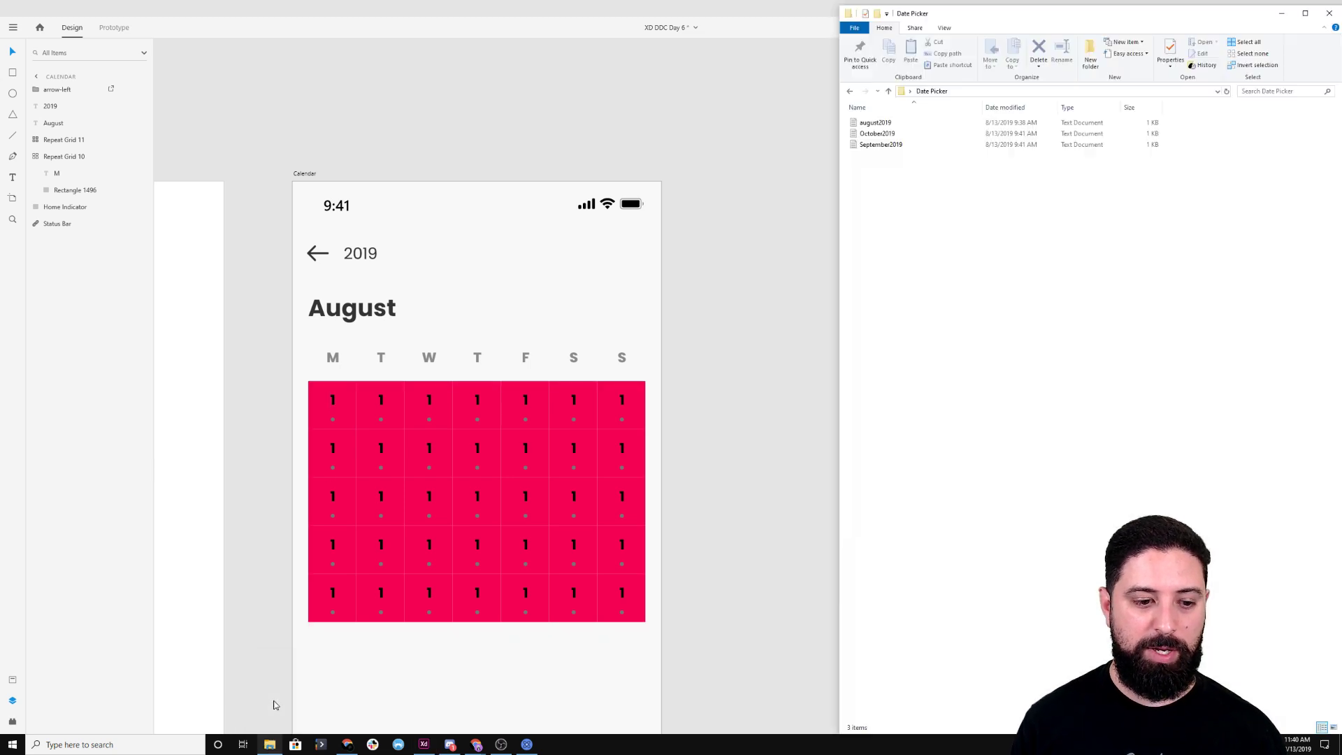
{"action": "left_click", "coordinate": [885, 125]}
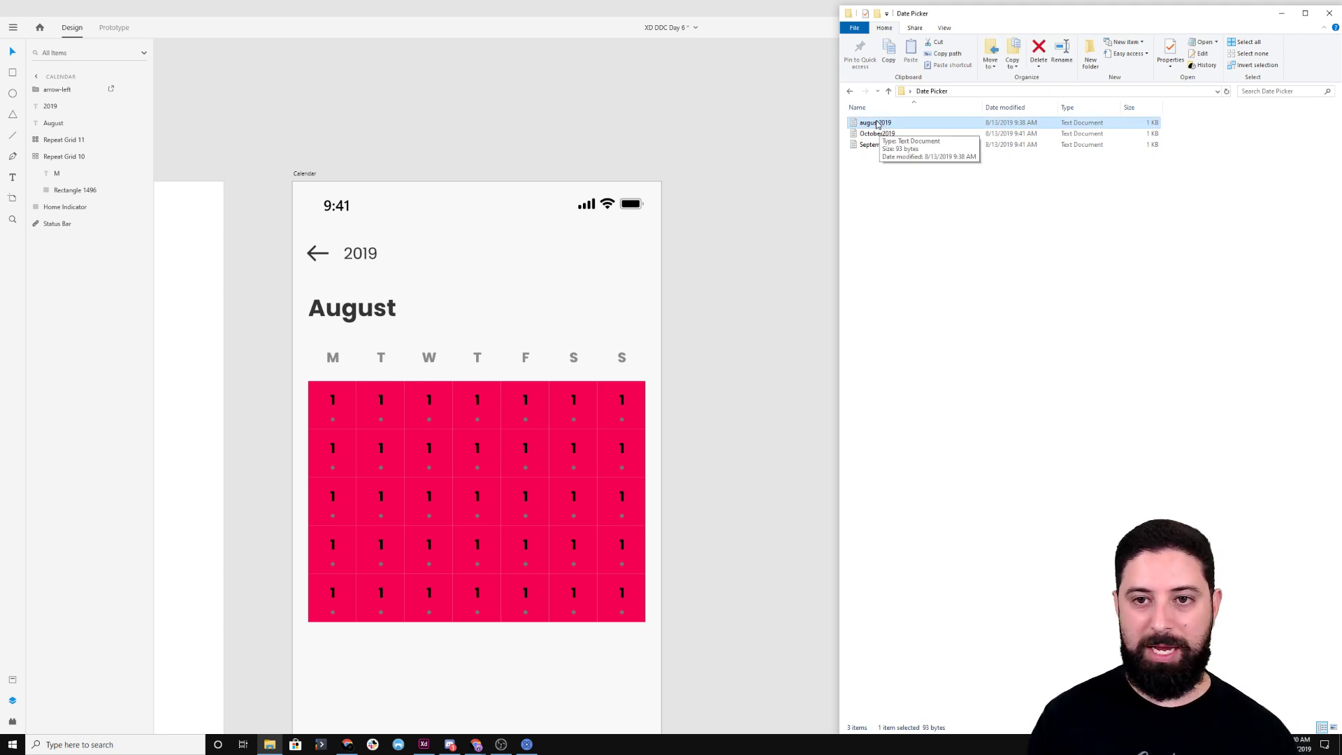
{"action": "double_click", "coordinate": [878, 124]}
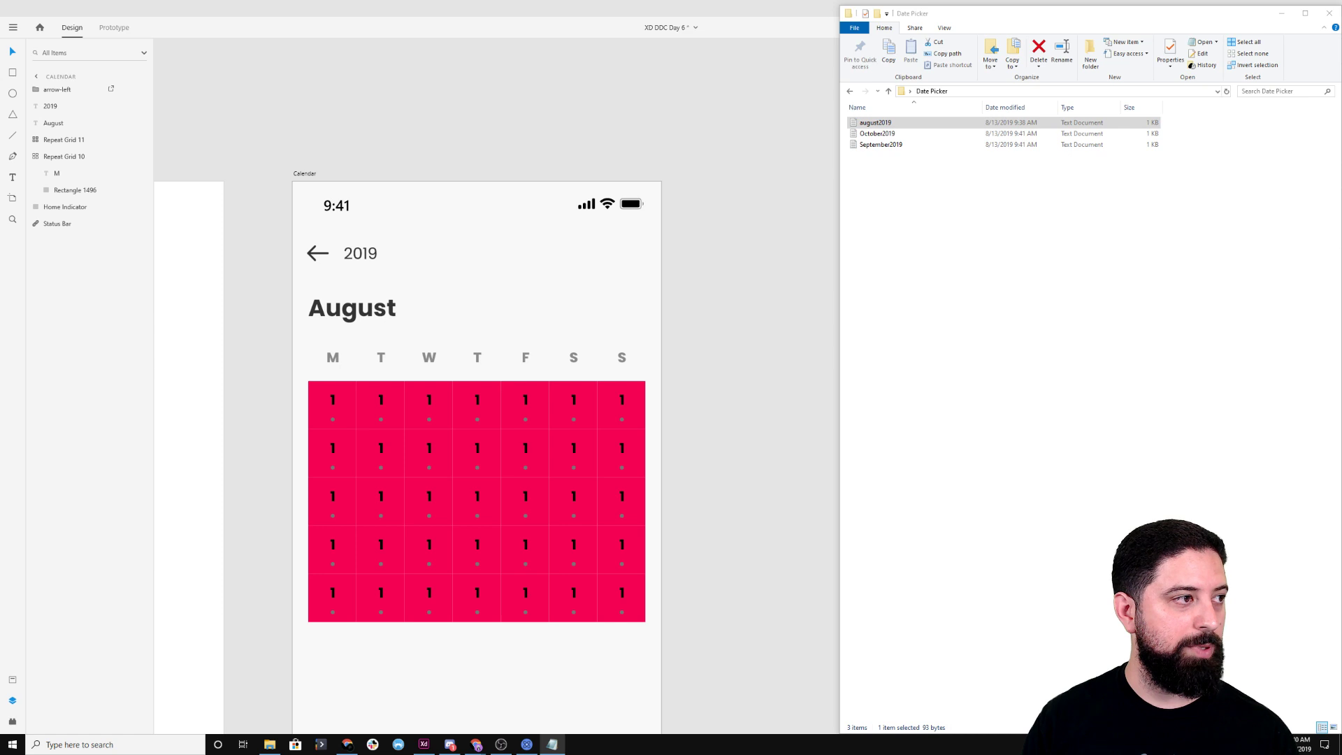
{"action": "left_click_drag", "start_coordinate": [447, 195], "coordinate": [729, 81]}
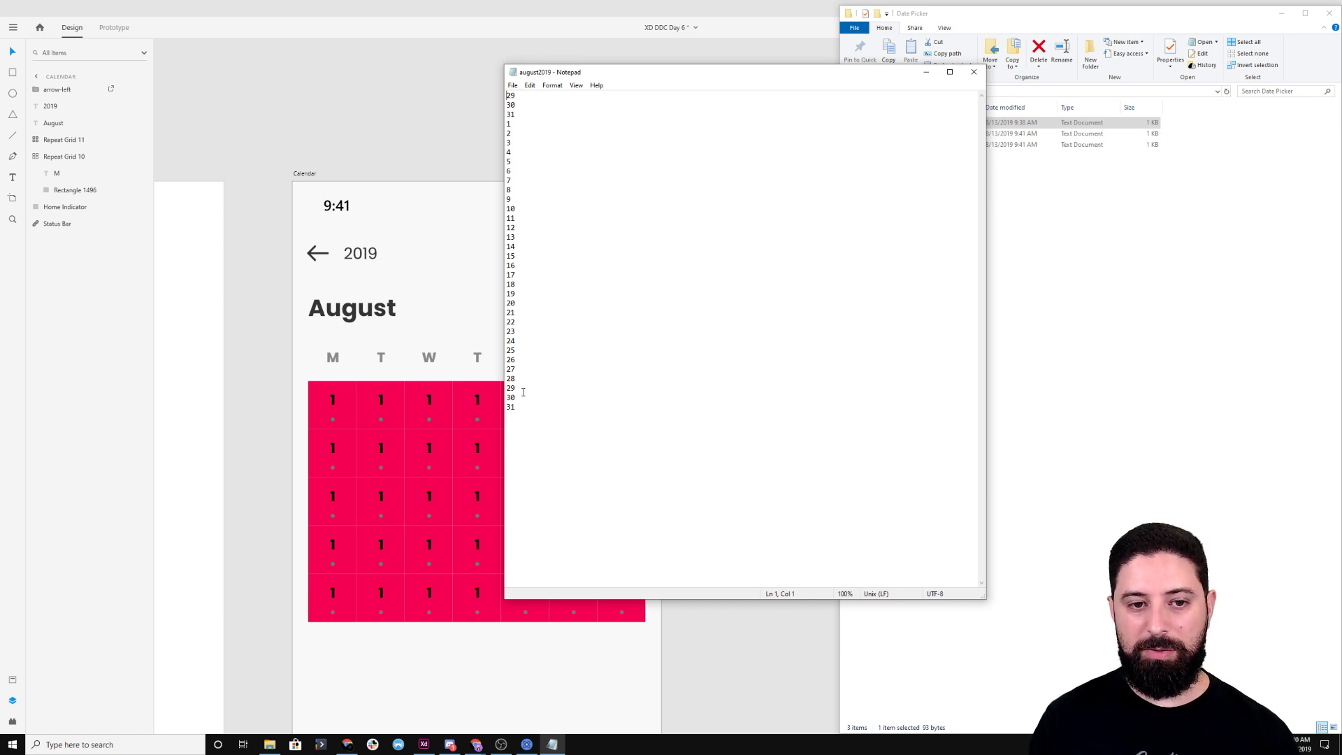
{"action": "left_click", "coordinate": [974, 72]}
Fill the repeat grid's day numbers with the dates from the august2019 text file
{"action": "left_click_drag", "start_coordinate": [874, 123], "coordinate": [334, 404]}
{"action": "left_click", "coordinate": [700, 361]}
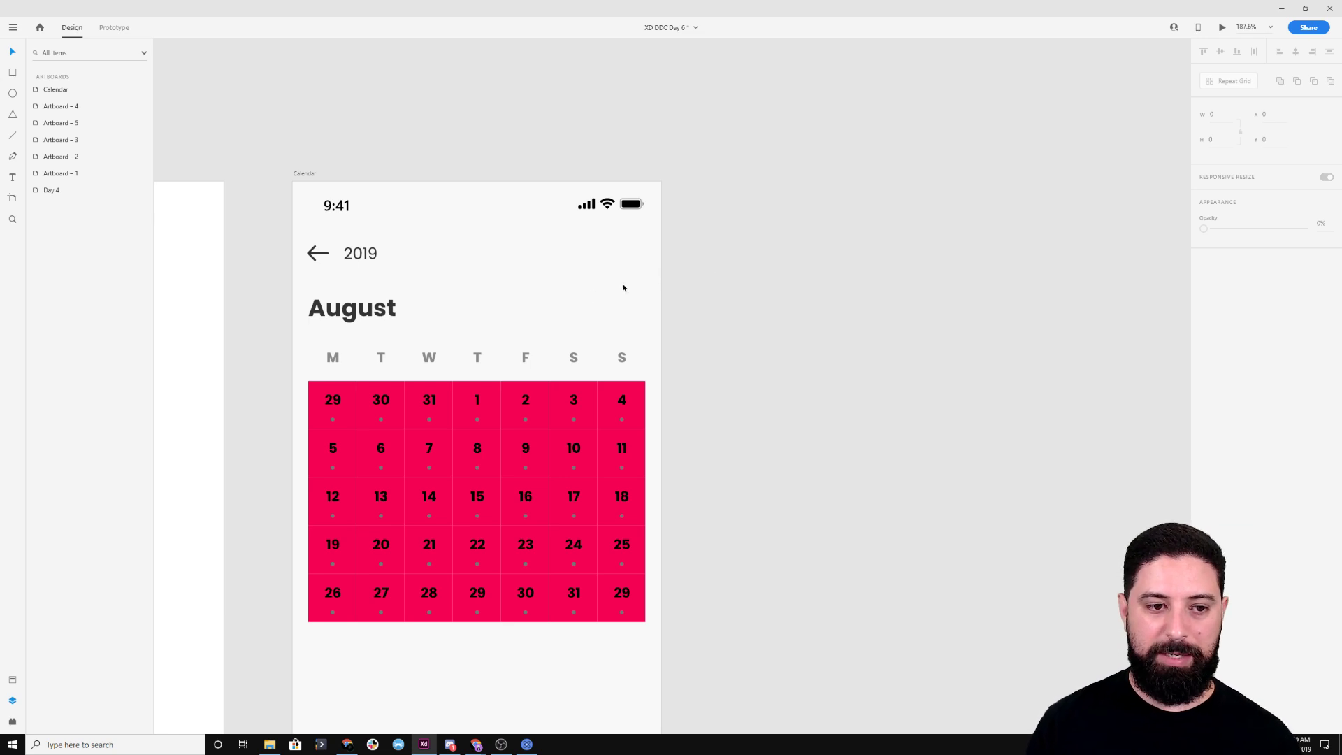
Nudge the August heading down to Y 121, closer to the weekday row
{"action": "scroll", "coordinate": [734, 374], "scroll_direction": "down", "scroll_amount": 2}
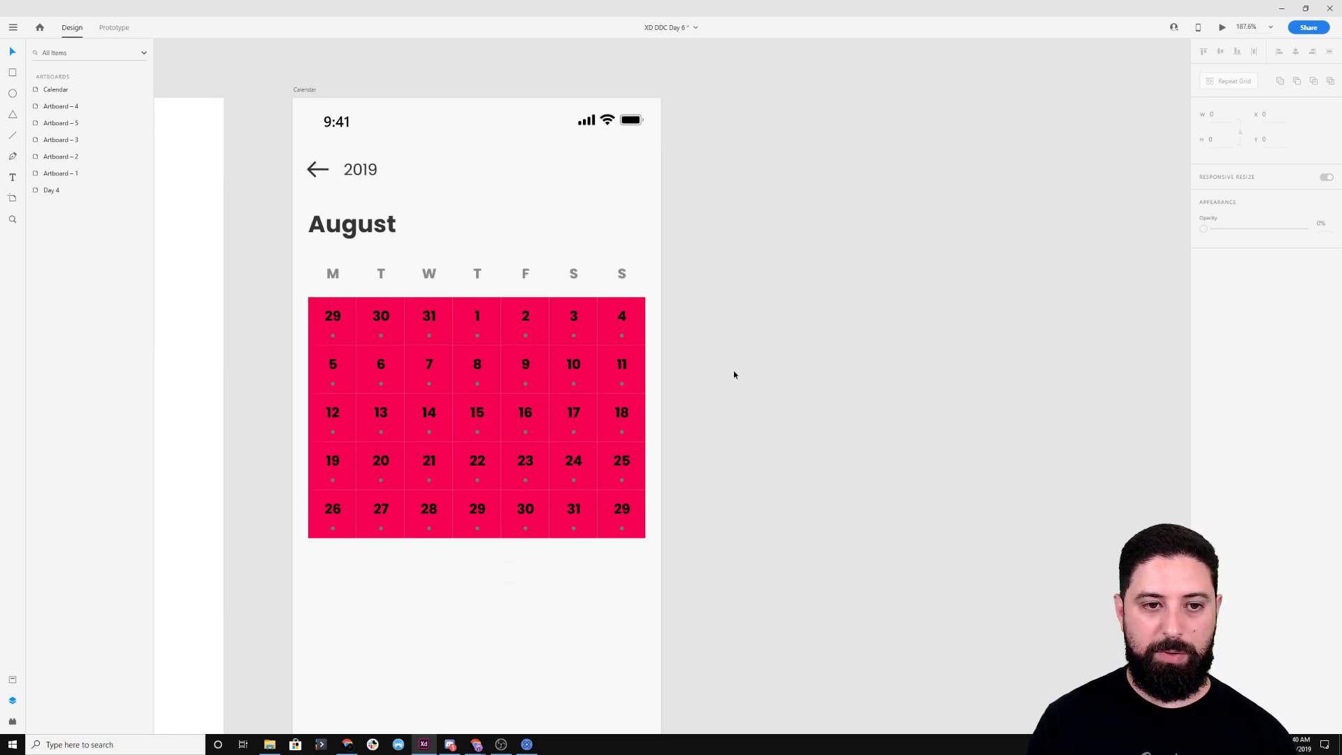
{"action": "left_click", "coordinate": [315, 237]}
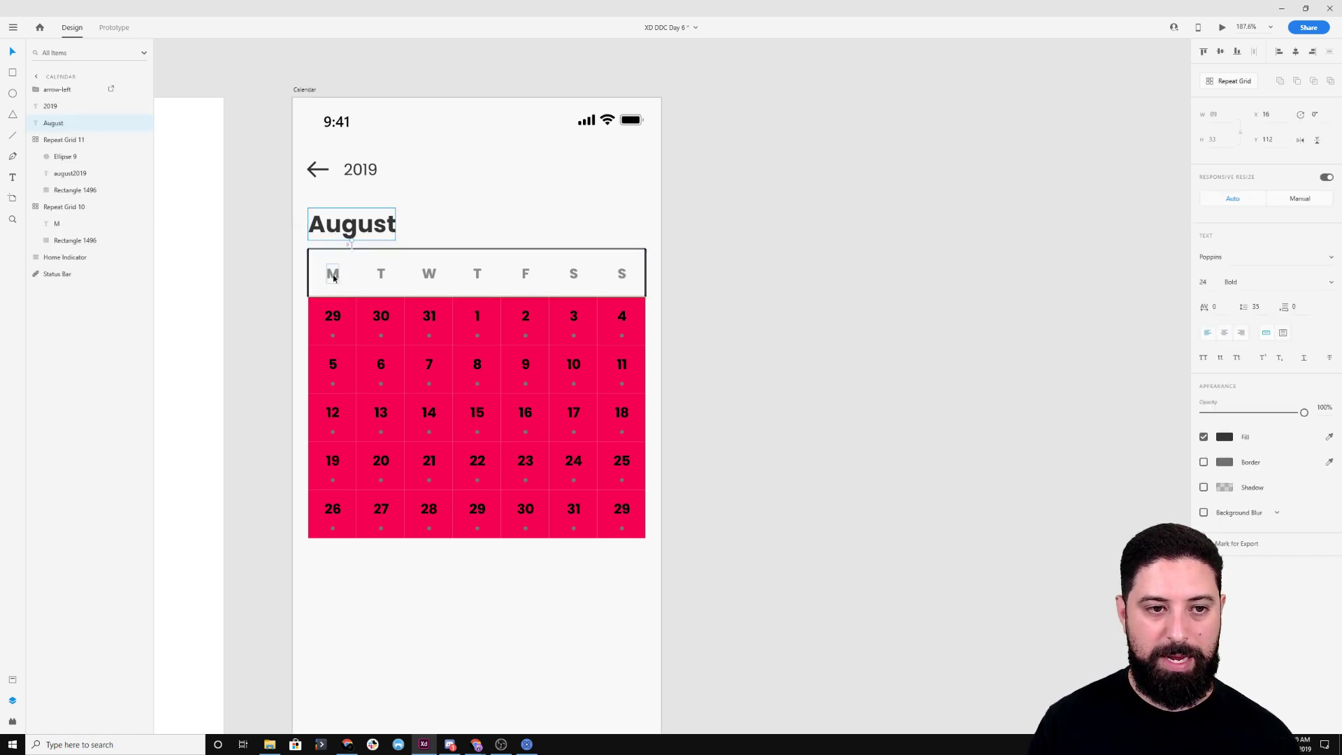
{"action": "key", "text": "Down"}
{"action": "key", "text": "Down"}
{"action": "key", "text": "Down"}
{"action": "key", "text": "Down"}
{"action": "key", "text": "Down"}
{"action": "key", "text": "Down"}
{"action": "key", "text": "Down"}
{"action": "key", "text": "Down"}
{"action": "key", "text": "Down"}
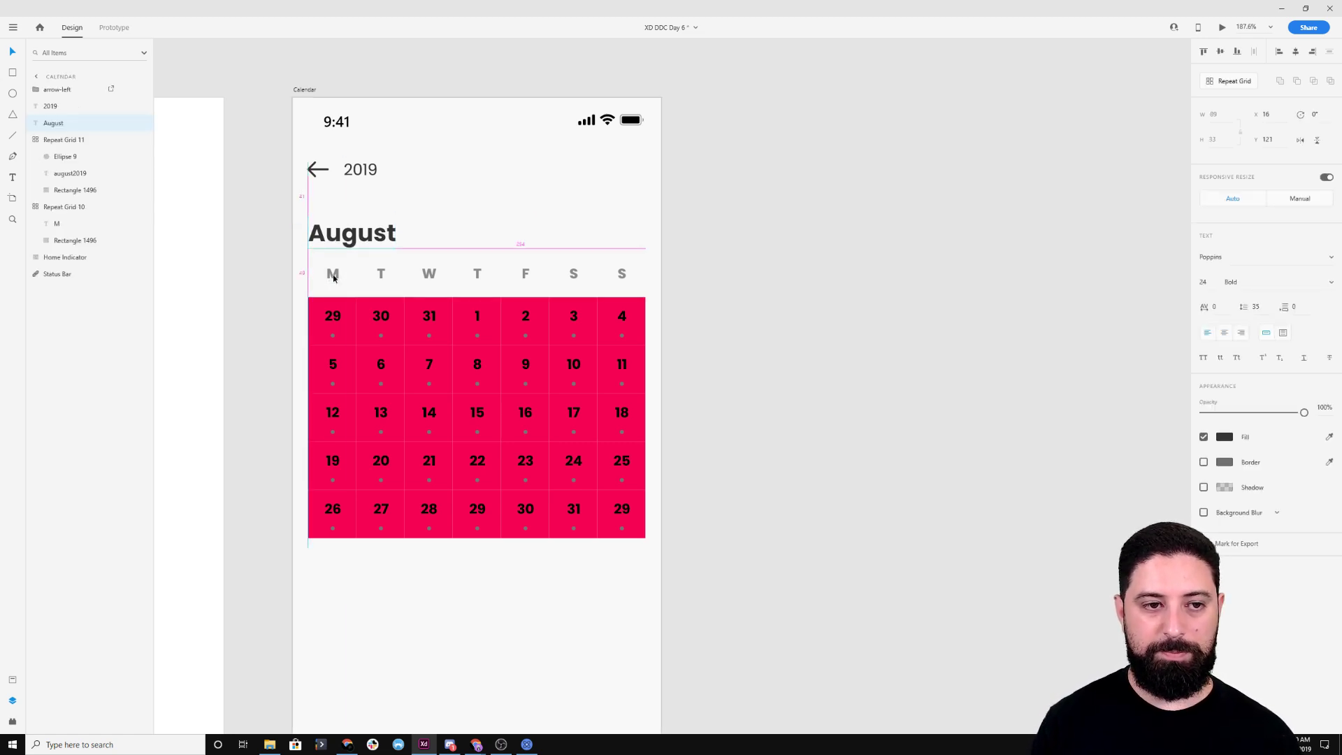
Duplicate the August heading, weekday row and day grid below the first month, starting at Y 482
{"action": "left_click_drag", "start_coordinate": [269, 215], "coordinate": [726, 623]}
{"action": "scroll", "coordinate": [624, 474], "scroll_direction": "down", "scroll_amount": 1}
{"action": "left_click_drag", "start_coordinate": [527, 216], "coordinate": [538, 570]}
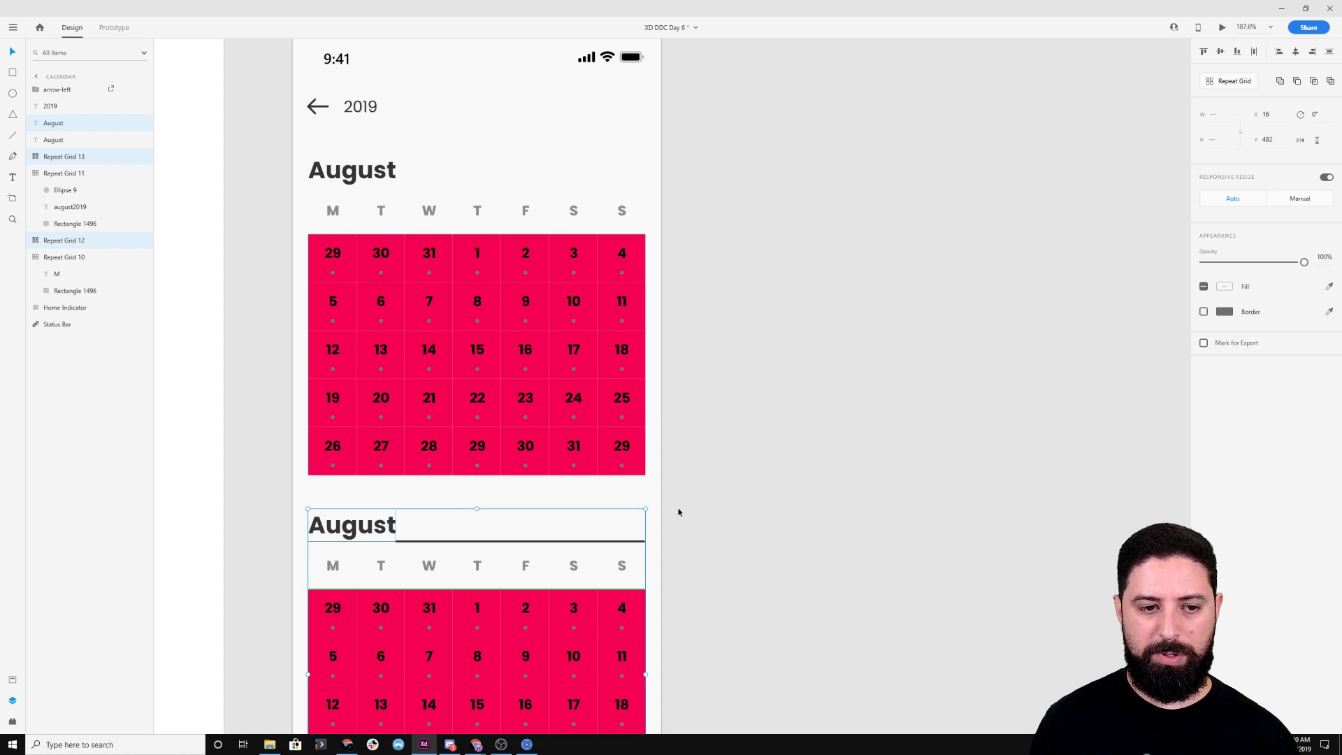
{"action": "scroll", "coordinate": [809, 516], "scroll_direction": "down", "scroll_amount": 1}
{"action": "scroll", "coordinate": [818, 510], "scroll_direction": "down", "scroll_amount": 1}
{"action": "left_click", "coordinate": [825, 504]}
Change the duplicated month heading's text to September
{"action": "double_click", "coordinate": [386, 360]}
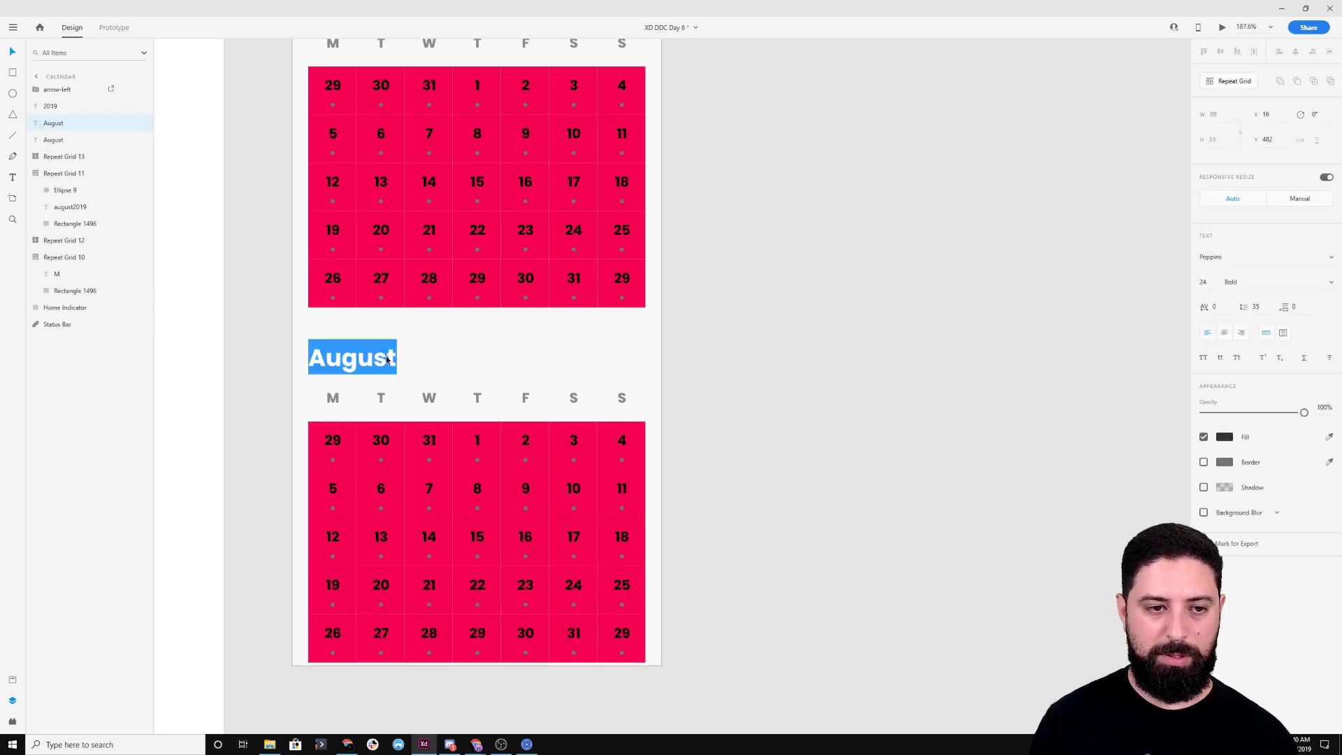
{"action": "type", "text": "September"}
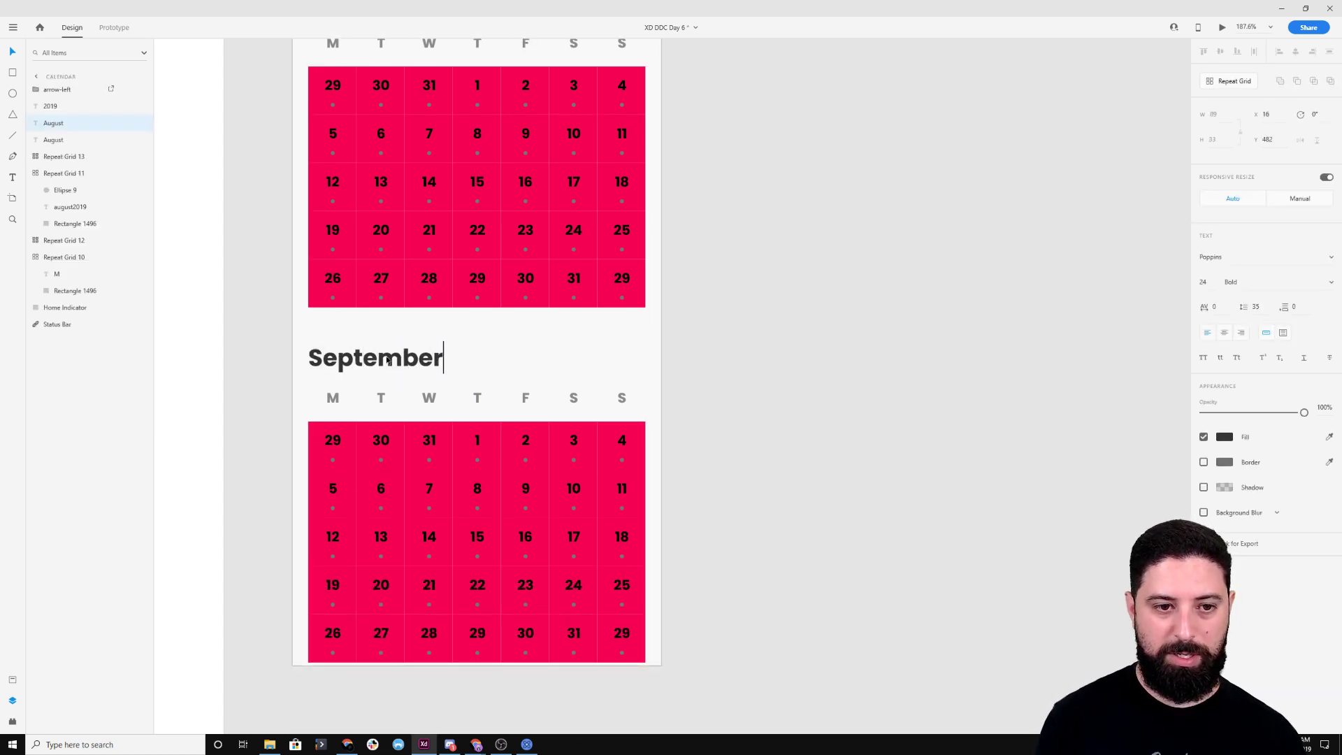
{"action": "key", "text": "Escape"}
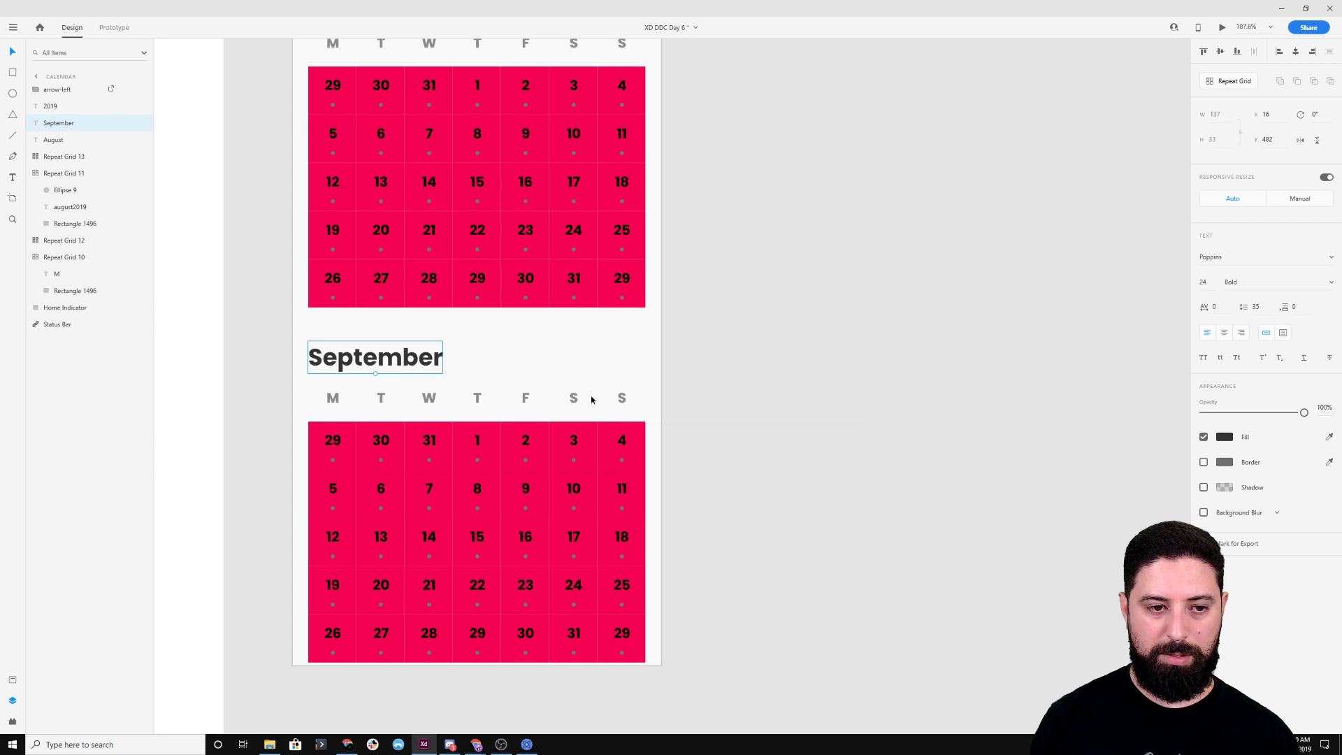
Fill the second month's day grid with the dates from the September2019 text file
{"action": "left_click", "coordinate": [271, 746]}
{"action": "left_click_drag", "start_coordinate": [884, 145], "coordinate": [331, 446]}
{"action": "left_click", "coordinate": [248, 391]}
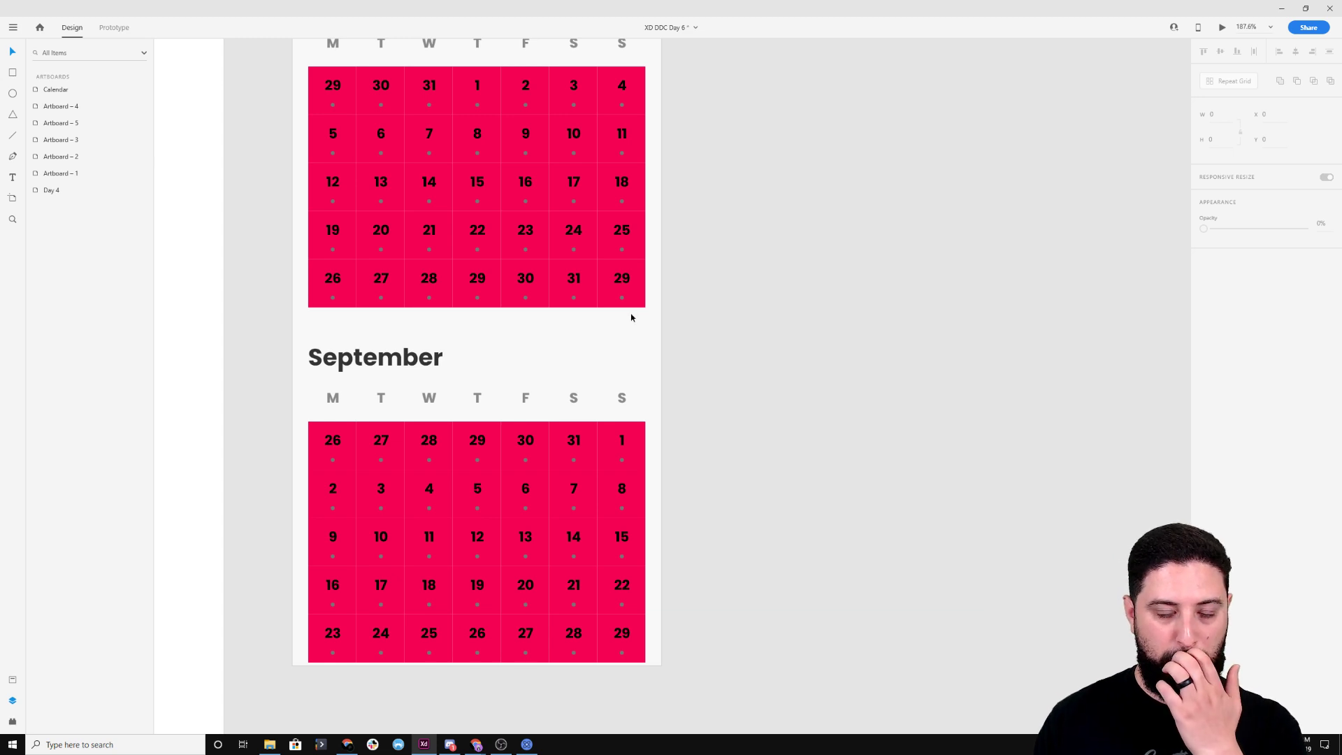
Remove the pink fill from the cell rectangles in both the August and September day grids
{"action": "scroll", "coordinate": [759, 314], "scroll_direction": "up", "scroll_amount": 2}
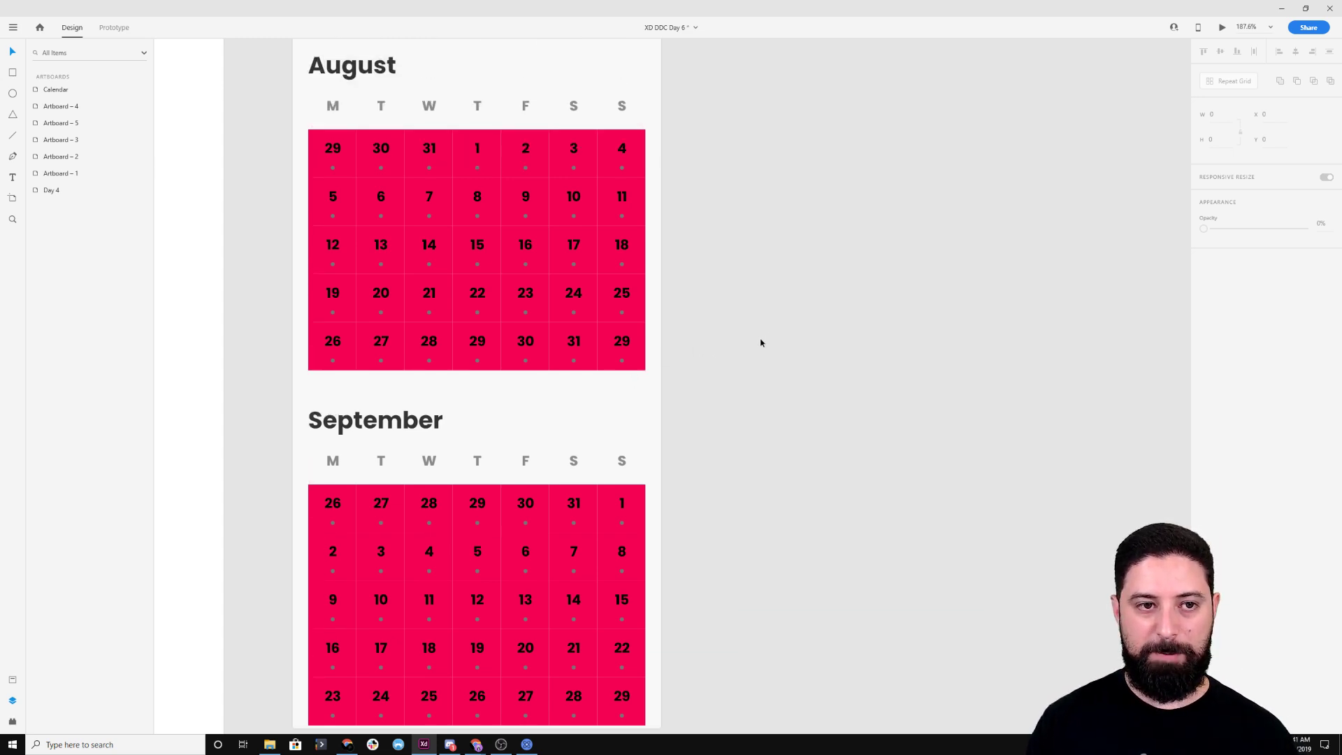
{"action": "double_click", "coordinate": [344, 167]}
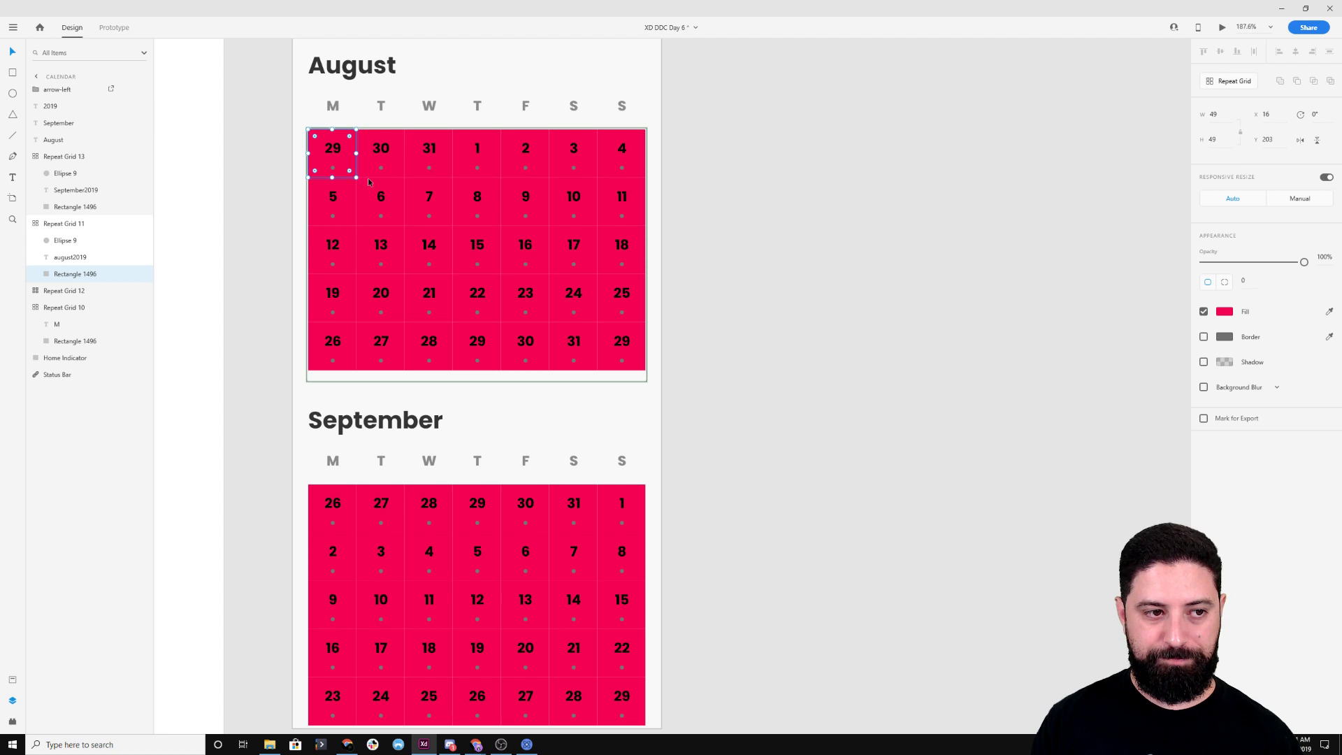
{"action": "left_click", "coordinate": [880, 337]}
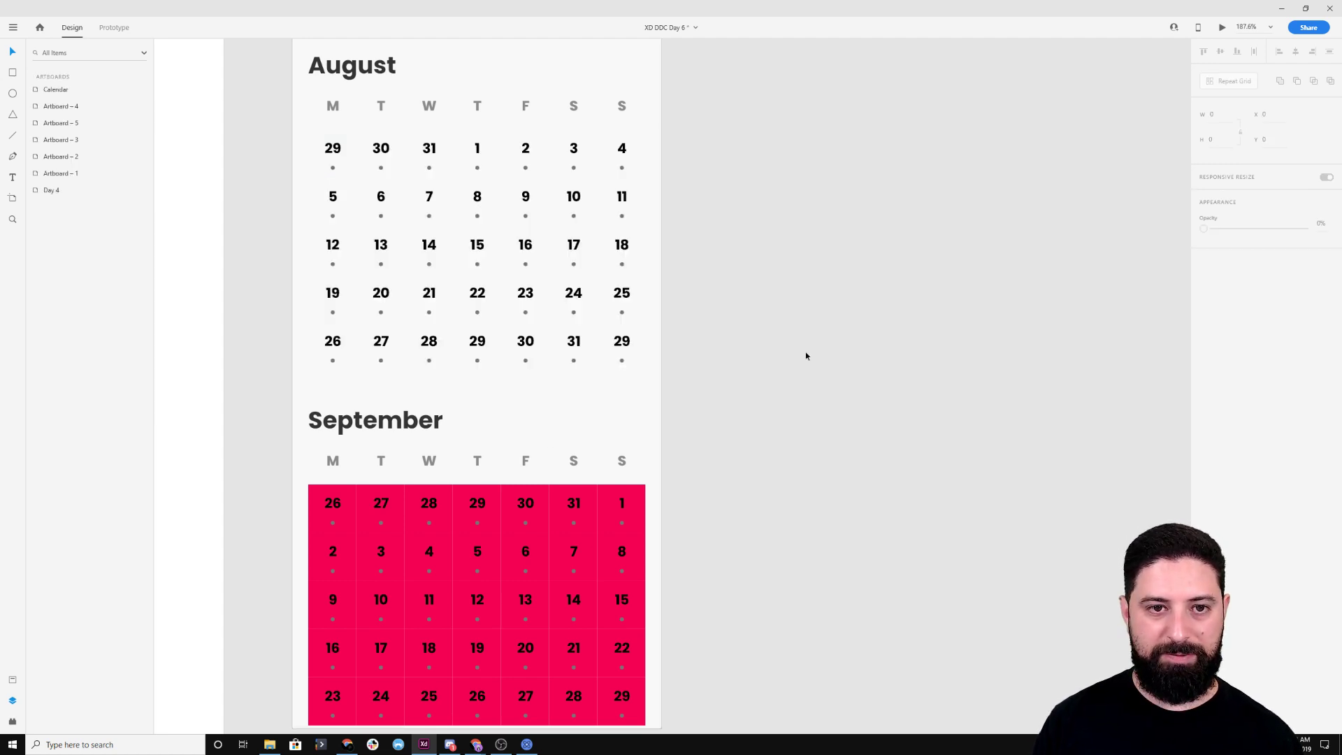
{"action": "double_click", "coordinate": [352, 497]}
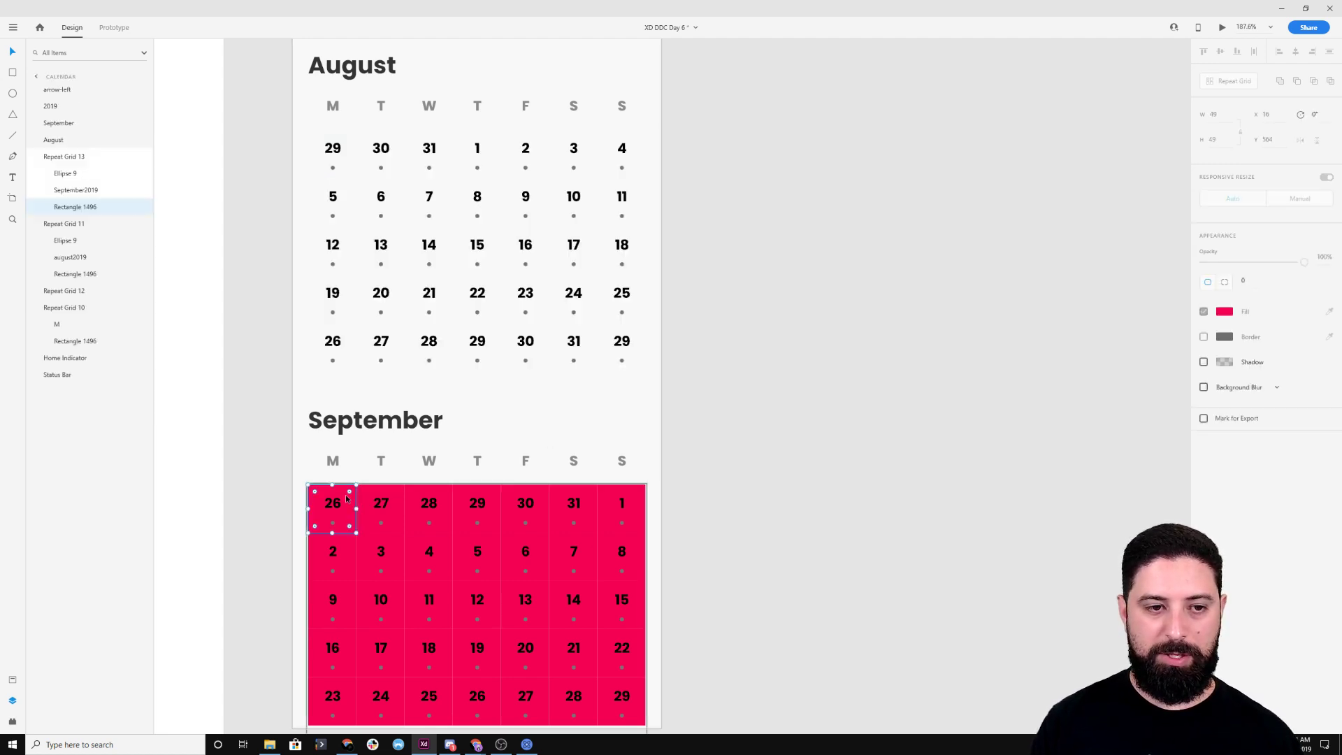
{"action": "left_click", "coordinate": [1203, 311]}
{"action": "left_click", "coordinate": [893, 347]}
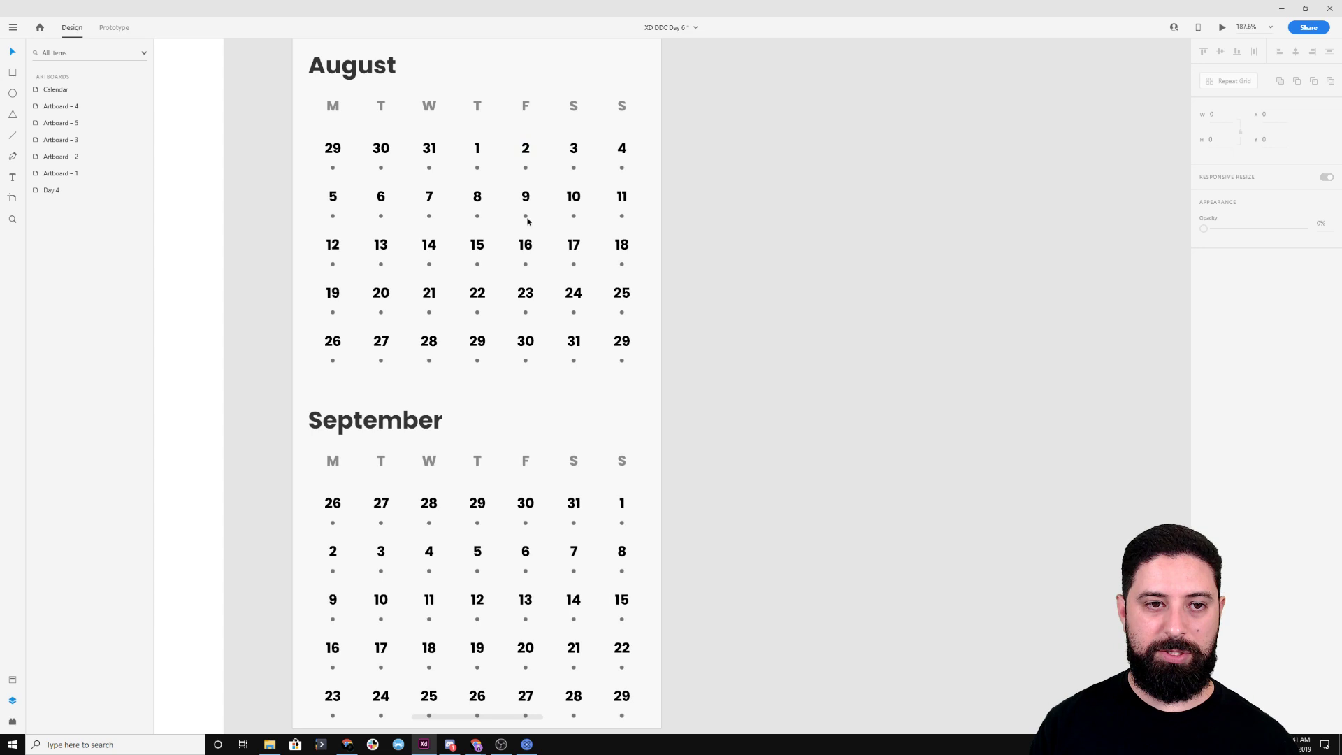
Duplicate the Calendar artboard so the copy sits beside the original
{"action": "scroll", "coordinate": [523, 239], "scroll_direction": "up", "scroll_amount": 1}
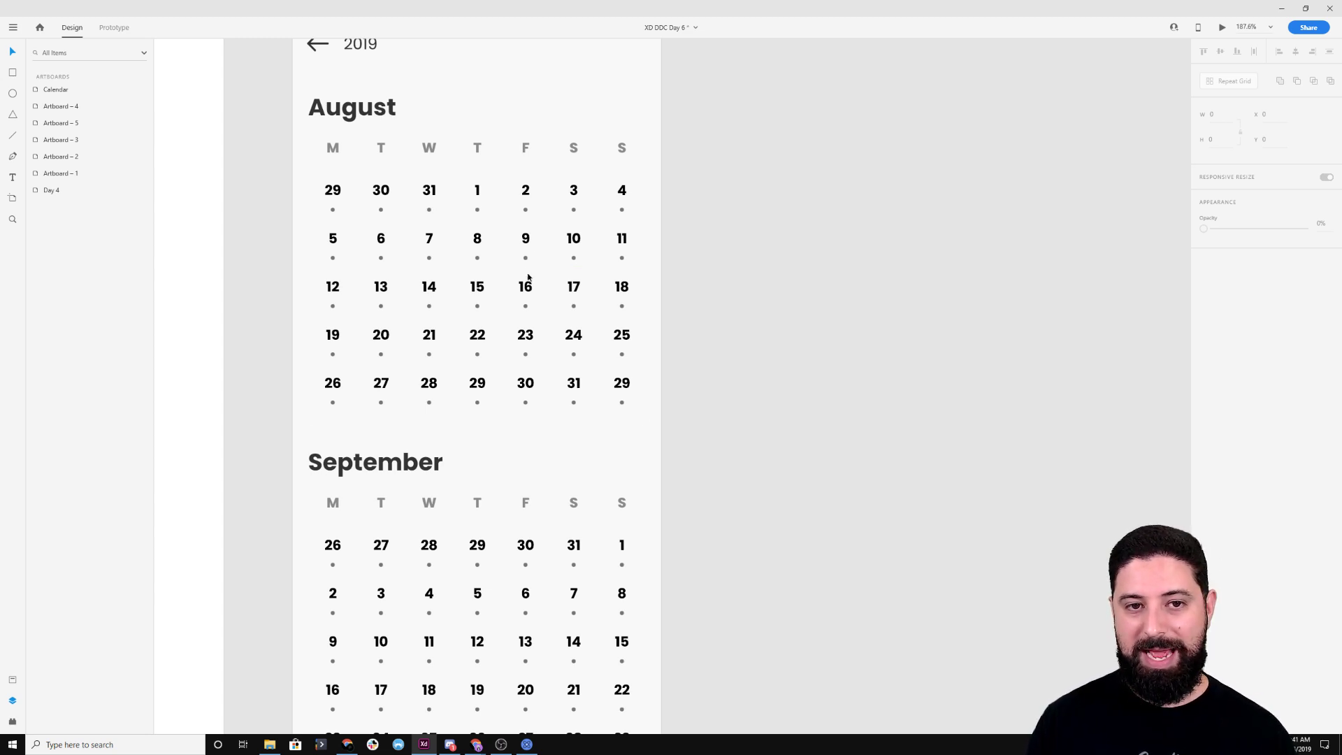
{"action": "scroll", "coordinate": [528, 293], "scroll_direction": "up", "scroll_amount": 1}
{"action": "scroll", "coordinate": [528, 292], "scroll_direction": "down", "scroll_amount": 5}
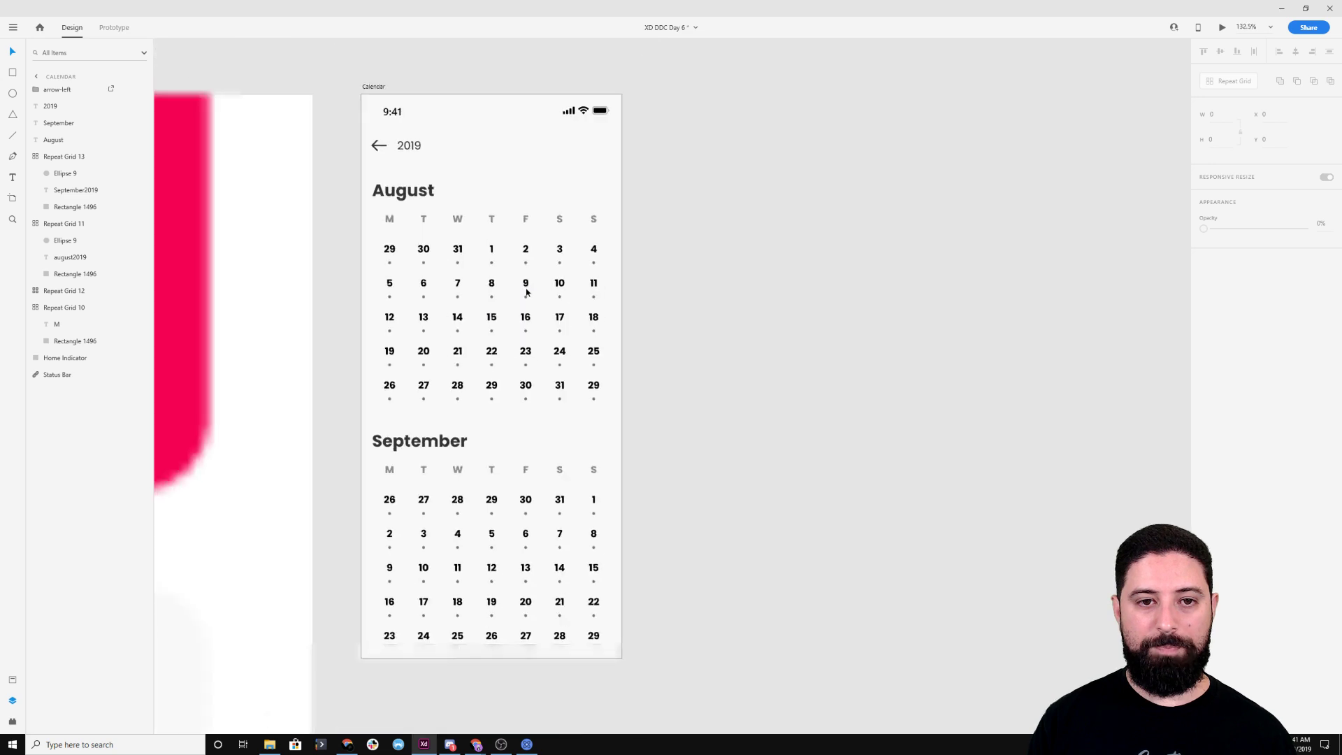
{"action": "double_click", "coordinate": [426, 154]}
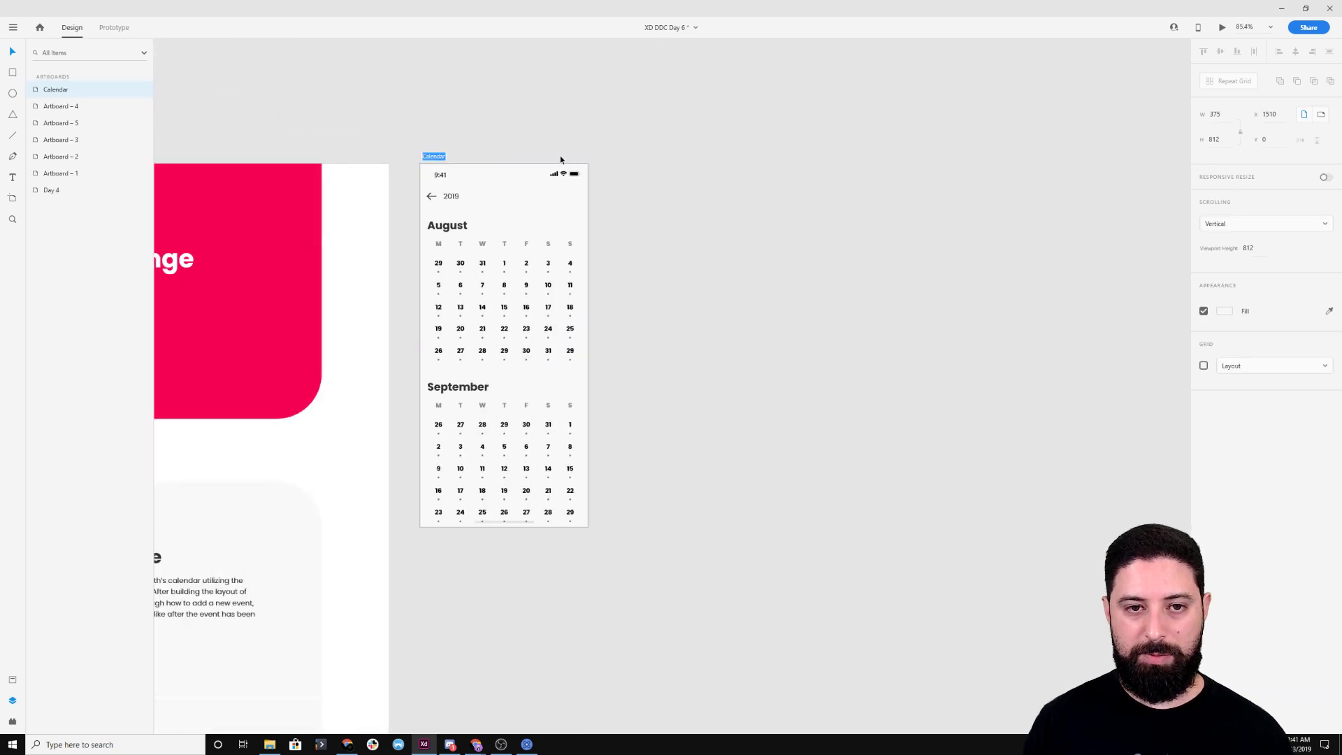
{"action": "left_click", "coordinate": [535, 141]}
{"action": "key", "text": "ctrl+d"}
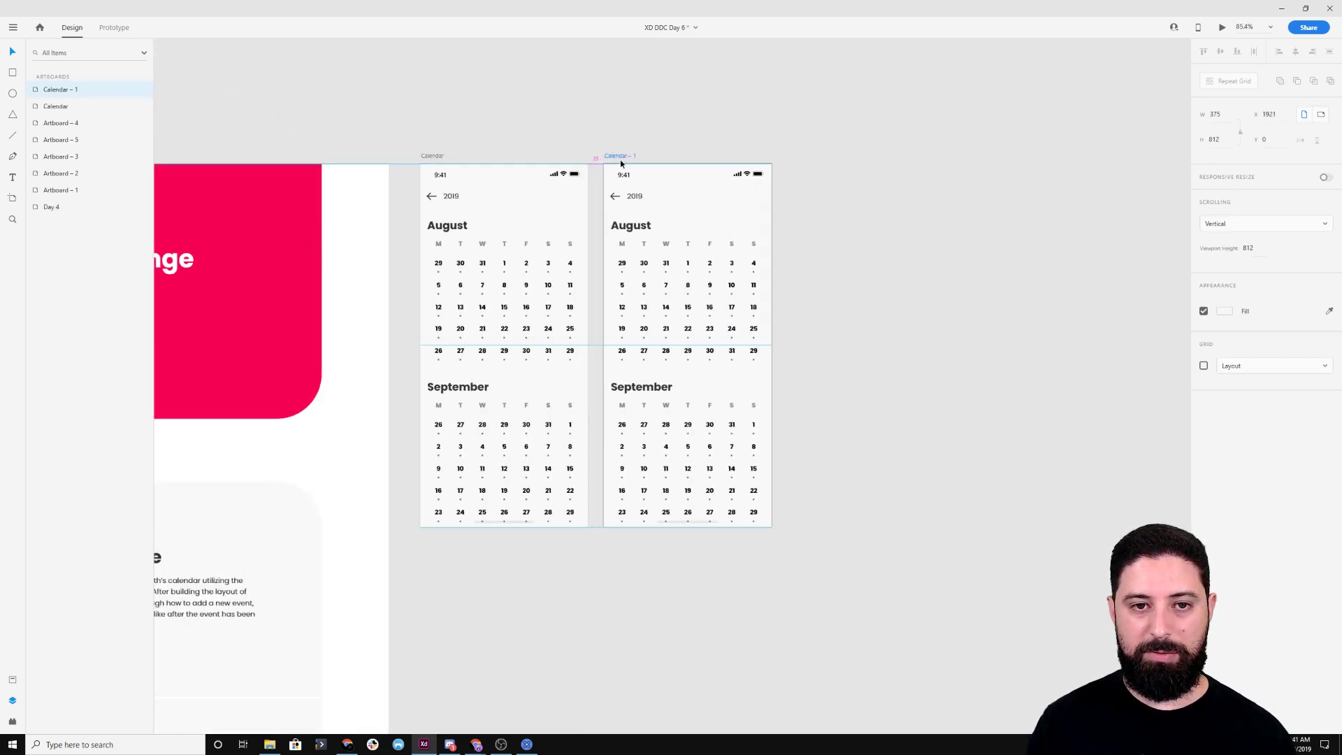
{"action": "left_click", "coordinate": [802, 154]}
Ungroup the repeat grid of August dates on the duplicated Calendar artboard
{"action": "scroll", "coordinate": [769, 269], "scroll_direction": "up", "scroll_amount": 3}
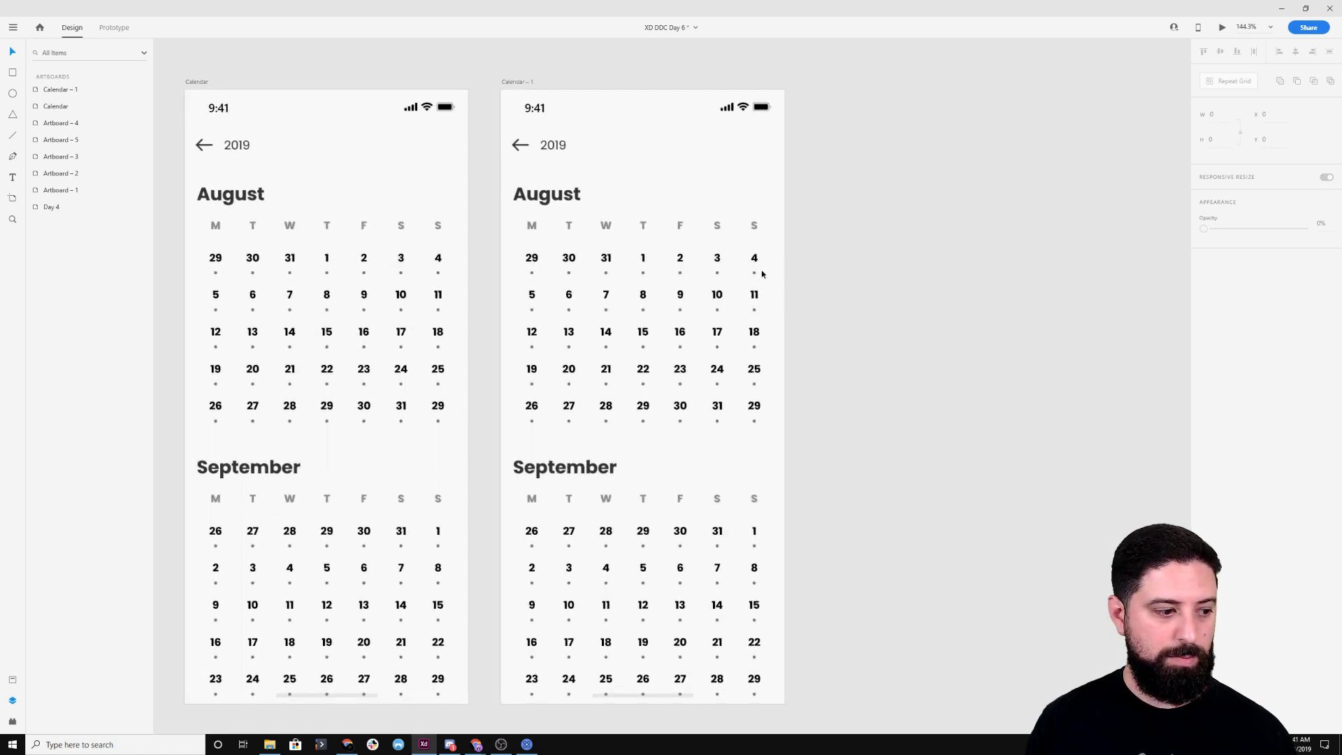
{"action": "scroll", "coordinate": [761, 273], "scroll_direction": "up", "scroll_amount": 3}
{"action": "left_click", "coordinate": [432, 249]}
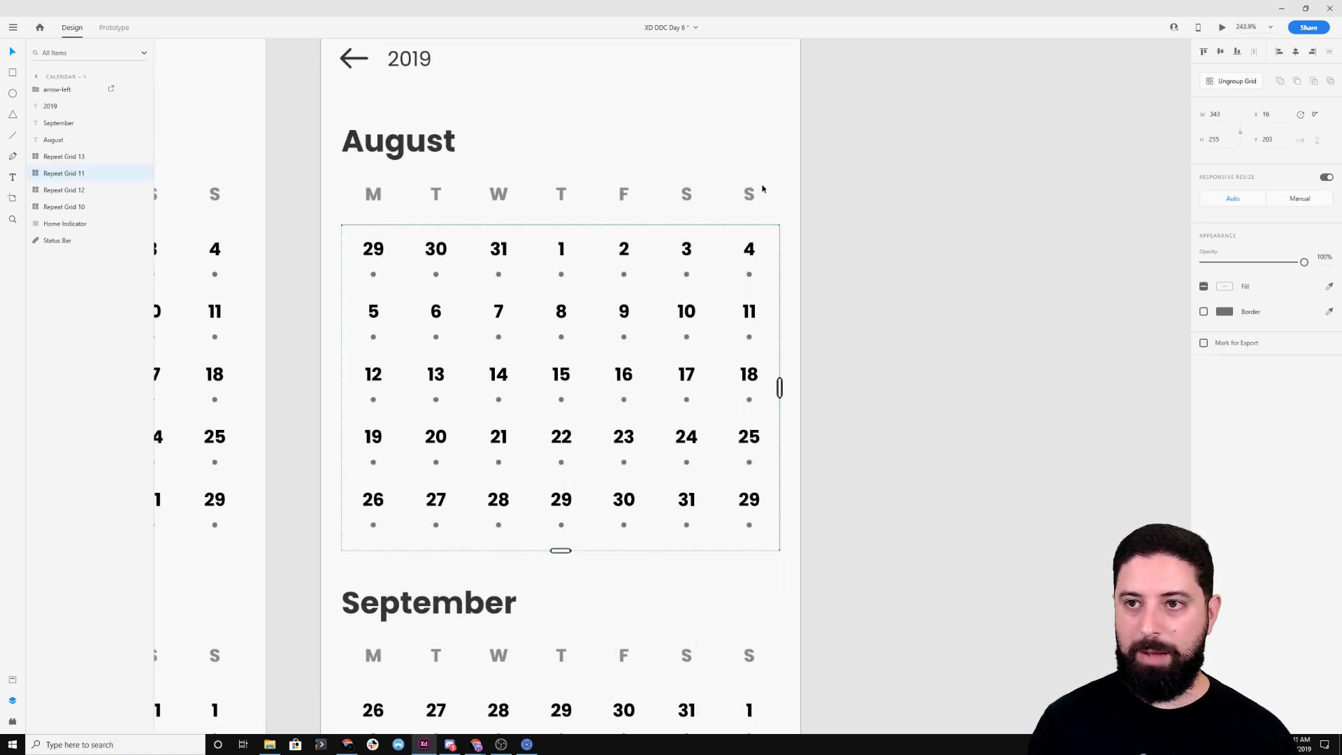
{"action": "left_click", "coordinate": [1234, 82]}
{"action": "left_click", "coordinate": [1092, 178]}
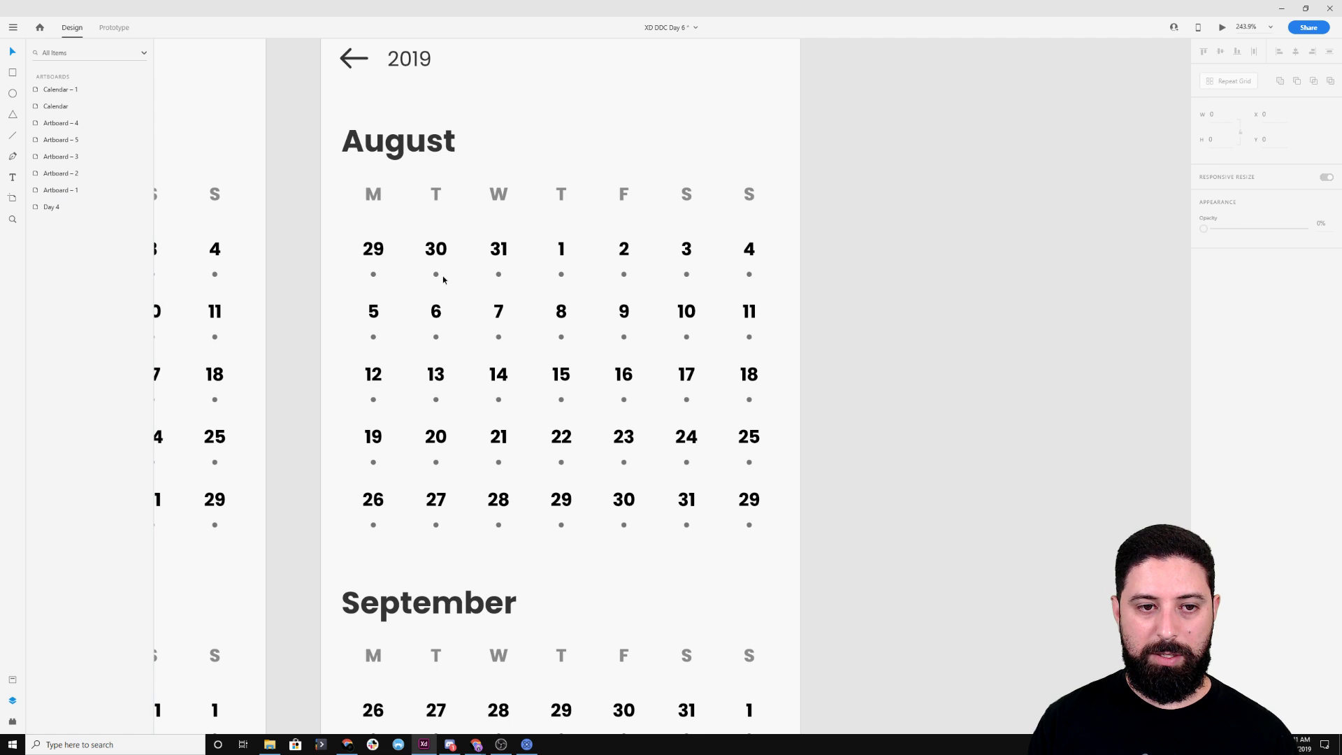
Delete the event dots under August 4, 5, 10, 13, 17, 18, 19, 21, 23 and 28 on the duplicate
{"action": "double_click", "coordinate": [372, 276]}
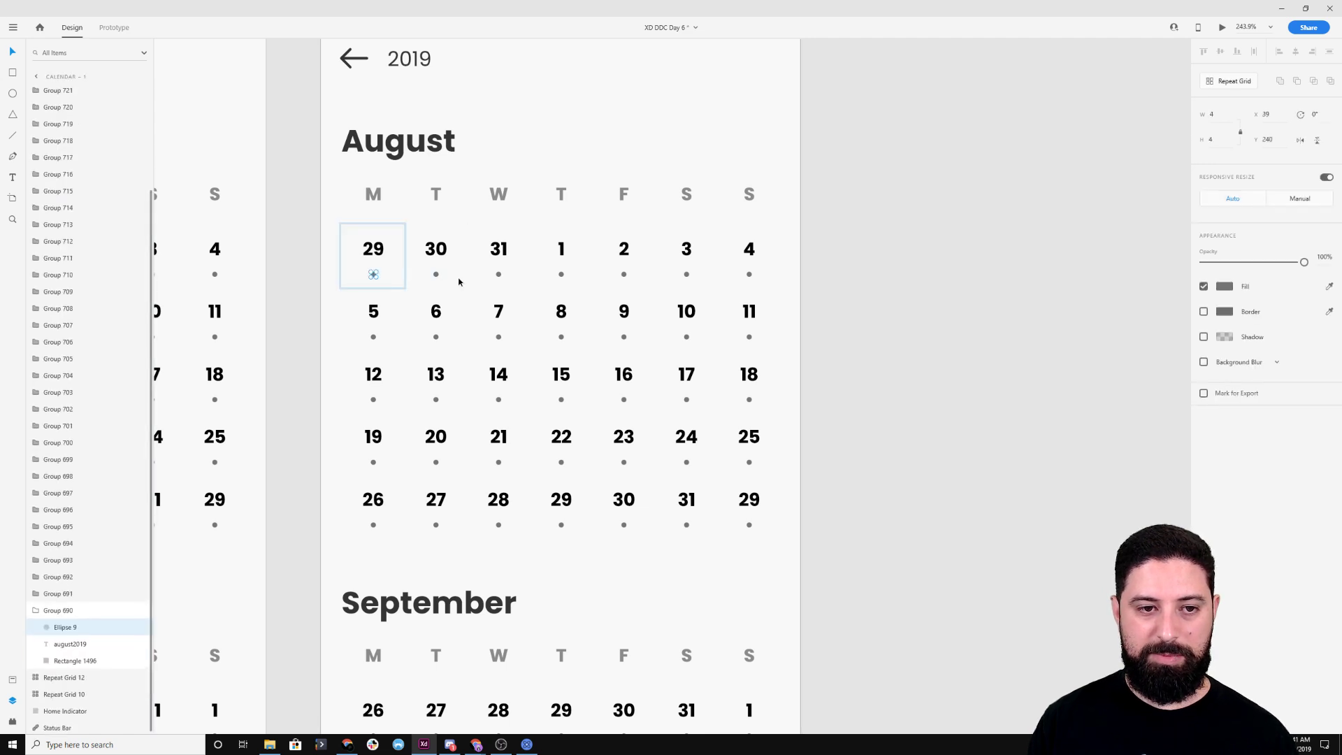
{"action": "double_click", "coordinate": [749, 276]}
{"action": "left_click", "coordinate": [686, 337], "text": "shift"}
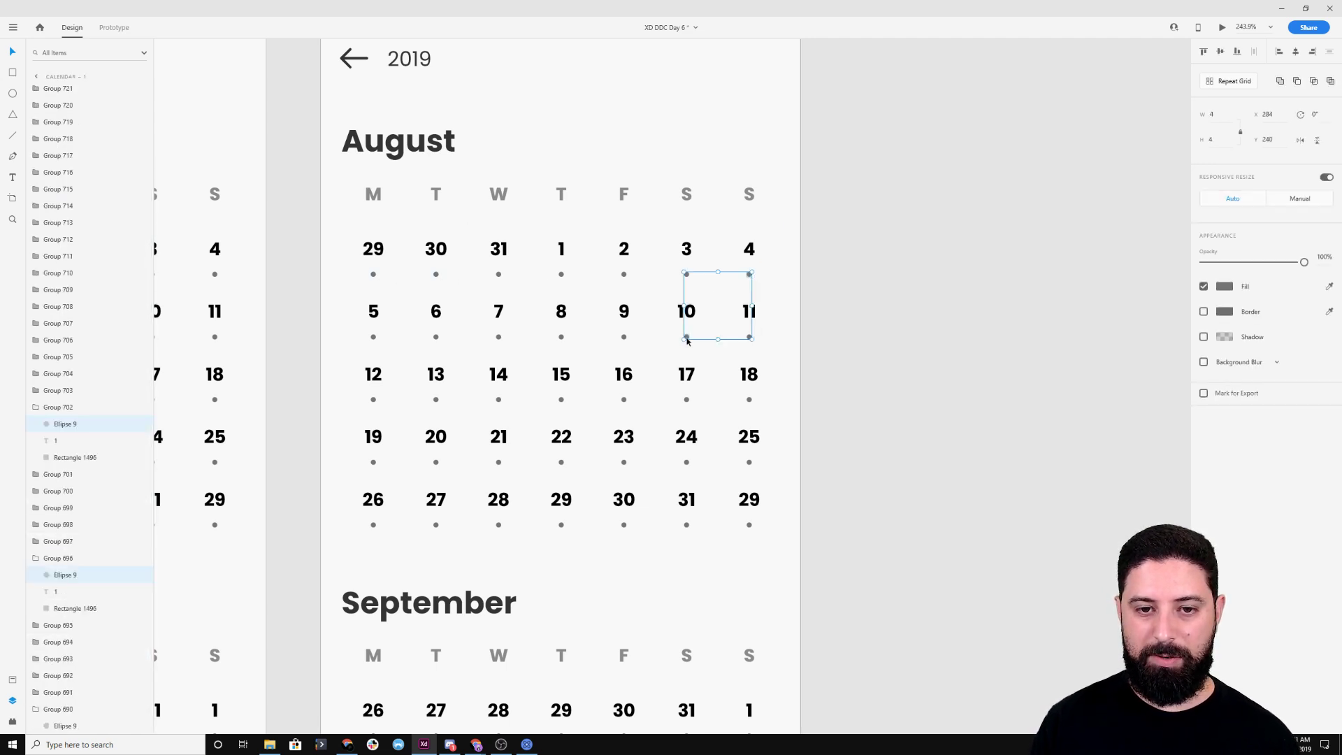
{"action": "left_click", "coordinate": [687, 400], "text": "shift"}
{"action": "left_click", "coordinate": [750, 400], "text": "shift"}
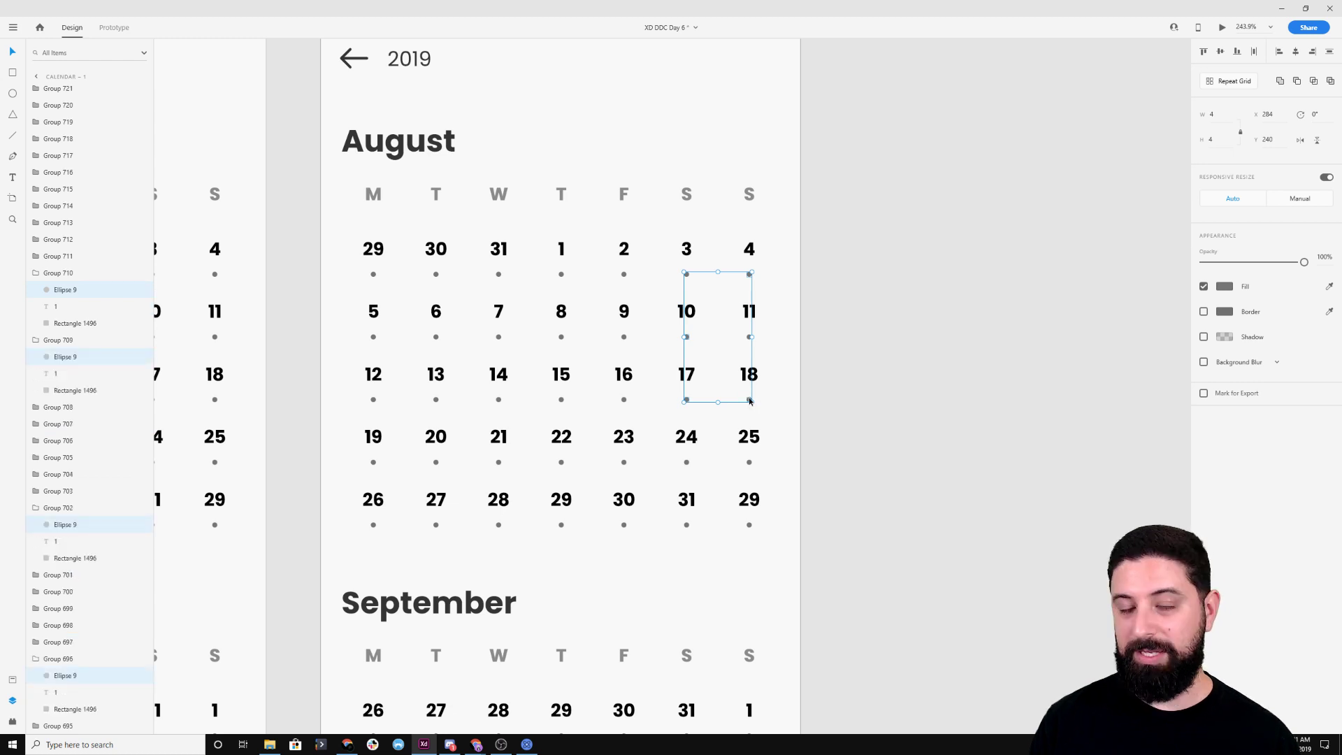
{"action": "left_click", "coordinate": [623, 462], "text": "shift"}
{"action": "left_click", "coordinate": [499, 463], "text": "shift"}
{"action": "left_click", "coordinate": [498, 525], "text": "shift"}
{"action": "left_click", "coordinate": [374, 463], "text": "shift"}
{"action": "left_click", "coordinate": [435, 400], "text": "shift"}
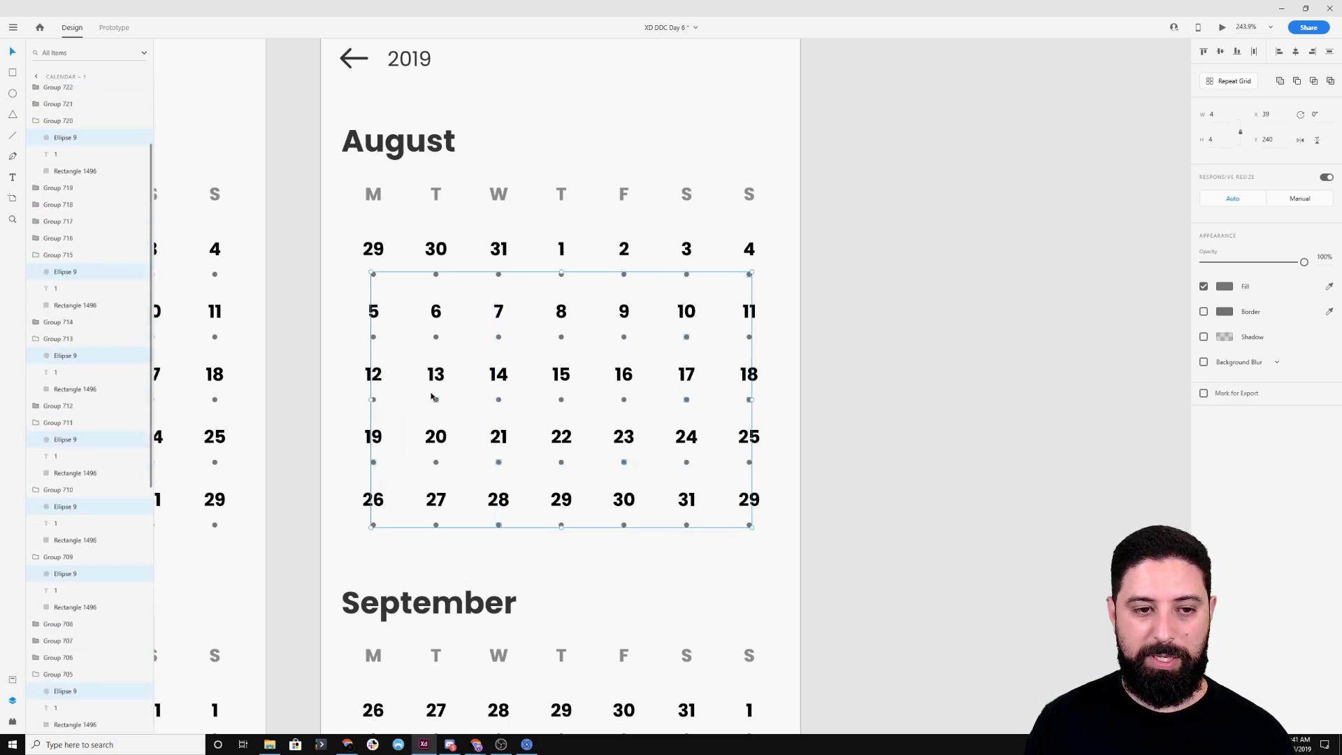
{"action": "left_click", "coordinate": [373, 338], "text": "shift"}
{"action": "key", "text": "Delete"}
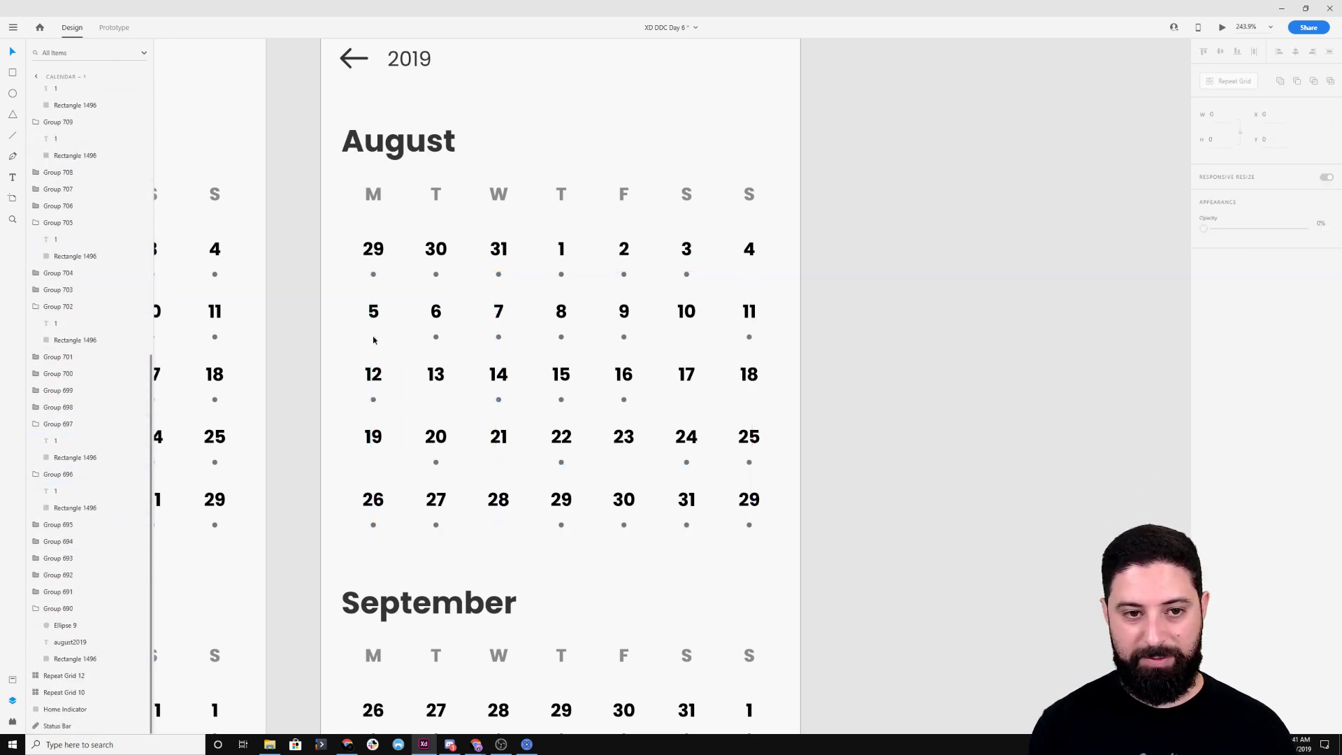
Delete the event dots under August 8 and 15 as well
{"action": "left_click", "coordinate": [561, 398]}
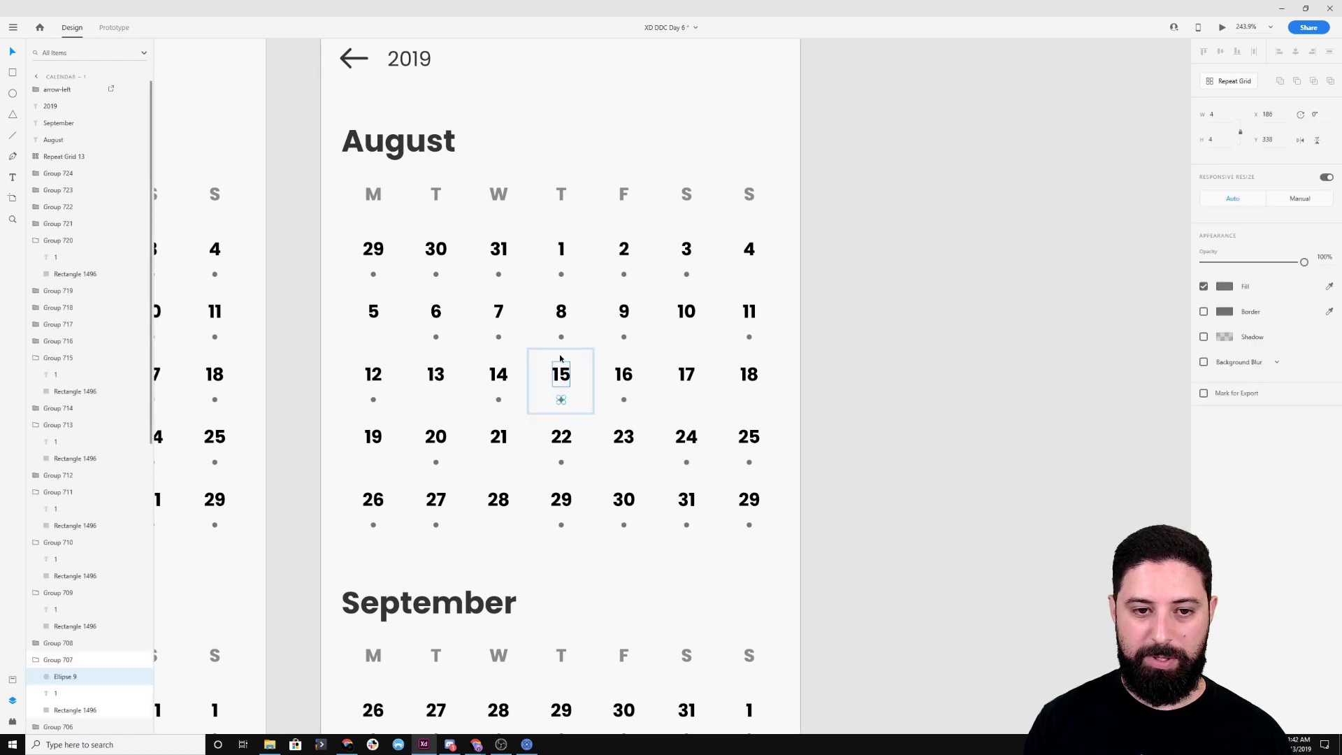
{"action": "left_click", "coordinate": [560, 339], "text": "shift"}
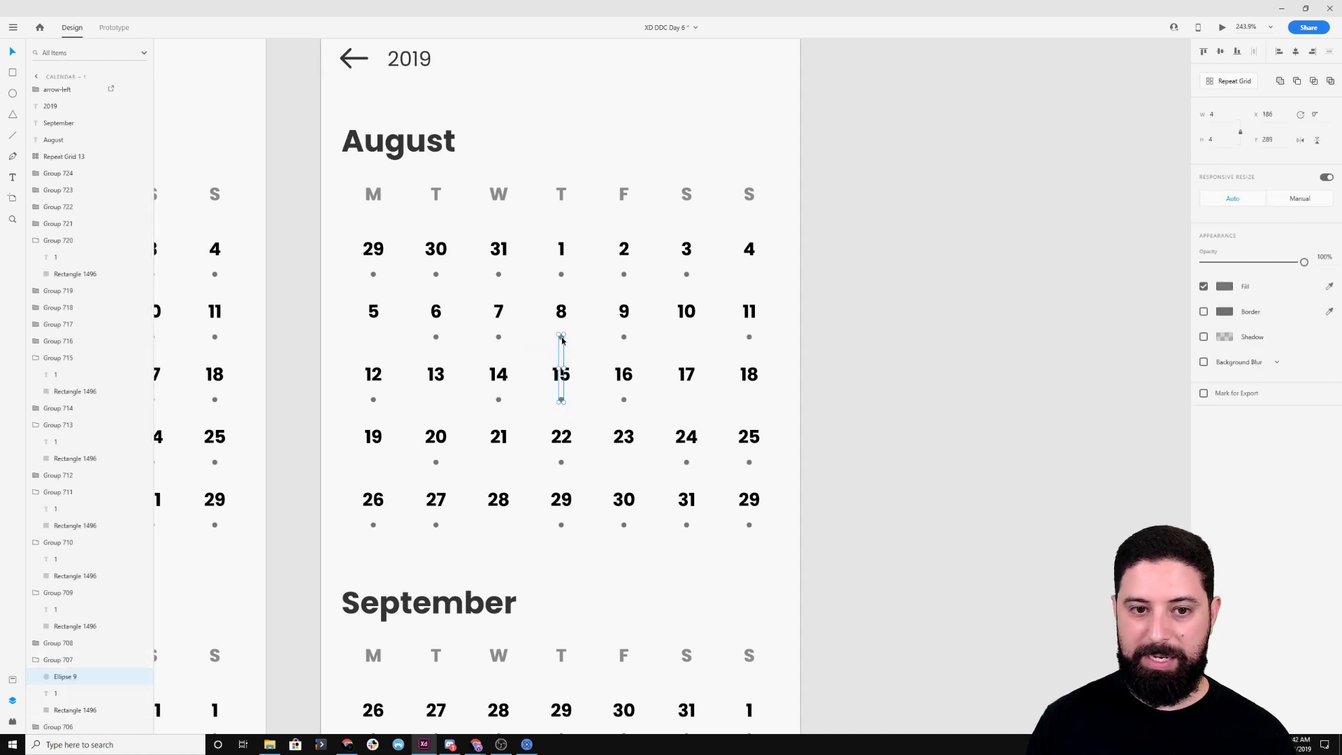
{"action": "key", "text": "Delete"}
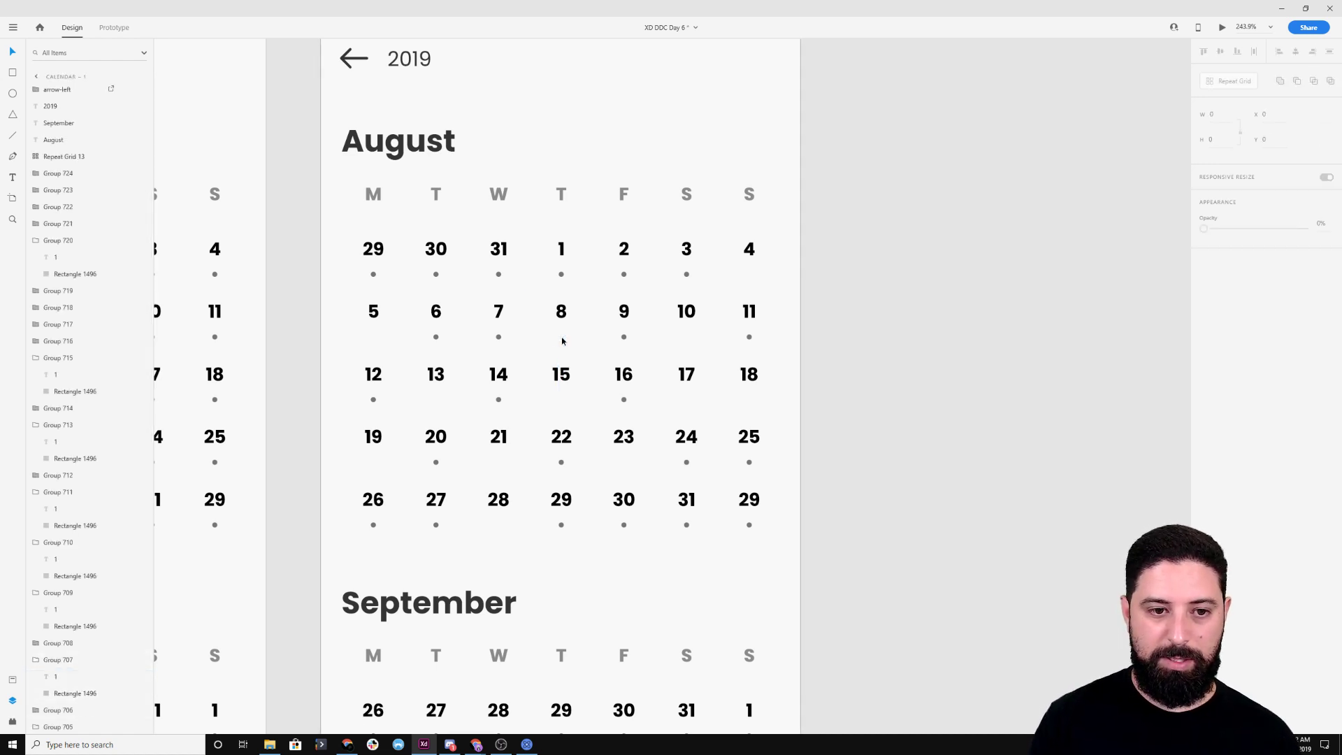
Copy the dot under August 14, enlarge the copy to a 26 px circle and center it behind the date number
{"action": "left_click", "coordinate": [499, 400]}
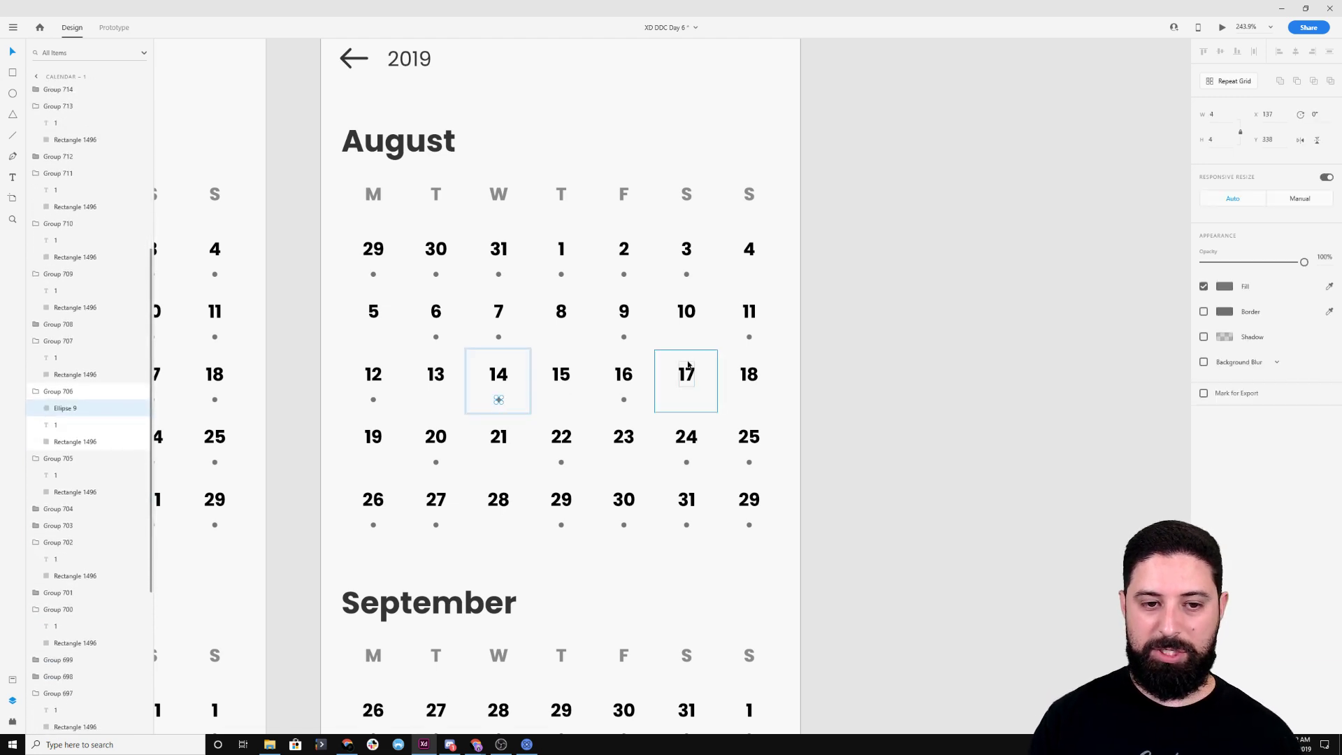
{"action": "left_click", "coordinate": [432, 386]}
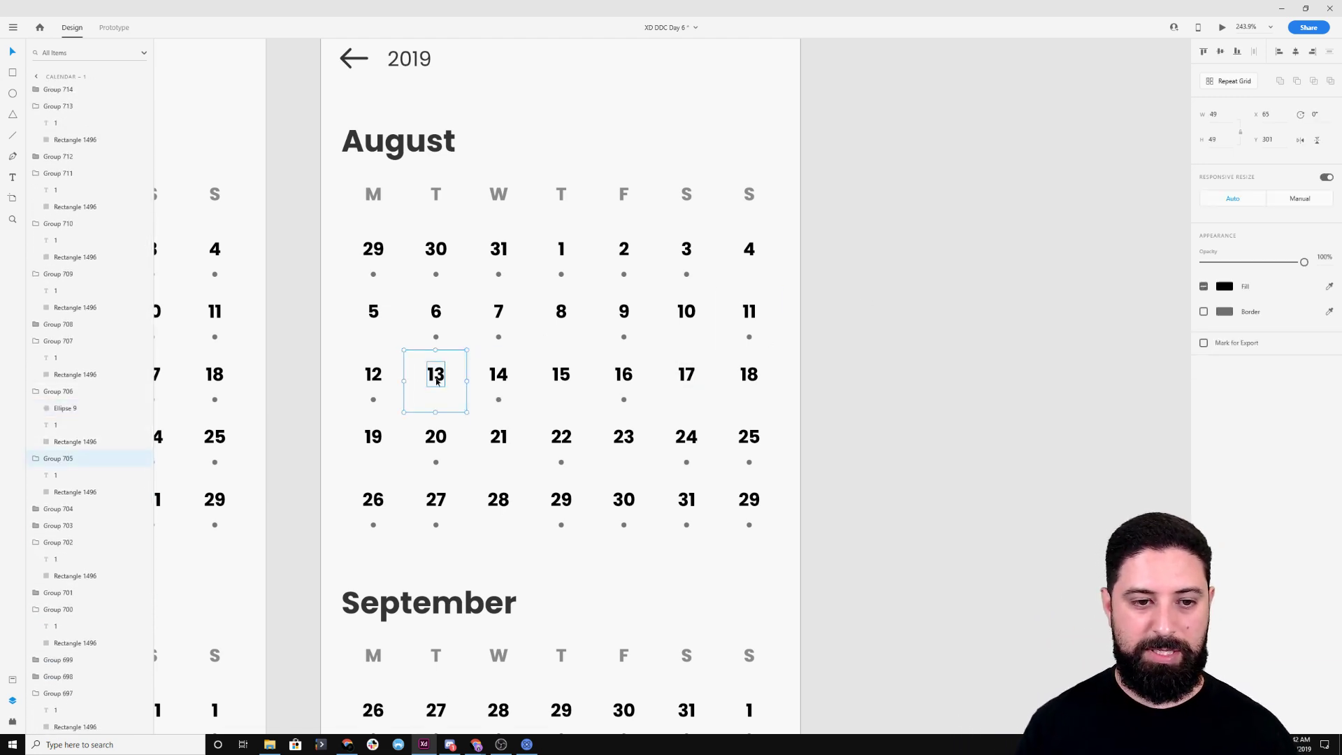
{"action": "scroll", "coordinate": [432, 386], "scroll_direction": "up", "scroll_amount": 3}
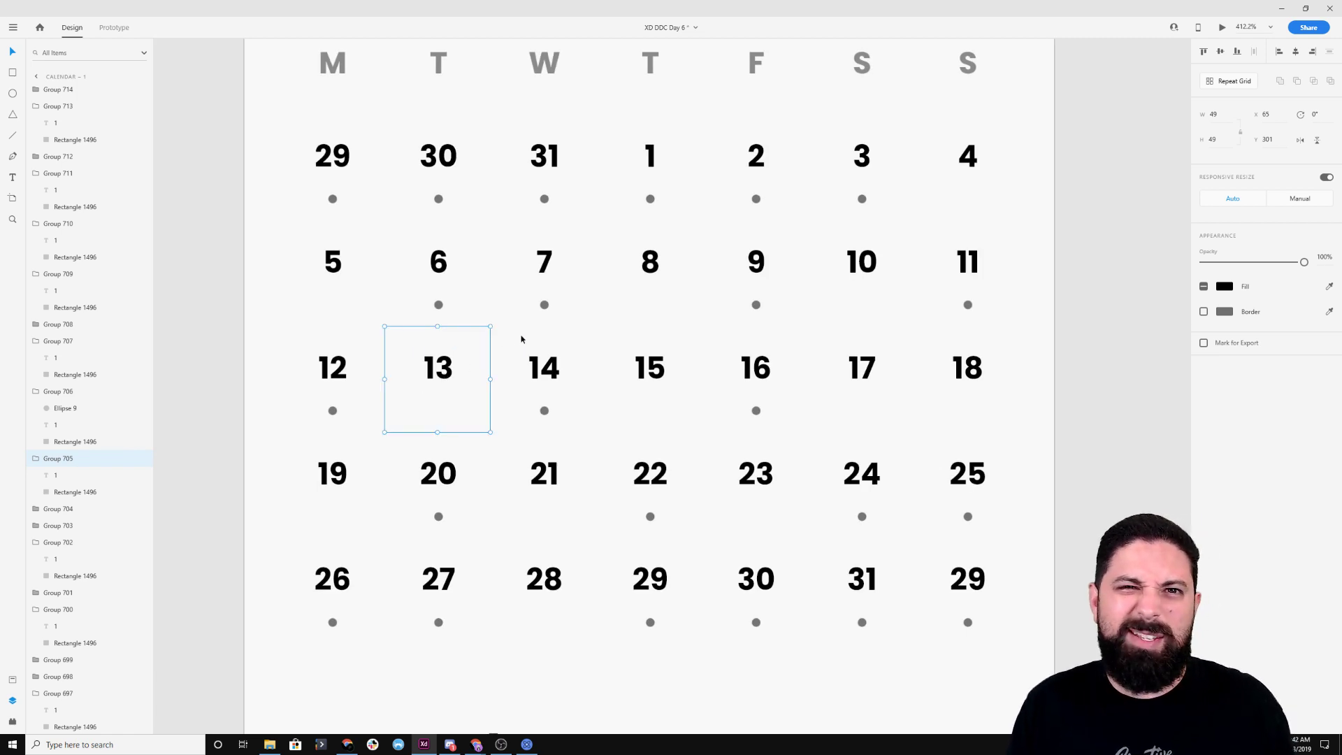
{"action": "double_click", "coordinate": [542, 369]}
{"action": "scroll", "coordinate": [547, 372], "scroll_direction": "up", "scroll_amount": 4}
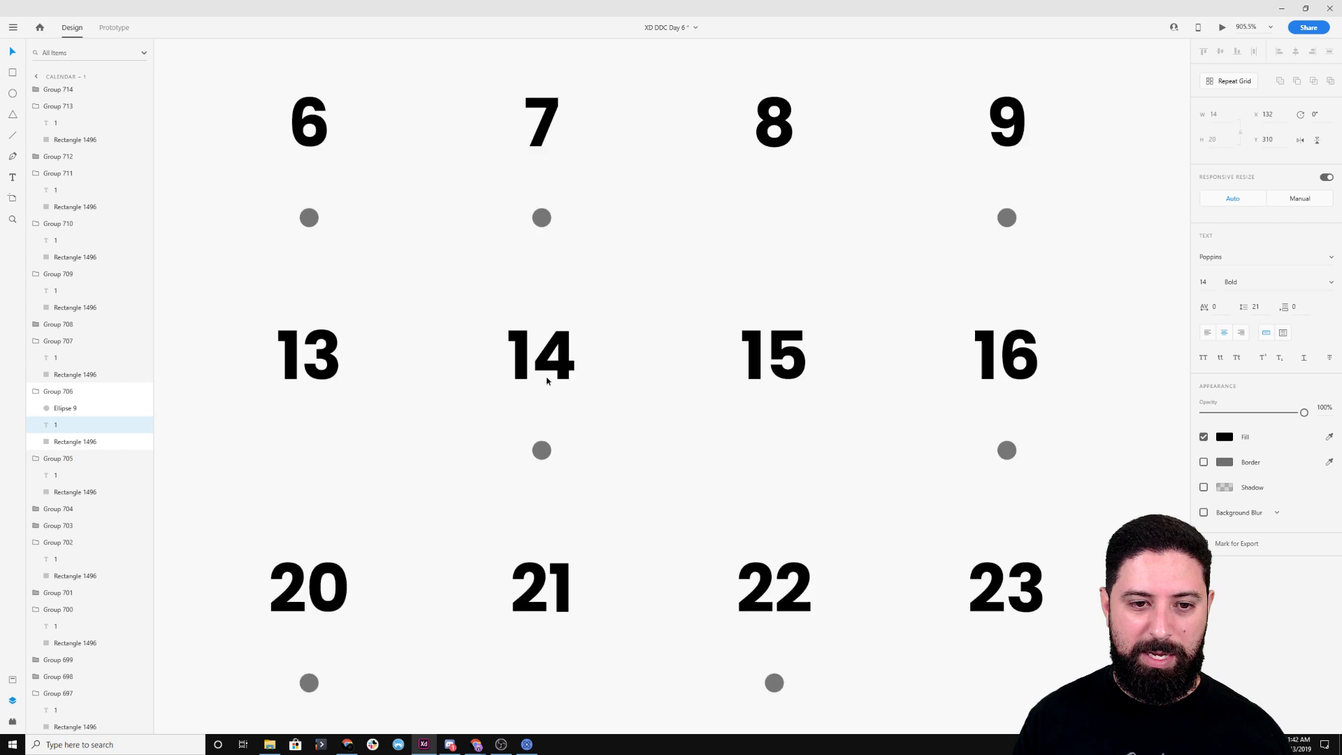
{"action": "left_click", "coordinate": [540, 451]}
{"action": "left_click_drag", "start_coordinate": [65, 409], "coordinate": [69, 435]}
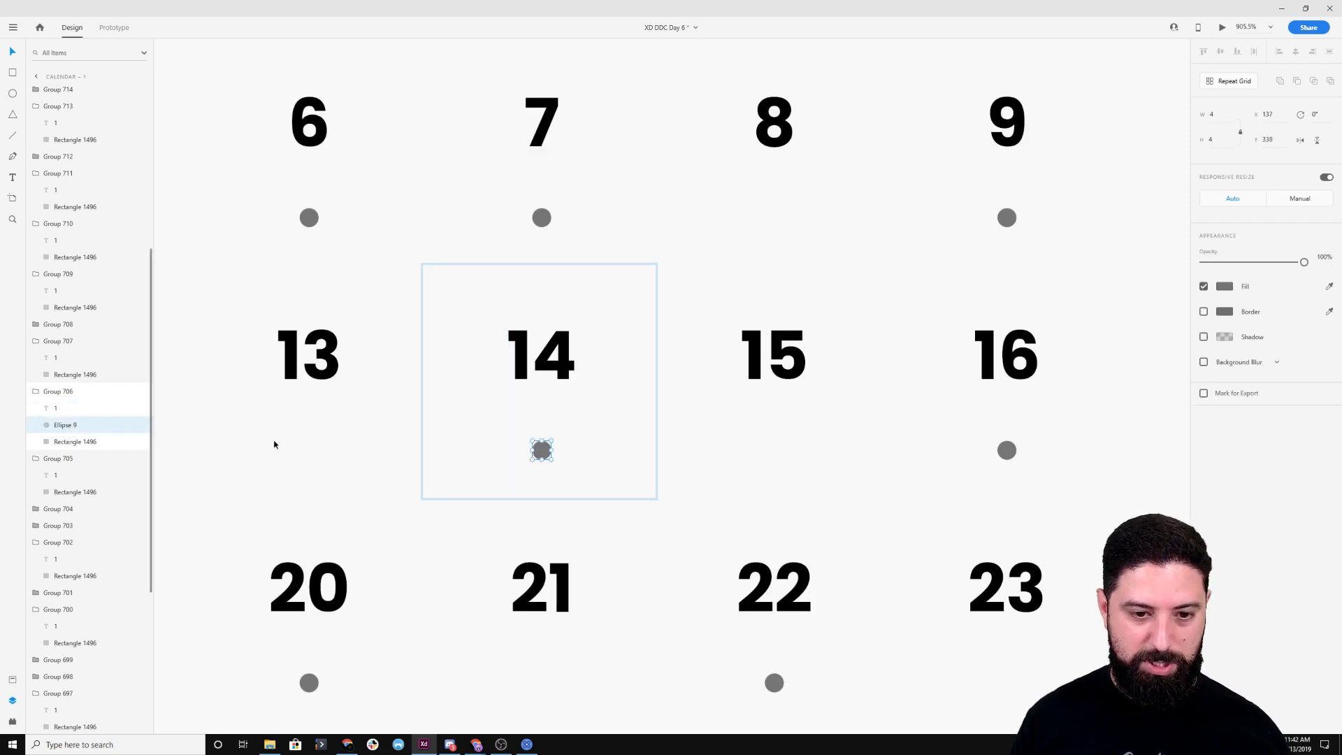
{"action": "left_click_drag", "start_coordinate": [542, 452], "coordinate": [603, 293]}
{"action": "left_click_drag", "start_coordinate": [591, 350], "coordinate": [591, 343]}
Fill the circle behind August 14 with the pink #F40052 sampled from the challenge banner
{"action": "scroll", "coordinate": [593, 349], "scroll_direction": "down", "scroll_amount": 10}
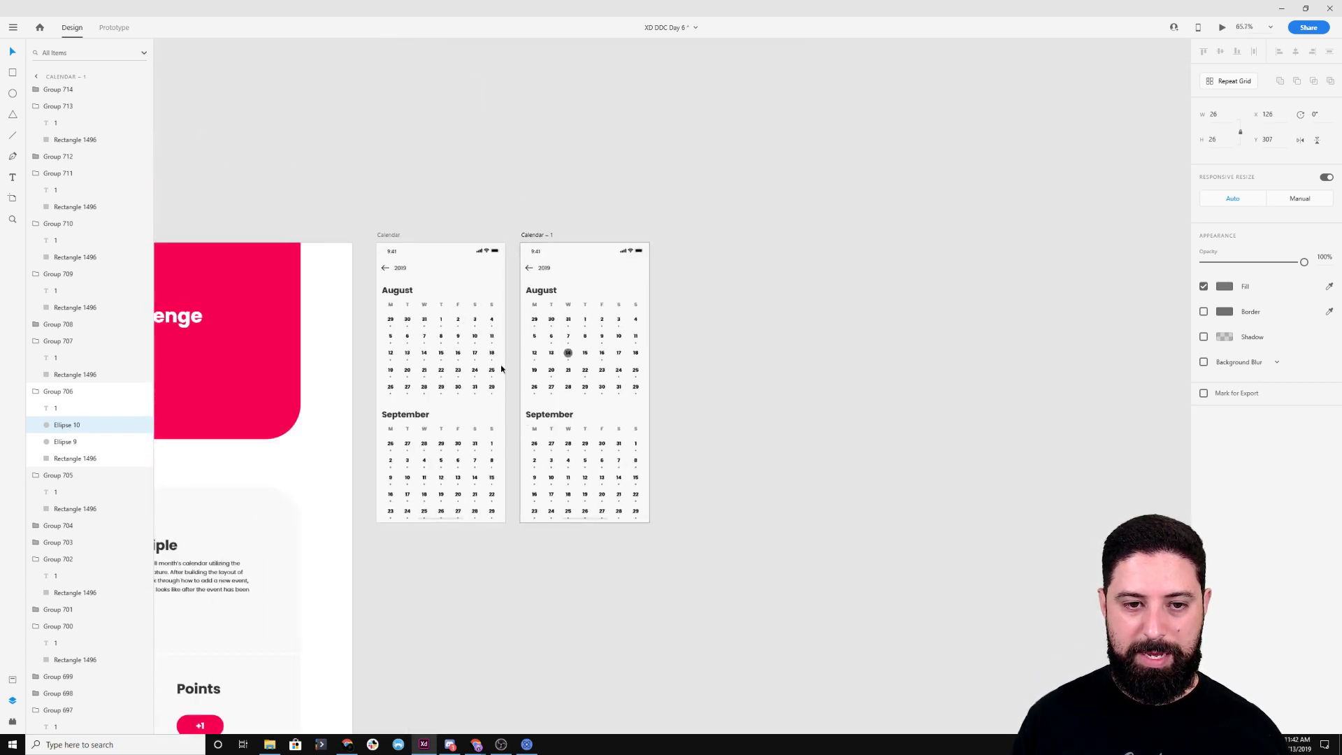
{"action": "left_click", "coordinate": [1224, 288]}
{"action": "left_click", "coordinate": [1188, 333]}
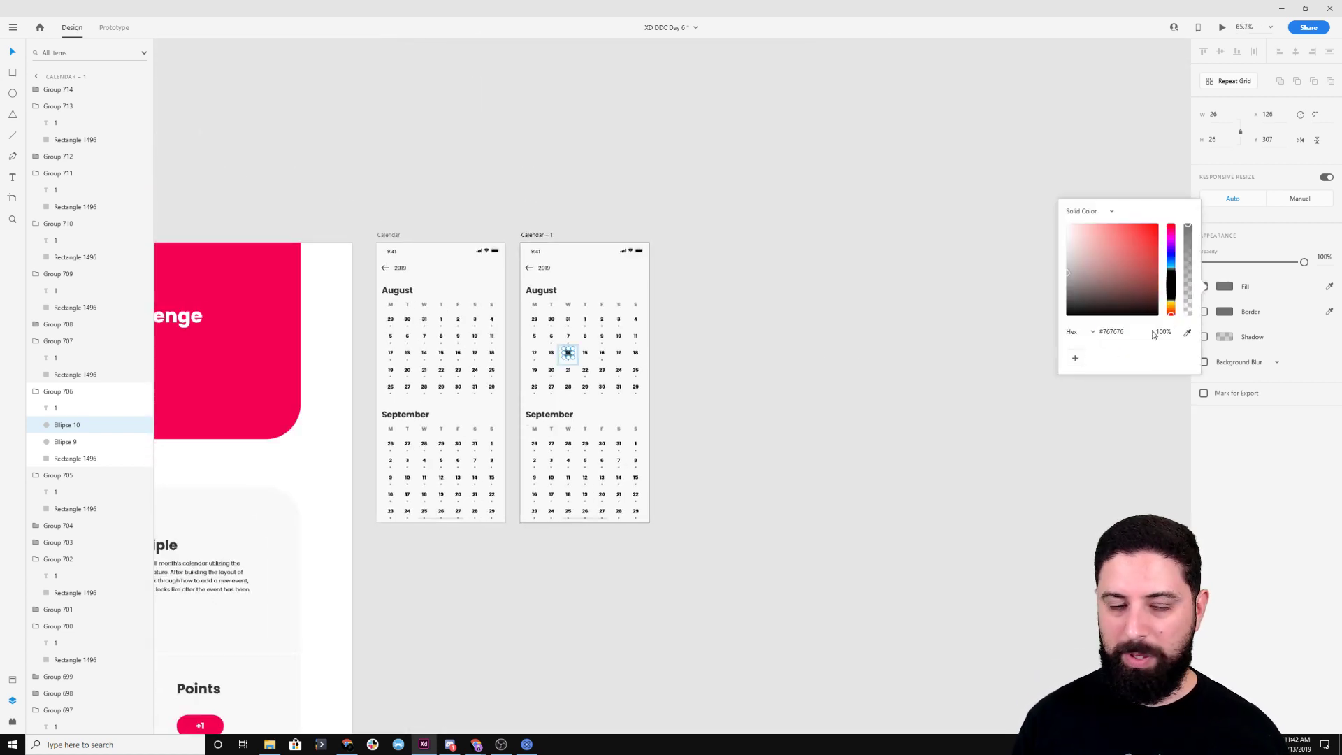
{"action": "left_click", "coordinate": [274, 369]}
Change the text color of the number 14 in the pink circle to white
{"action": "scroll", "coordinate": [596, 359], "scroll_direction": "up", "scroll_amount": 1}
{"action": "scroll", "coordinate": [562, 361], "scroll_direction": "up", "scroll_amount": 5}
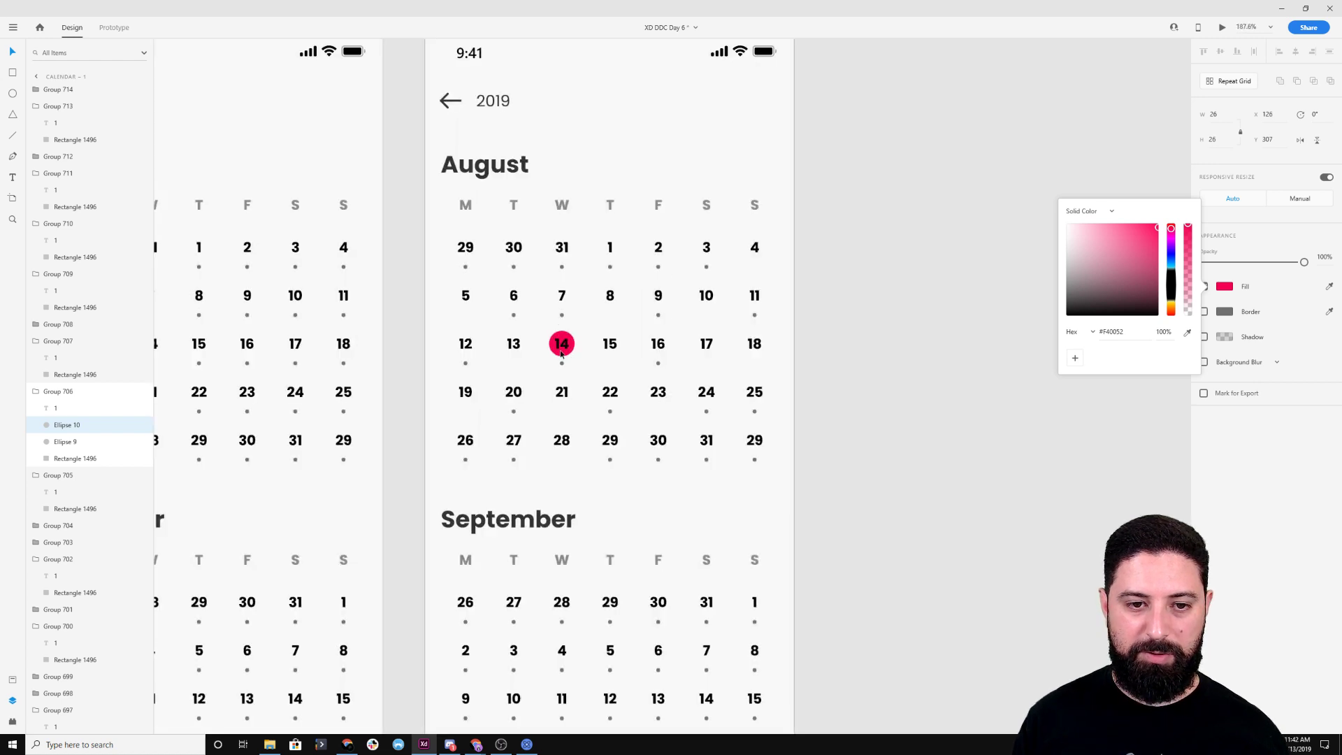
{"action": "left_click", "coordinate": [563, 355]}
{"action": "left_click", "coordinate": [1225, 437]}
{"action": "left_click_drag", "start_coordinate": [1129, 412], "coordinate": [1053, 363]}
{"action": "left_click", "coordinate": [902, 294]}
Recolor all date numbers before August 14, including 29 to 31, with the gray sampled from the weekday letters
{"action": "scroll", "coordinate": [901, 295], "scroll_direction": "down", "scroll_amount": 3}
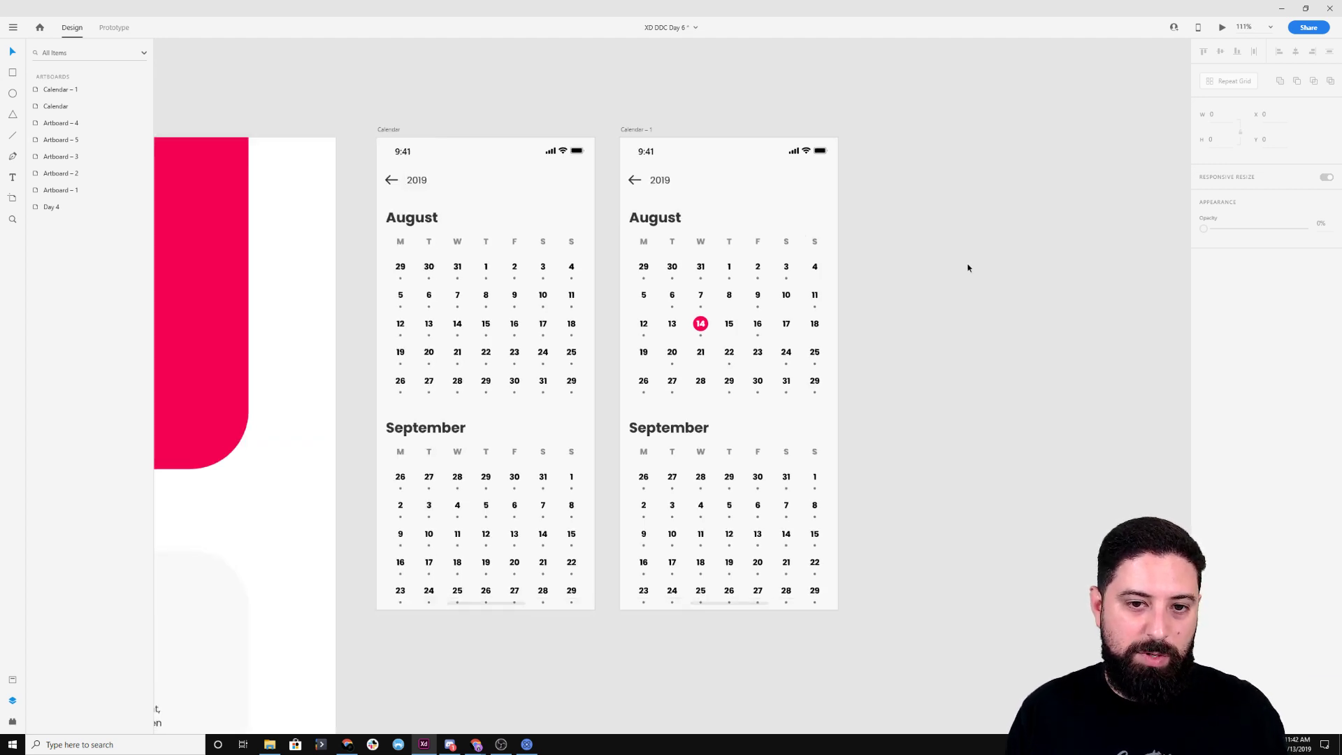
{"action": "left_click", "coordinate": [643, 267], "text": "ctrl"}
{"action": "left_click", "coordinate": [673, 267], "text": "ctrl+shift"}
{"action": "left_click", "coordinate": [701, 267], "text": "ctrl+shift"}
{"action": "left_click", "coordinate": [730, 267], "text": "ctrl+shift"}
{"action": "left_click", "coordinate": [758, 267], "text": "ctrl+shift"}
{"action": "left_click", "coordinate": [786, 267], "text": "ctrl+shift"}
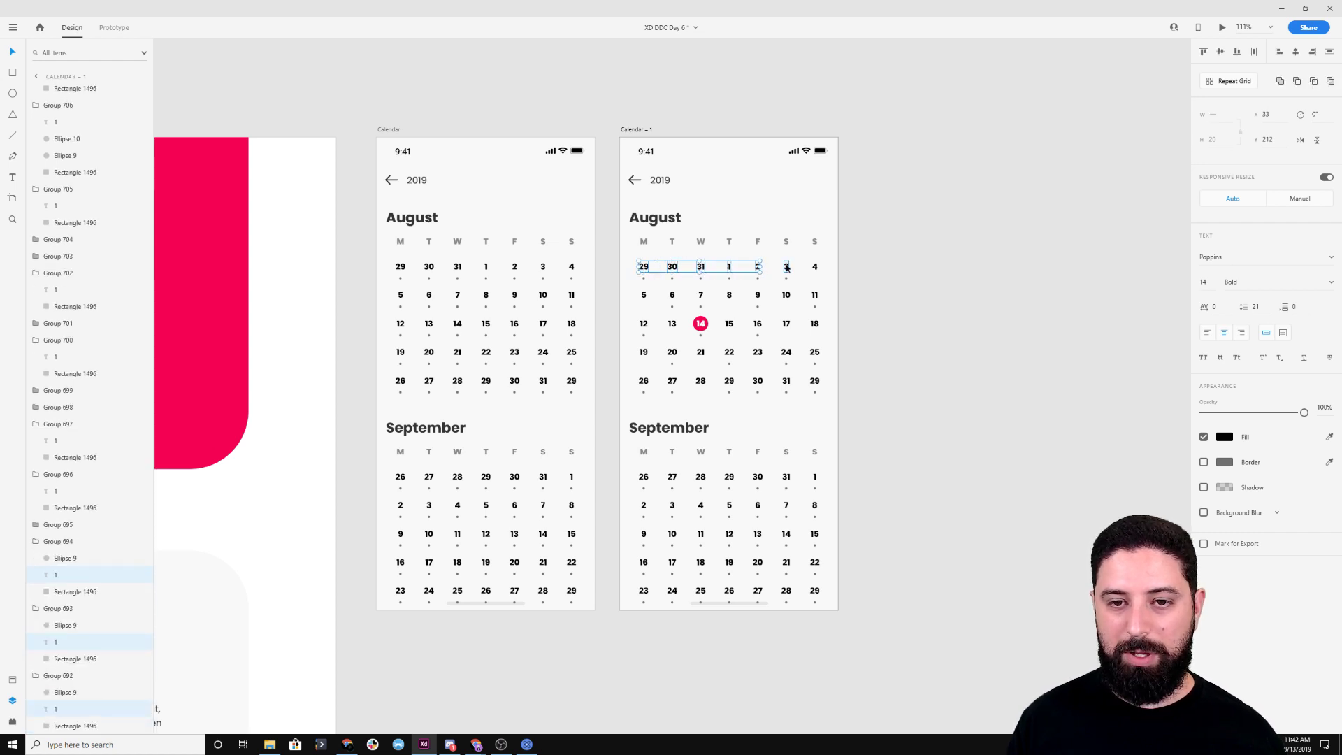
{"action": "left_click", "coordinate": [815, 267], "text": "ctrl+shift"}
{"action": "left_click", "coordinate": [815, 296], "text": "ctrl+shift"}
{"action": "left_click", "coordinate": [786, 295], "text": "ctrl+shift"}
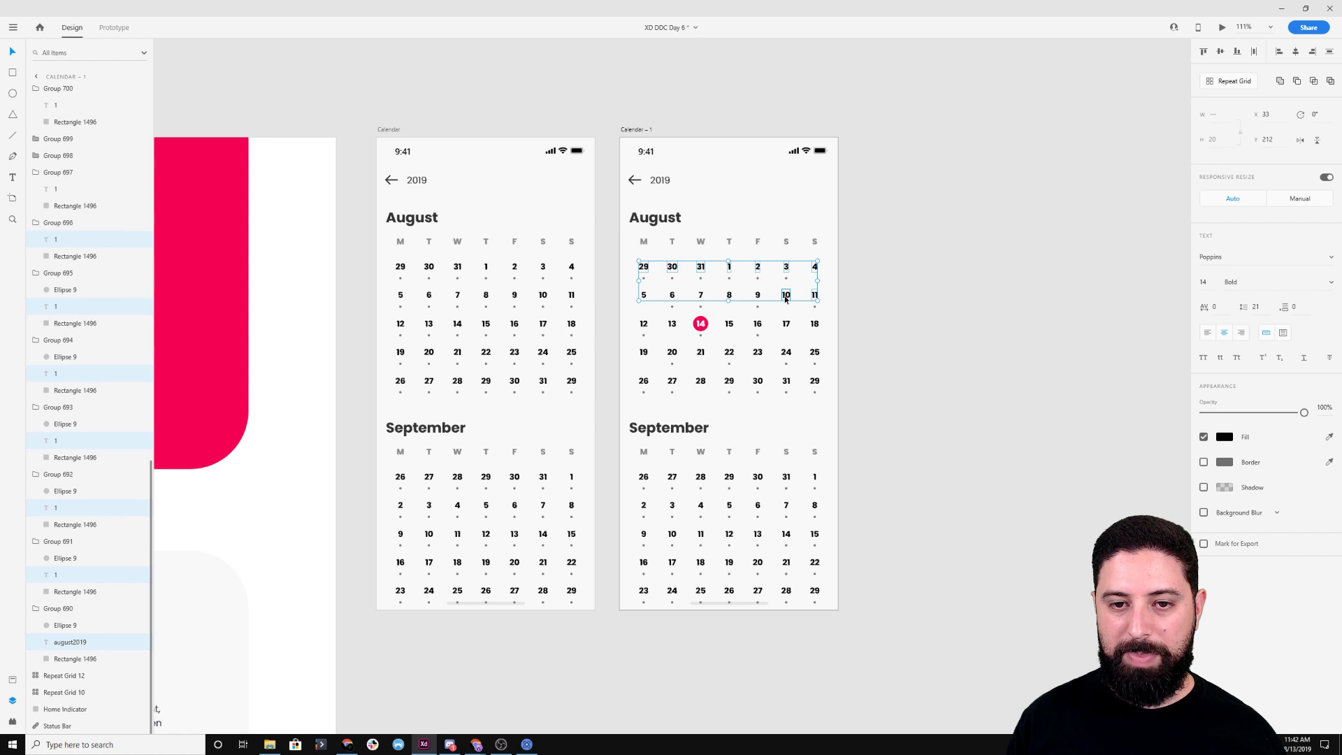
{"action": "left_click", "coordinate": [757, 295], "text": "ctrl+shift"}
{"action": "left_click", "coordinate": [729, 295], "text": "ctrl+shift"}
{"action": "left_click", "coordinate": [702, 296], "text": "ctrl+shift"}
{"action": "left_click", "coordinate": [672, 295], "text": "ctrl+shift"}
{"action": "left_click", "coordinate": [644, 295], "text": "ctrl+shift"}
{"action": "left_click", "coordinate": [644, 324], "text": "ctrl+shift"}
{"action": "left_click", "coordinate": [673, 323], "text": "ctrl+shift"}
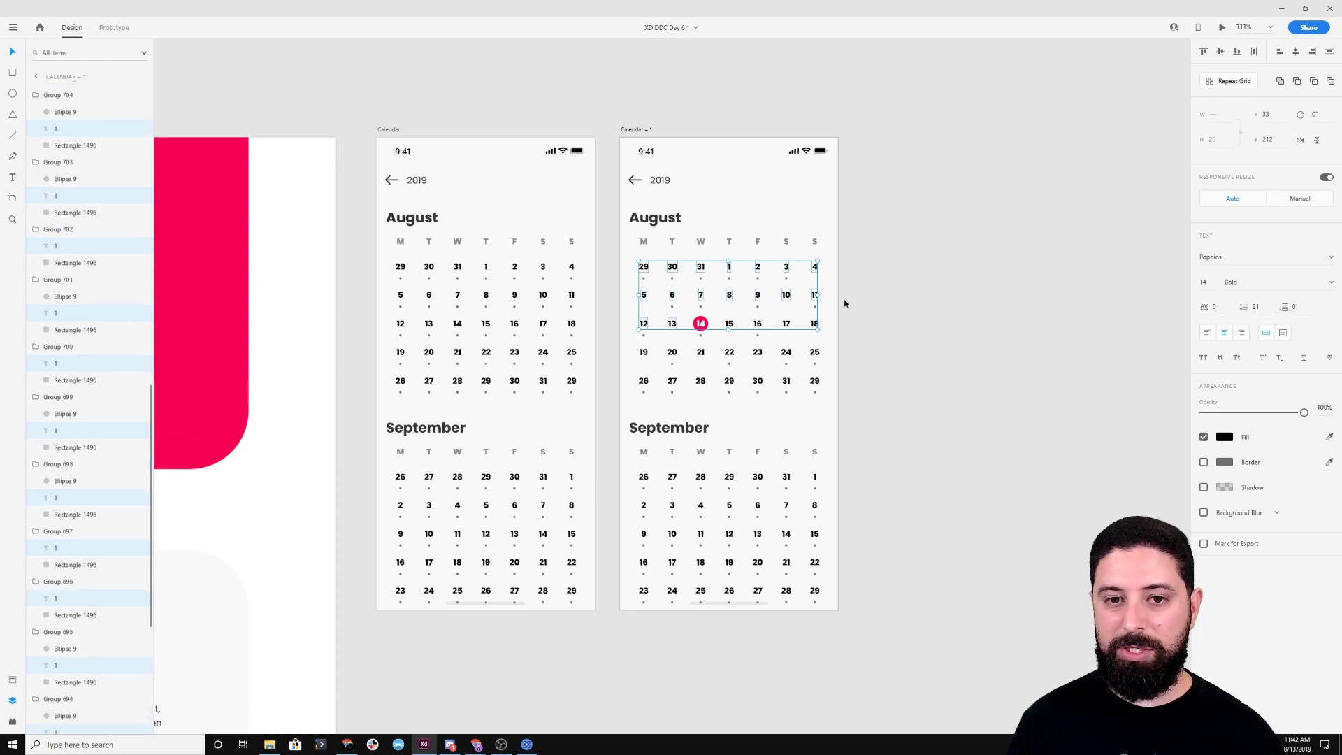
{"action": "scroll", "coordinate": [735, 280], "scroll_direction": "up", "scroll_amount": 4}
{"action": "left_click", "coordinate": [1225, 437]}
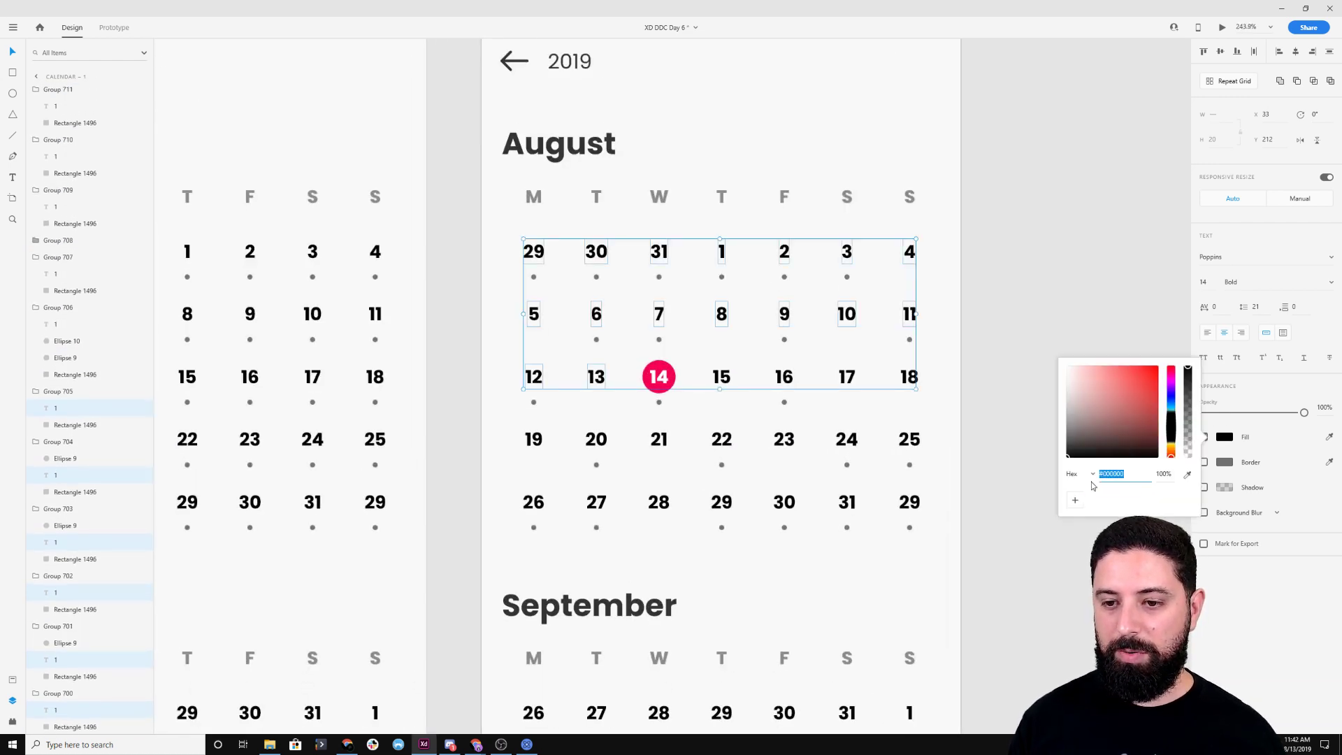
{"action": "left_click", "coordinate": [1188, 475]}
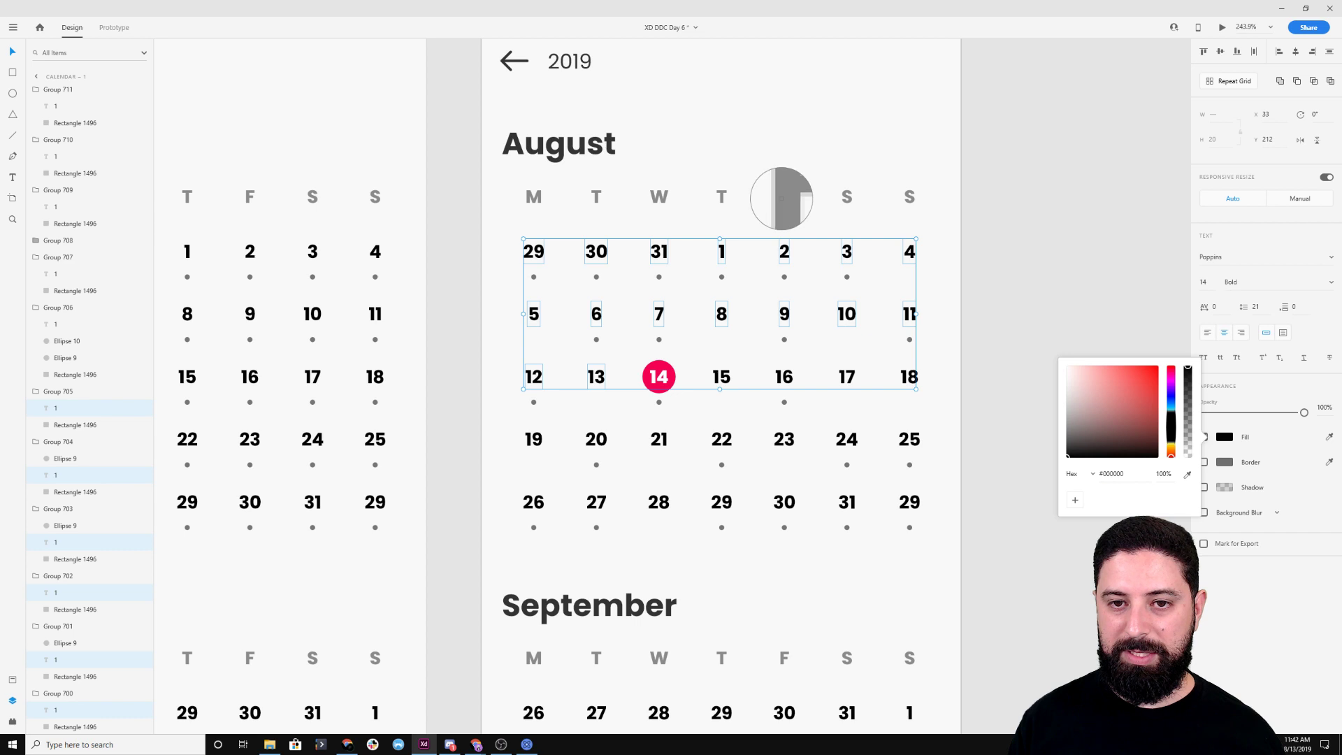
{"action": "left_click", "coordinate": [784, 198]}
{"action": "left_click", "coordinate": [1011, 234]}
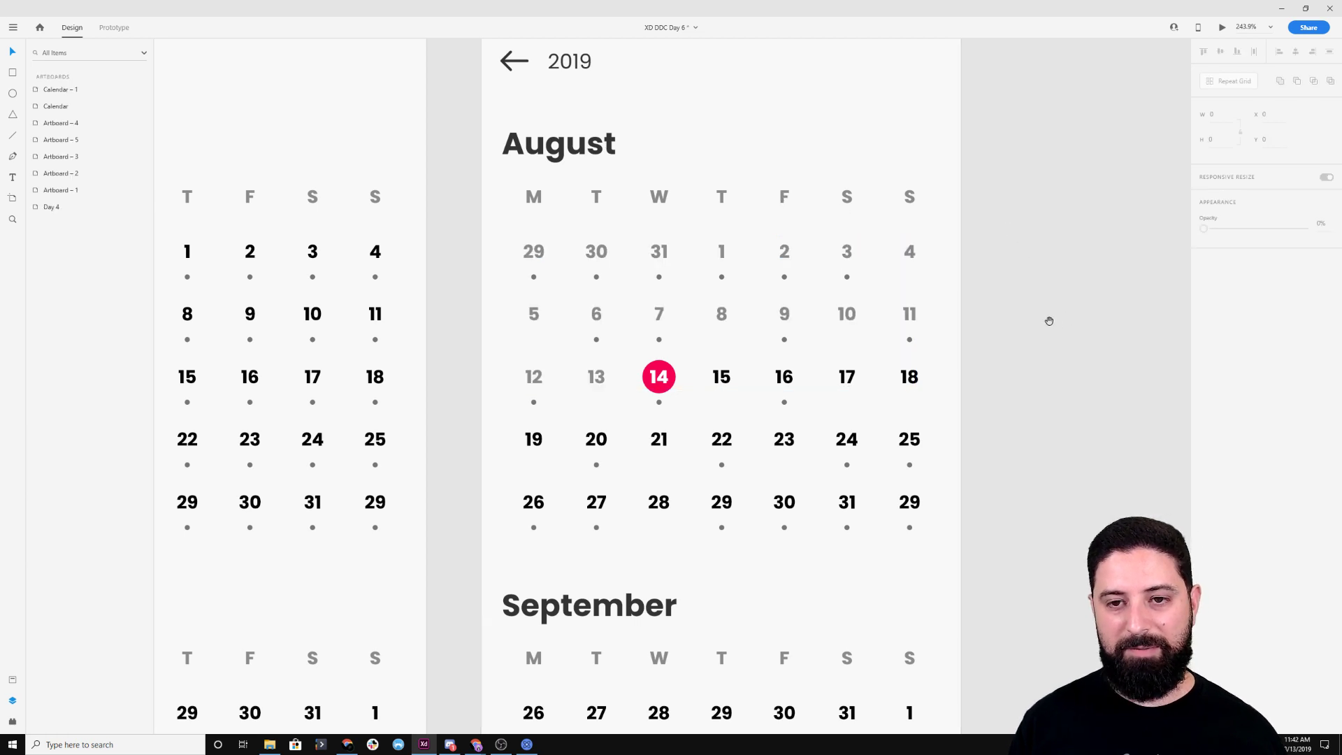
Switch to Nucleo, search for "search" and add the 24px outline magnifying-glass icon to the duplicated artboard's header area
{"action": "left_click_drag", "start_coordinate": [1051, 321], "coordinate": [830, 208]}
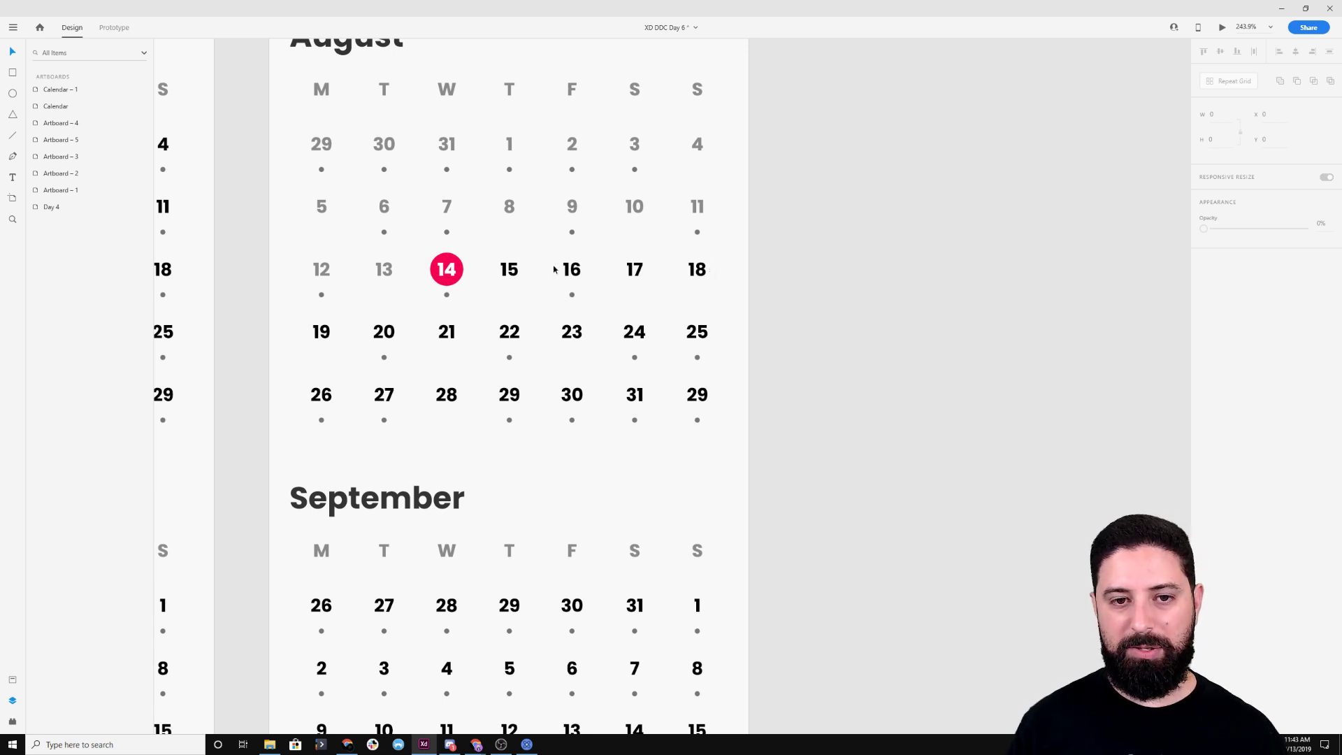
{"action": "scroll", "coordinate": [554, 270], "scroll_direction": "down", "scroll_amount": 6}
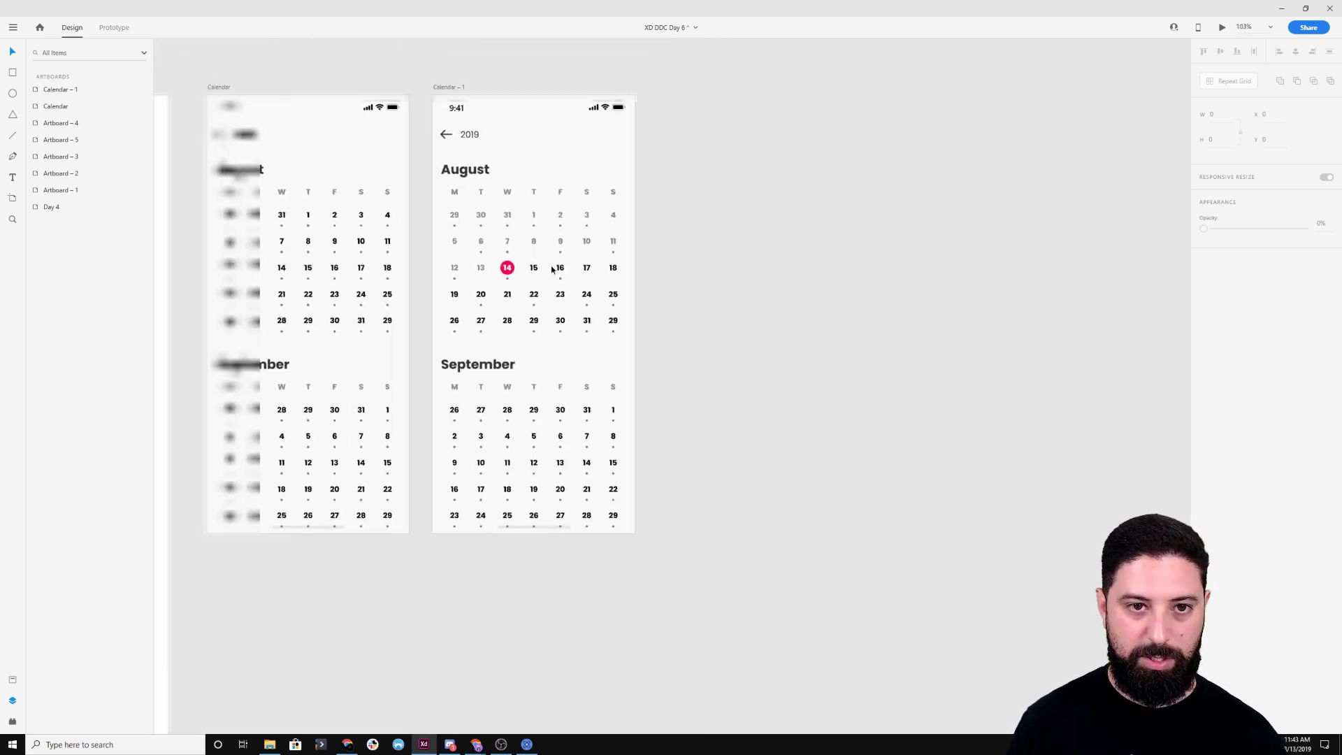
{"action": "left_click", "coordinate": [526, 745]}
{"action": "left_click", "coordinate": [502, 148]}
{"action": "key", "text": "ctrl+a"}
{"action": "type", "text": "search"}
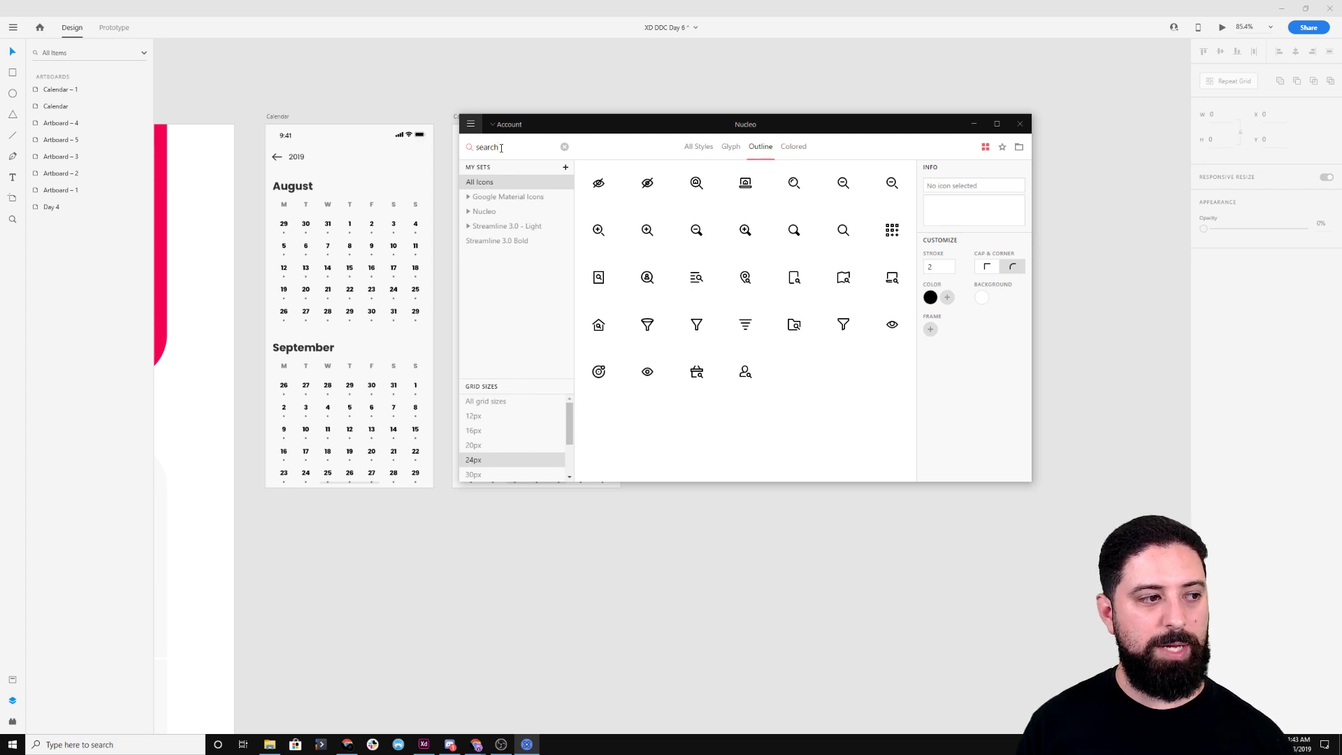
{"action": "left_click_drag", "start_coordinate": [560, 125], "coordinate": [768, 113]}
{"action": "left_click_drag", "start_coordinate": [1057, 221], "coordinate": [601, 165]}
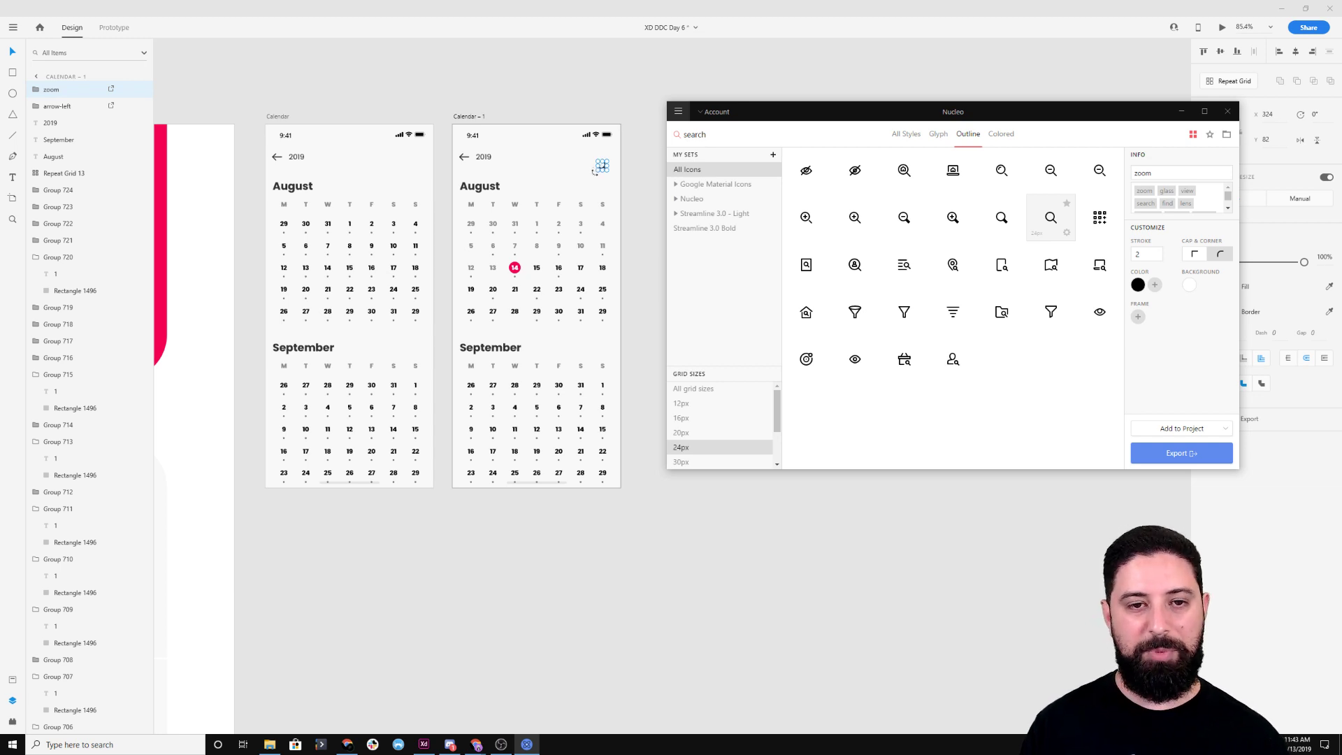
Search Nucleo for "add" and place the 24px outline plus icon near the magnifying glass on the Calendar – 1 artboard
{"action": "double_click", "coordinate": [720, 131]}
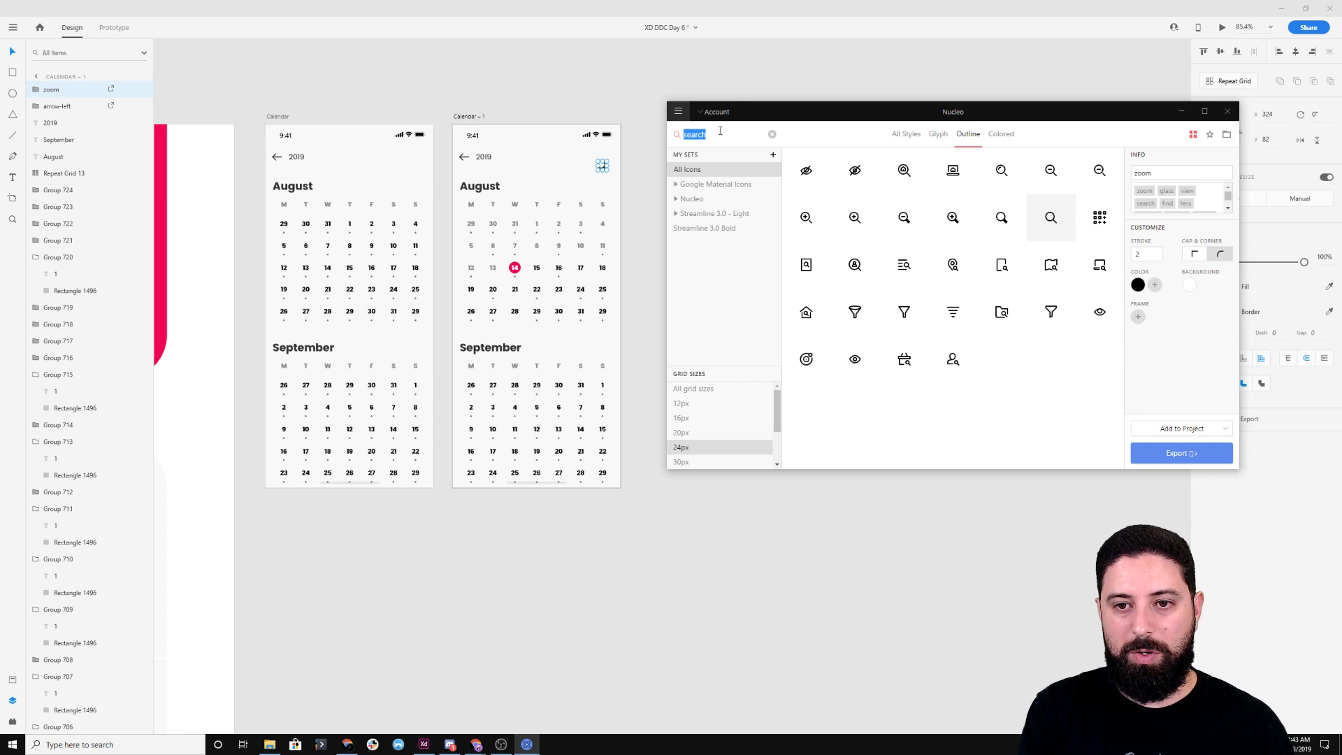
{"action": "type", "text": "add"}
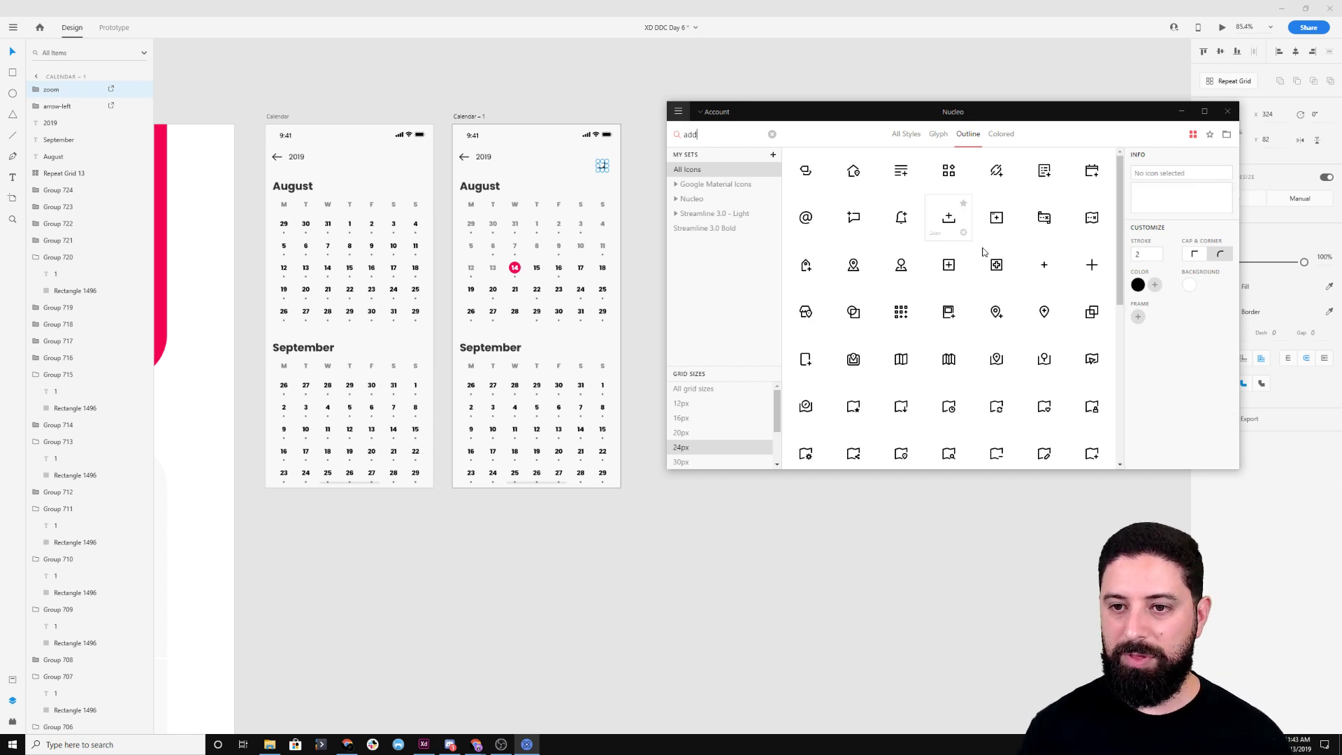
{"action": "left_click_drag", "start_coordinate": [1101, 276], "coordinate": [532, 204]}
{"action": "left_click", "coordinate": [577, 85]}
Space the magnifying glass beside the plus icon and move both to the right end of the header, level with the back arrow
{"action": "scroll", "coordinate": [590, 131], "scroll_direction": "up", "scroll_amount": 4}
{"action": "key", "text": "Left"}
{"action": "key", "text": "Left"}
{"action": "key", "text": "Left"}
{"action": "key", "text": "Left"}
{"action": "key", "text": "Left"}
{"action": "key", "text": "Left"}
{"action": "key", "text": "Left"}
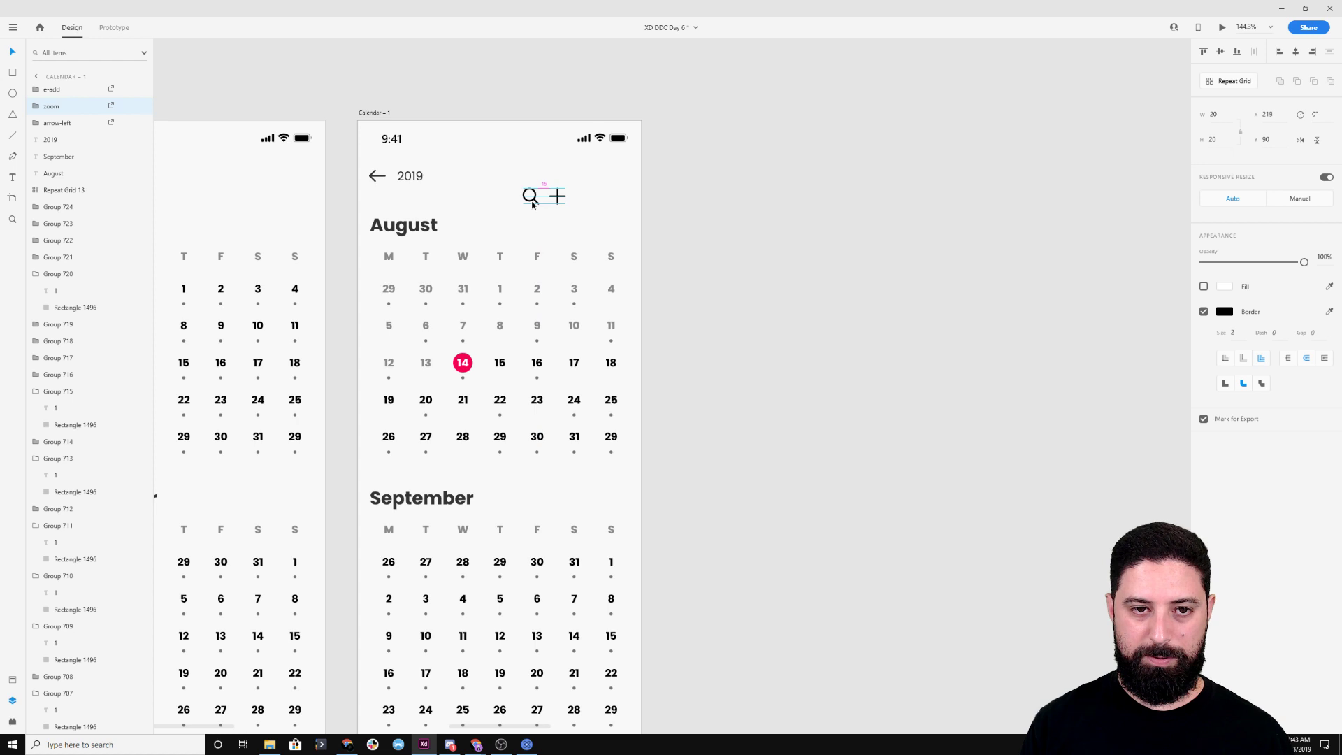
{"action": "left_click", "coordinate": [554, 197], "text": "shift"}
{"action": "left_click_drag", "start_coordinate": [557, 199], "coordinate": [623, 179]}
{"action": "left_click", "coordinate": [763, 195]}
{"action": "scroll", "coordinate": [763, 196], "scroll_direction": "down", "scroll_amount": 5}
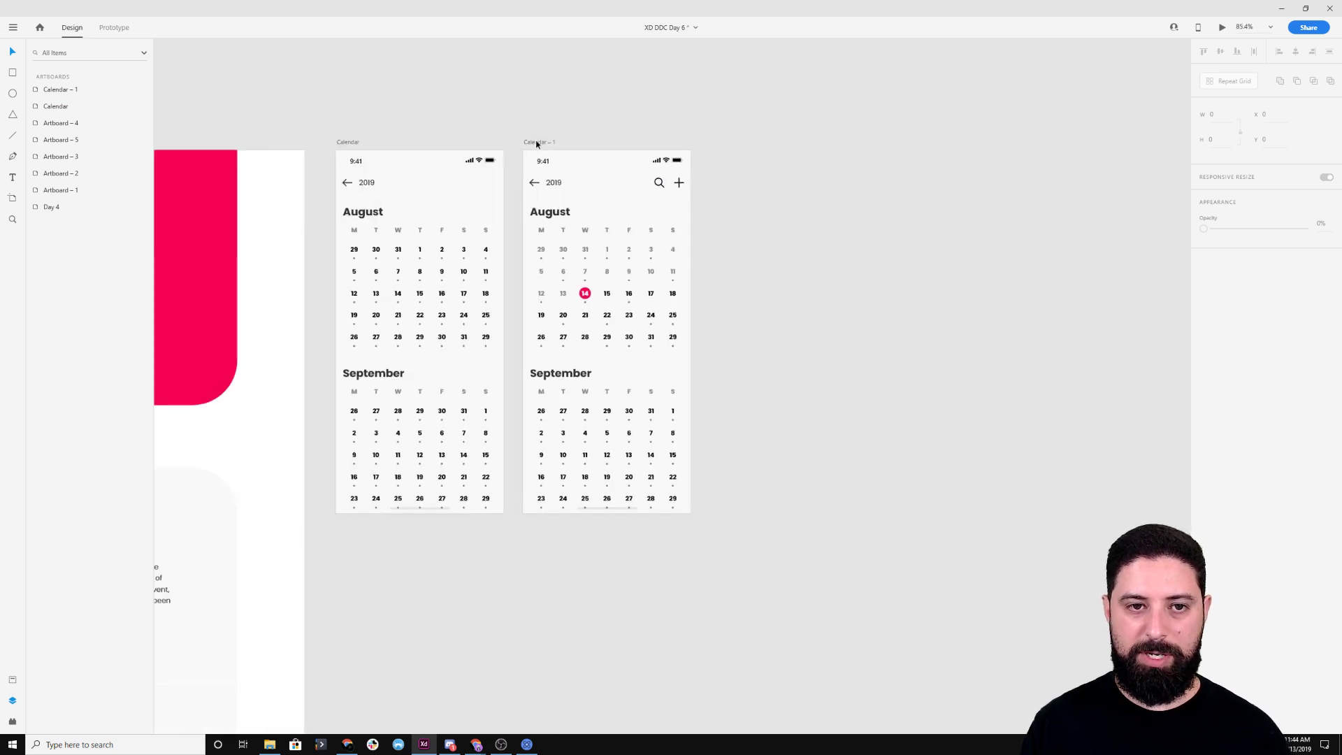
Move the Calendar – 1 artboard farther from the Calendar artboard and place a duplicate of it to its right
{"action": "left_click_drag", "start_coordinate": [539, 142], "coordinate": [574, 141]}
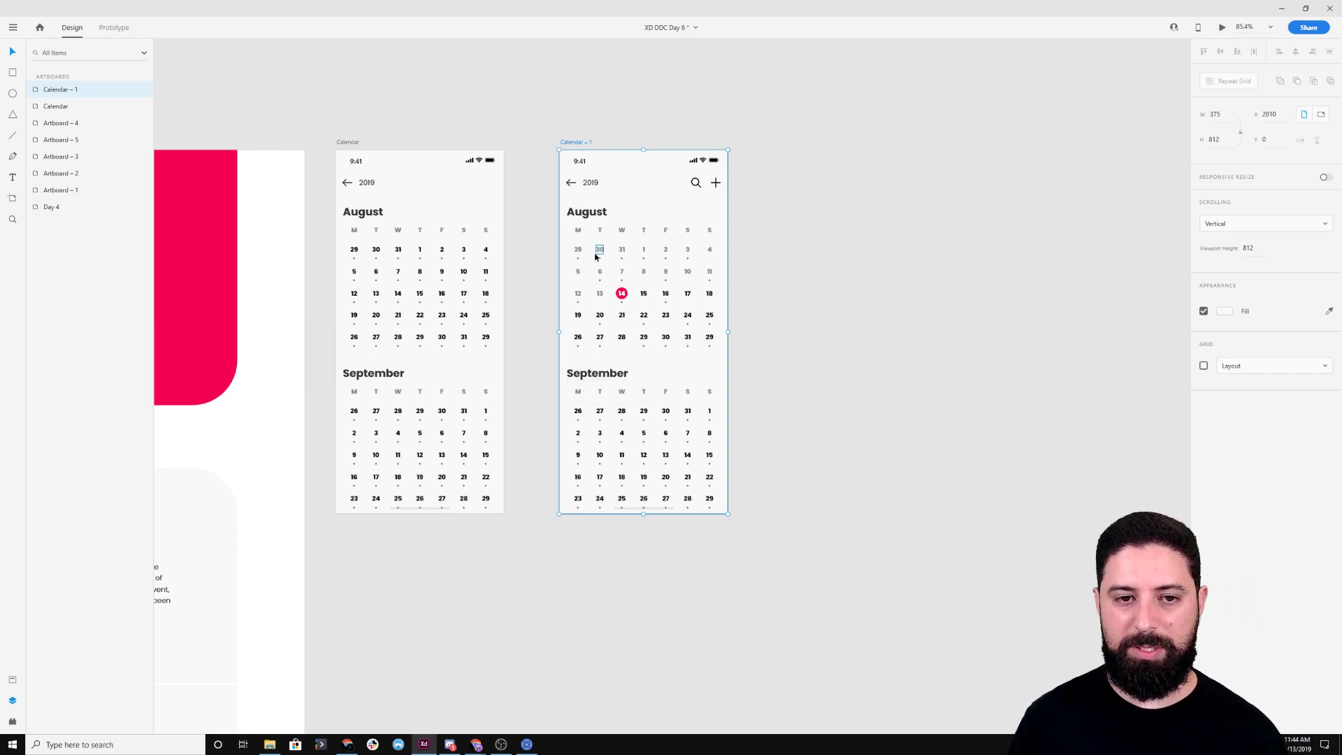
{"action": "left_click", "coordinate": [841, 234]}
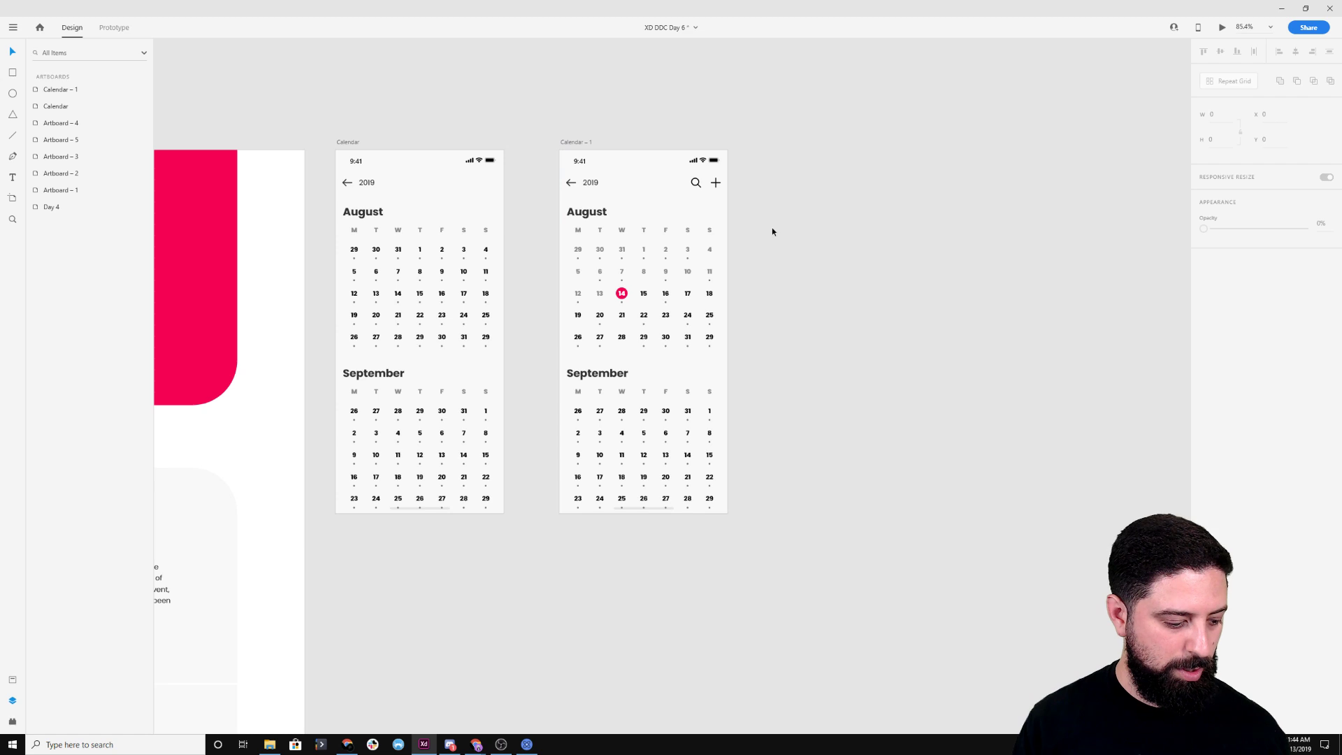
{"action": "left_click", "coordinate": [569, 145]}
{"action": "double_click", "coordinate": [569, 144]}
{"action": "left_click", "coordinate": [653, 140]}
{"action": "left_click_drag", "start_coordinate": [572, 144], "coordinate": [795, 140]}
{"action": "scroll", "coordinate": [776, 132], "scroll_direction": "right", "scroll_amount": 5}
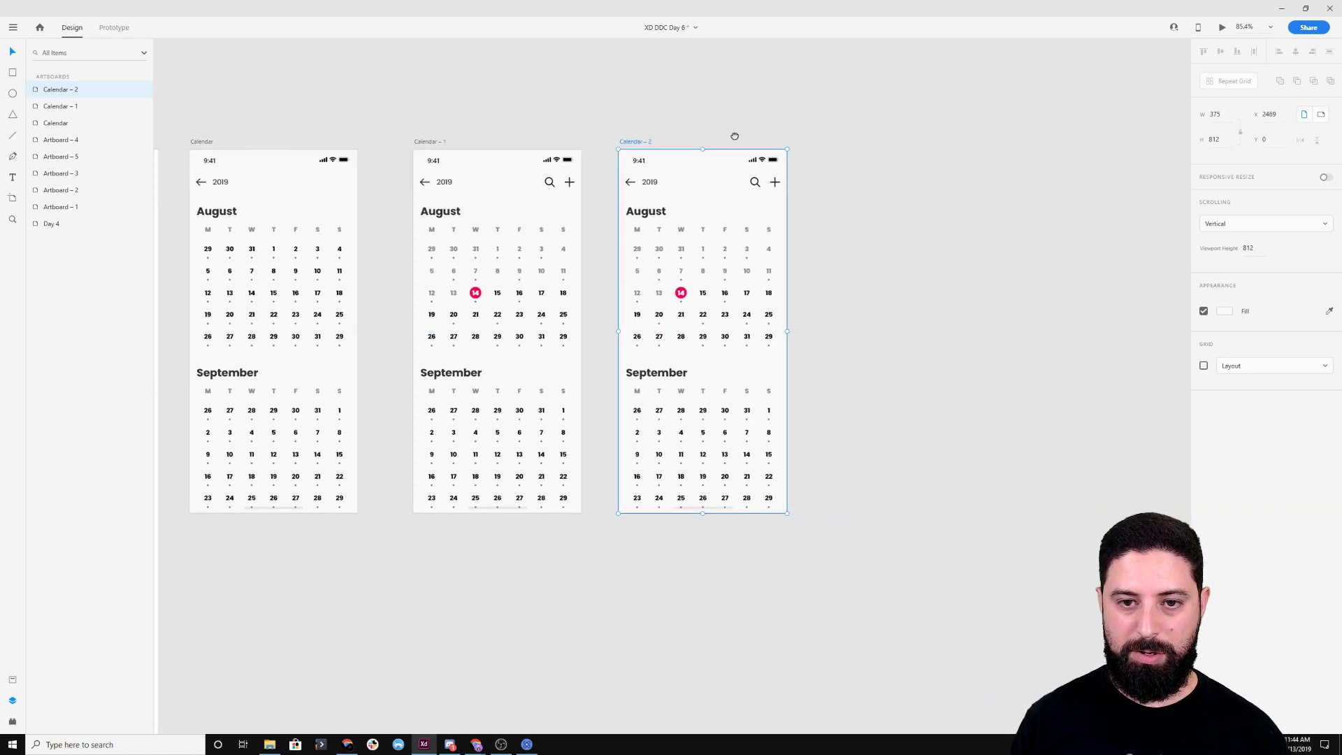
Set the August heading on the new Calendar – 2 artboard to Poppins Regular, size 16, matching the 2019 text style
{"action": "scroll", "coordinate": [652, 230], "scroll_direction": "up", "scroll_amount": 5}
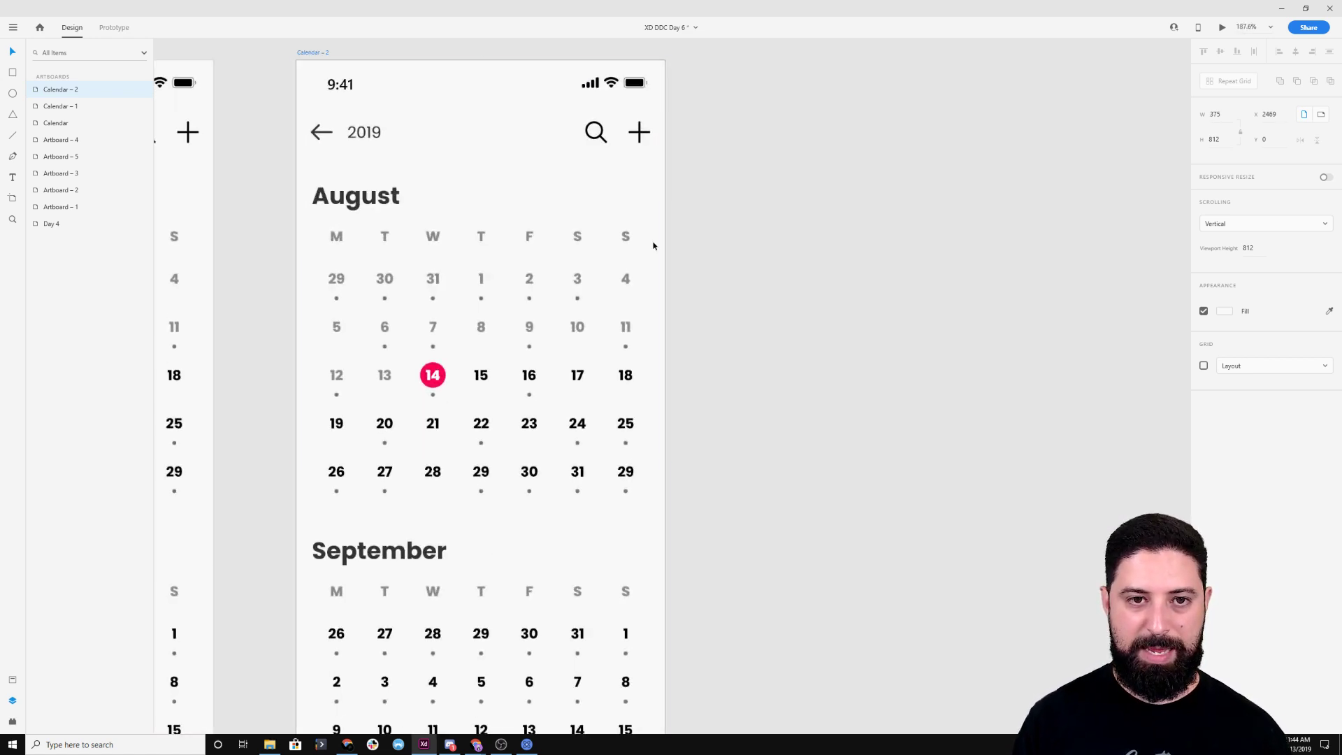
{"action": "left_click", "coordinate": [355, 207]}
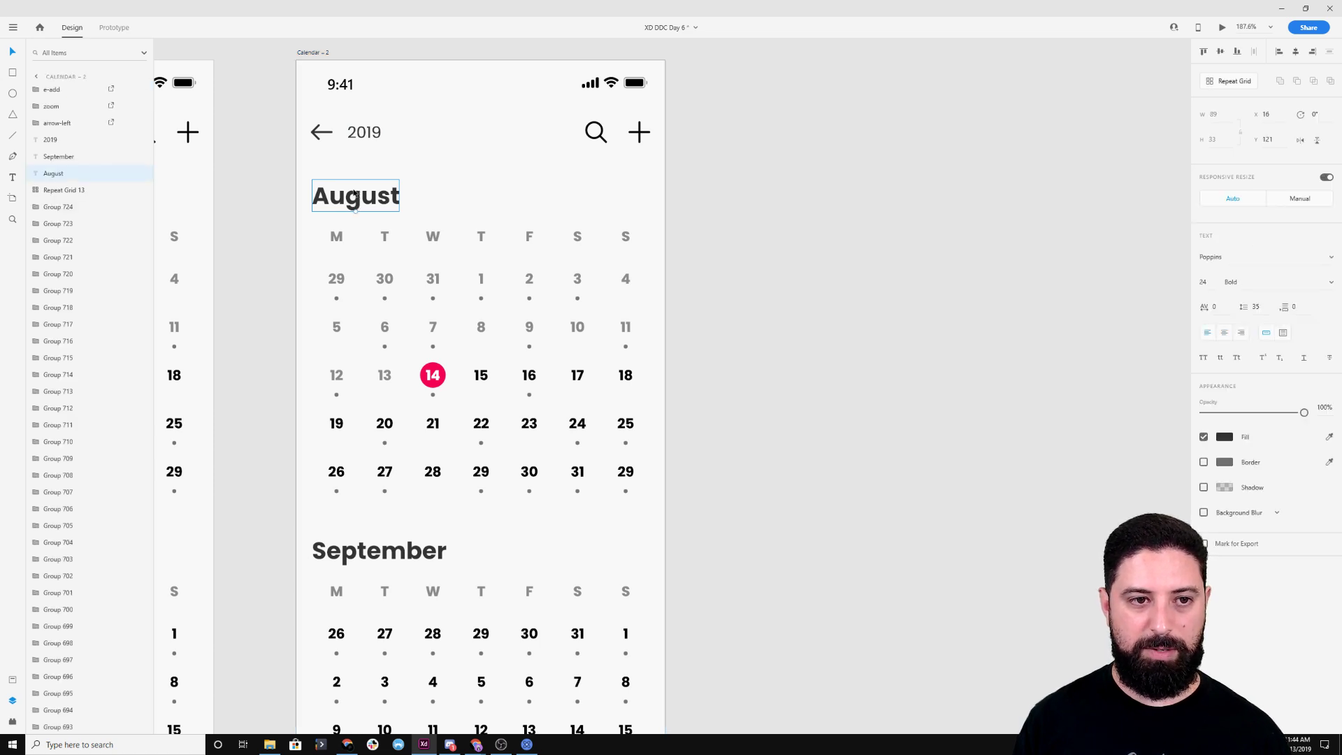
{"action": "left_click", "coordinate": [369, 135]}
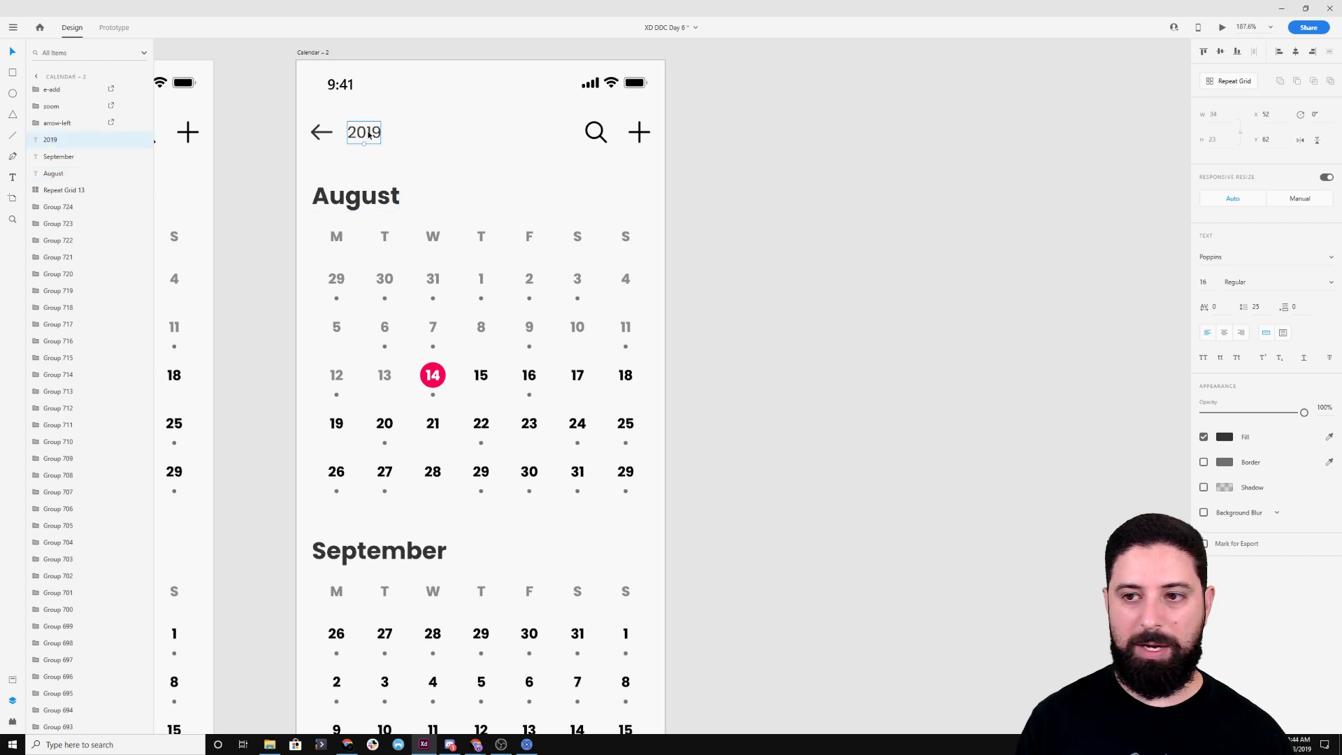
{"action": "left_click", "coordinate": [355, 198]}
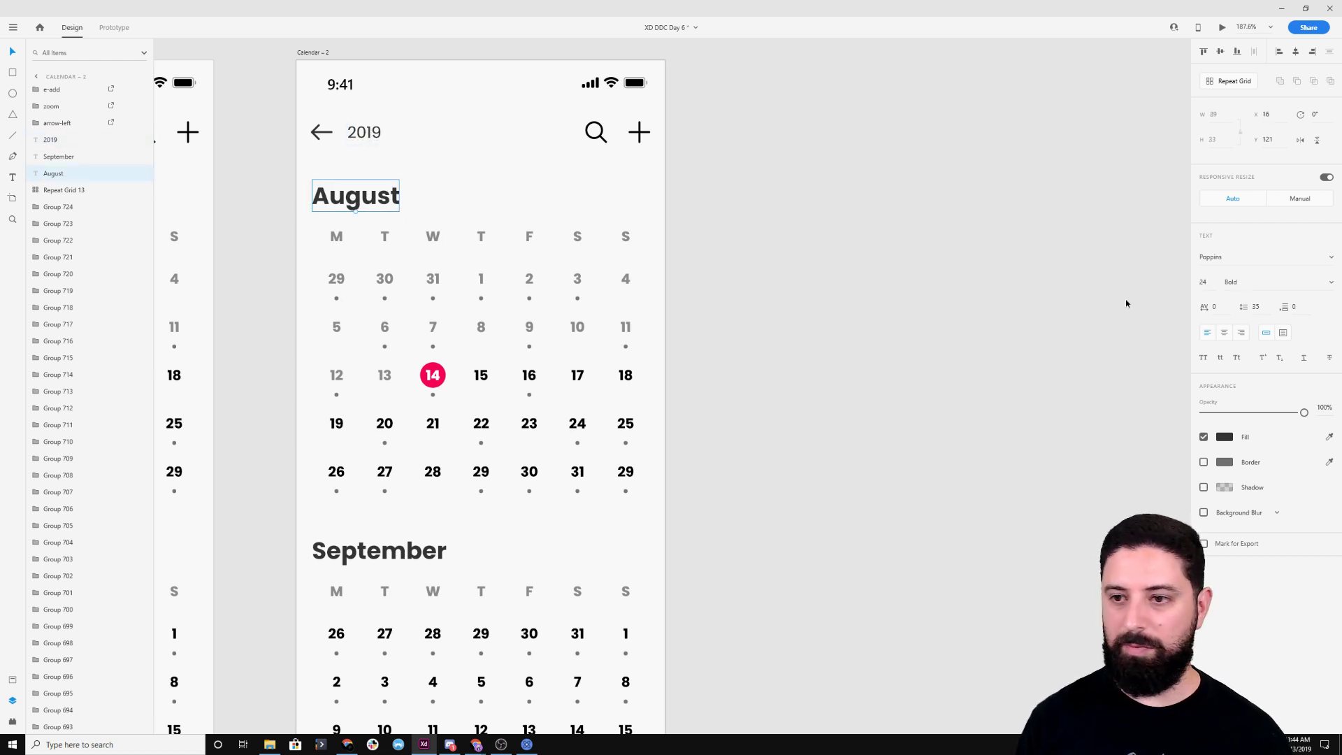
{"action": "left_click", "coordinate": [1207, 283]}
{"action": "type", "text": "16"}
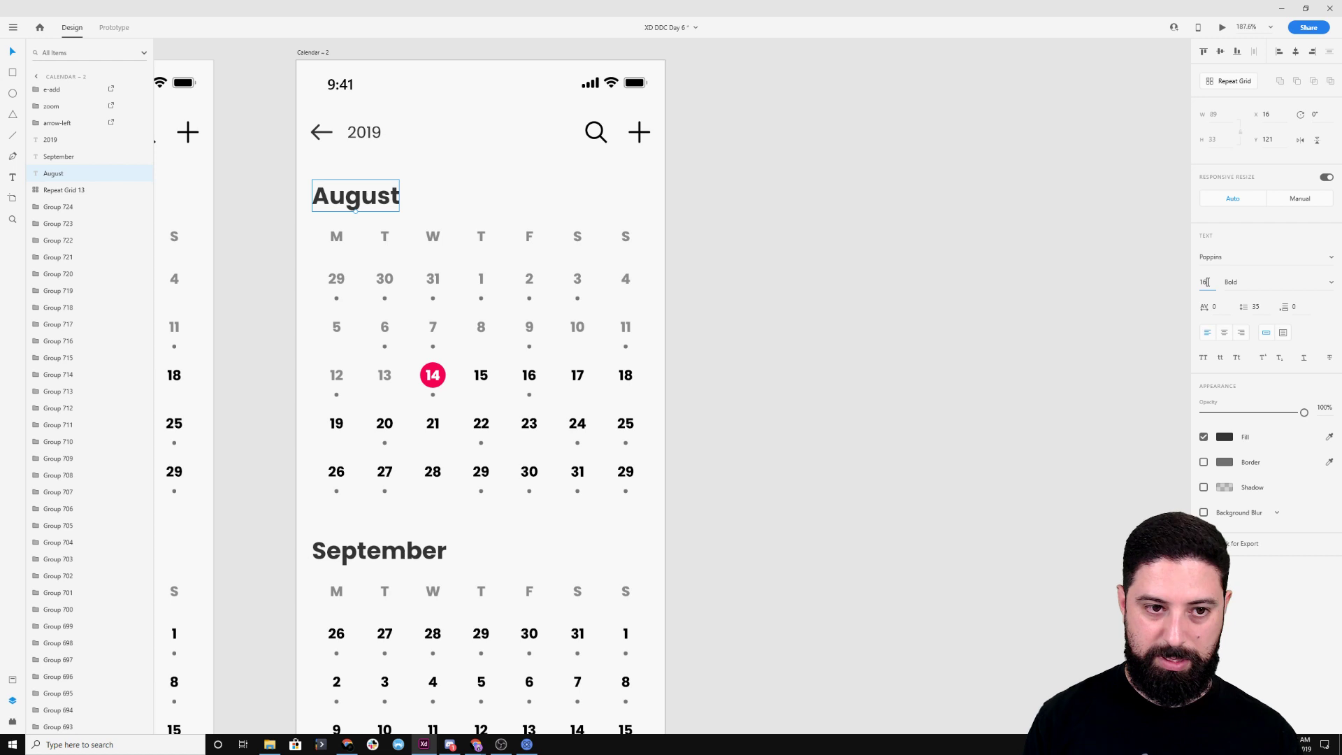
{"action": "key", "text": "Tab"}
{"action": "type", "text": "Bold"}
{"action": "key", "text": "Tab"}
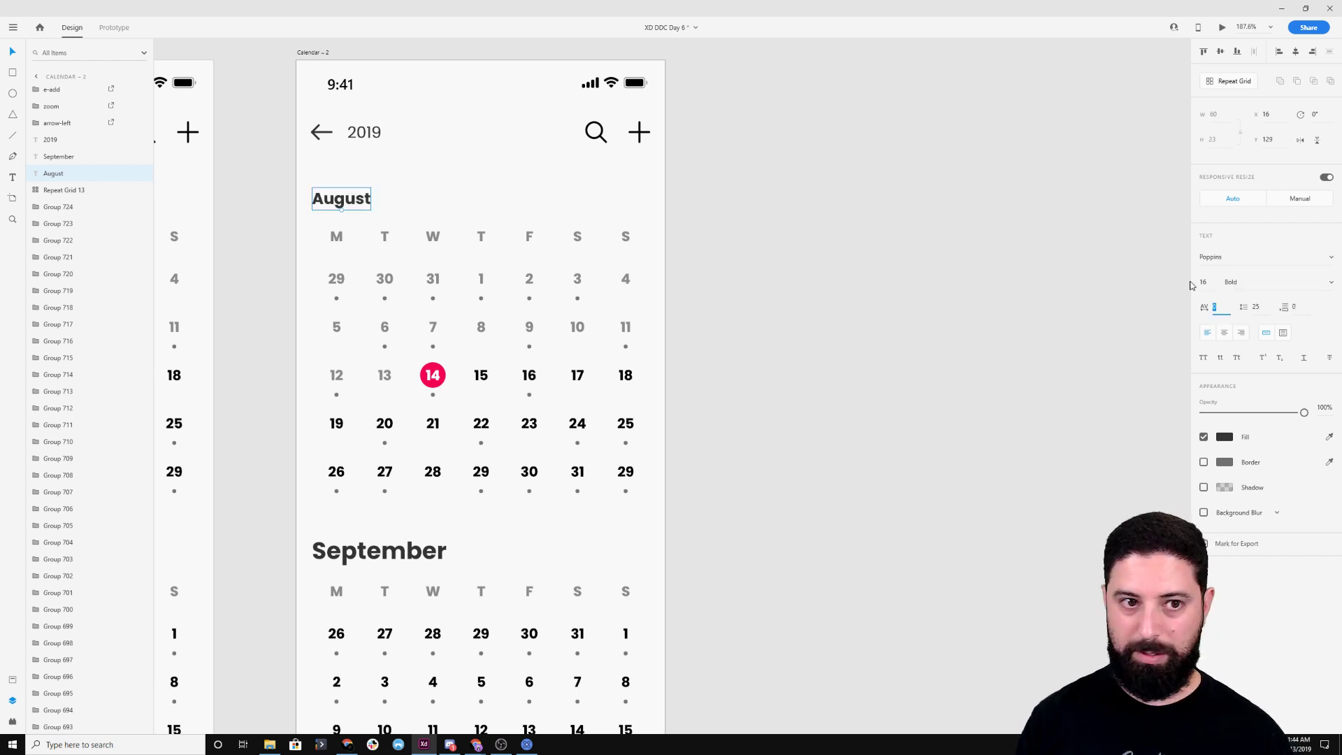
{"action": "left_click", "coordinate": [1272, 285]}
{"action": "type", "text": "Regular"}
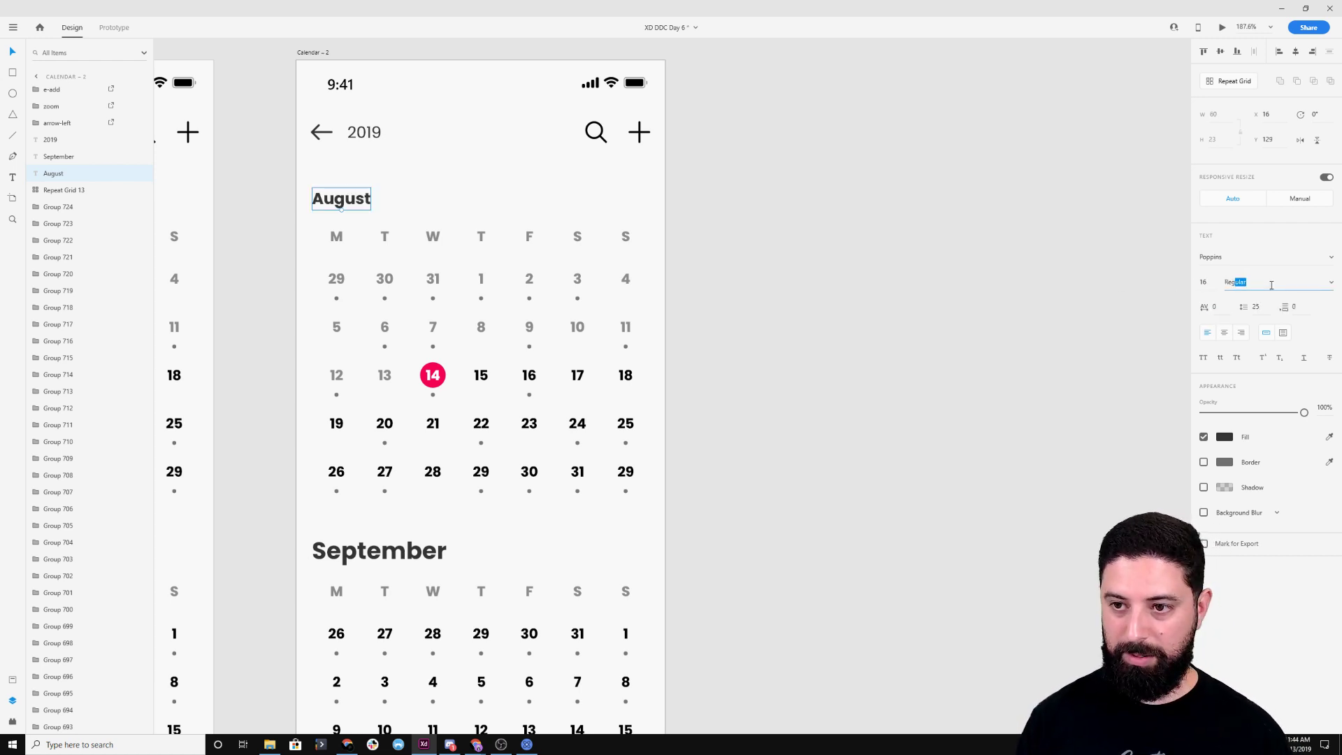
{"action": "key", "text": "Return"}
{"action": "left_click", "coordinate": [1163, 293]}
Delete the 2019 text in the Calendar – 2 header and put the August text in its place beside the back arrow
{"action": "left_click_drag", "start_coordinate": [336, 204], "coordinate": [323, 136]}
{"action": "left_click", "coordinate": [367, 137]}
{"action": "key", "text": "Delete"}
{"action": "key", "text": "Right"}
{"action": "key", "text": "Right"}
{"action": "key", "text": "Right"}
Move the weekday letters and the whole August date grid up, closer to the header on Calendar – 2
{"action": "left_click_drag", "start_coordinate": [282, 203], "coordinate": [626, 414]}
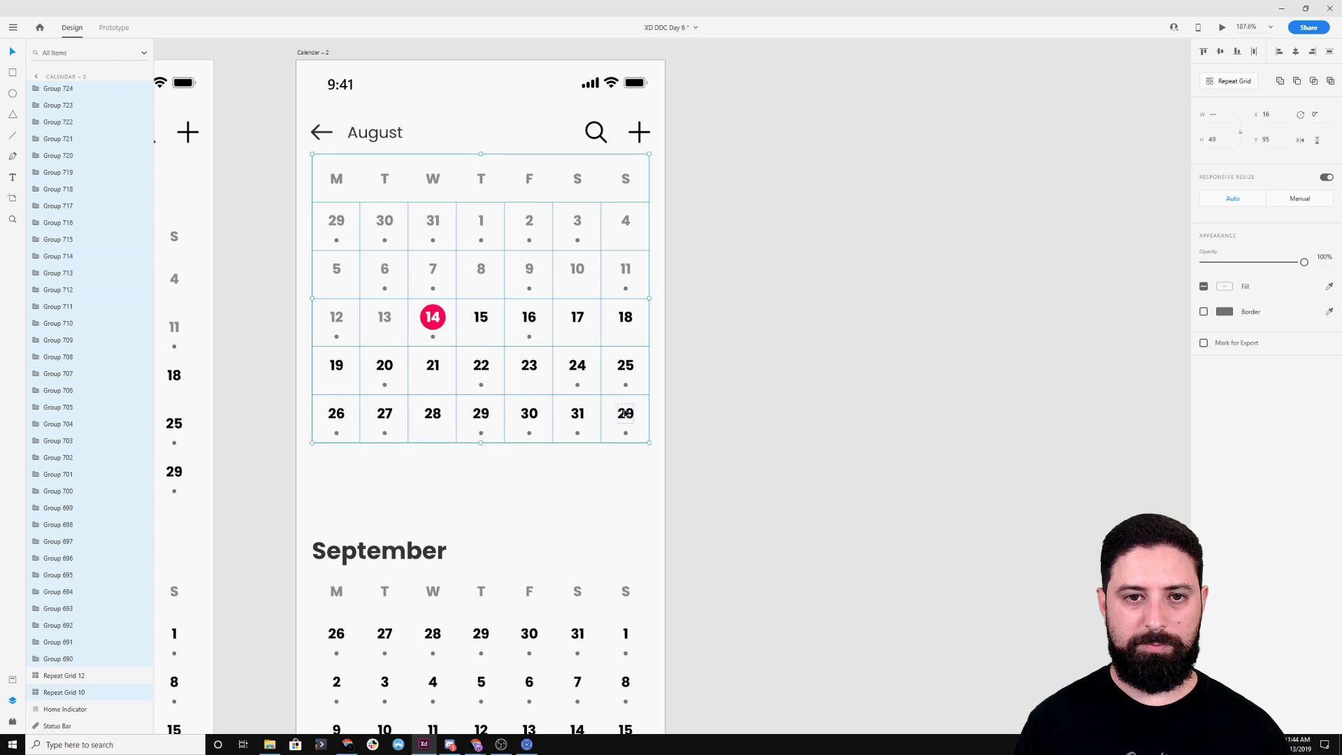
{"action": "left_click_drag", "start_coordinate": [627, 222], "coordinate": [627, 237]}
{"action": "left_click", "coordinate": [740, 228]}
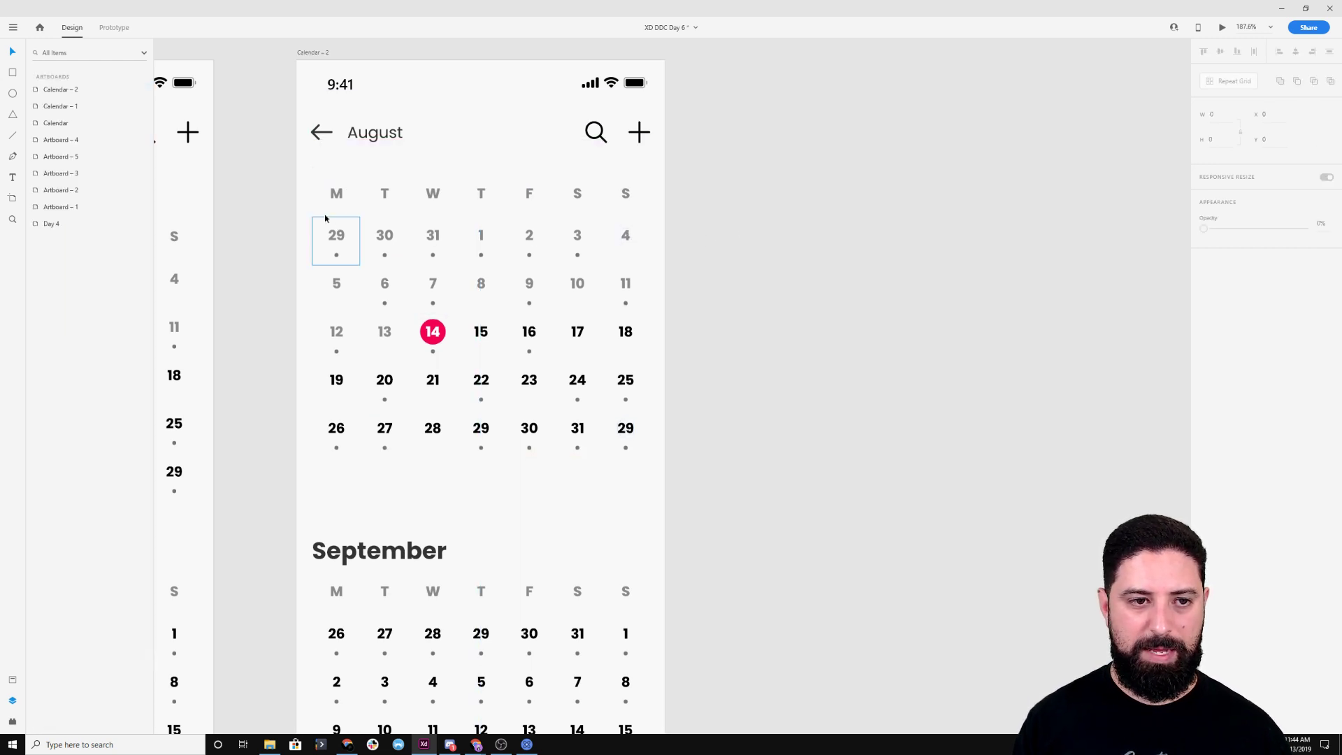
Draw a 375 px wide rectangle about 26 px high across the artboard, with no border, a black fill and 16% opacity
{"action": "key", "text": "r"}
{"action": "left_click_drag", "start_coordinate": [300, 224], "coordinate": [665, 249]}
{"action": "left_click_drag", "start_coordinate": [300, 234], "coordinate": [297, 233]}
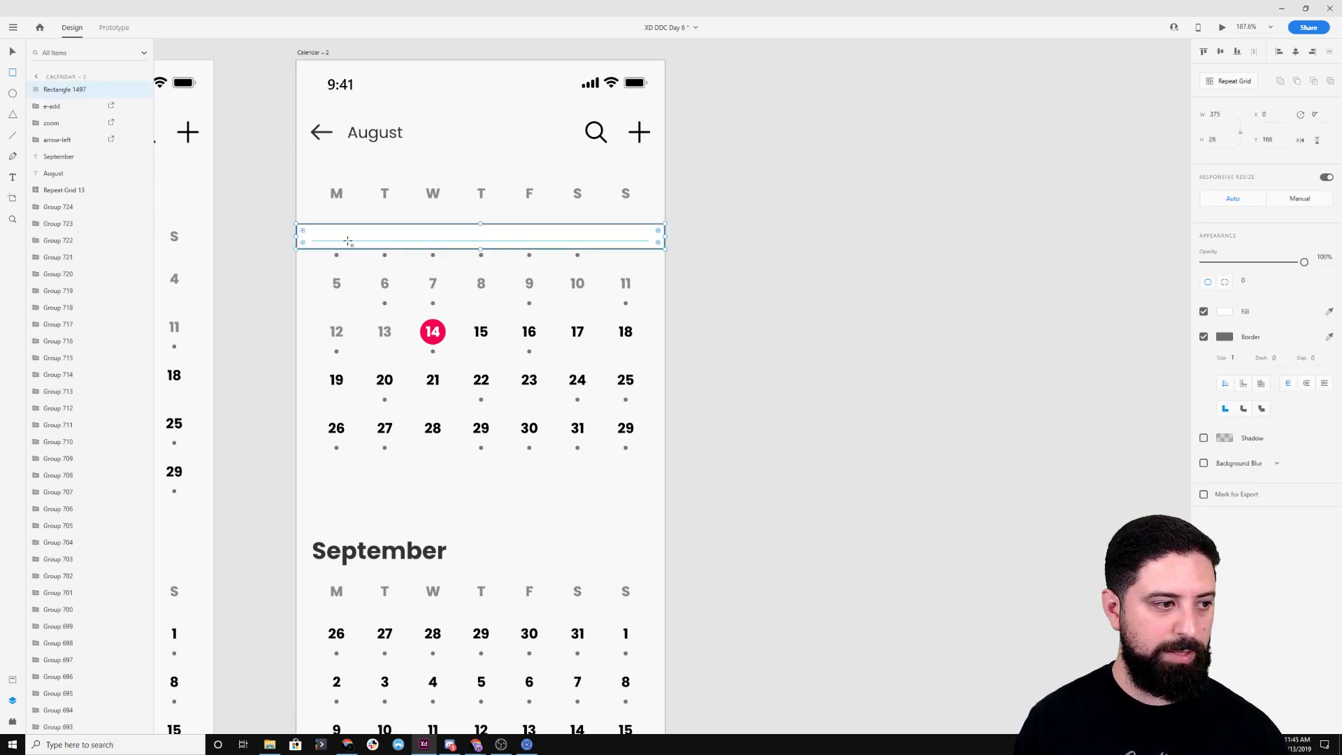
{"action": "left_click", "coordinate": [1204, 336]}
{"action": "left_click", "coordinate": [1225, 312]}
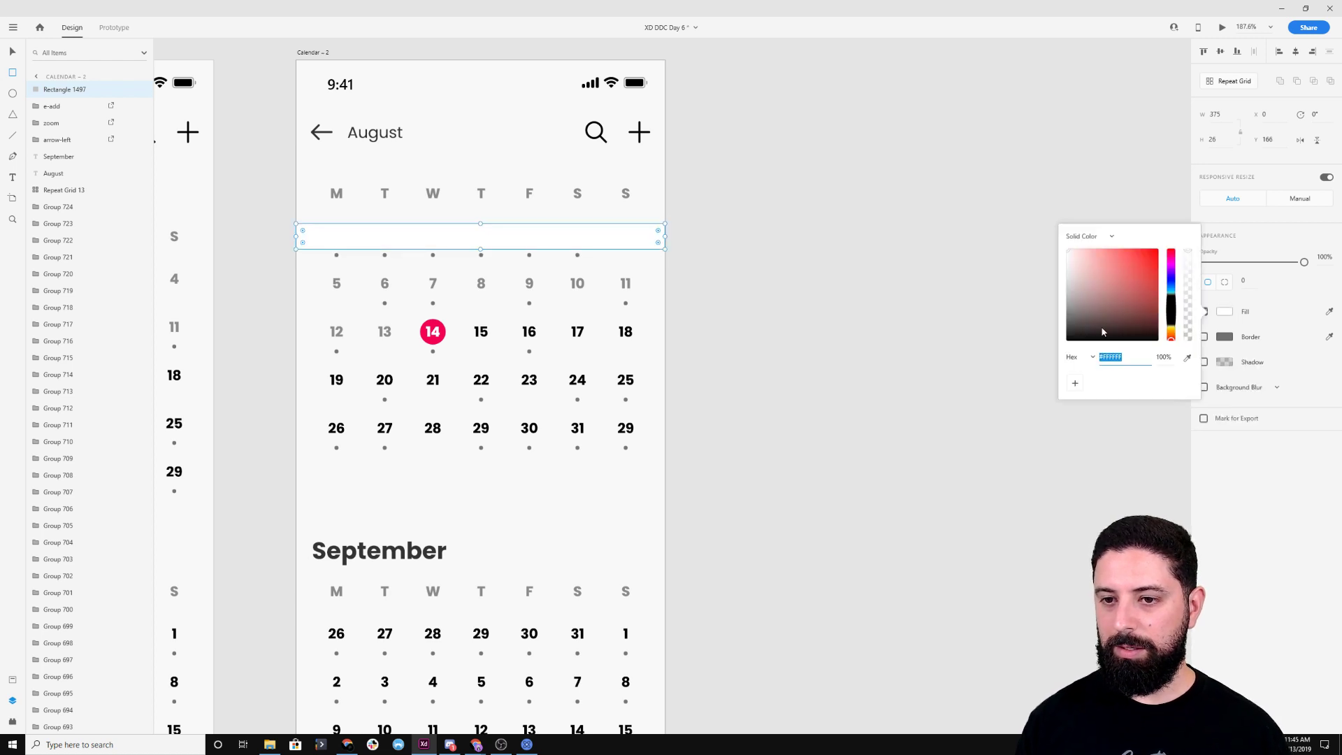
{"action": "left_click_drag", "start_coordinate": [1108, 329], "coordinate": [1175, 323]}
{"action": "left_click_drag", "start_coordinate": [1302, 264], "coordinate": [1222, 274]}
Set the rectangle's height to 1 and position it as a divider line between the weekday letters and the first date row
{"action": "left_click", "coordinate": [1216, 140]}
{"action": "type", "text": "1"}
{"action": "key", "text": "Return"}
{"action": "left_click", "coordinate": [14, 53]}
{"action": "scroll", "coordinate": [637, 223], "scroll_direction": "up", "scroll_amount": 5}
{"action": "mouse_move", "coordinate": [662, 225]}
{"action": "left_mouse_down"}
{"action": "mouse_move", "coordinate": [665, 198]}
{"action": "mouse_move", "coordinate": [665, 210]}
{"action": "left_mouse_up"}
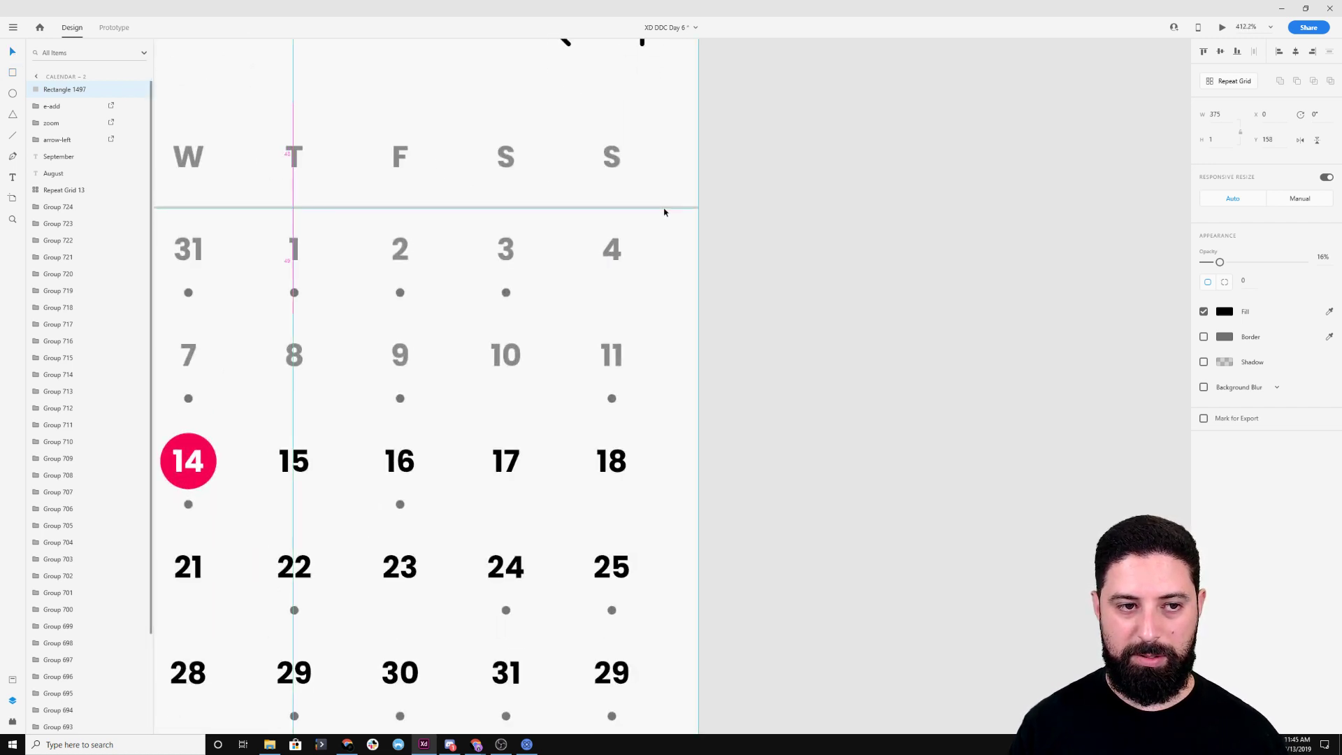
{"action": "scroll", "coordinate": [701, 252], "scroll_direction": "down", "scroll_amount": 3}
{"action": "left_click", "coordinate": [797, 262]}
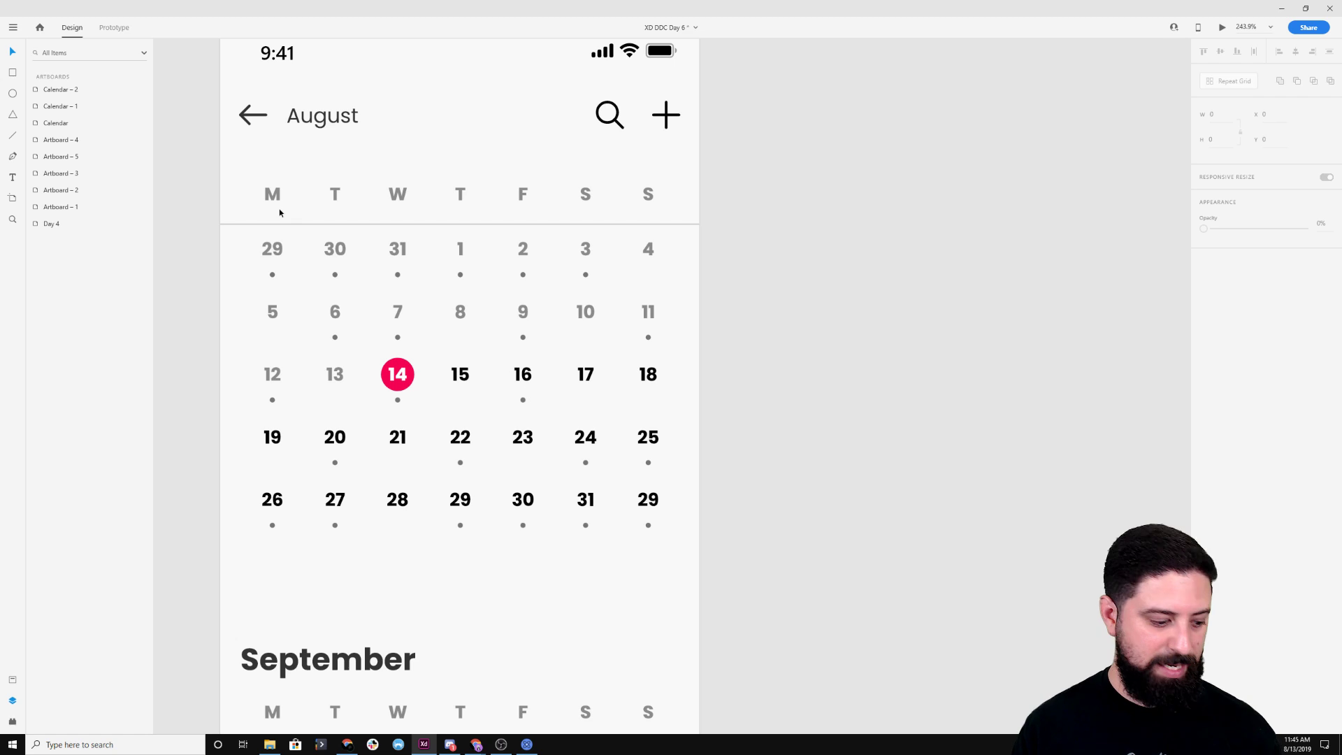
Delete the August date rows 29 to 11 and 19 to 29, keeping only the week of 12 to 18
{"action": "left_click", "coordinate": [263, 224]}
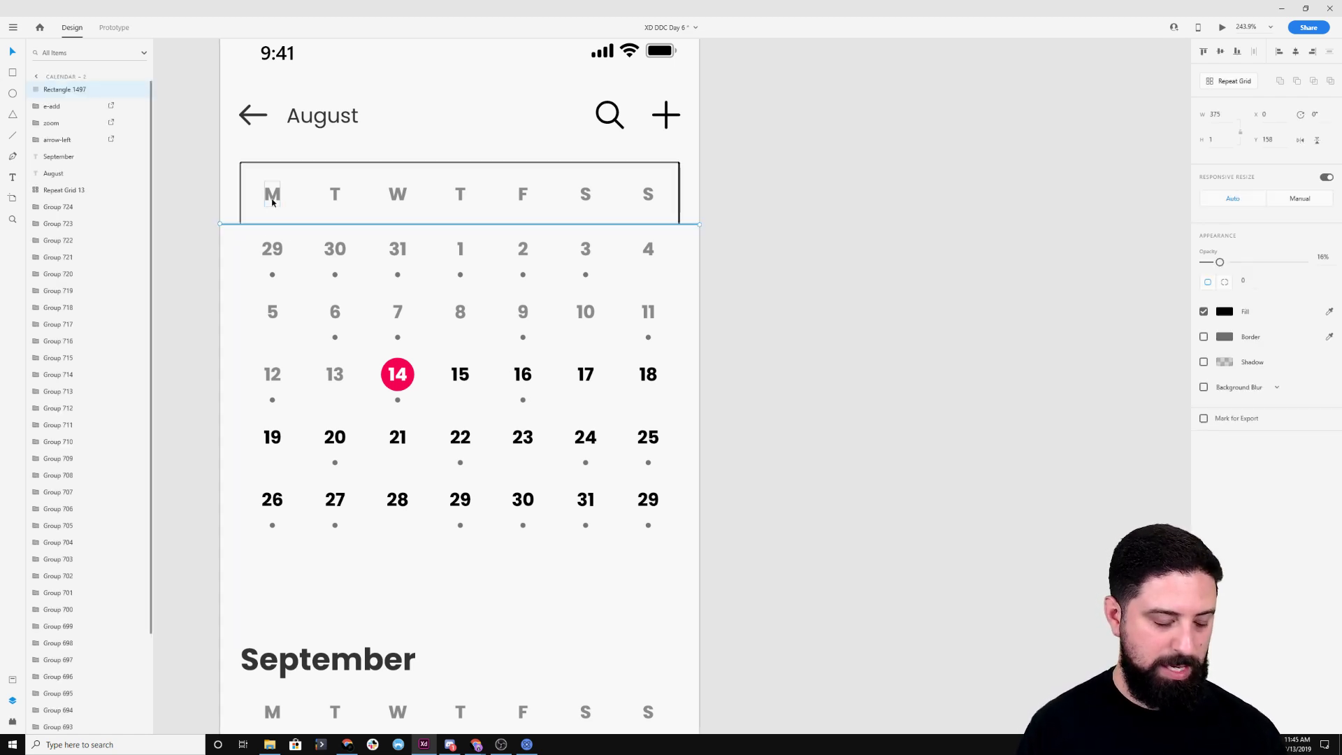
{"action": "left_click_drag", "start_coordinate": [201, 255], "coordinate": [694, 343]}
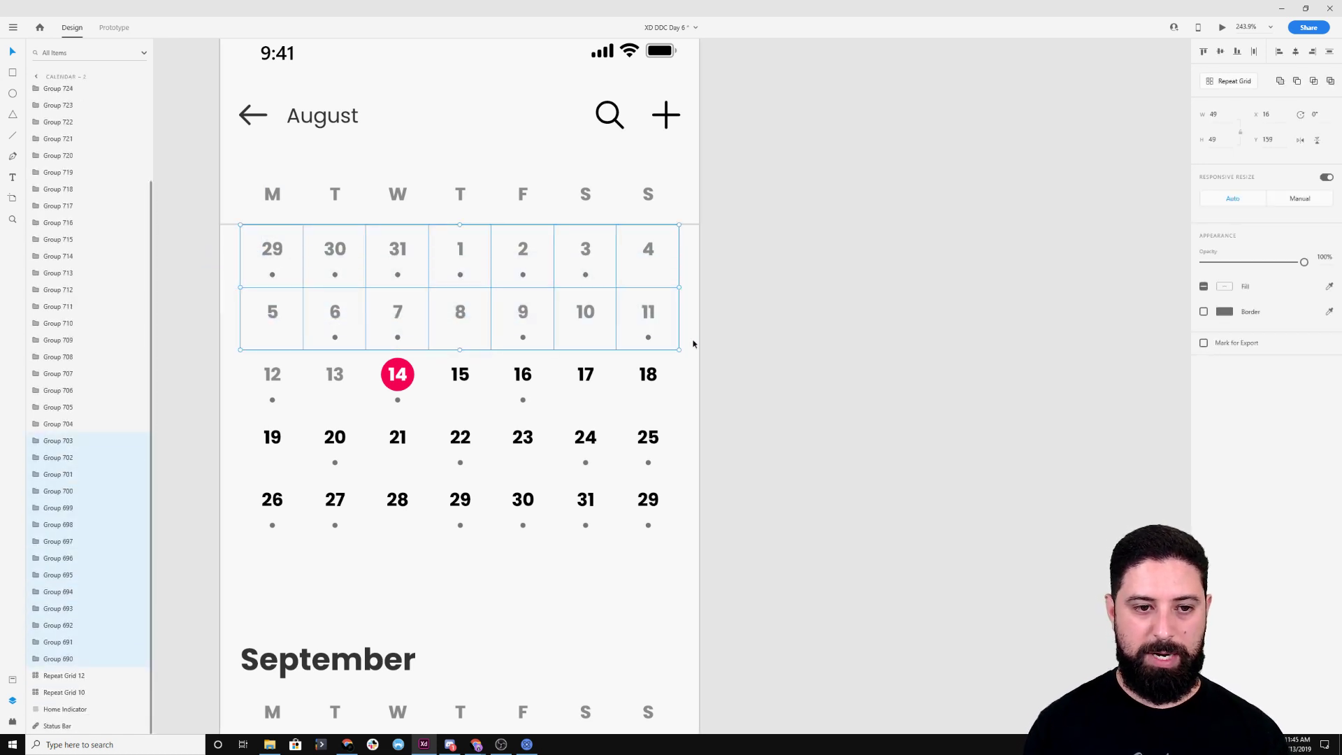
{"action": "key", "text": "Delete"}
{"action": "left_click_drag", "start_coordinate": [215, 426], "coordinate": [733, 557]}
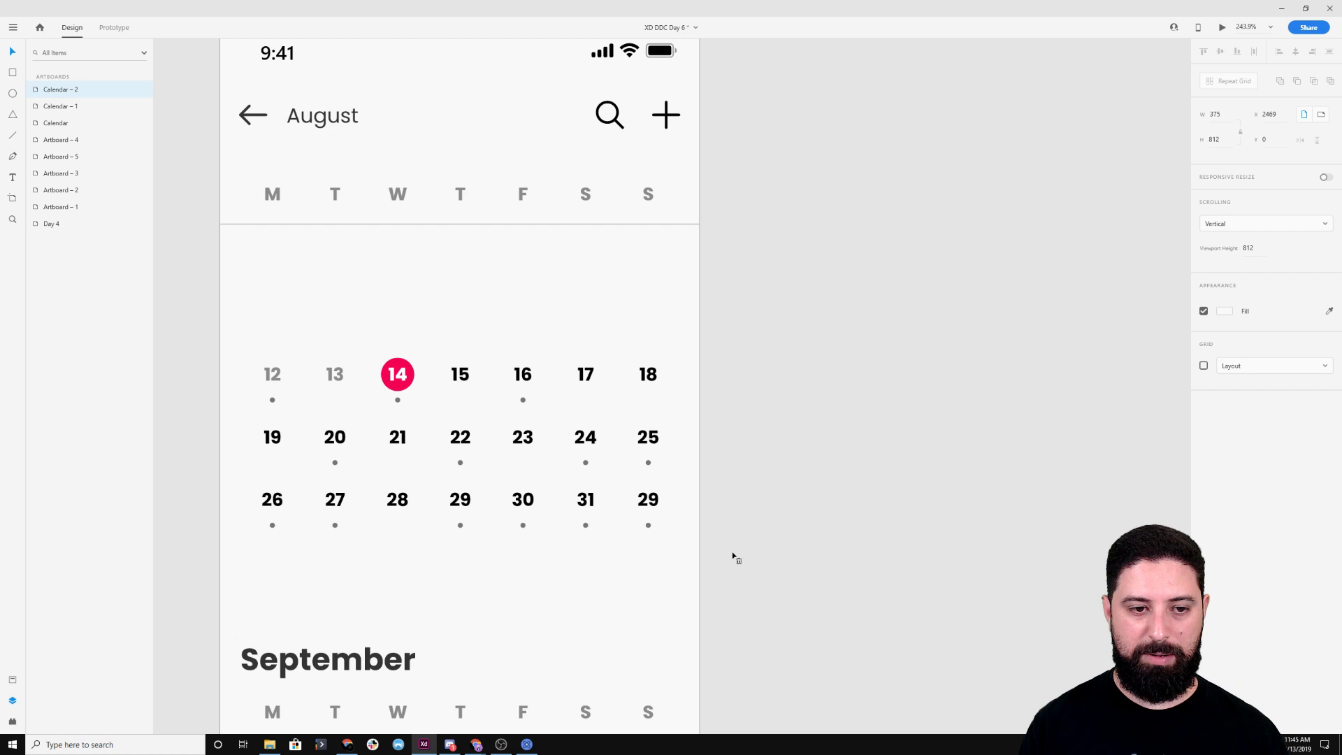
{"action": "left_click_drag", "start_coordinate": [182, 434], "coordinate": [729, 566]}
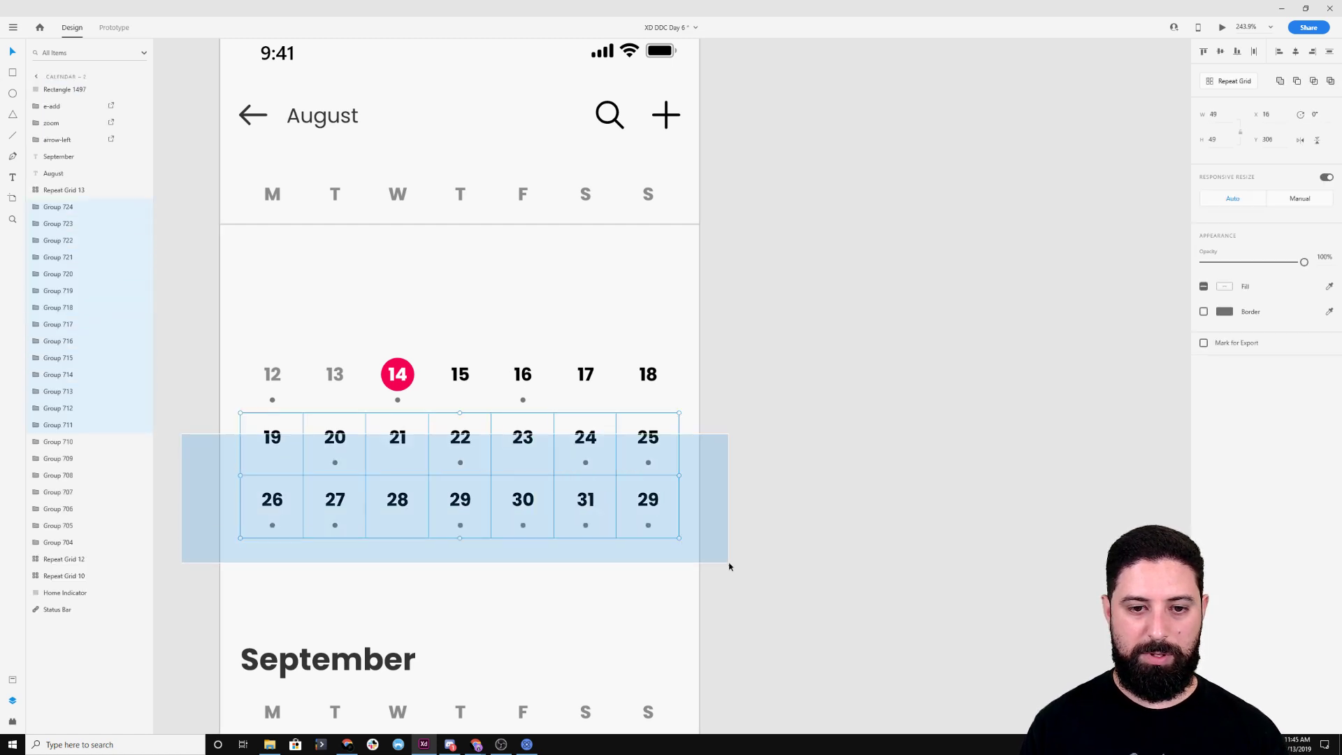
{"action": "key", "text": "Delete"}
Move the 12 to 18 date row up directly under the weekday letters and place the divider line below it
{"action": "left_click_drag", "start_coordinate": [783, 328], "coordinate": [237, 439]}
{"action": "left_click_drag", "start_coordinate": [523, 375], "coordinate": [512, 235]}
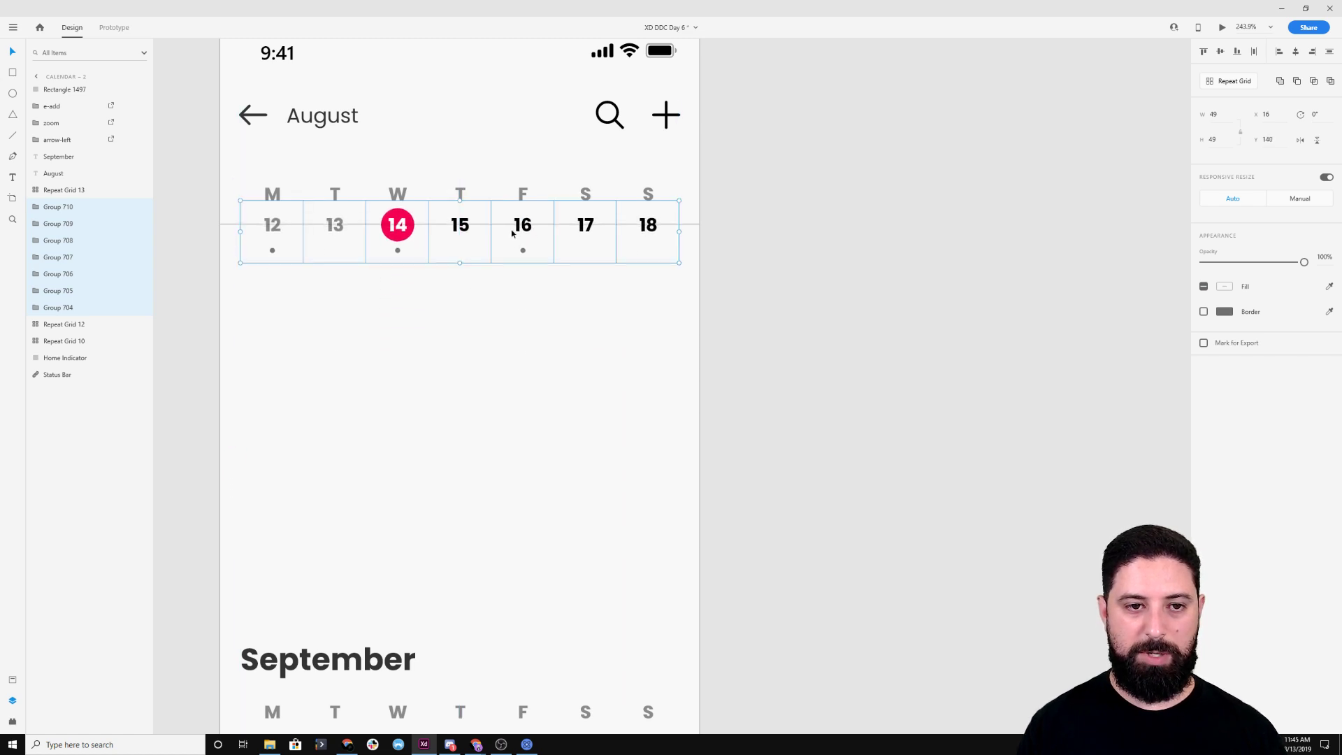
{"action": "left_click", "coordinate": [695, 225]}
{"action": "left_click_drag", "start_coordinate": [694, 227], "coordinate": [694, 266]}
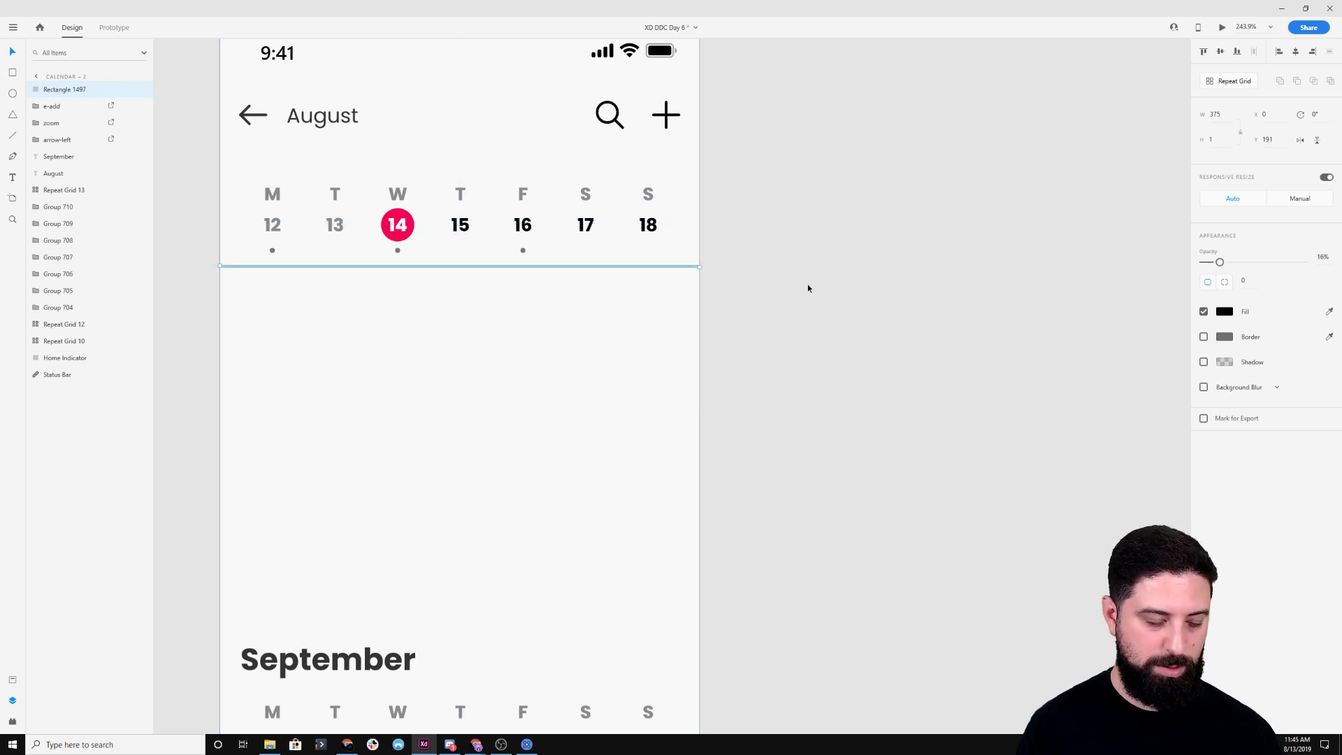
Delete the small event dots below the dates 12, 14 and 16
{"action": "double_click", "coordinate": [523, 250]}
{"action": "left_click", "coordinate": [399, 253], "text": "shift"}
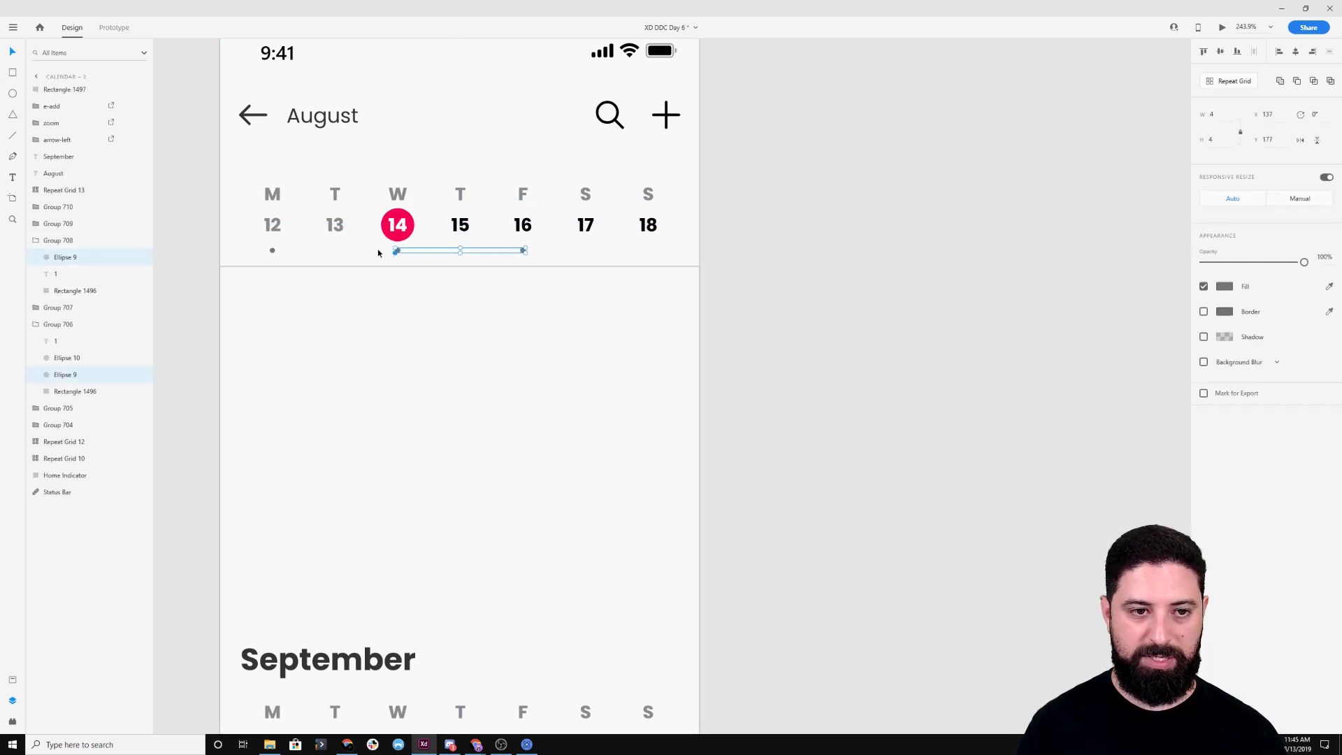
{"action": "left_click", "coordinate": [272, 253], "text": "shift"}
{"action": "key", "text": "Delete"}
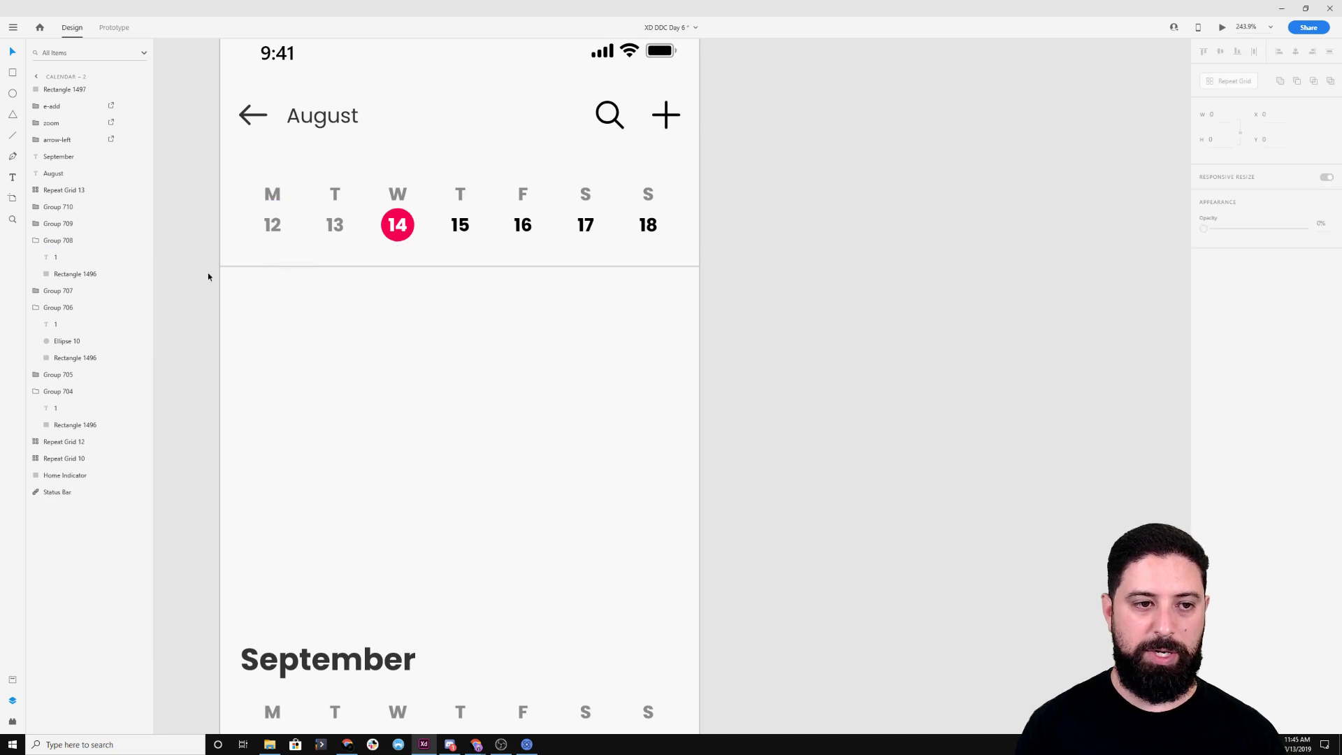
Move the divider line up so it sits closely beneath the 12 to 18 date row
{"action": "left_click", "coordinate": [240, 268]}
{"action": "left_click_drag", "start_coordinate": [239, 270], "coordinate": [244, 252]}
{"action": "left_click", "coordinate": [777, 315]}
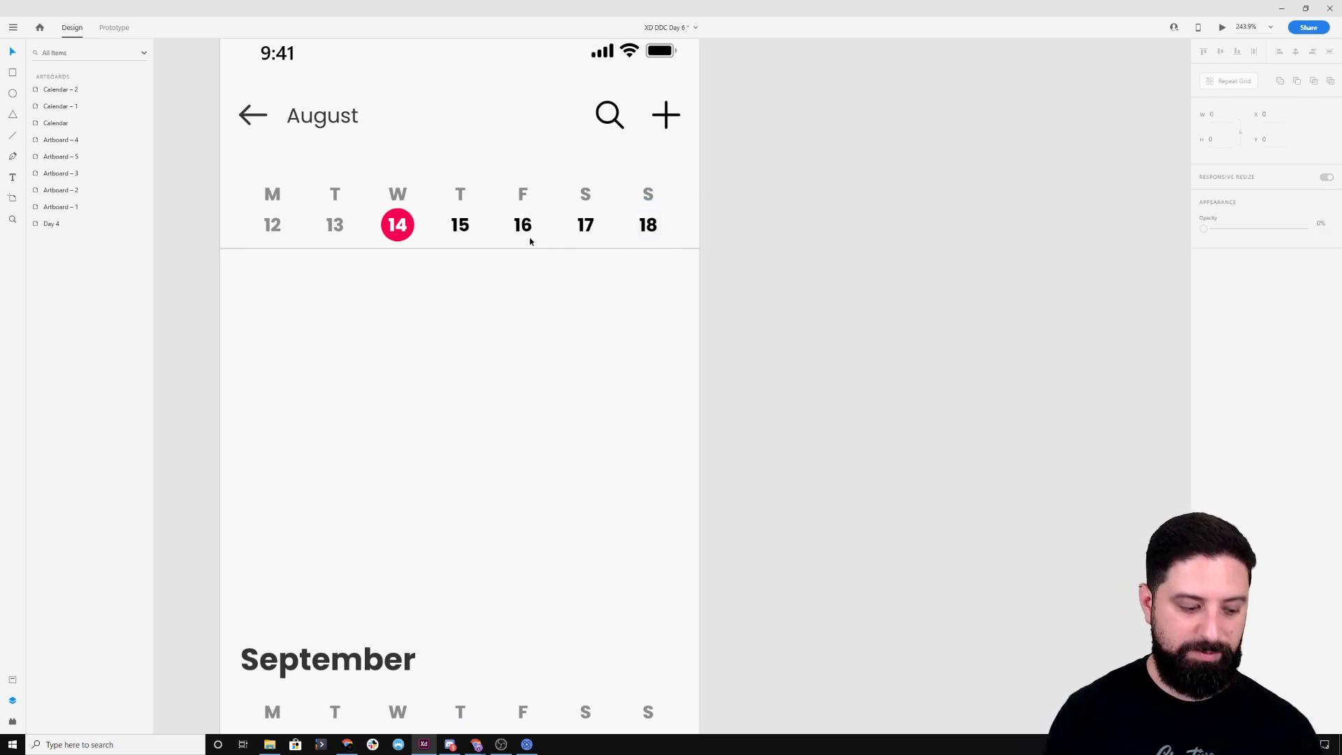
{"action": "double_click", "coordinate": [460, 234]}
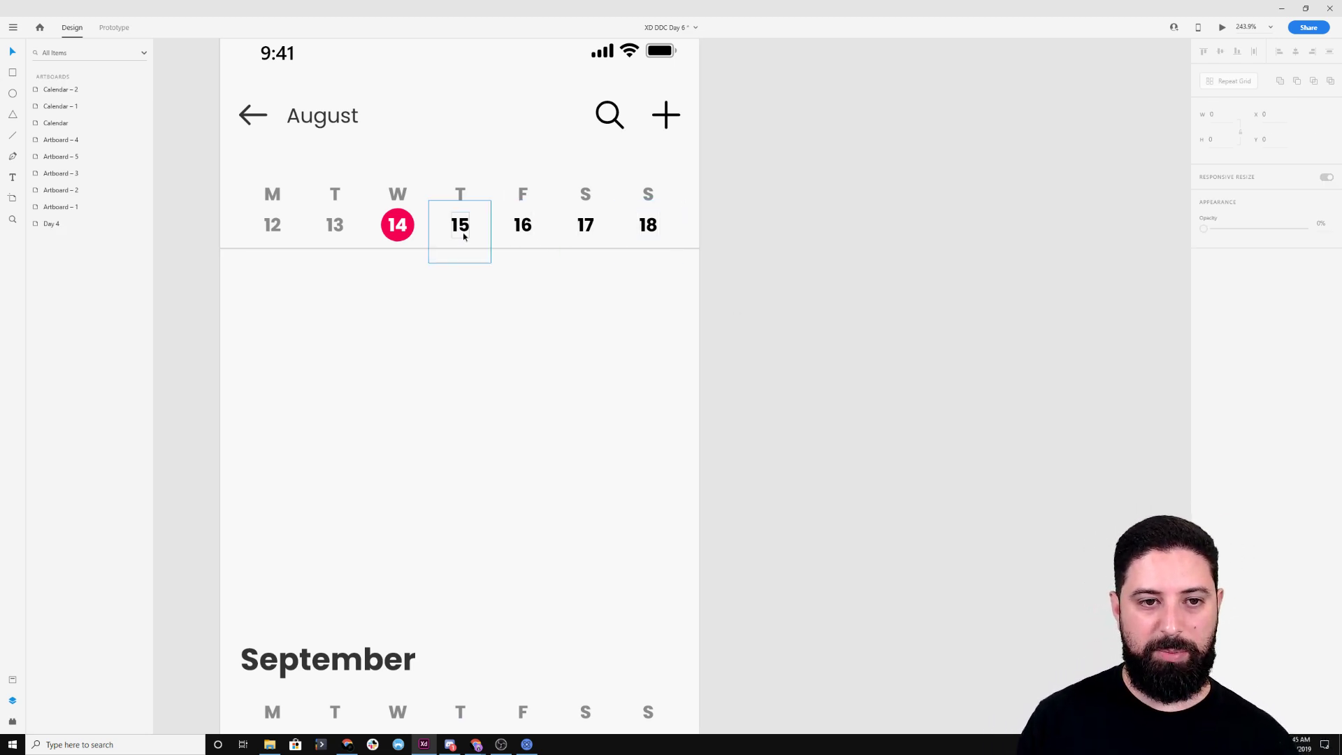
{"action": "left_click", "coordinate": [724, 322]}
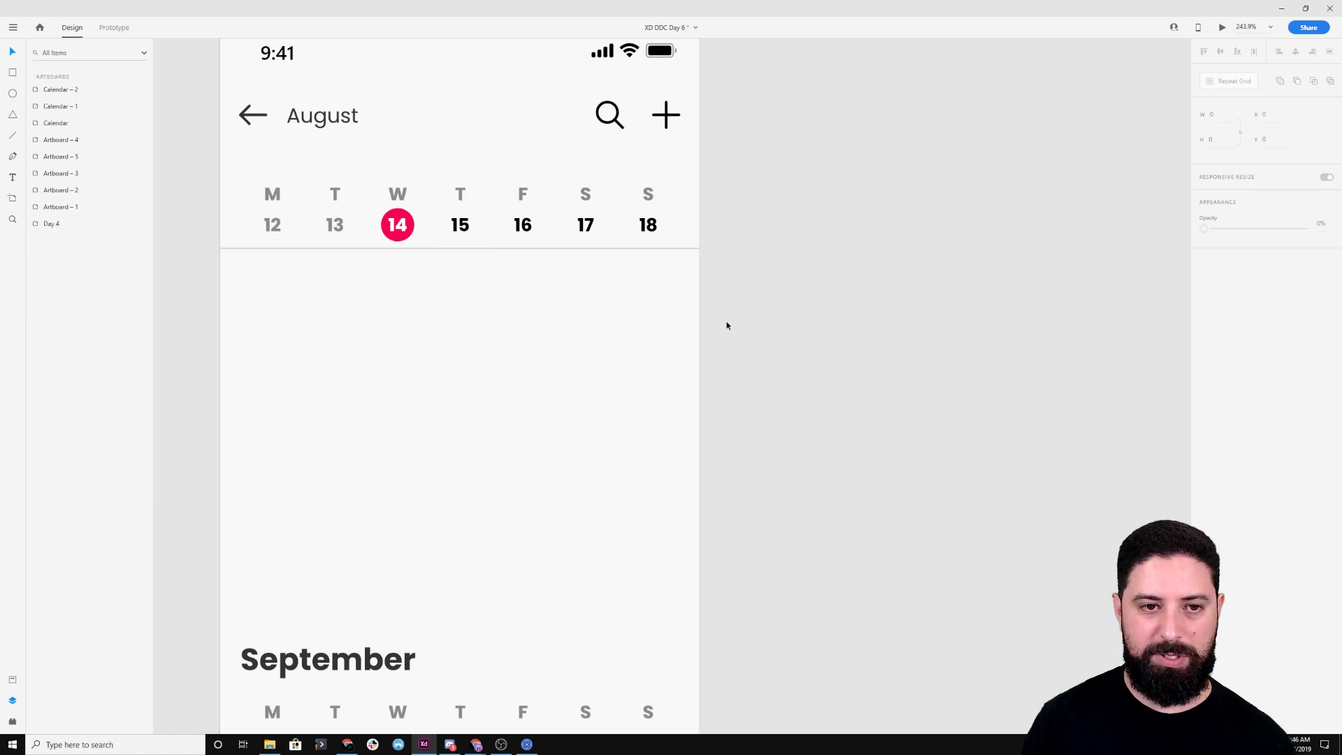
Delete the September heading, its weekday letters and date grid, and the home indicator from the Calendar – 2 artboard
{"action": "scroll", "coordinate": [725, 326], "scroll_direction": "down", "scroll_amount": 2}
{"action": "scroll", "coordinate": [489, 408], "scroll_direction": "down", "scroll_amount": 3}
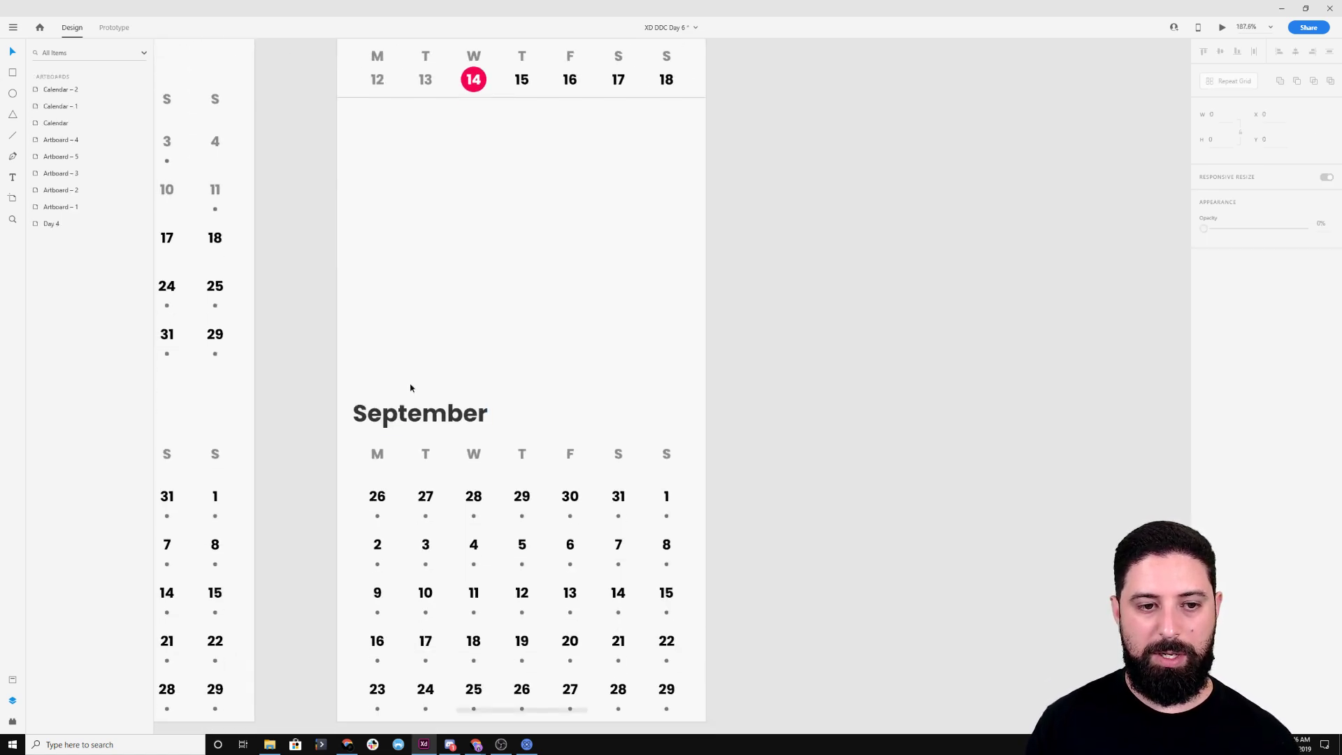
{"action": "scroll", "coordinate": [348, 371], "scroll_direction": "down", "scroll_amount": 4}
{"action": "left_click_drag", "start_coordinate": [348, 369], "coordinate": [632, 593]}
{"action": "key", "text": "Delete"}
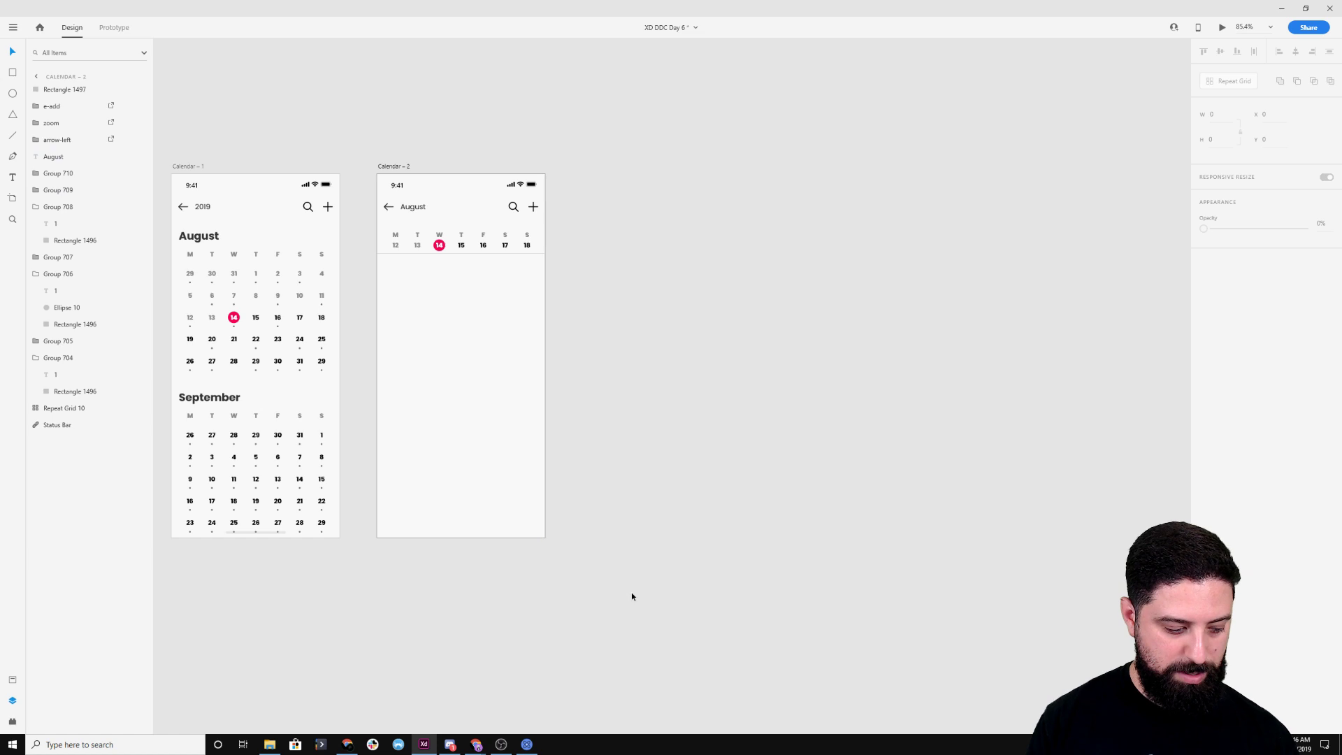
Add a "6 AM" text label beneath the divider line, near the left edge of the Calendar – 2 artboard
{"action": "scroll", "coordinate": [414, 294], "scroll_direction": "up", "scroll_amount": 5}
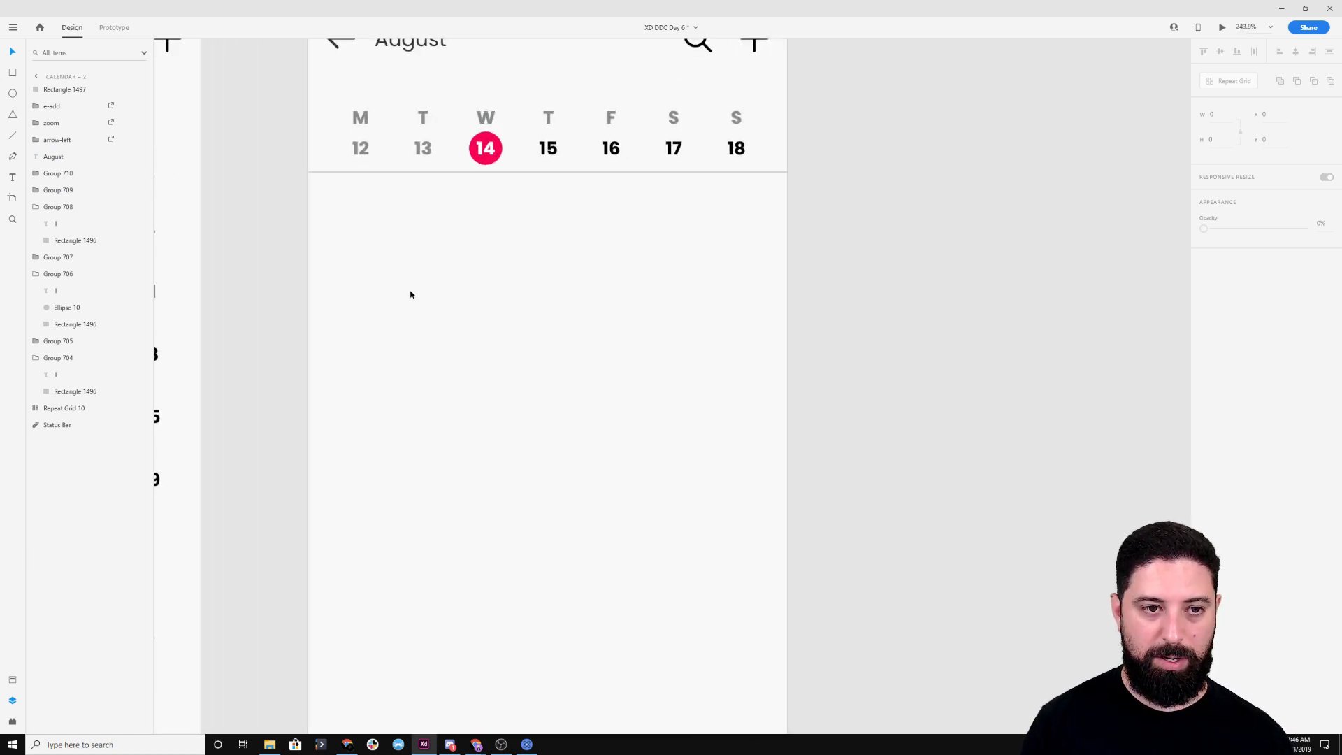
{"action": "key", "text": "t"}
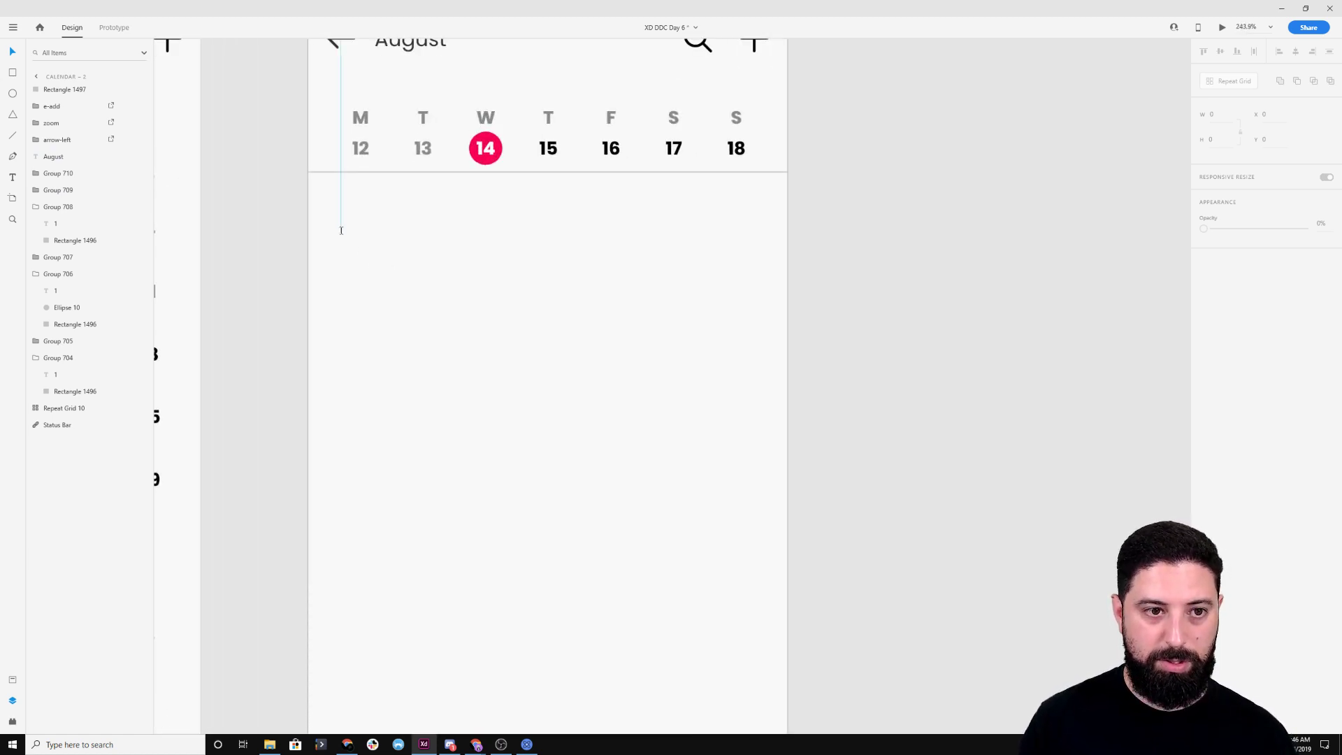
{"action": "left_click", "coordinate": [342, 226]}
{"action": "type", "text": "6 AM"}
{"action": "key", "text": "Escape"}
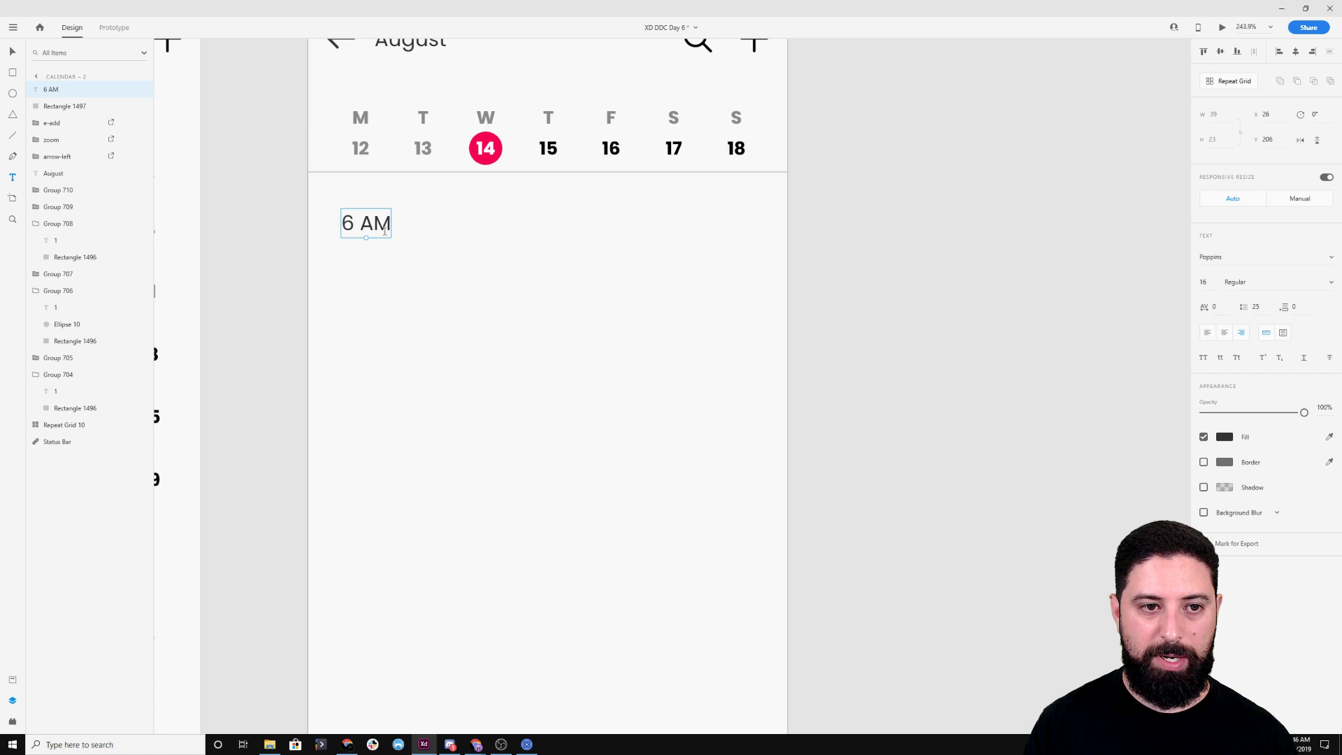
Convert the 6 AM label to area text and extend its box leftward to about 51 px wide
{"action": "left_click", "coordinate": [1283, 333]}
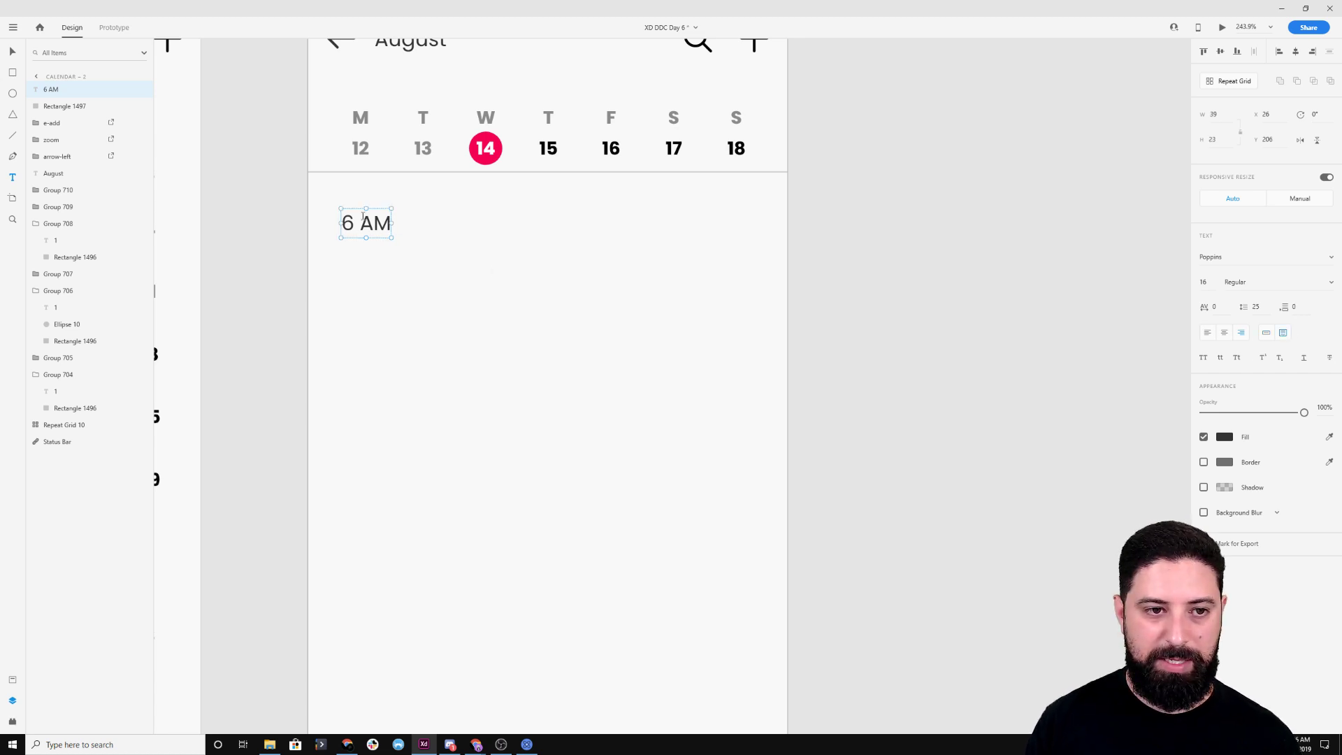
{"action": "left_click_drag", "start_coordinate": [340, 224], "coordinate": [325, 225]}
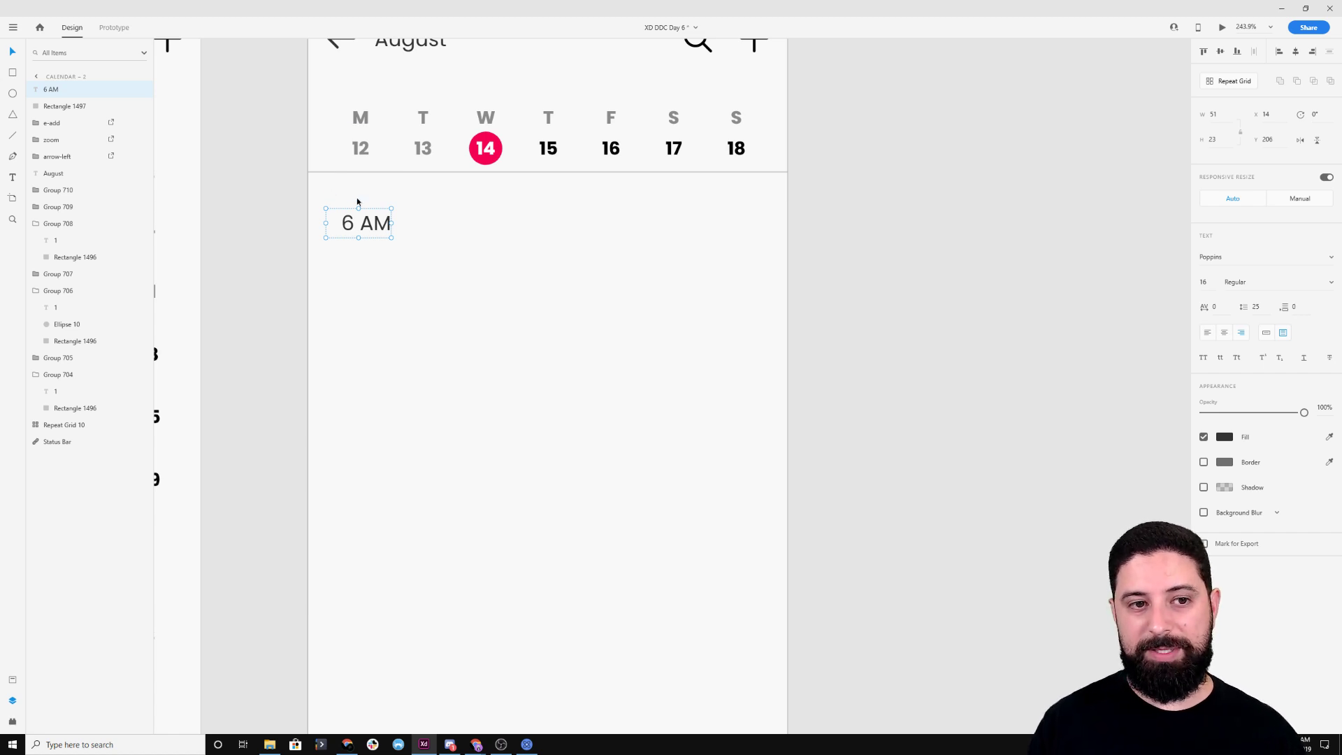
{"action": "left_click", "coordinate": [443, 227]}
{"action": "left_click", "coordinate": [368, 231]}
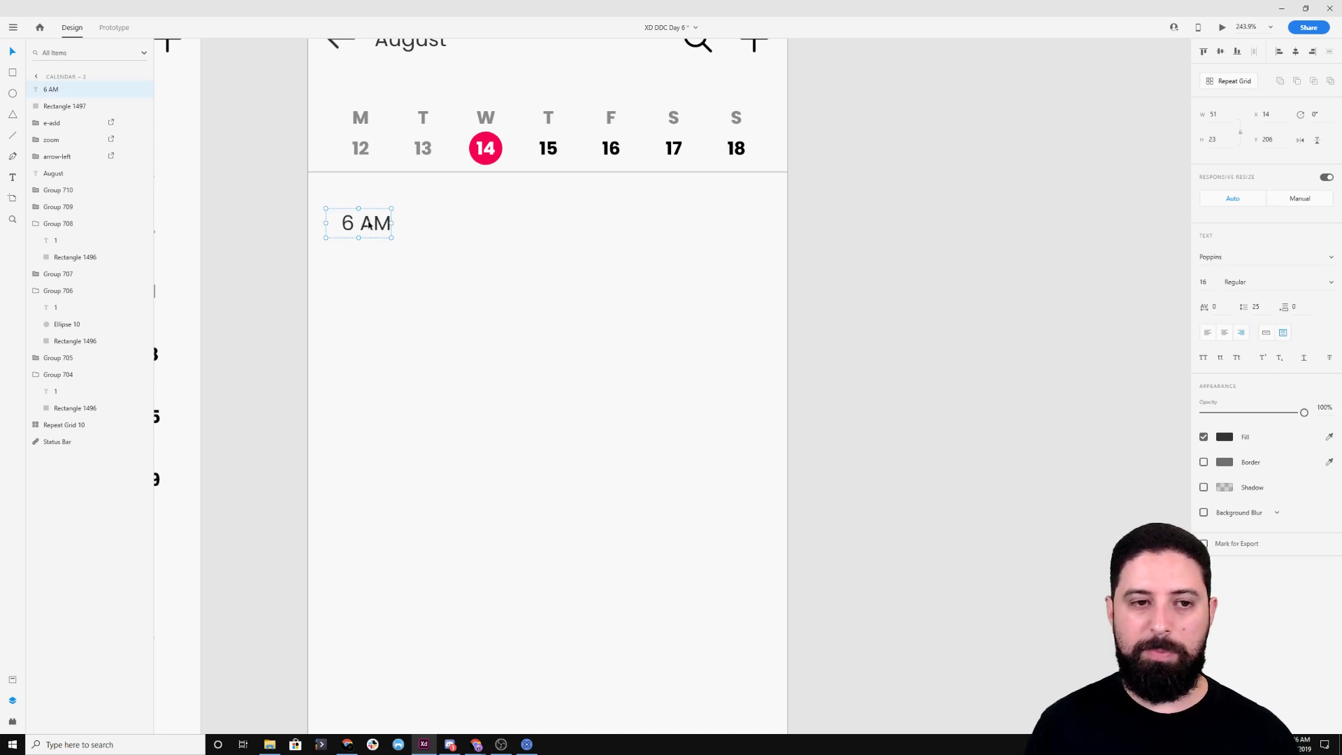
Duplicate the divider line level with the 6 AM label, start it just after the text and set its height to 1
{"action": "left_click", "coordinate": [371, 172]}
{"action": "left_click_drag", "start_coordinate": [369, 180], "coordinate": [402, 239]}
{"action": "left_click", "coordinate": [1215, 140]}
{"action": "type", "text": "1"}
{"action": "key", "text": "Return"}
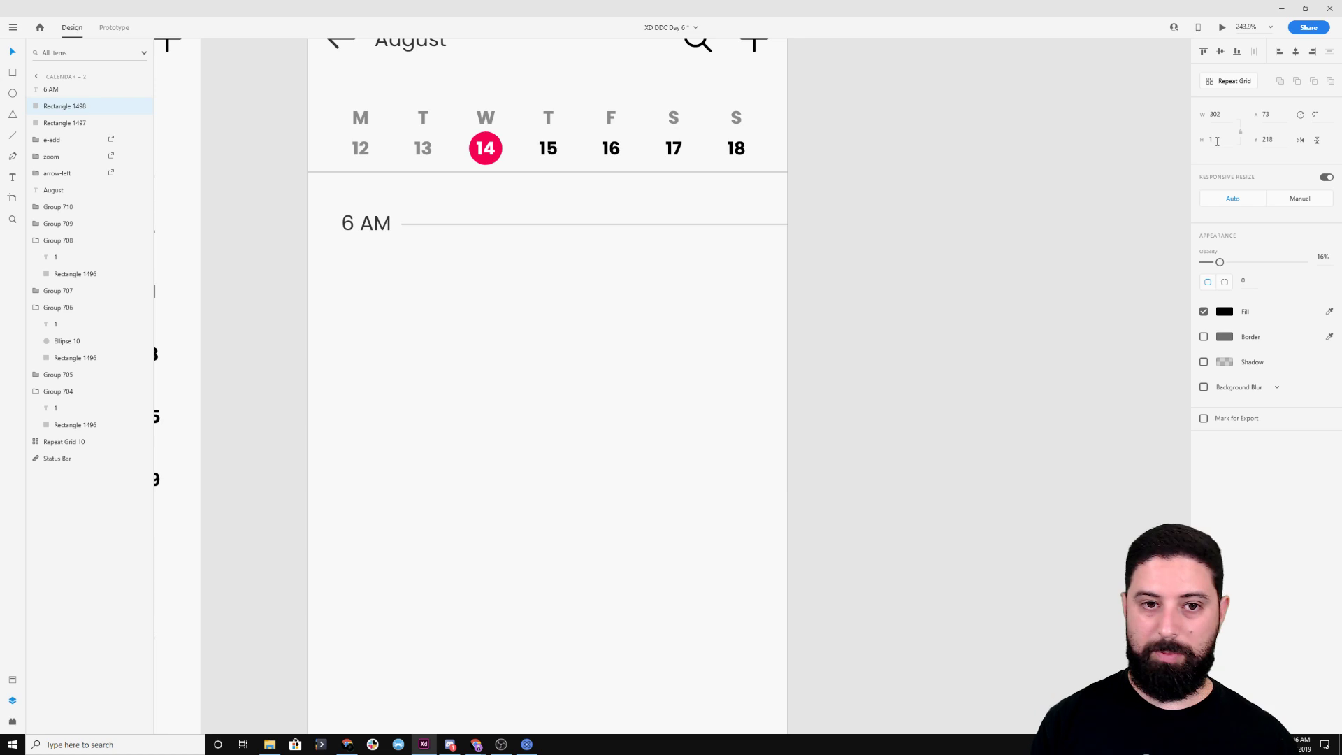
{"action": "left_click", "coordinate": [950, 136]}
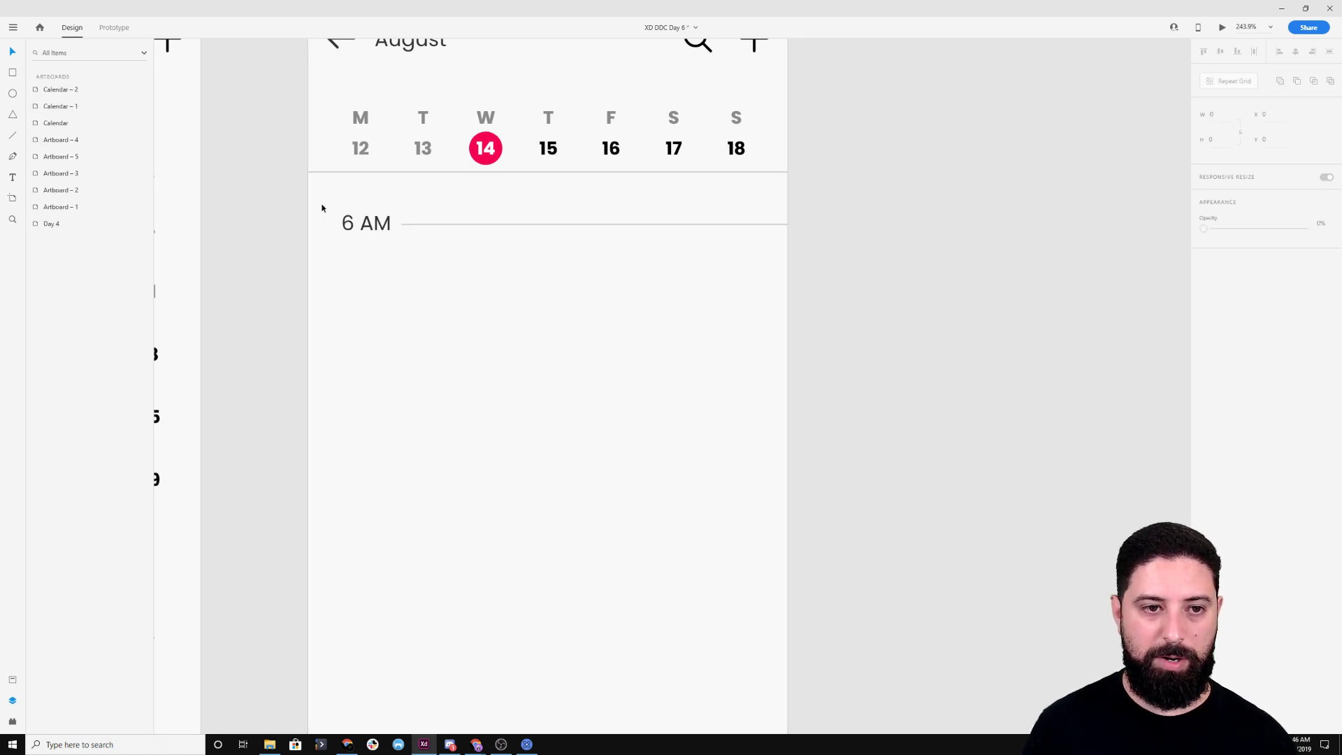
Draw a borderless event rectangle about 293 by 96 px below the 6 AM line, filled with the pink sampled from the 14 circle
{"action": "key", "text": "r"}
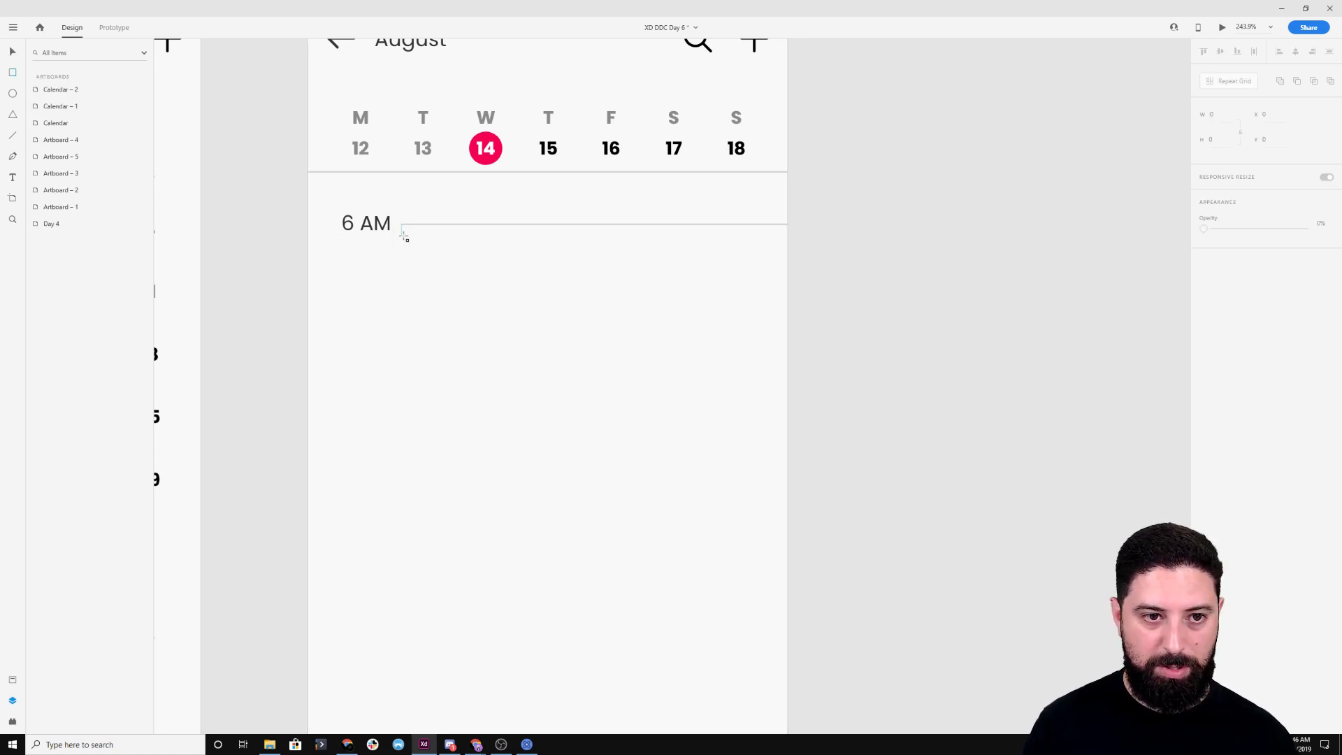
{"action": "mouse_move", "coordinate": [402, 235]}
{"action": "left_mouse_down"}
{"action": "mouse_move", "coordinate": [490, 300]}
{"action": "mouse_move", "coordinate": [776, 357]}
{"action": "left_mouse_up"}
{"action": "left_click", "coordinate": [1204, 337]}
{"action": "left_click", "coordinate": [1225, 312]}
{"action": "left_click", "coordinate": [1188, 357]}
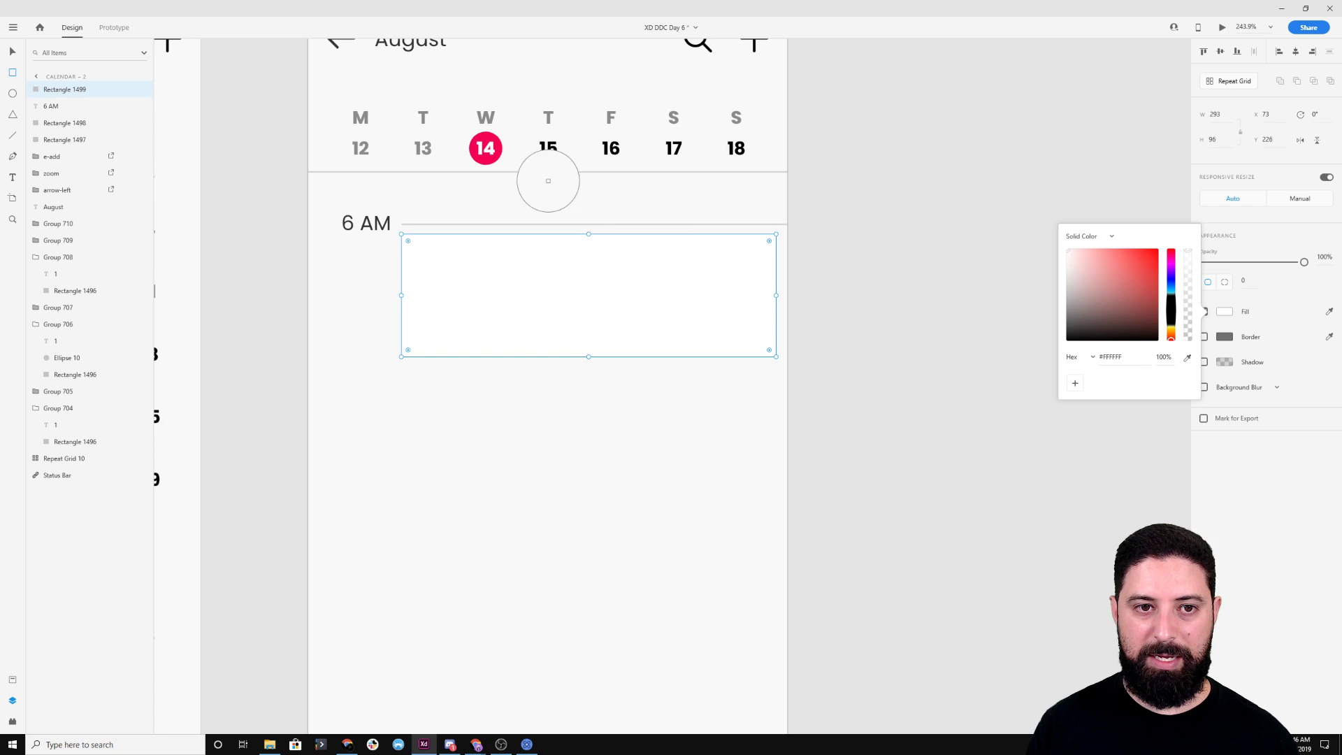
{"action": "left_click", "coordinate": [486, 159]}
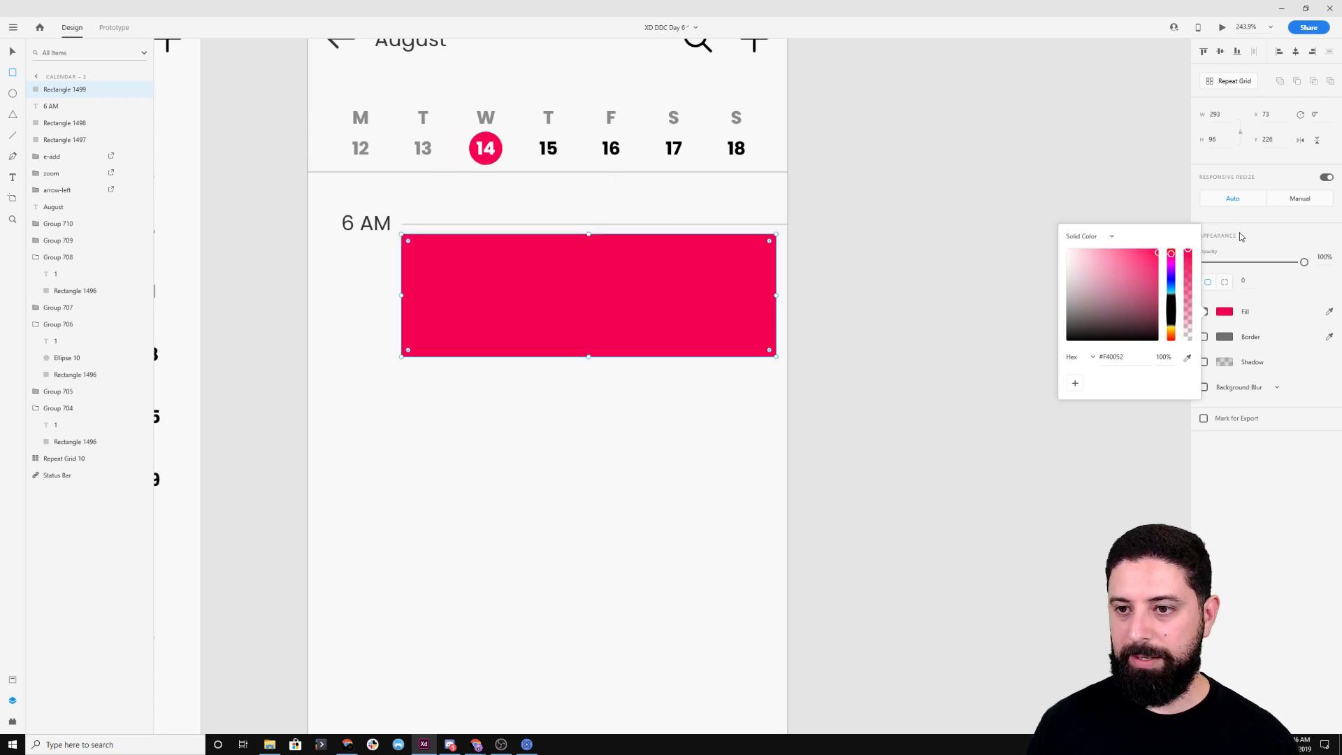
Round the pink event rectangle's corners to a radius of 8, keeping its opacity at 100%
{"action": "left_click", "coordinate": [1249, 285]}
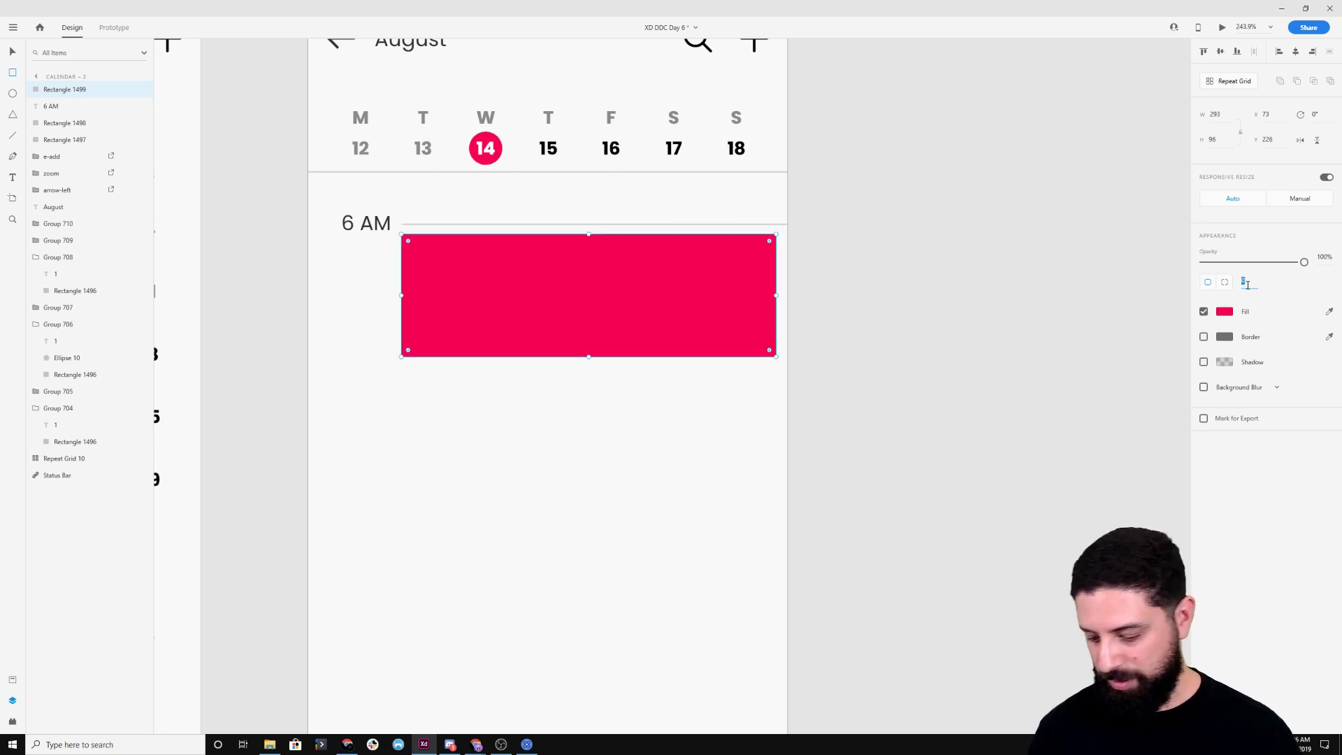
{"action": "key", "text": "Up"}
{"action": "key", "text": "Up"}
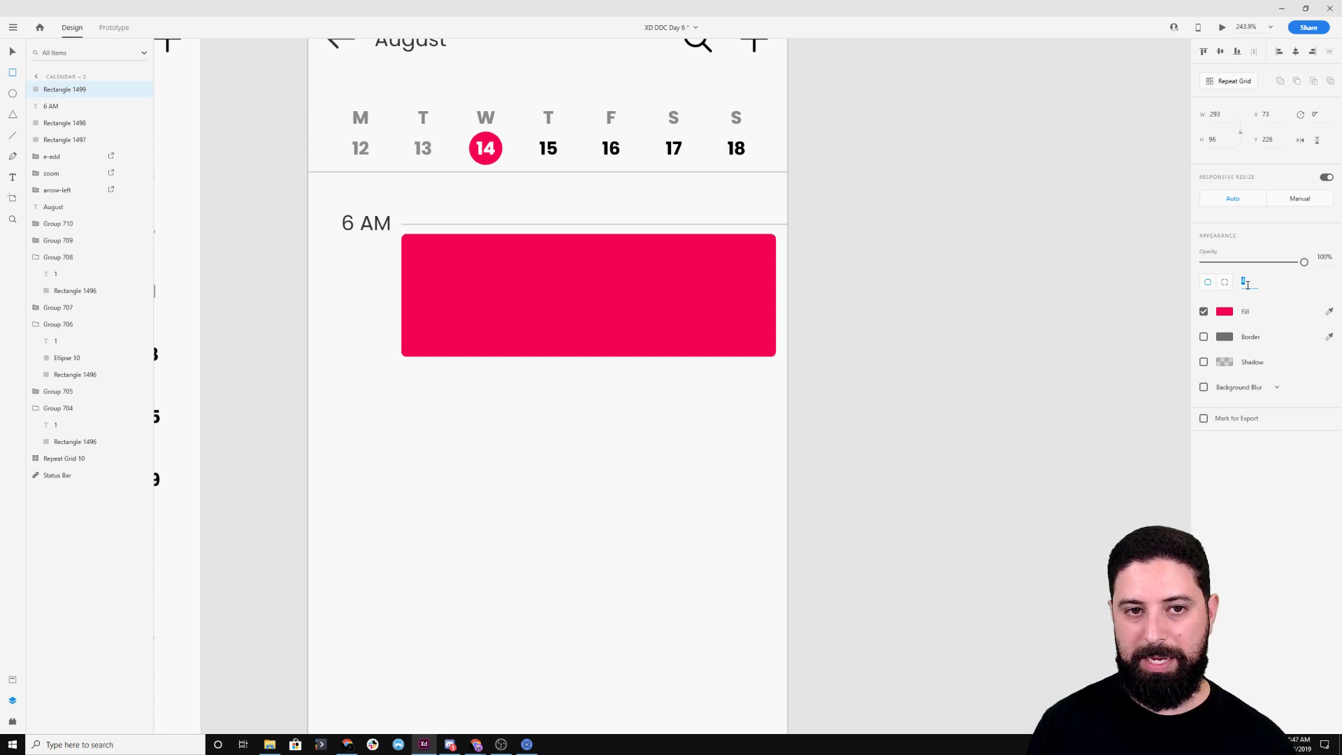
{"action": "key", "text": "Up"}
{"action": "key", "text": "Up"}
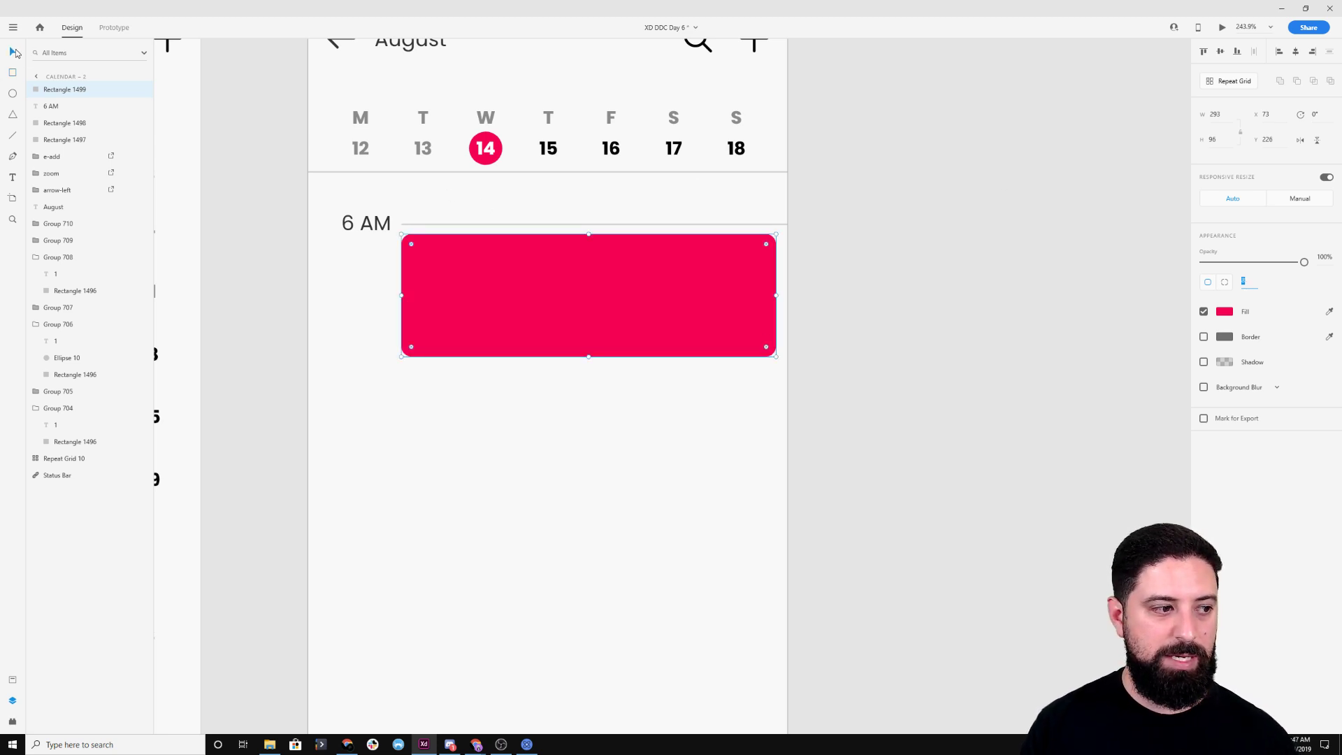
{"action": "left_click_drag", "start_coordinate": [1271, 267], "coordinate": [1305, 263]}
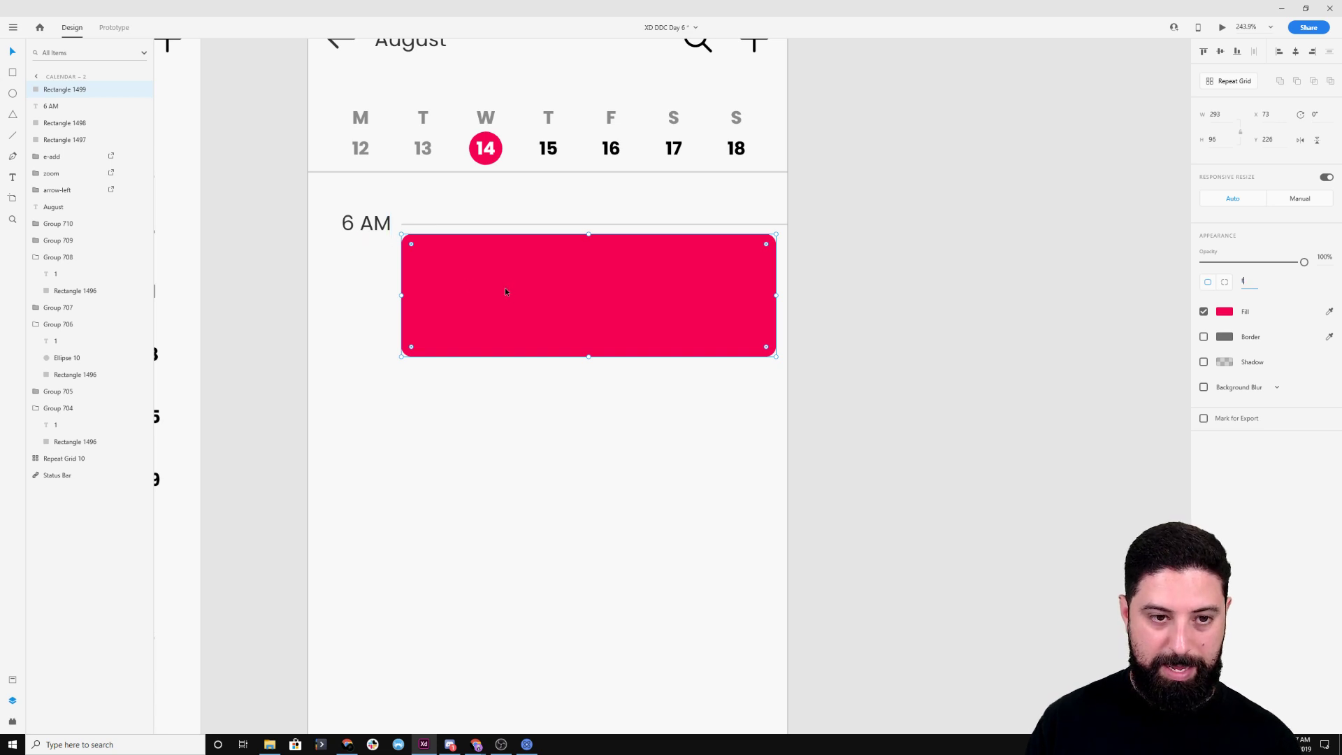
Add the text "Work" and place it inside the upper-left corner of the pink event card
{"action": "key", "text": "t"}
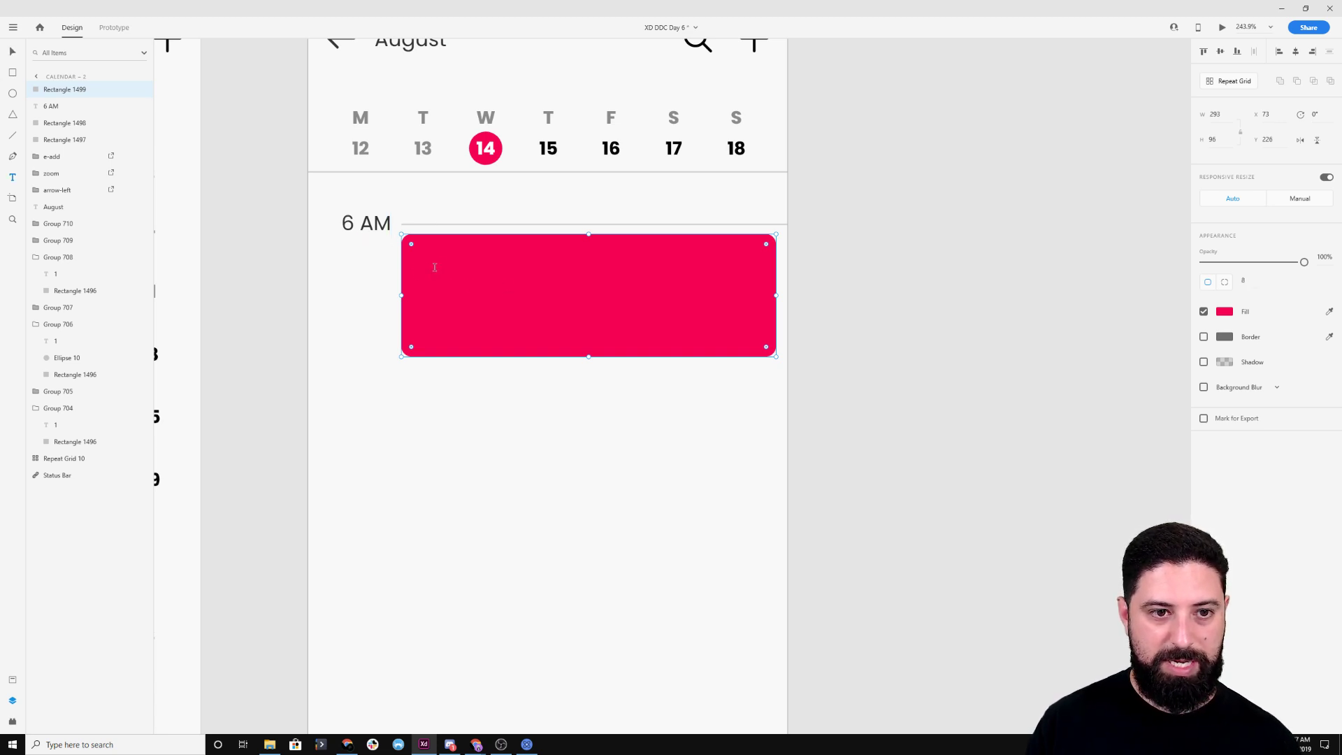
{"action": "left_click", "coordinate": [439, 265]}
{"action": "type", "text": "Work"}
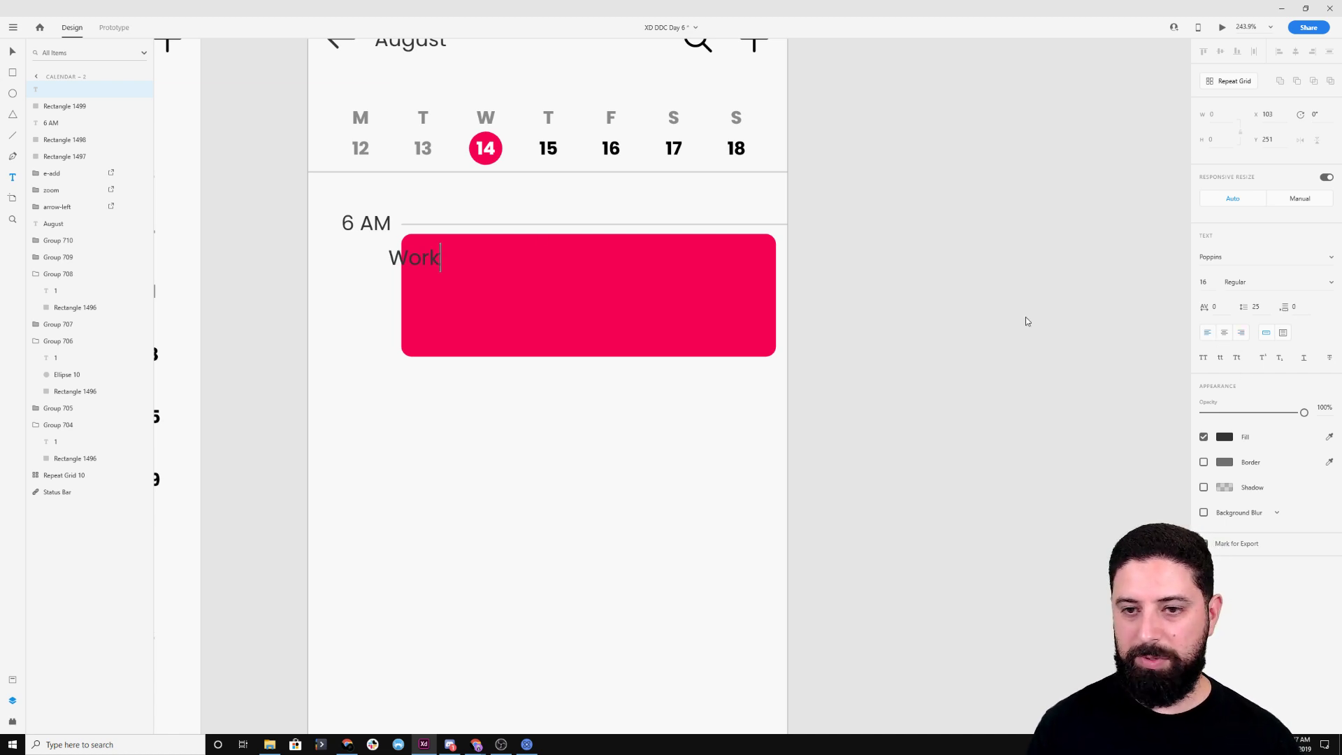
{"action": "key", "text": "Escape"}
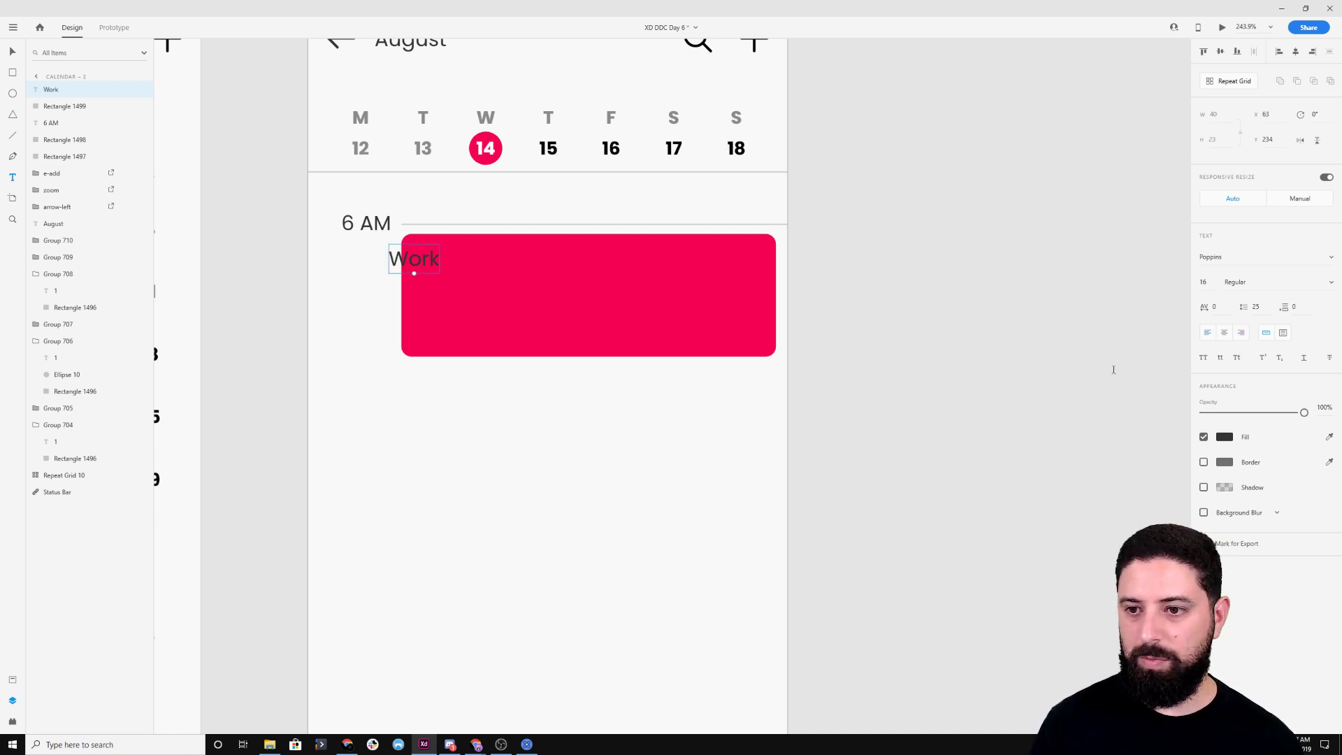
{"action": "key", "text": "v"}
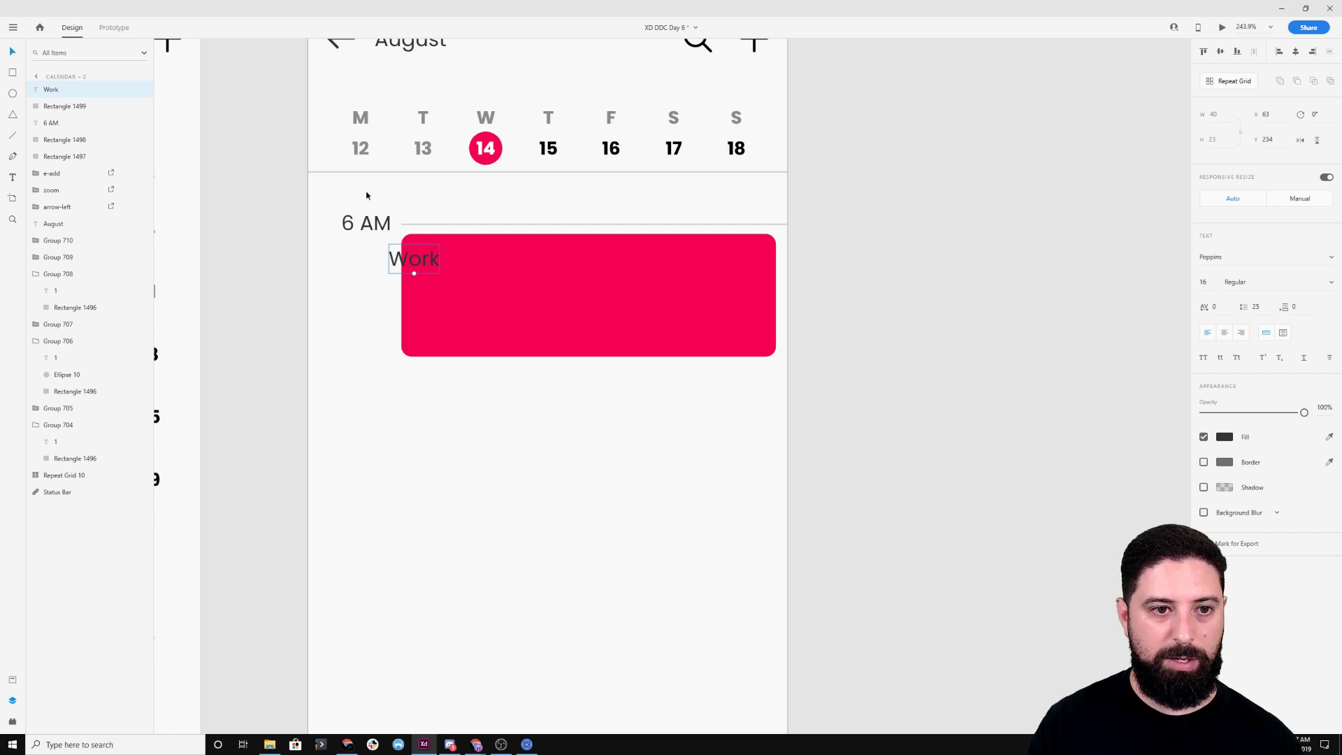
{"action": "left_click_drag", "start_coordinate": [435, 265], "coordinate": [470, 259]}
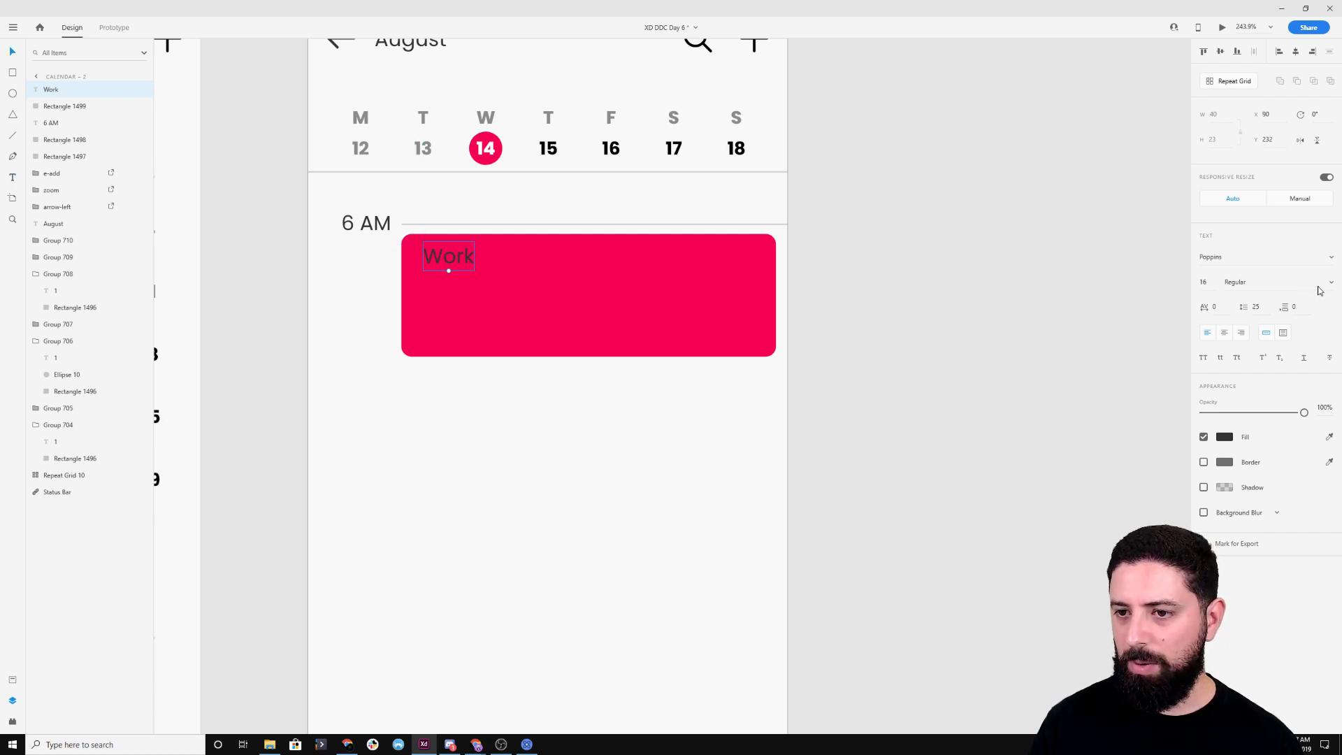
Set the Work label to SemiBold weight at size 12
{"action": "left_click", "coordinate": [1332, 284]}
{"action": "left_click", "coordinate": [1273, 344]}
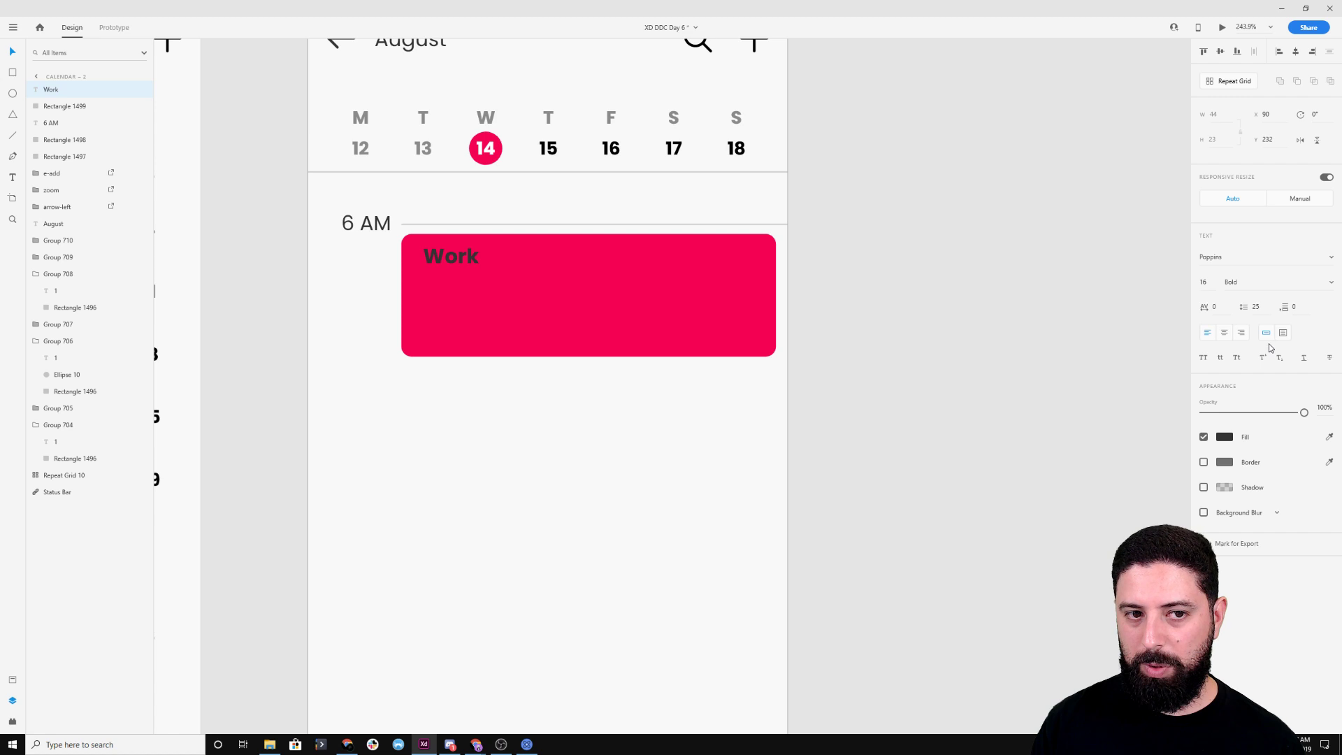
{"action": "left_click", "coordinate": [1332, 283]}
{"action": "left_click", "coordinate": [1264, 263]}
{"action": "left_click", "coordinate": [1204, 283]}
{"action": "type", "text": "12"}
{"action": "key", "text": "Return"}
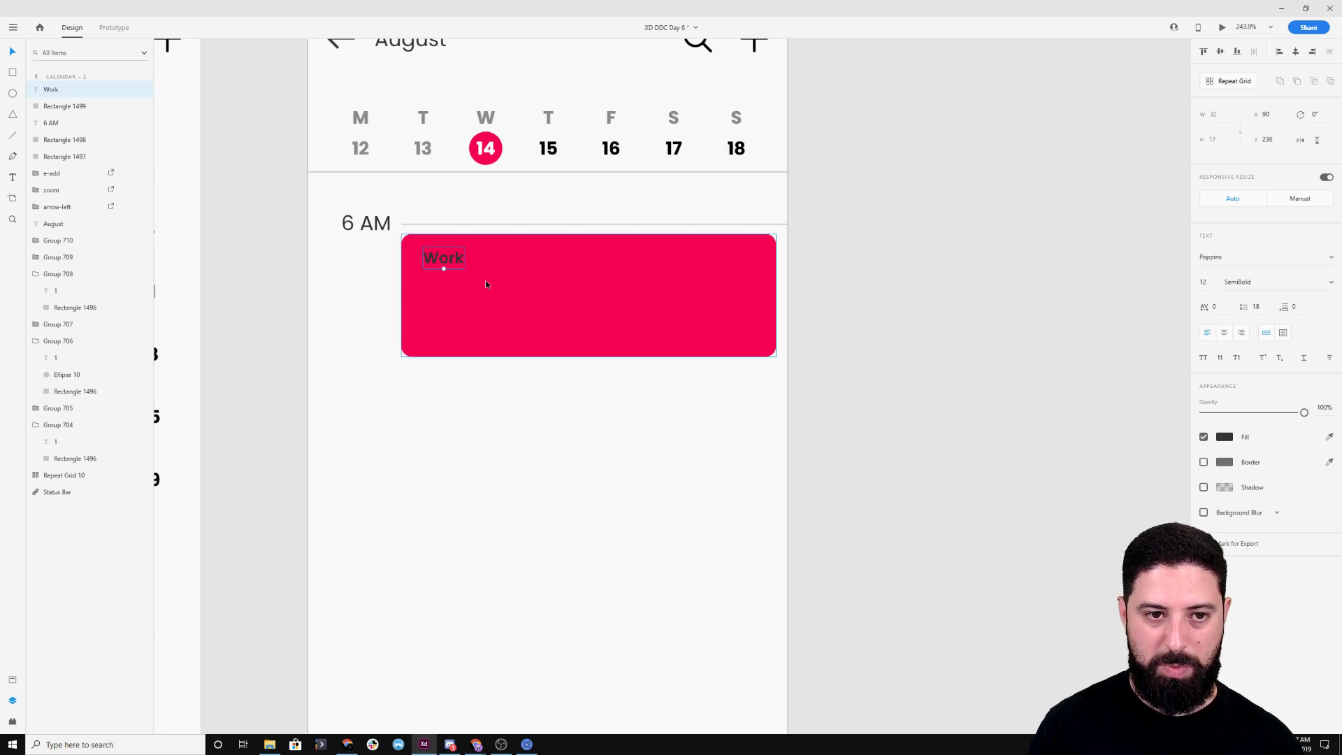
Duplicate the Work label beneath itself as a text box about 267 by 50 px reading "Showing the awesome power of repeat grid on Adobe Live!"
{"action": "mouse_move", "coordinate": [456, 261]}
{"action": "left_mouse_down"}
{"action": "mouse_move", "coordinate": [446, 257]}
{"action": "mouse_move", "coordinate": [444, 282]}
{"action": "left_mouse_up"}
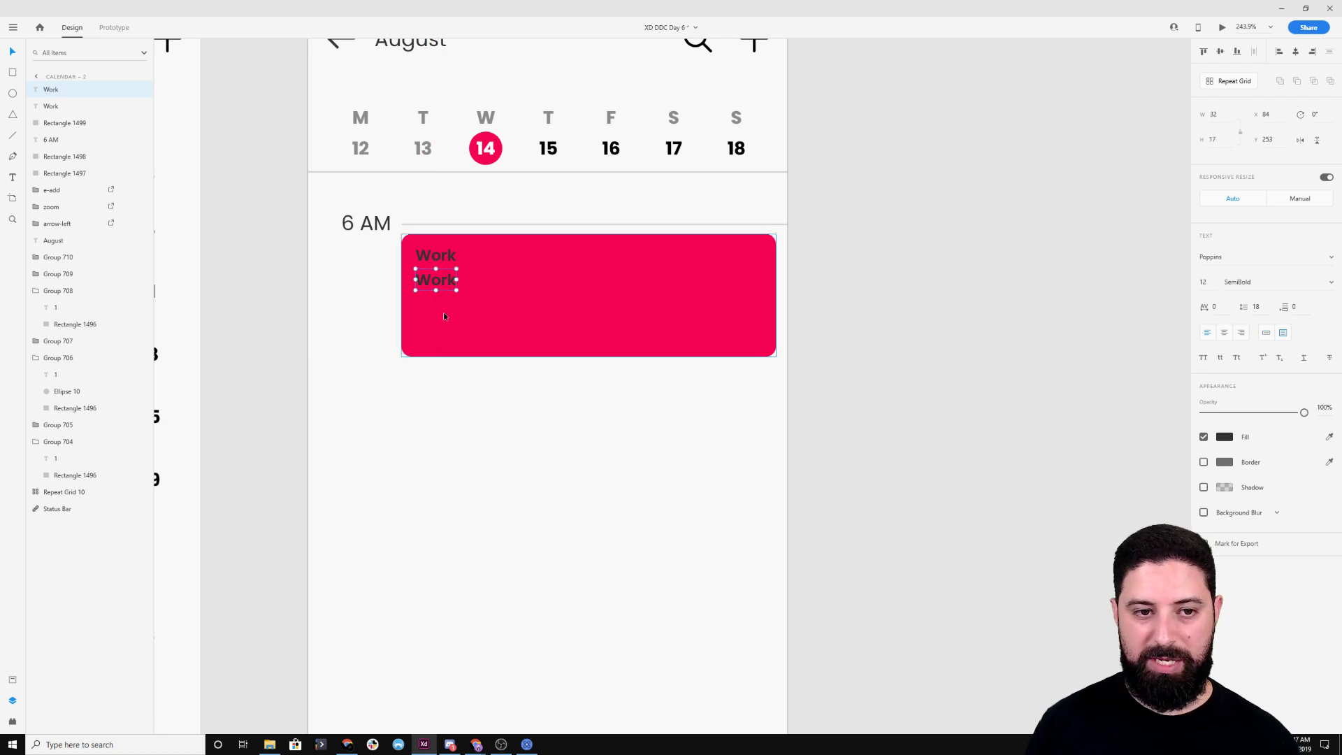
{"action": "left_click_drag", "start_coordinate": [458, 291], "coordinate": [757, 333]}
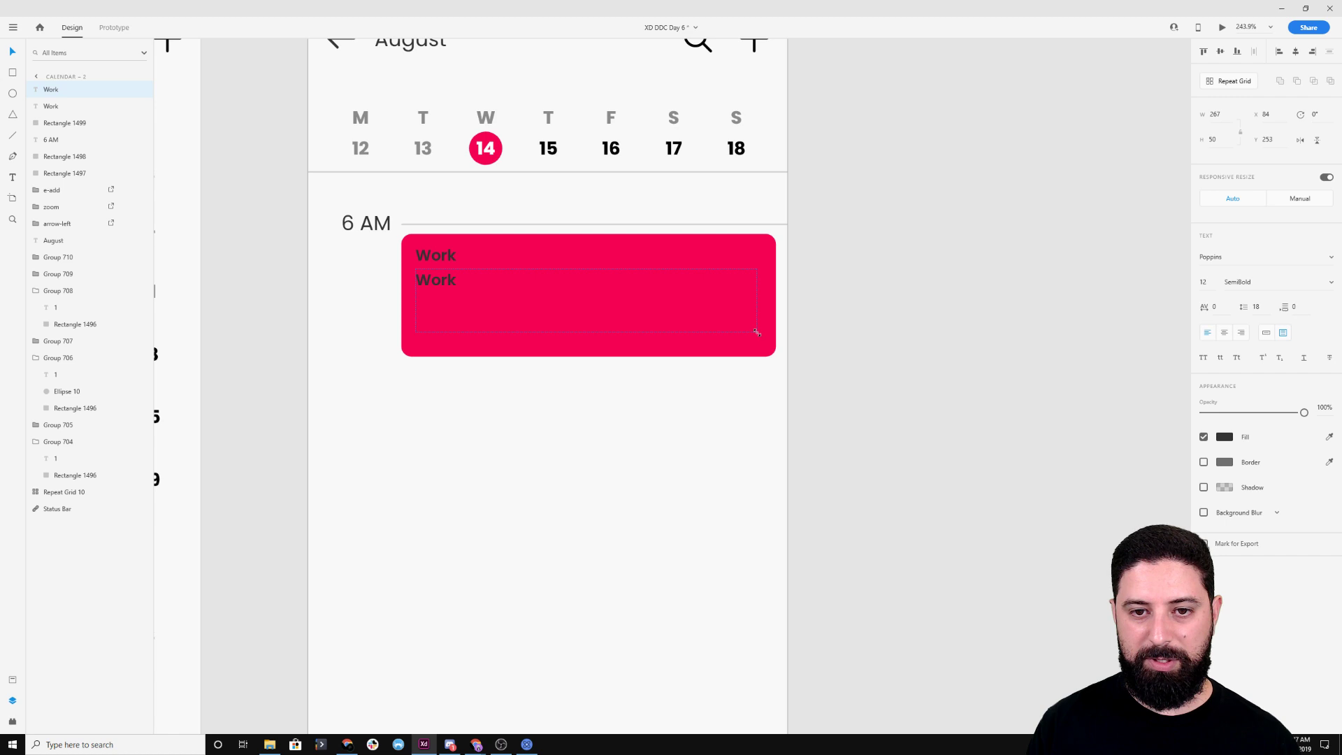
{"action": "double_click", "coordinate": [437, 285]}
{"action": "type", "text": "Showing the awesome p"}
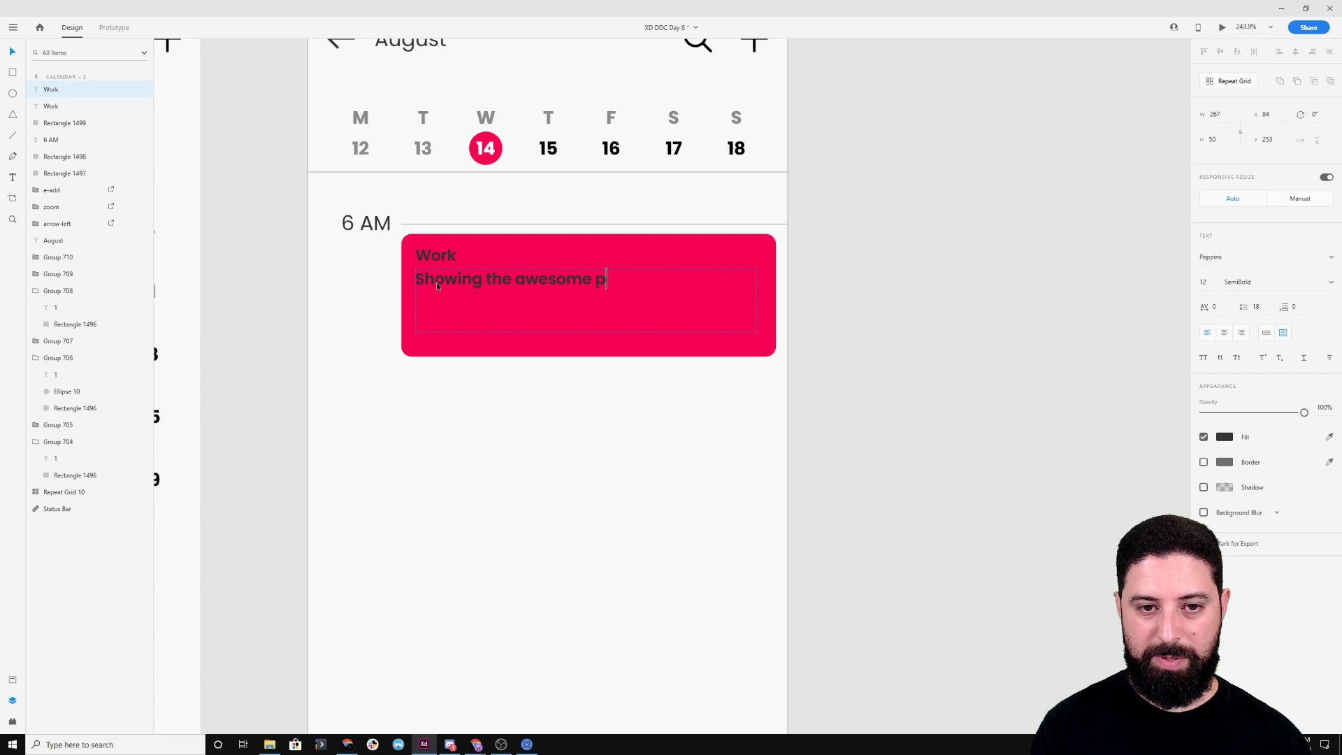
{"action": "type", "text": "ower of repeat"}
{"action": "type", "text": "gr"}
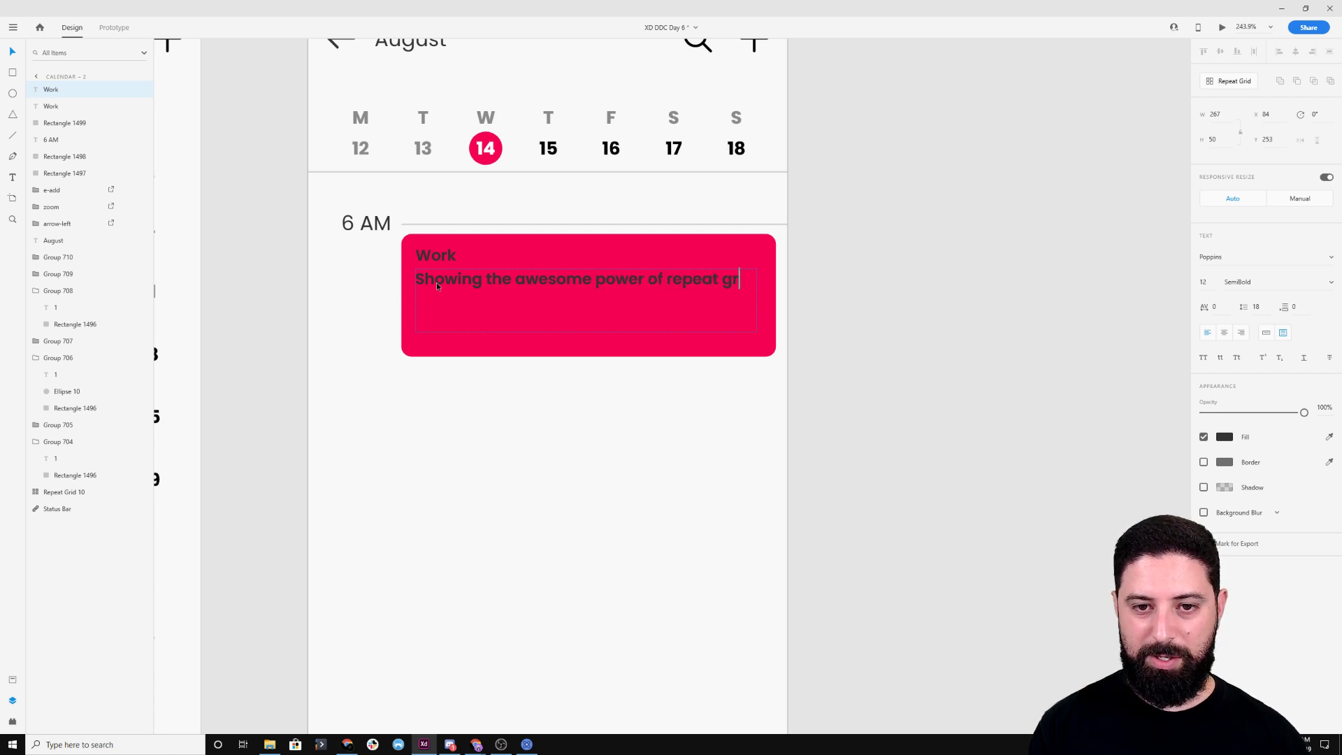
{"action": "type", "text": "id on Adobe Live!"}
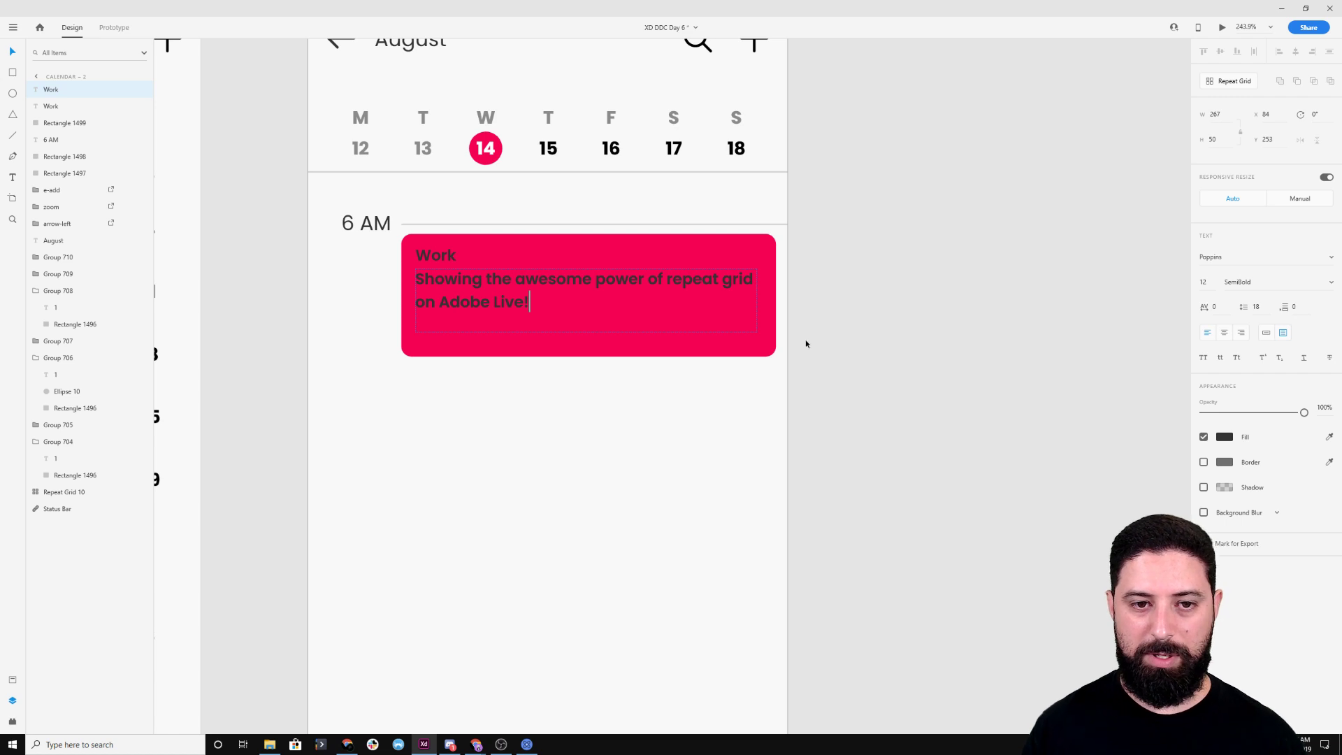
{"action": "key", "text": "Escape"}
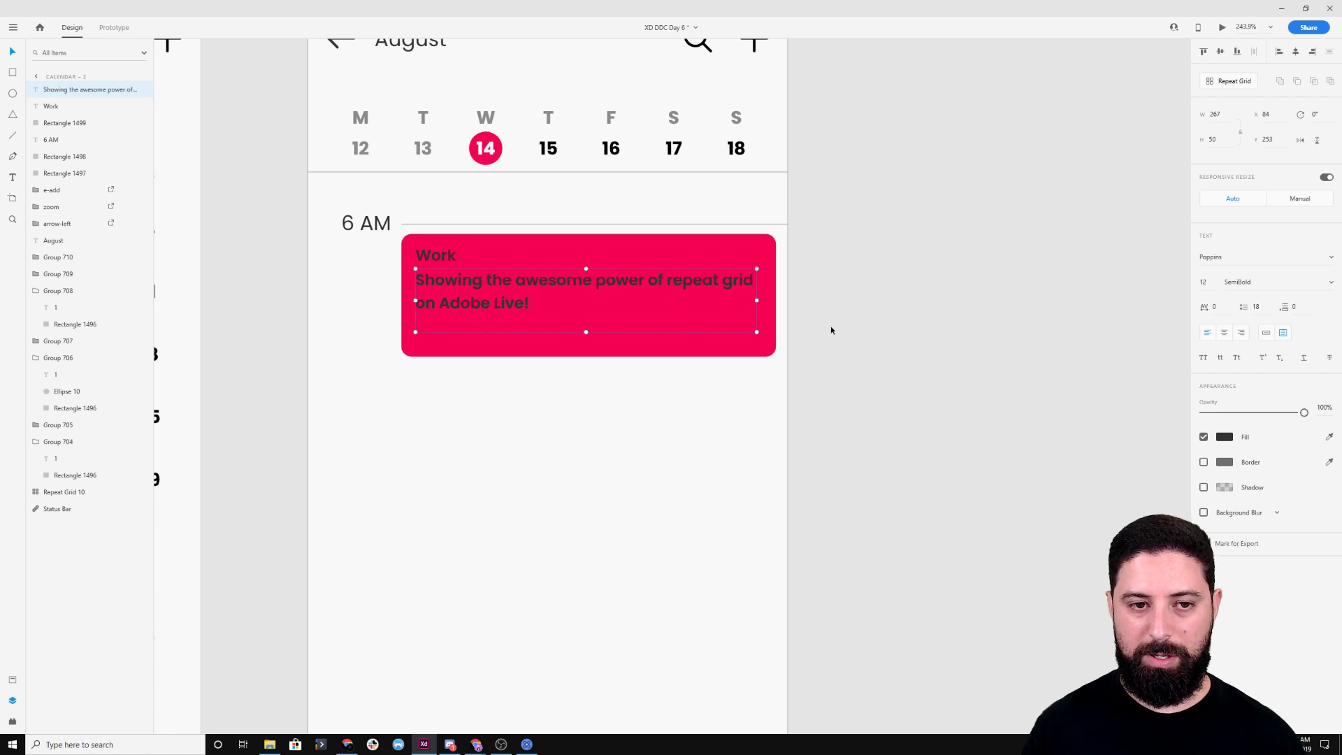
Change the fill of both the Work label and the event description to white
{"action": "left_click", "coordinate": [436, 259], "text": "shift"}
{"action": "left_click", "coordinate": [1222, 437]}
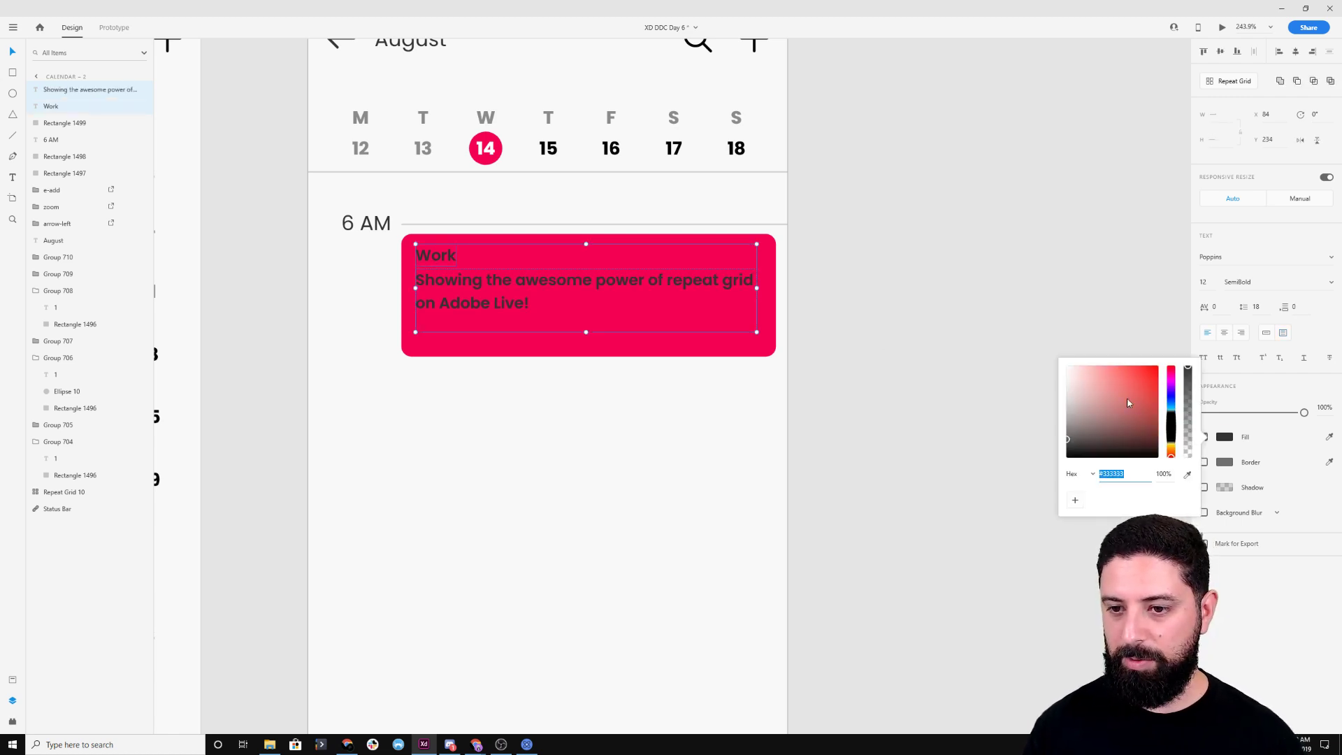
{"action": "left_click_drag", "start_coordinate": [1133, 403], "coordinate": [871, 294]}
{"action": "left_click", "coordinate": [877, 259]}
Move the event description down to about Y 258 and nudge the Work label down 2 px for better spacing
{"action": "left_click", "coordinate": [639, 282]}
{"action": "double_click", "coordinate": [640, 282]}
{"action": "left_click_drag", "start_coordinate": [639, 287], "coordinate": [639, 289]}
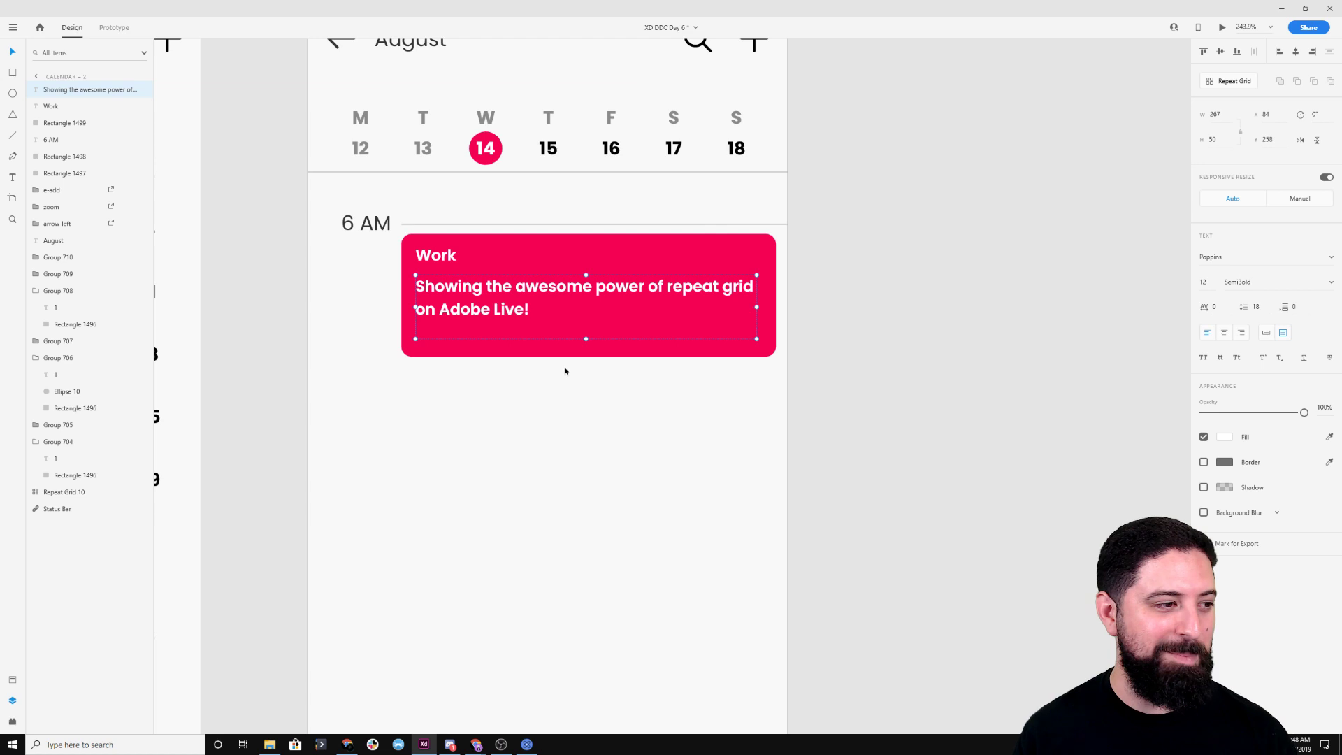
{"action": "left_click", "coordinate": [551, 388]}
{"action": "left_click", "coordinate": [444, 264]}
{"action": "key", "text": "Down"}
{"action": "key", "text": "Down"}
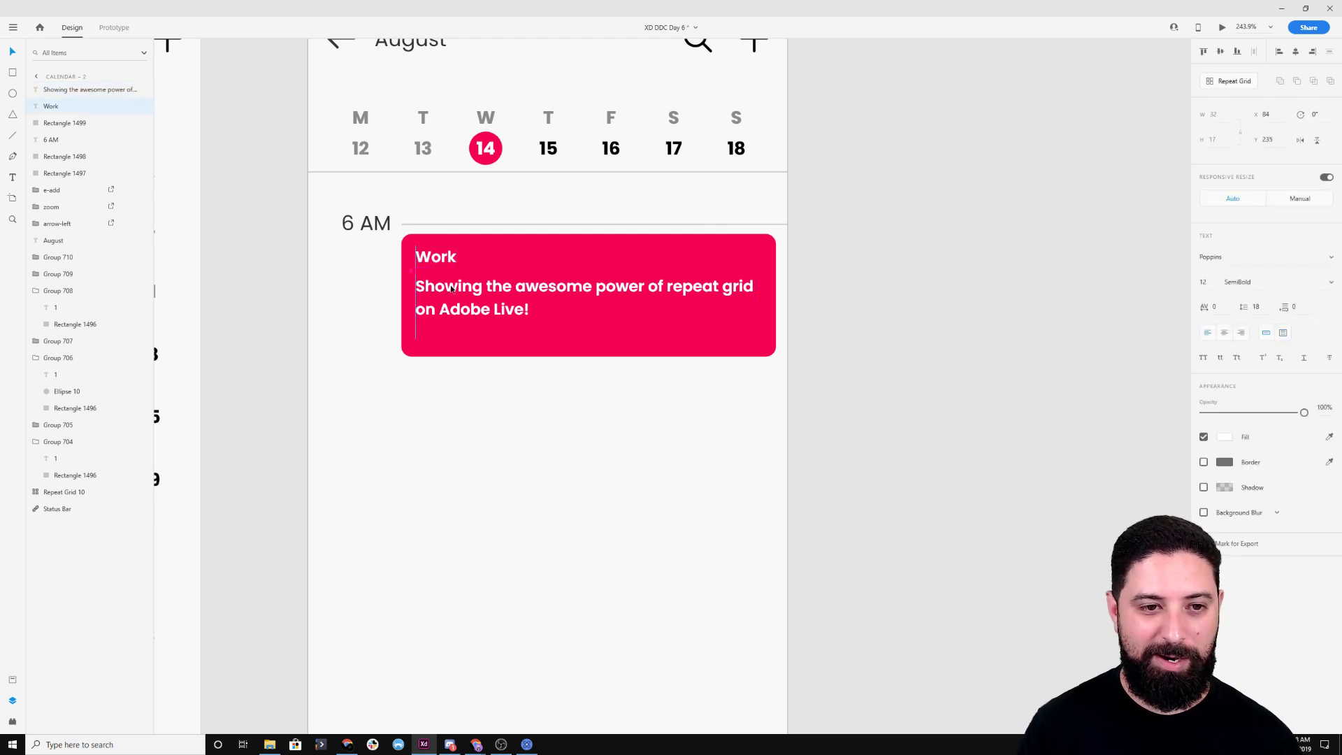
{"action": "left_click", "coordinate": [573, 417]}
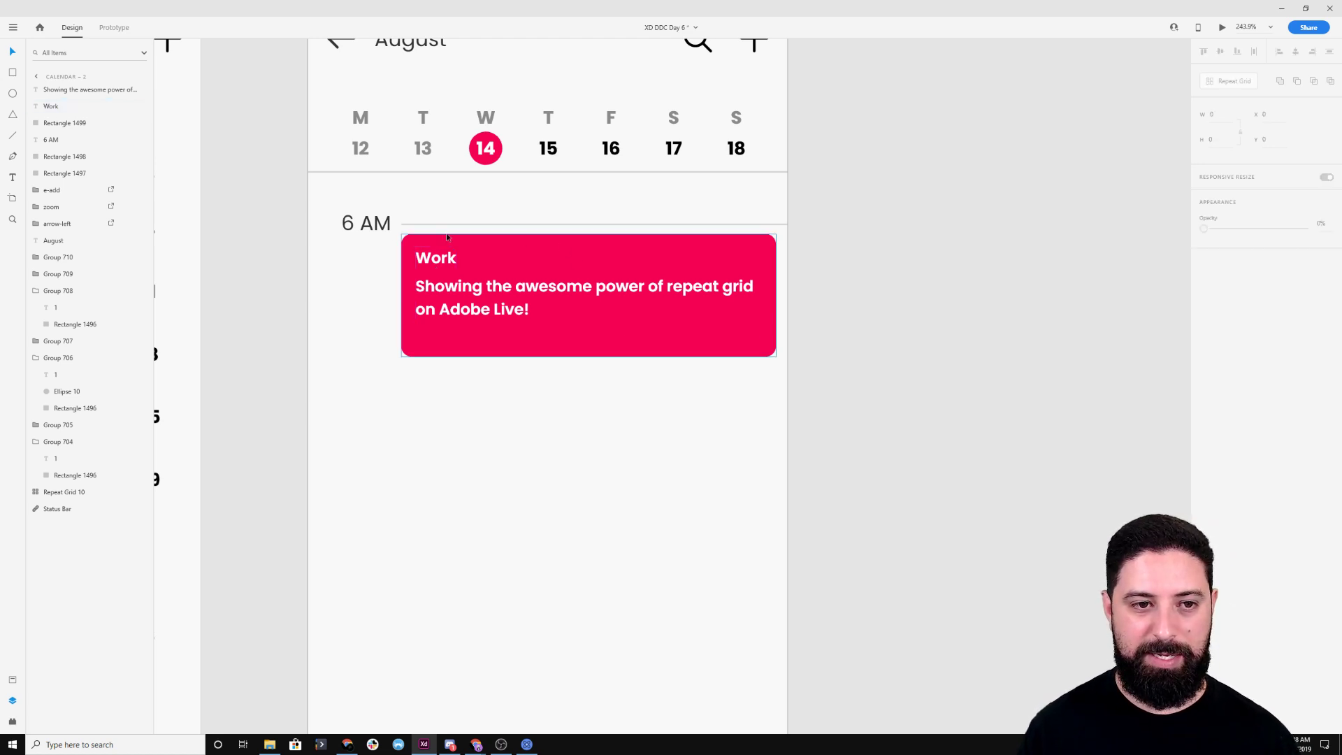
{"action": "left_click_drag", "start_coordinate": [313, 206], "coordinate": [774, 405]}
{"action": "left_click", "coordinate": [529, 438]}
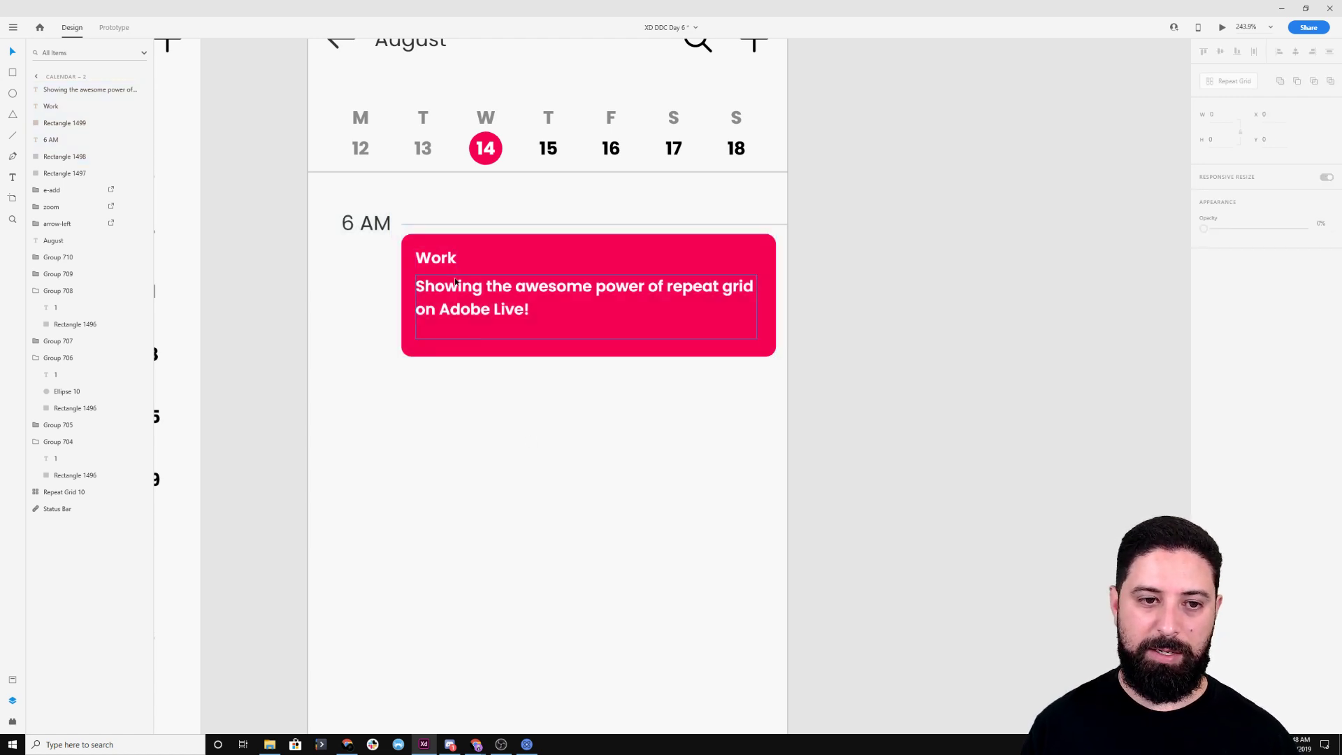
Copy the Work label to the card's upper-right corner as right-aligned "1 hour" and nudge the event description slightly down
{"action": "left_click_drag", "start_coordinate": [439, 258], "coordinate": [748, 259]}
{"action": "double_click", "coordinate": [748, 260]}
{"action": "key", "text": "BackSpace"}
{"action": "type", "text": "1 hour"}
{"action": "key", "text": "Escape"}
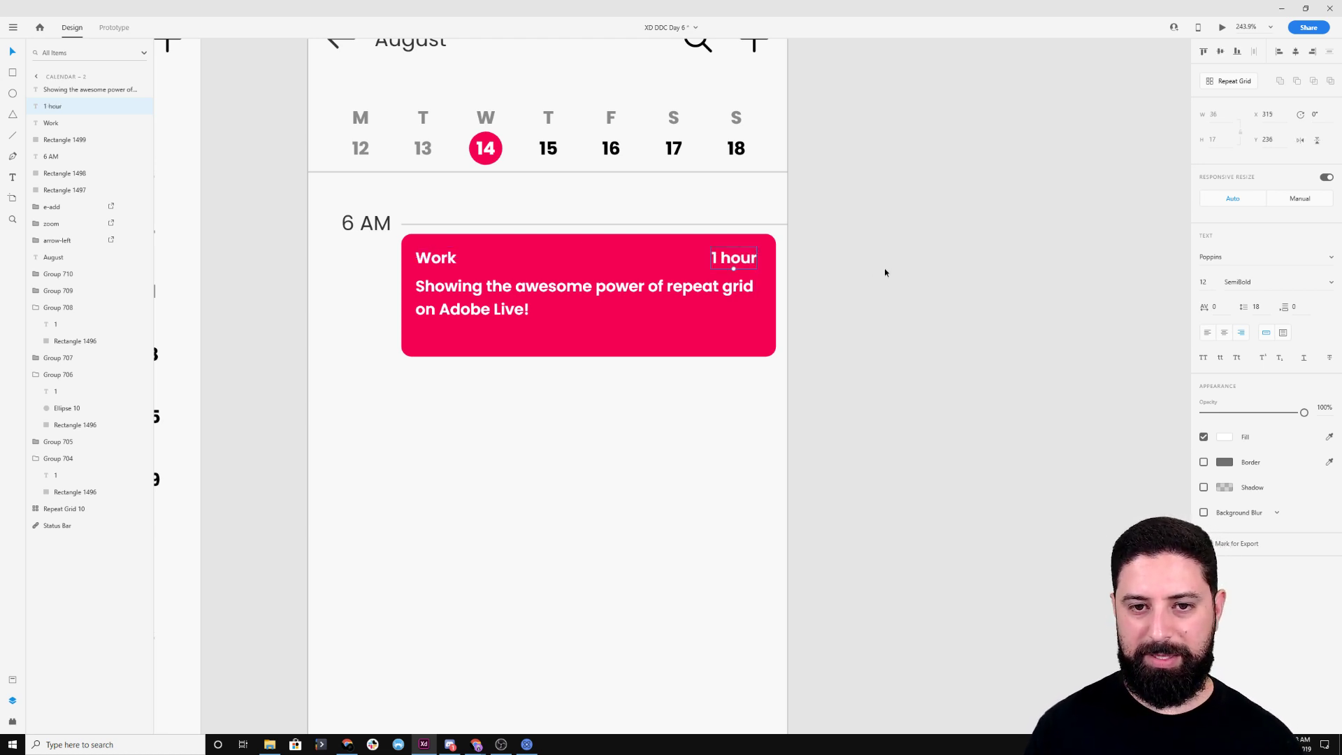
{"action": "left_click_drag", "start_coordinate": [664, 289], "coordinate": [665, 292]}
{"action": "left_click", "coordinate": [865, 300]}
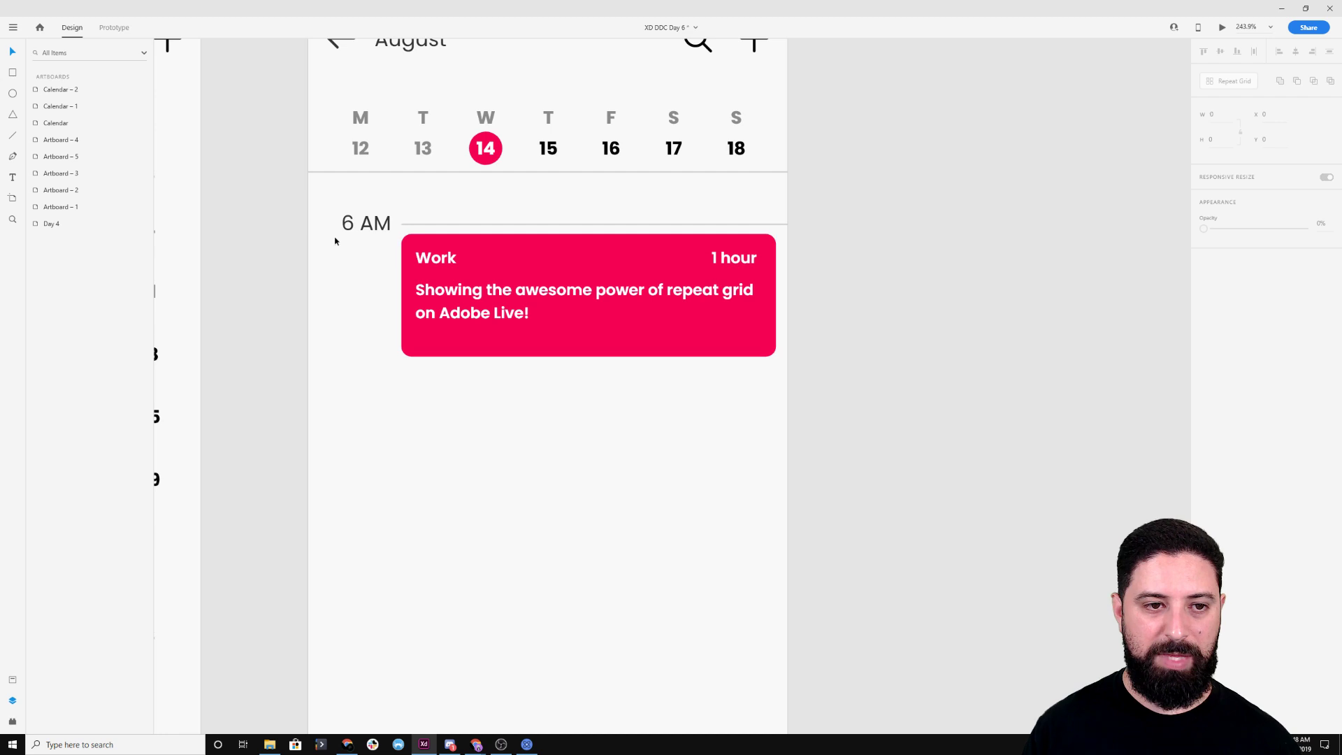
Make the 6 AM label, divider line and event card a repeat grid running down the day view with no gap between rows
{"action": "left_click_drag", "start_coordinate": [314, 202], "coordinate": [809, 409]}
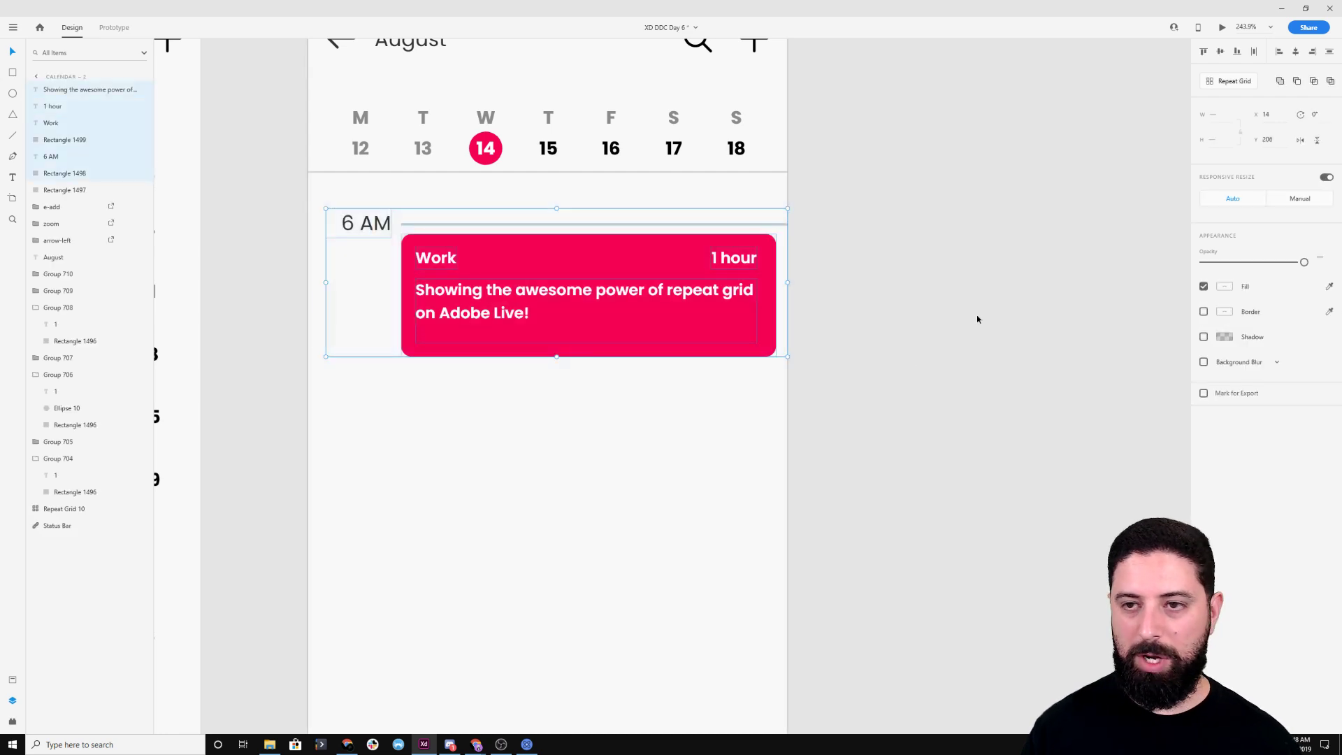
{"action": "left_click", "coordinate": [1250, 81]}
{"action": "scroll", "coordinate": [593, 368], "scroll_direction": "down", "scroll_amount": 3}
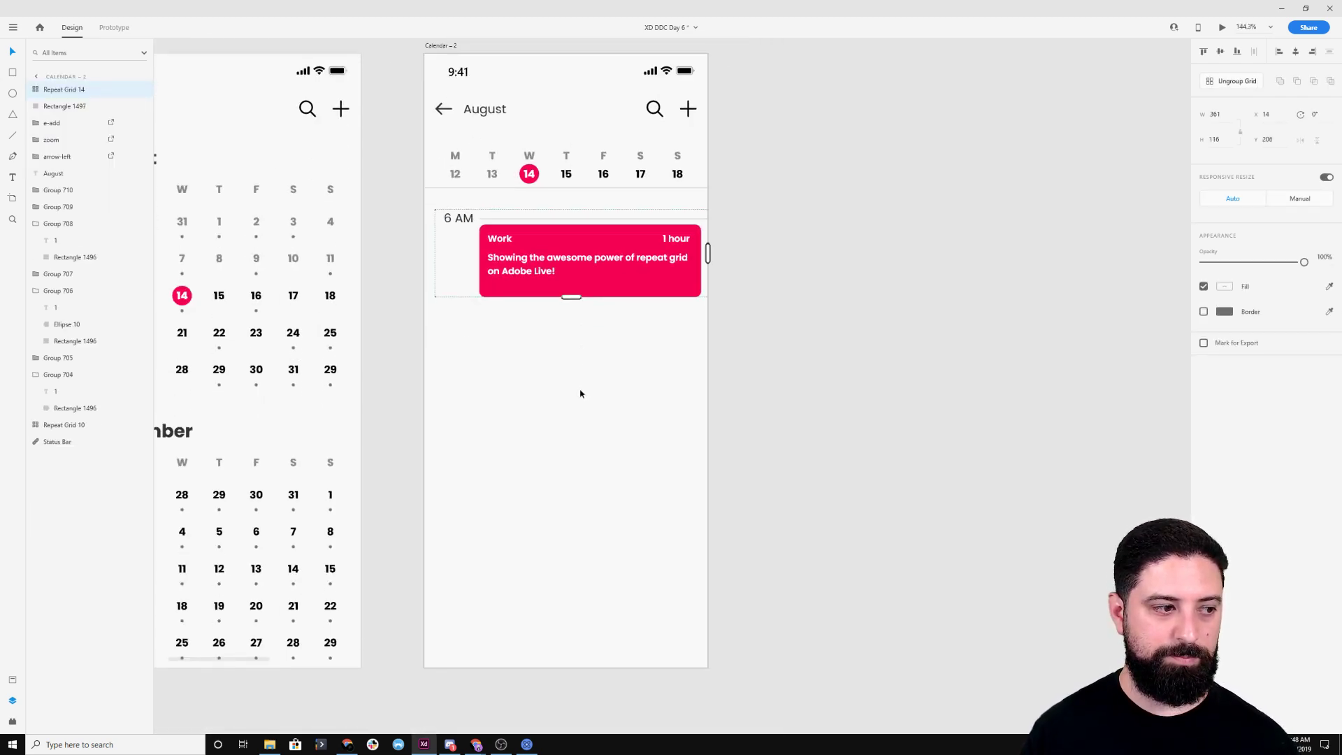
{"action": "left_click_drag", "start_coordinate": [582, 296], "coordinate": [586, 691]}
{"action": "left_click_drag", "start_coordinate": [582, 509], "coordinate": [584, 468]}
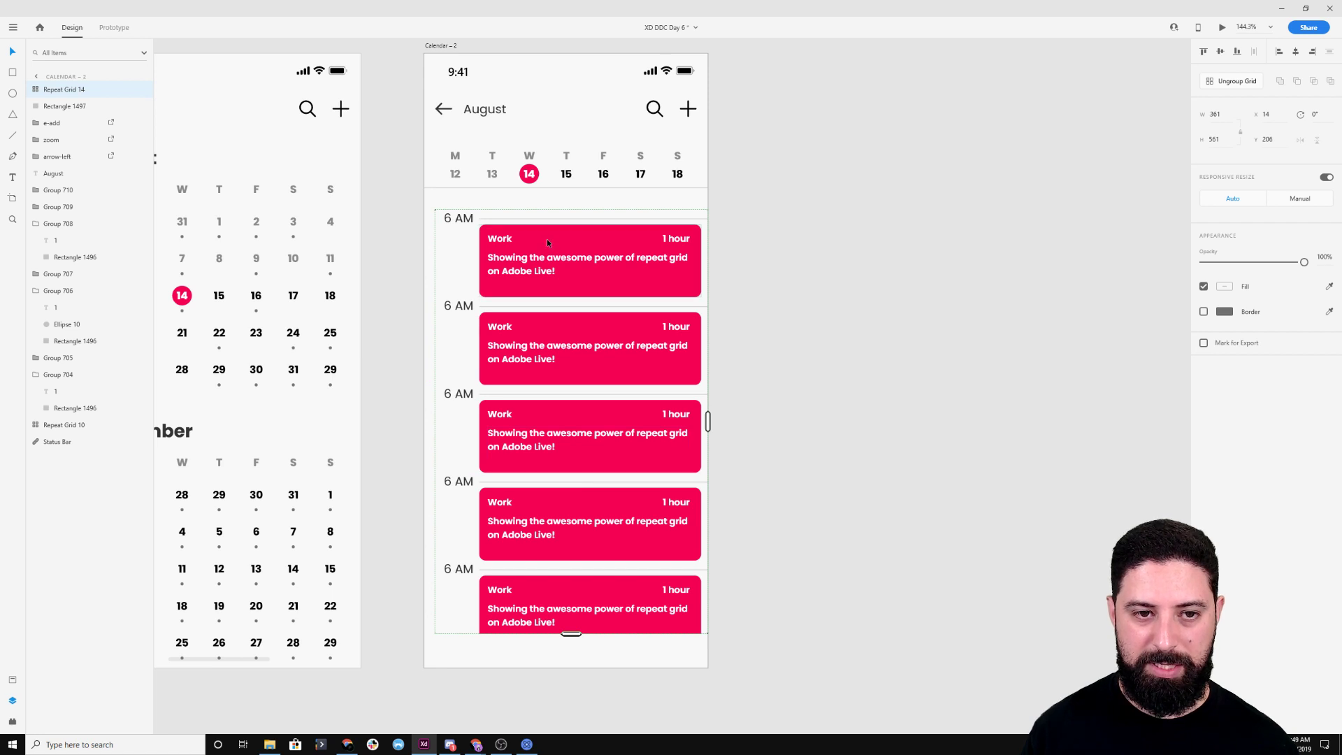
{"action": "left_click", "coordinate": [751, 249]}
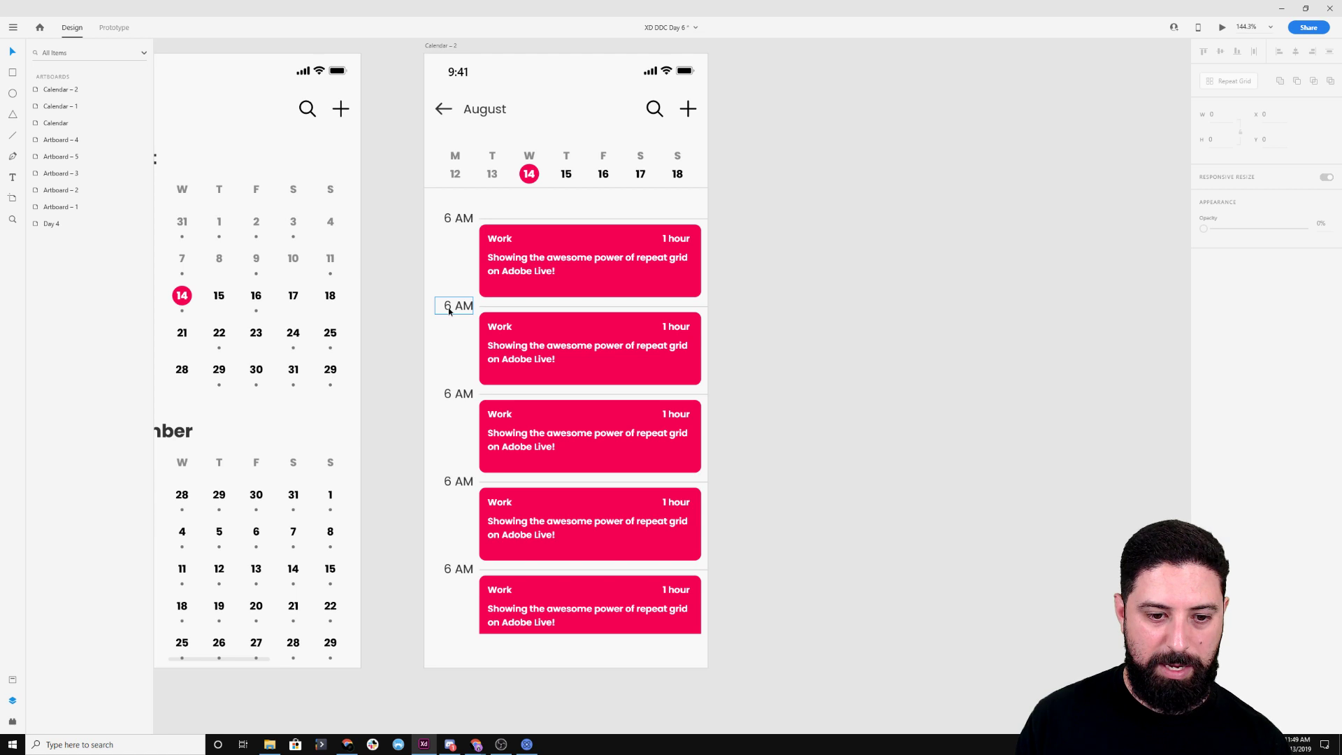
Extend the event repeat grid past the artboard's lower edge to about 671 px high
{"action": "left_click", "coordinate": [587, 505]}
{"action": "left_click_drag", "start_coordinate": [570, 635], "coordinate": [577, 721]}
{"action": "left_click", "coordinate": [402, 616]}
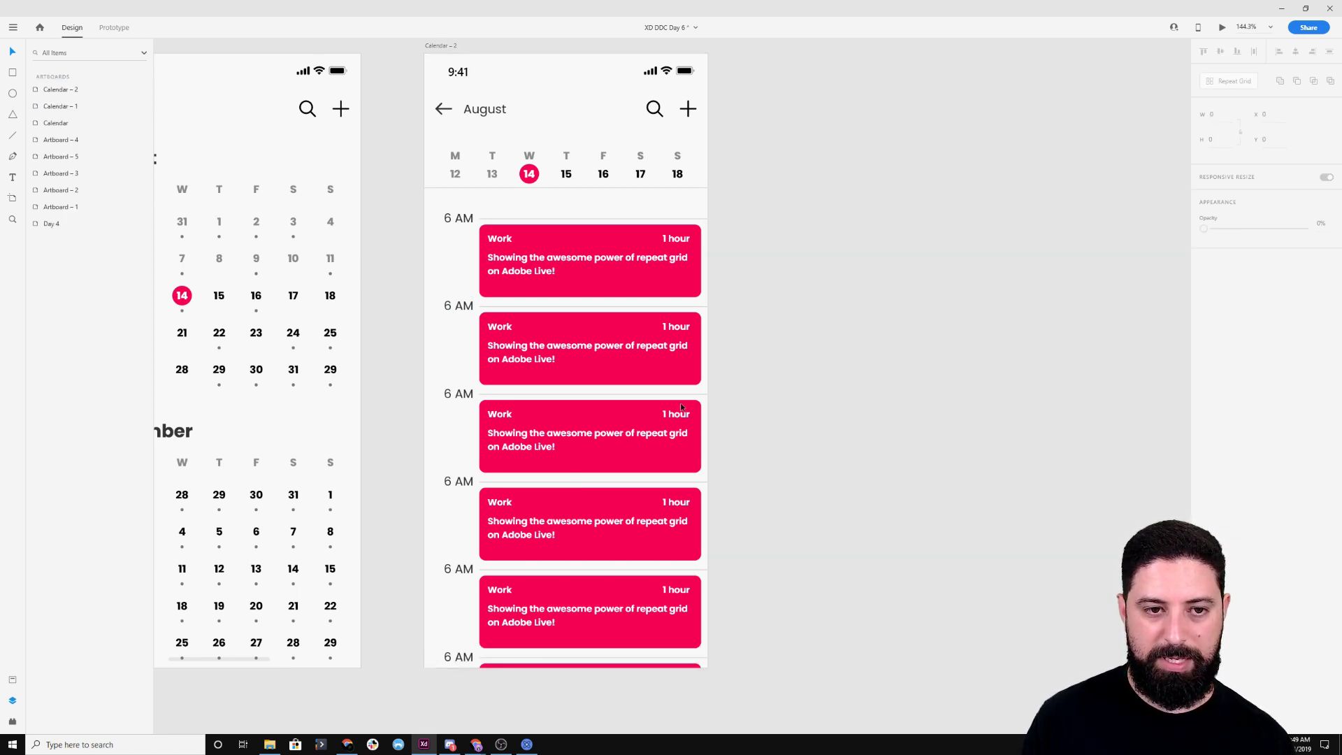
Change the second and third rows' hour labels to 7 AM and 8 AM
{"action": "left_click", "coordinate": [451, 315], "text": "ctrl"}
{"action": "double_click", "coordinate": [451, 311]}
{"action": "left_click", "coordinate": [451, 305]}
{"action": "key", "text": "BackSpace"}
{"action": "type", "text": "7"}
{"action": "left_click", "coordinate": [767, 391]}
{"action": "double_click", "coordinate": [449, 394]}
{"action": "left_click", "coordinate": [449, 396]}
{"action": "key", "text": "BackSpace"}
{"action": "type", "text": "8"}
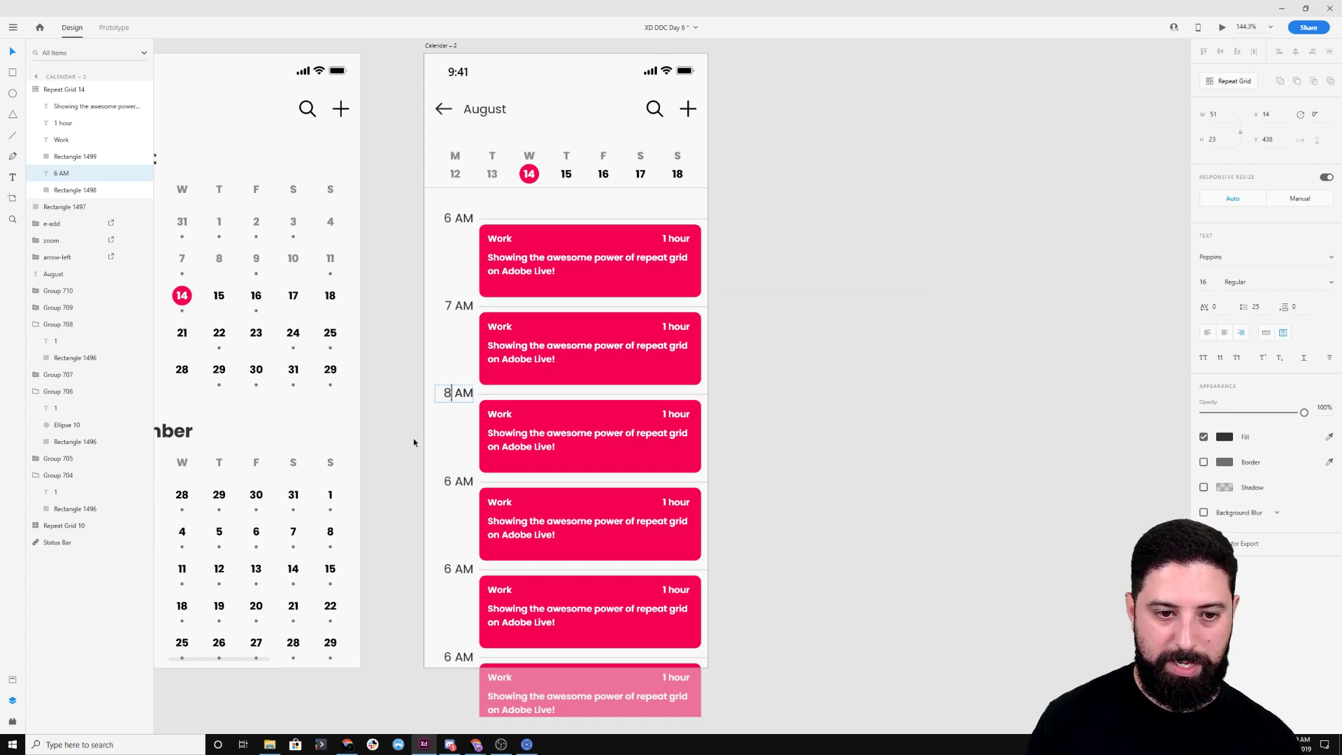
Change the hour labels of the fourth, fifth and sixth rows to 9 AM, 10 AM and 11 AM
{"action": "double_click", "coordinate": [452, 482]}
{"action": "left_click", "coordinate": [452, 483]}
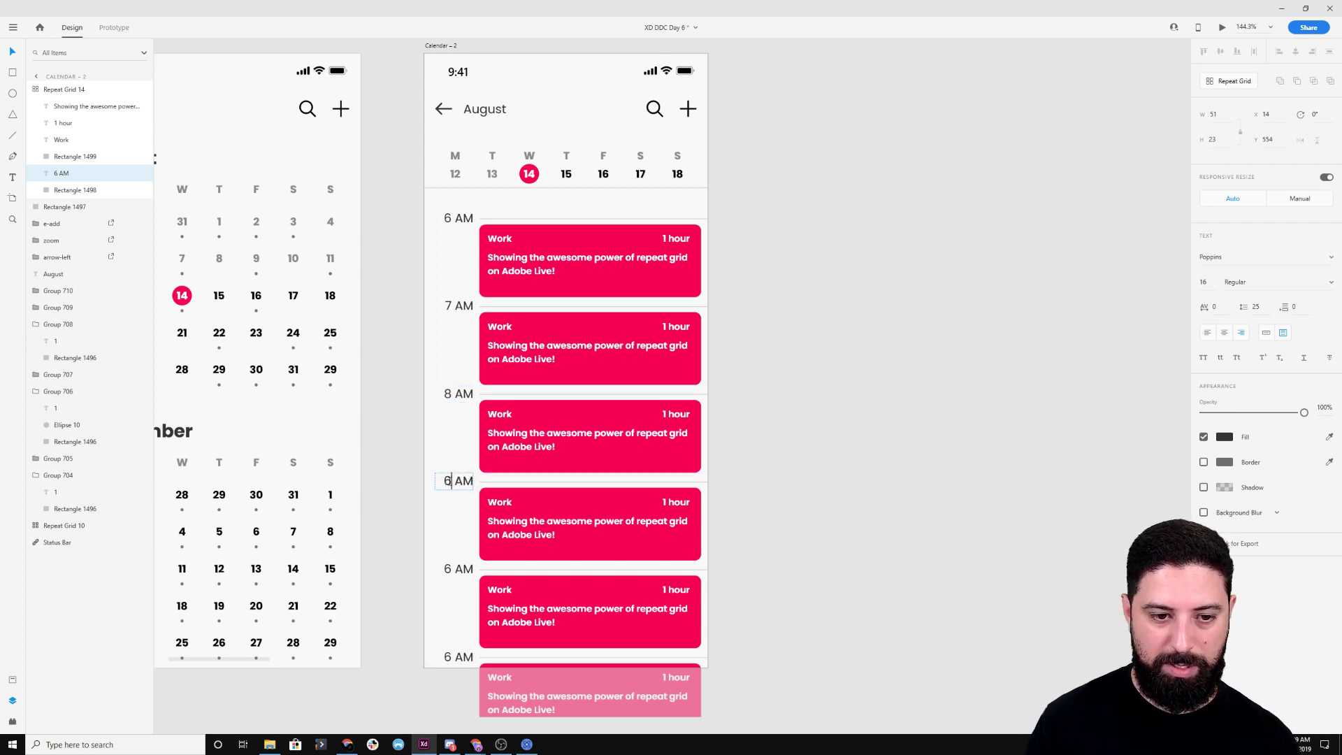
{"action": "double_click", "coordinate": [451, 569]}
{"action": "left_click", "coordinate": [451, 568]}
{"action": "key", "text": "BackSpace"}
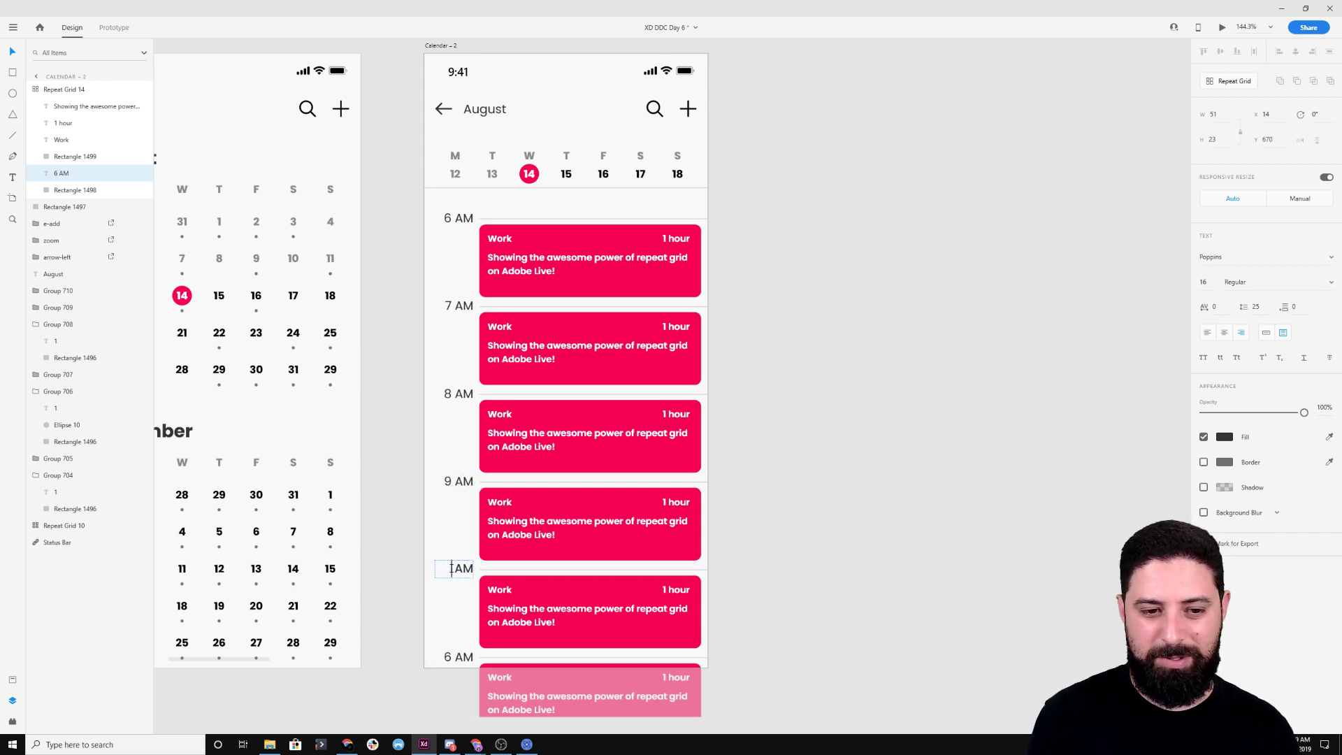
{"action": "type", "text": "10"}
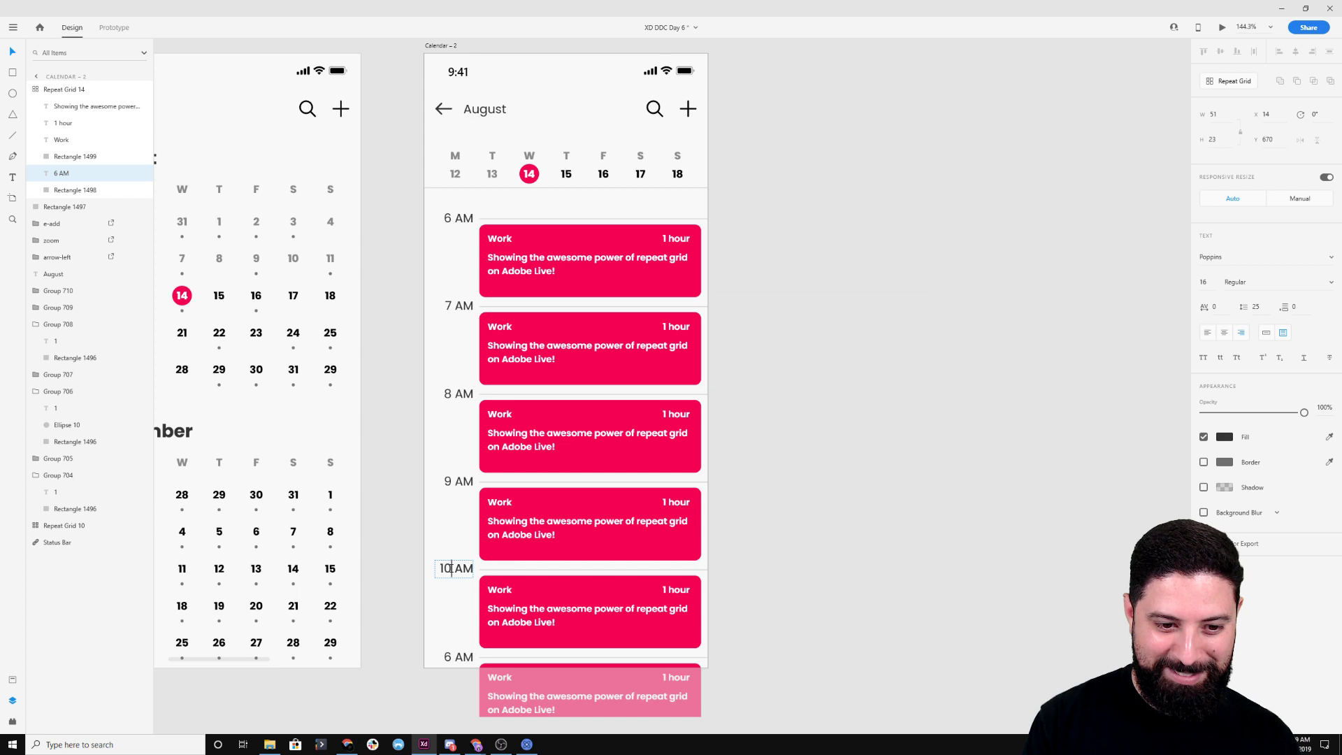
{"action": "left_click", "coordinate": [450, 656]}
{"action": "double_click", "coordinate": [449, 656]}
{"action": "left_click", "coordinate": [449, 656]}
{"action": "key", "text": "BackSpace"}
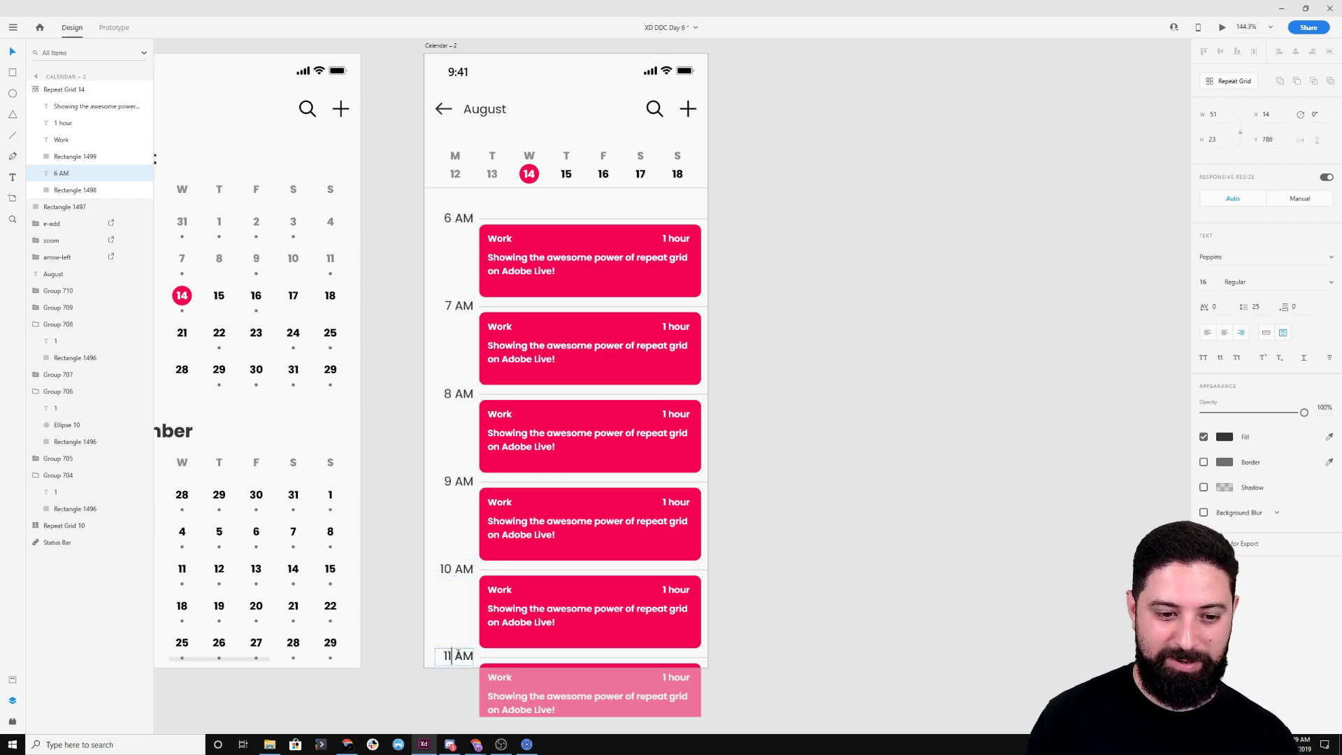
{"action": "key", "text": "Escape"}
{"action": "left_click", "coordinate": [717, 340]}
Try a muted dark pink fill on the 8 AM event card inside the repeat grid
{"action": "left_click", "coordinate": [574, 263]}
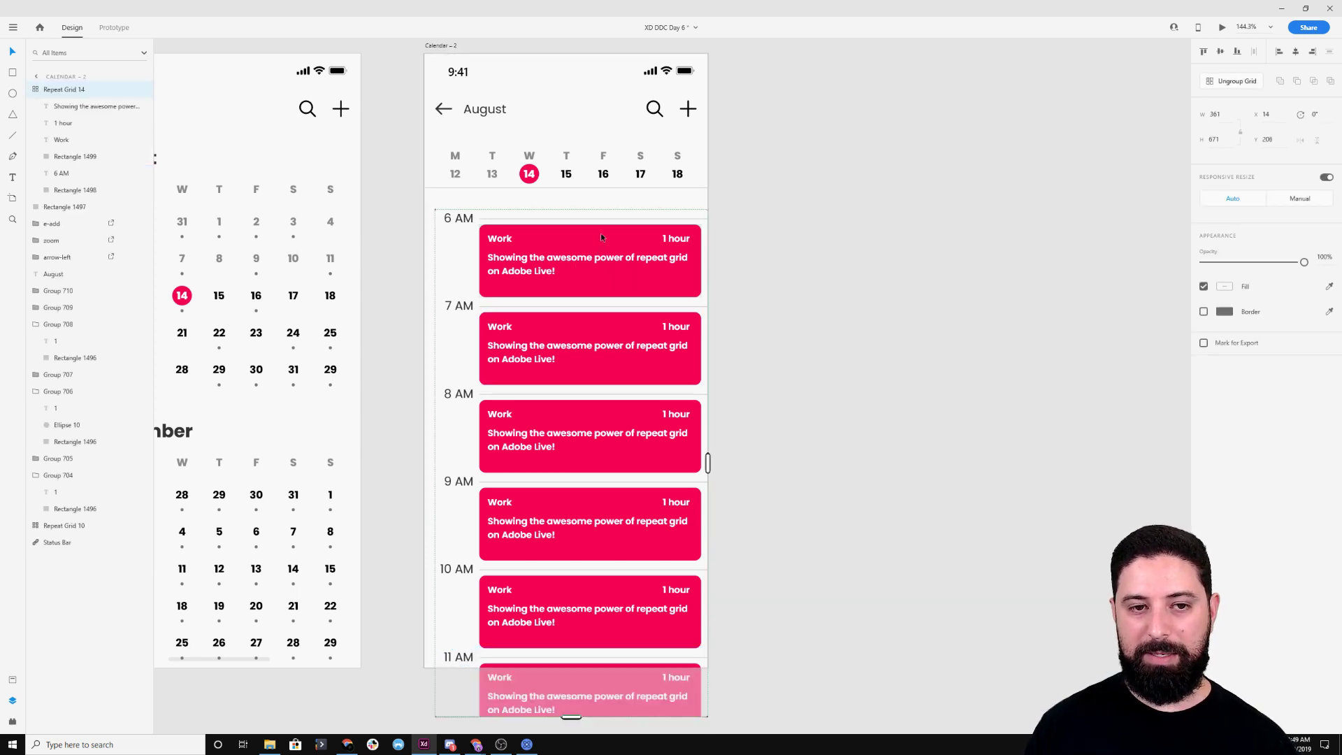
{"action": "double_click", "coordinate": [611, 409]}
{"action": "left_click", "coordinate": [1225, 312]}
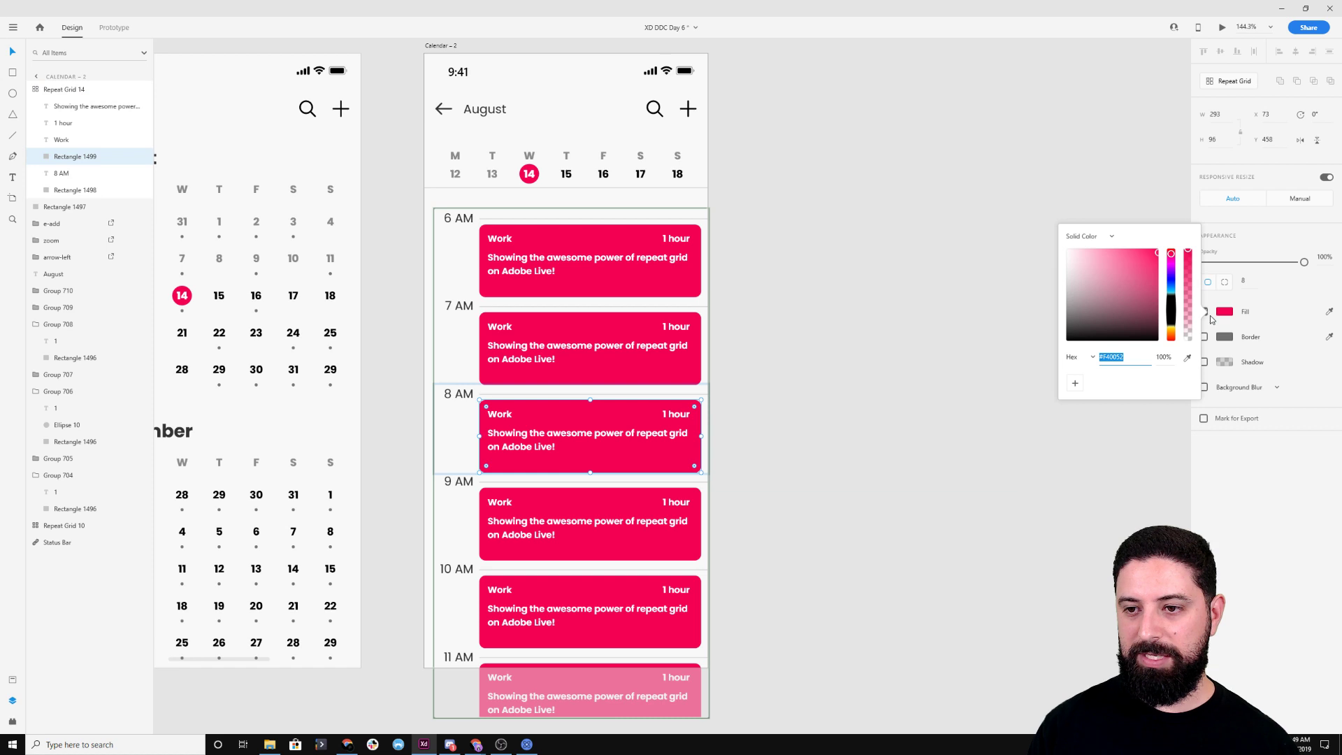
{"action": "left_click_drag", "start_coordinate": [1140, 292], "coordinate": [1128, 274]}
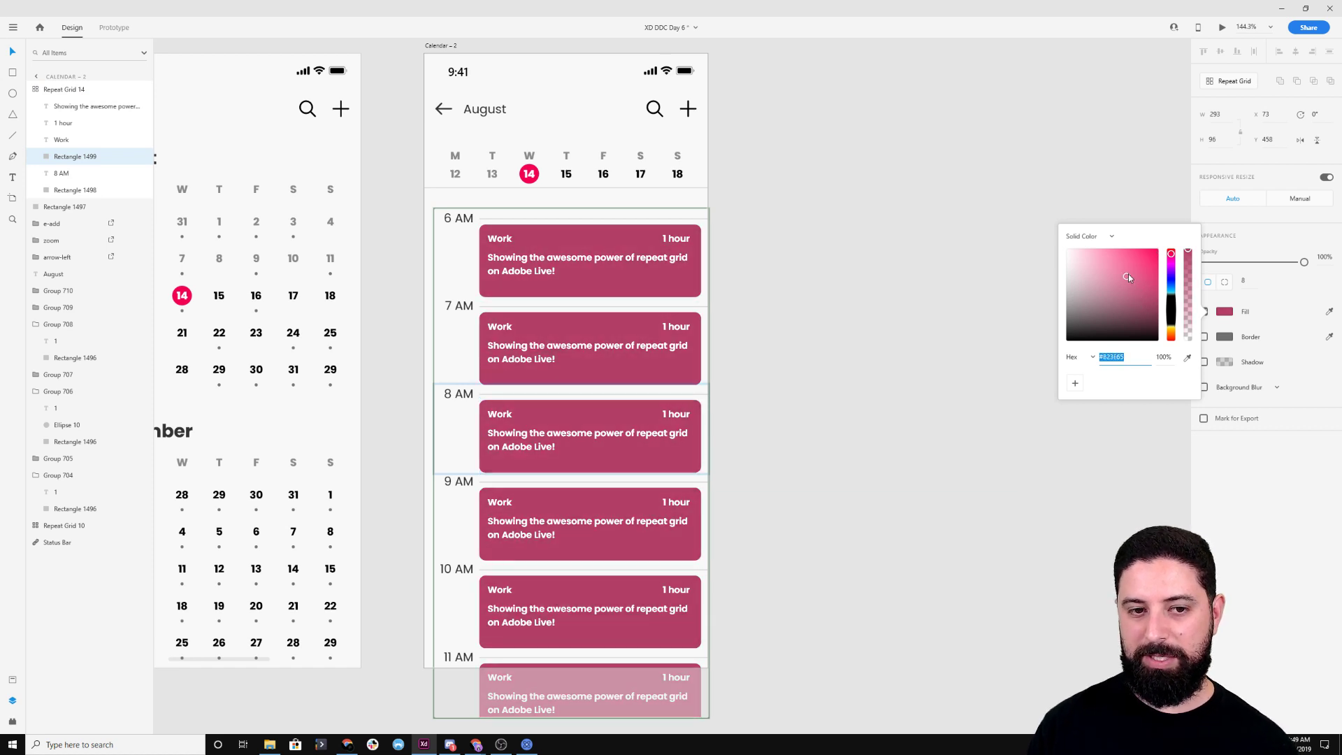
{"action": "left_click", "coordinate": [850, 288]}
Ungroup the event repeat grid into separate hourly rows
{"action": "left_click", "coordinate": [598, 246]}
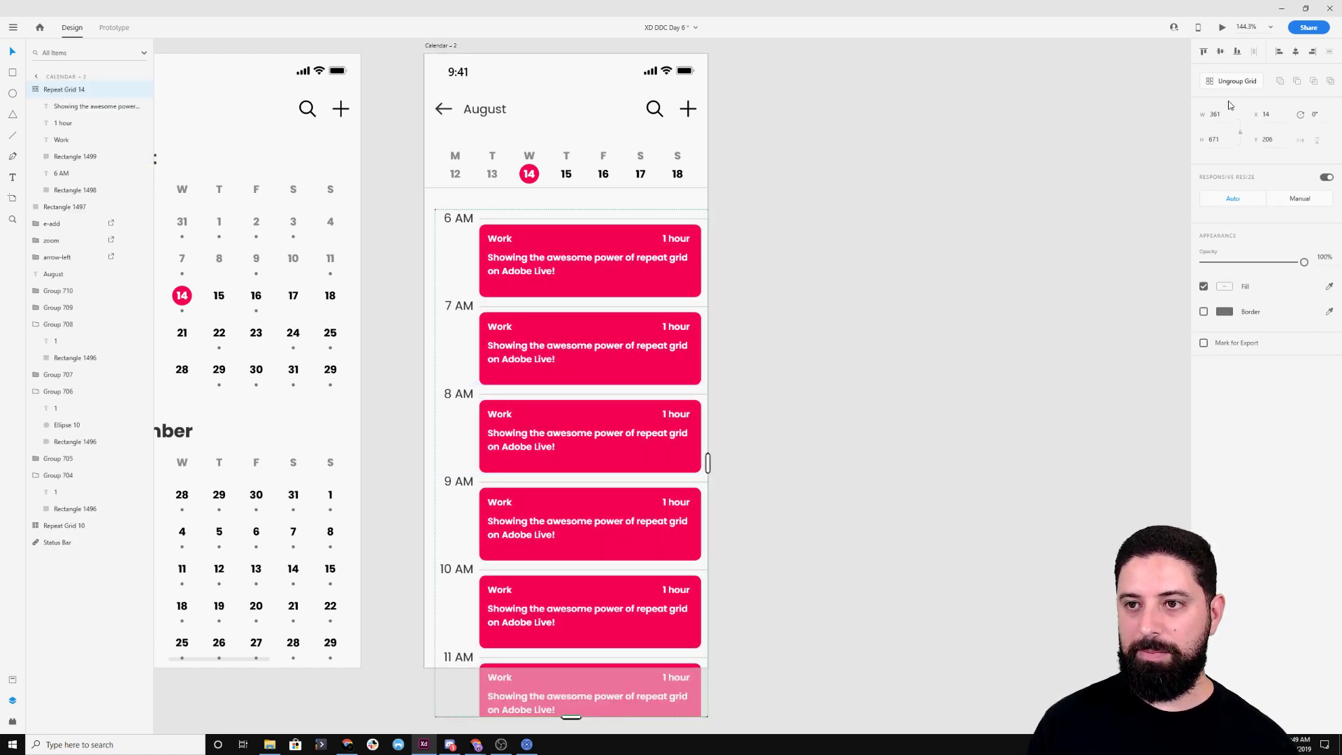
{"action": "left_click", "coordinate": [1235, 82]}
{"action": "left_click", "coordinate": [891, 295]}
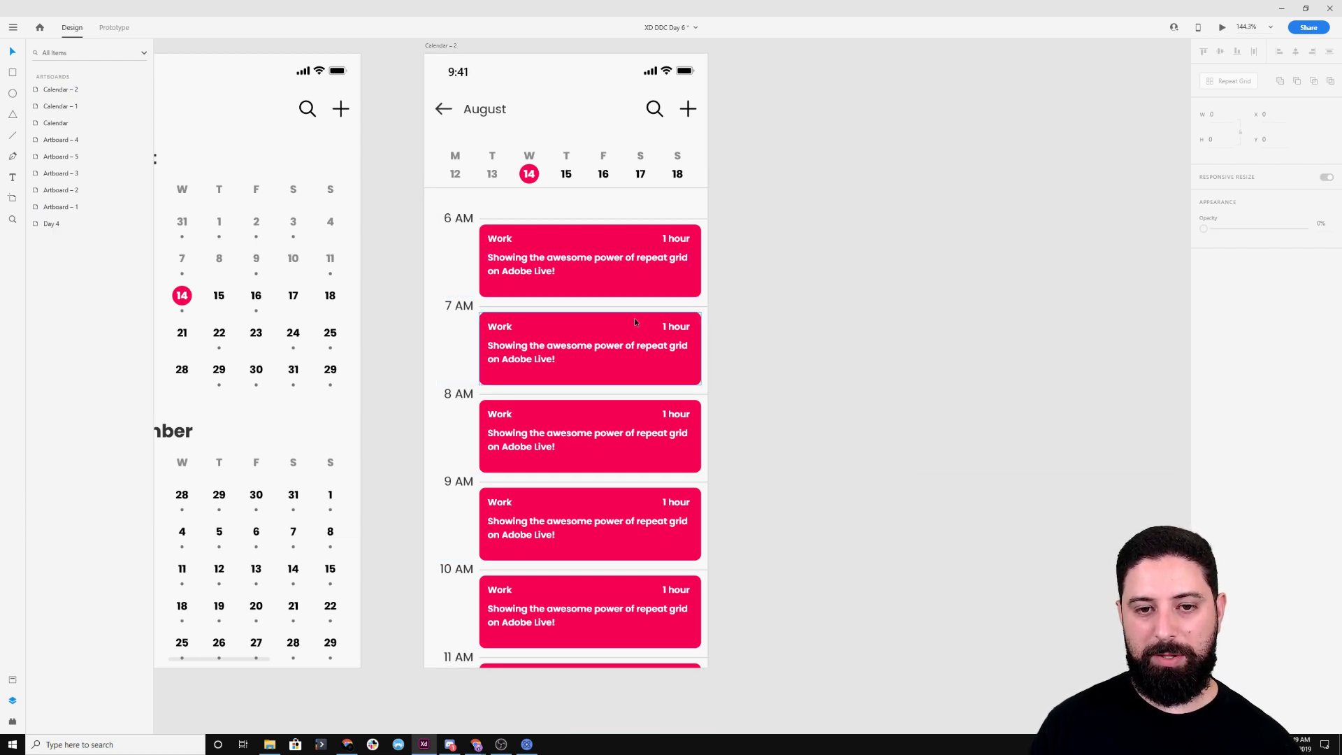
Retitle the 7 AM event as "Workout" and set its card fill to black
{"action": "double_click", "coordinate": [507, 327]}
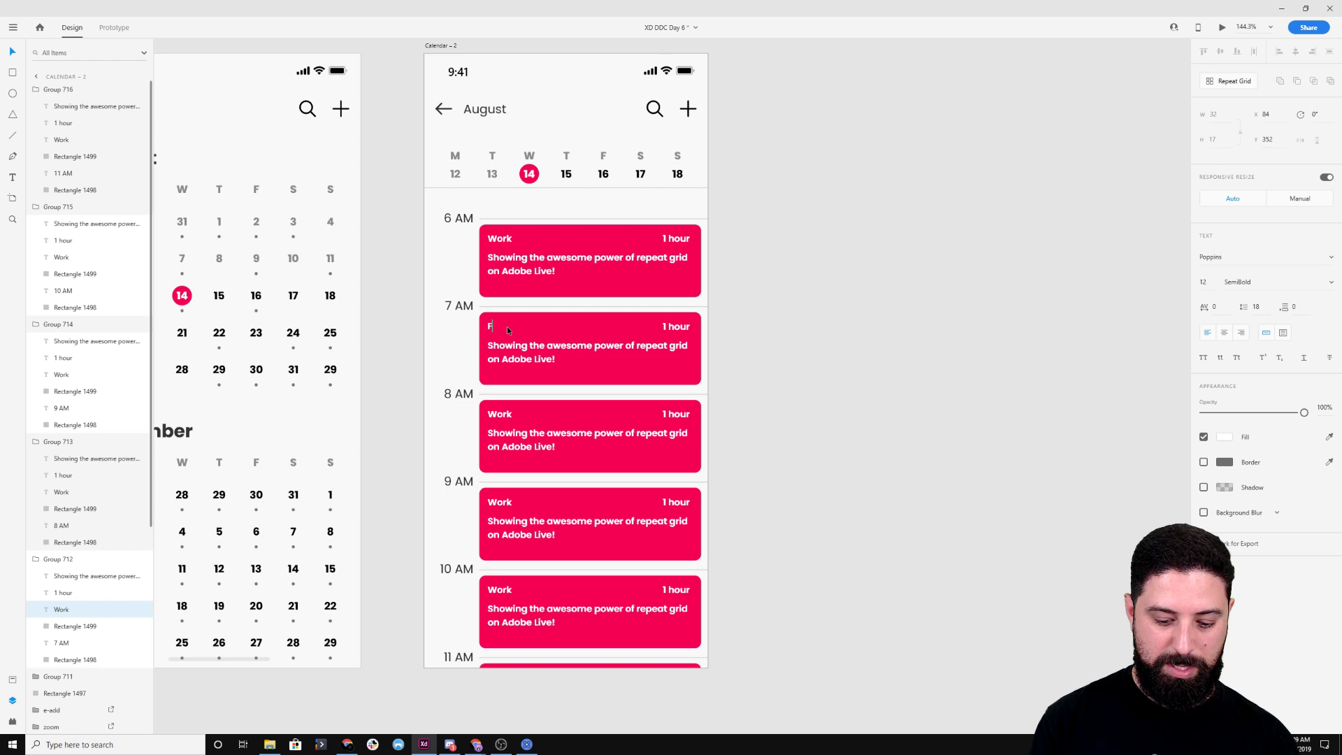
{"action": "type", "text": "Workout"}
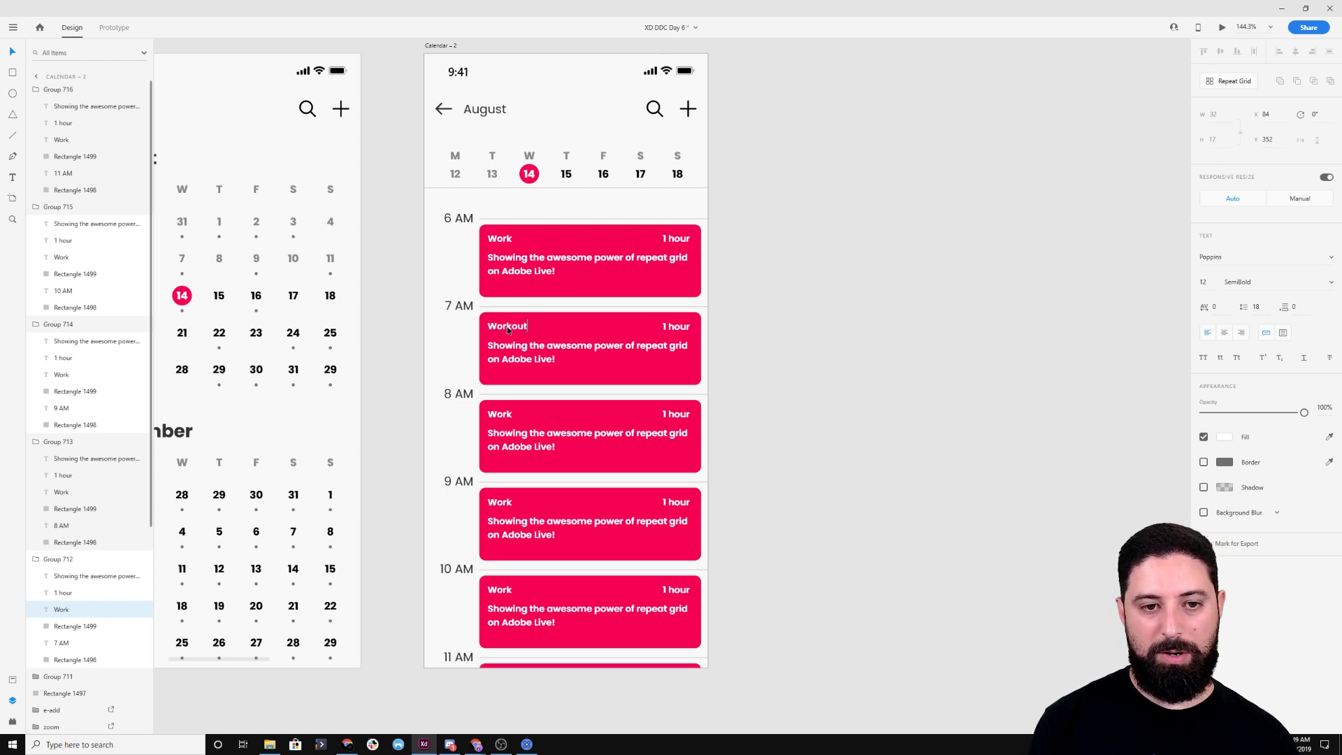
{"action": "left_click", "coordinate": [608, 329]}
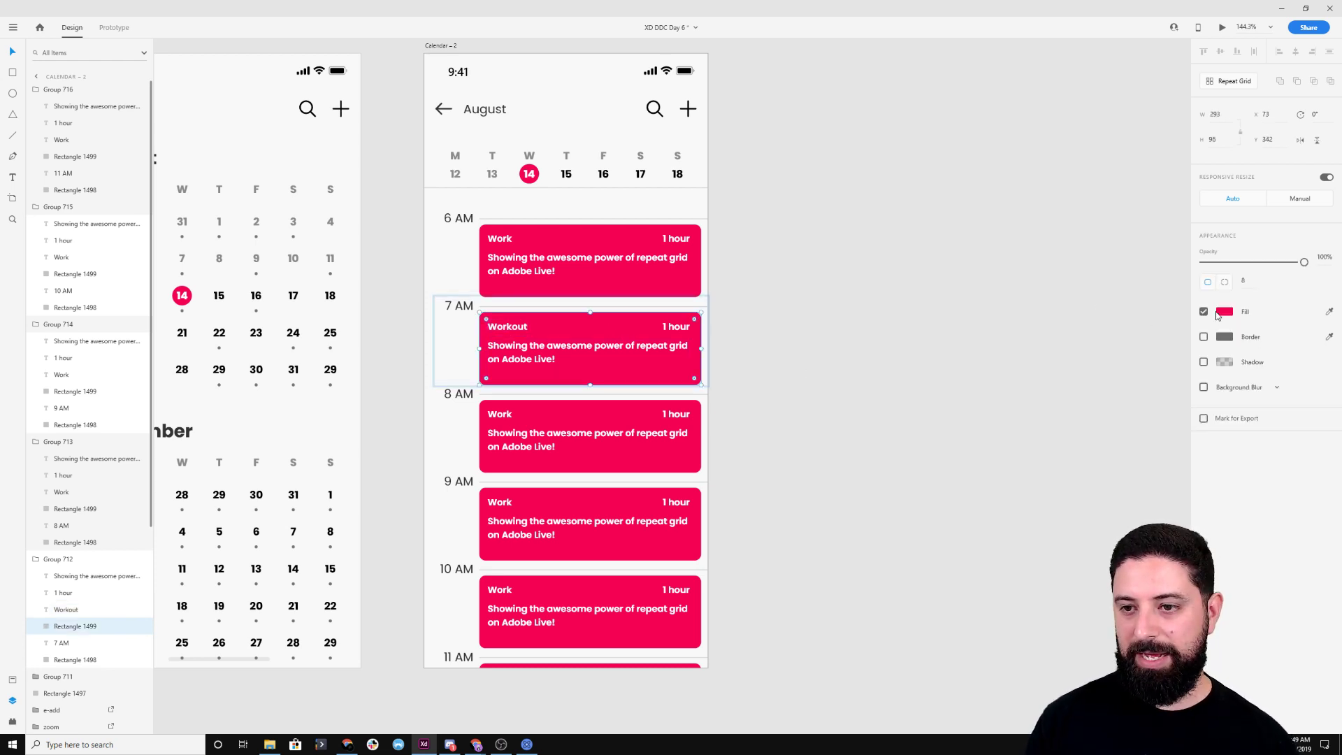
{"action": "left_click", "coordinate": [1222, 312]}
{"action": "left_click", "coordinate": [1172, 282]}
{"action": "left_click_drag", "start_coordinate": [1173, 285], "coordinate": [1130, 273]}
{"action": "left_click", "coordinate": [949, 364]}
Retitle the 10 AM event as "Family" and set its description to "Lunch with the family"
{"action": "scroll", "coordinate": [778, 456], "scroll_direction": "down", "scroll_amount": 1}
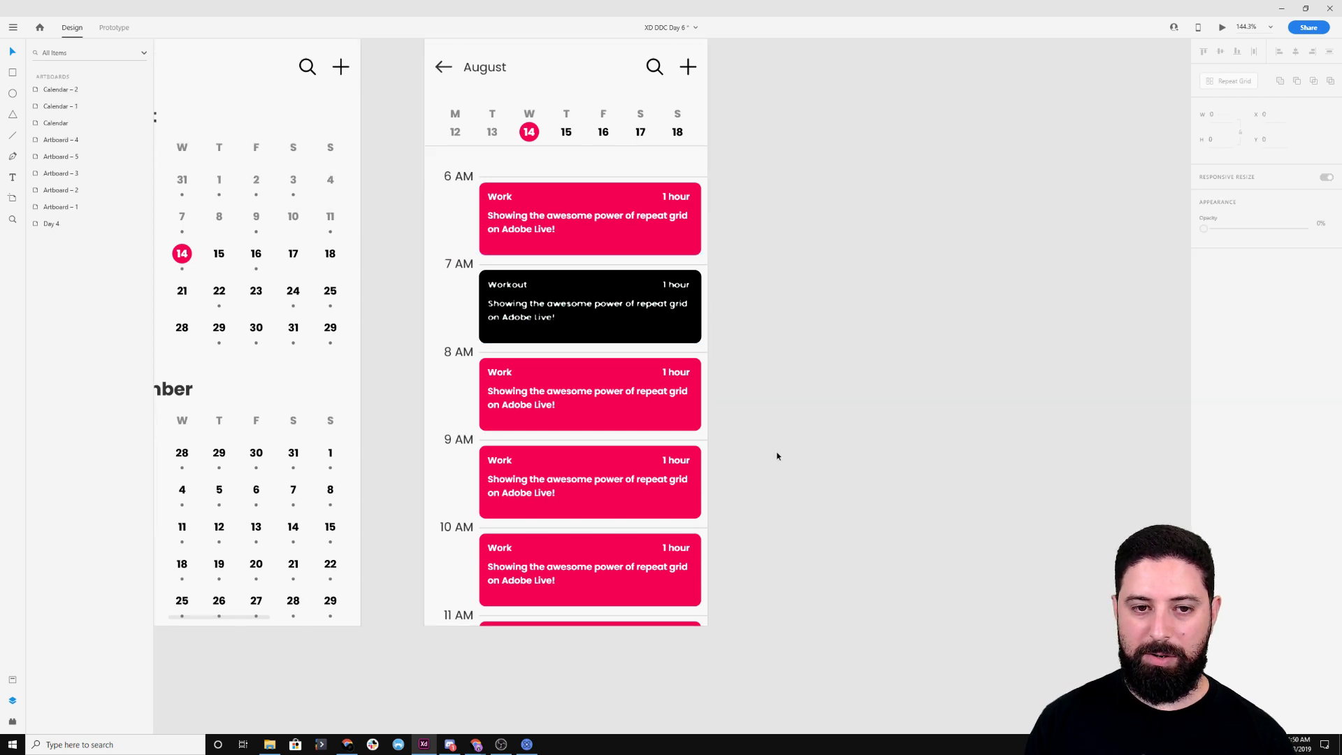
{"action": "double_click", "coordinate": [498, 372]}
{"action": "double_click", "coordinate": [498, 372]}
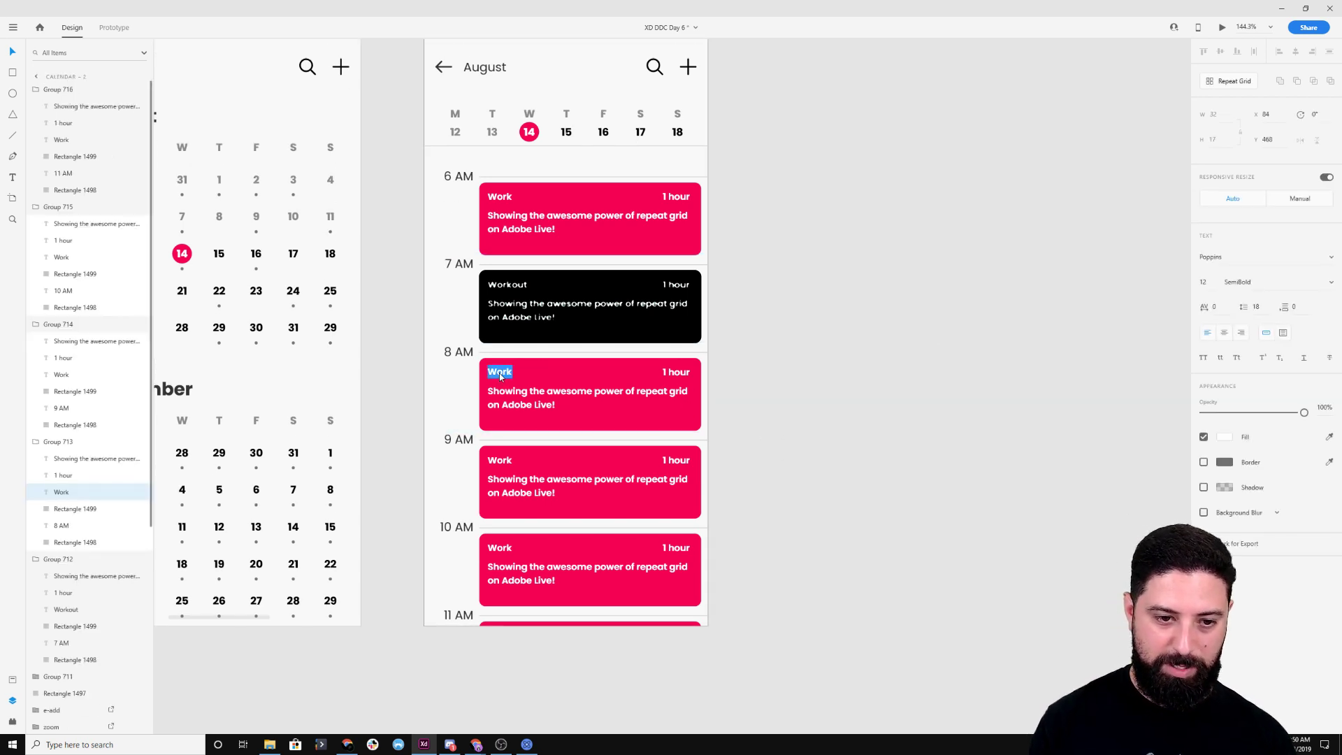
{"action": "double_click", "coordinate": [501, 548]}
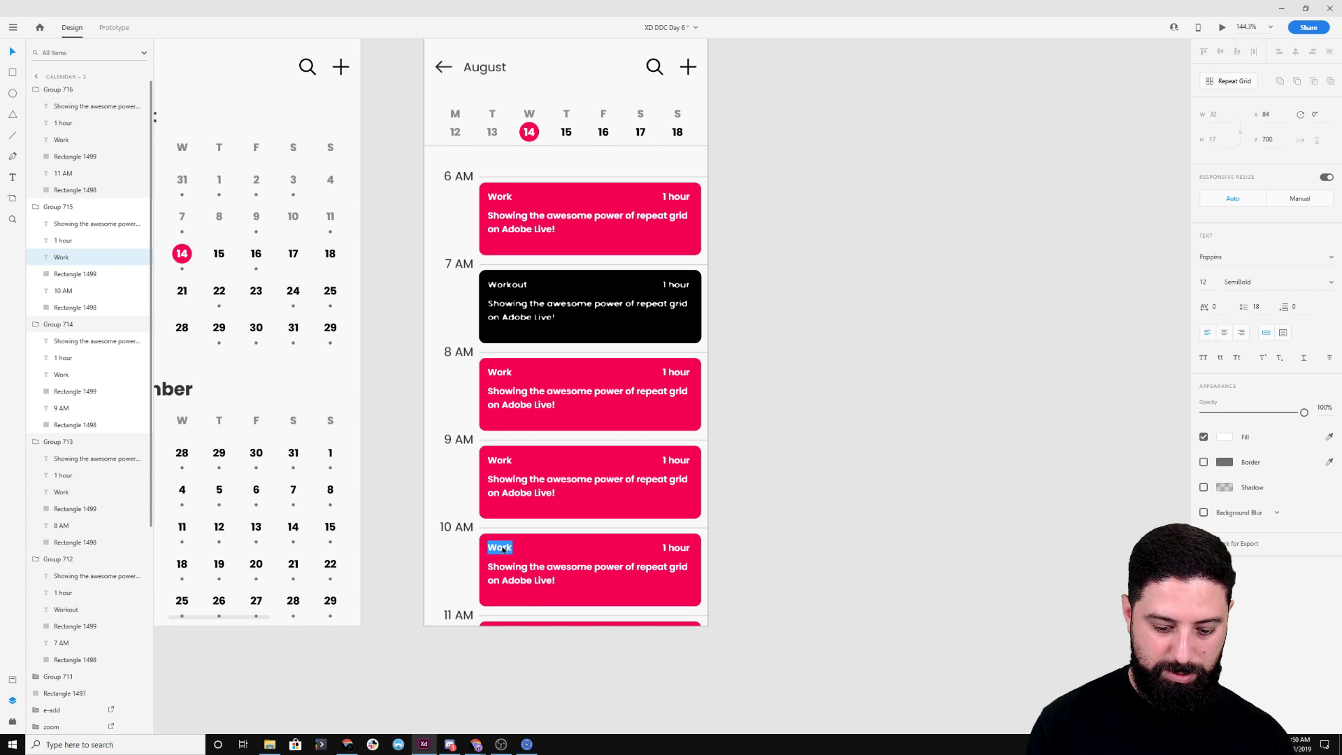
{"action": "type", "text": "Family"}
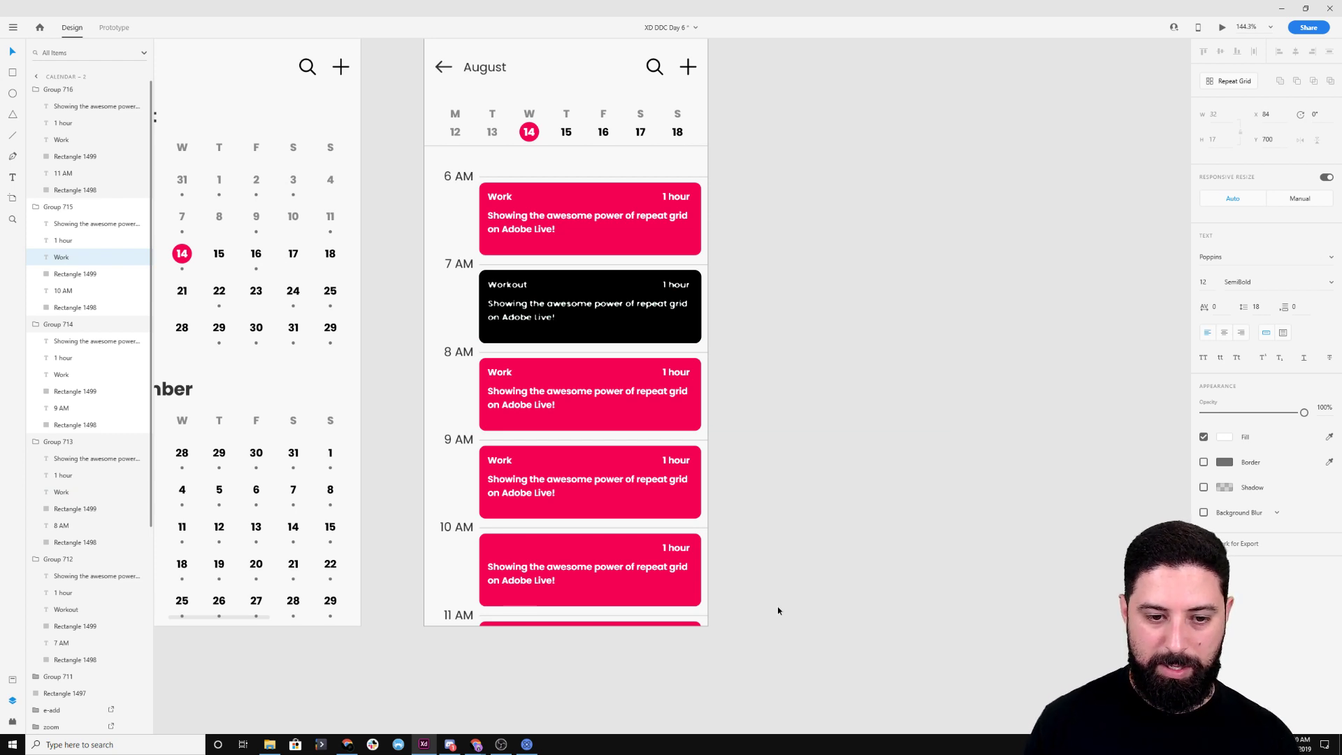
{"action": "double_click", "coordinate": [535, 576]}
{"action": "type", "text": "Lun"}
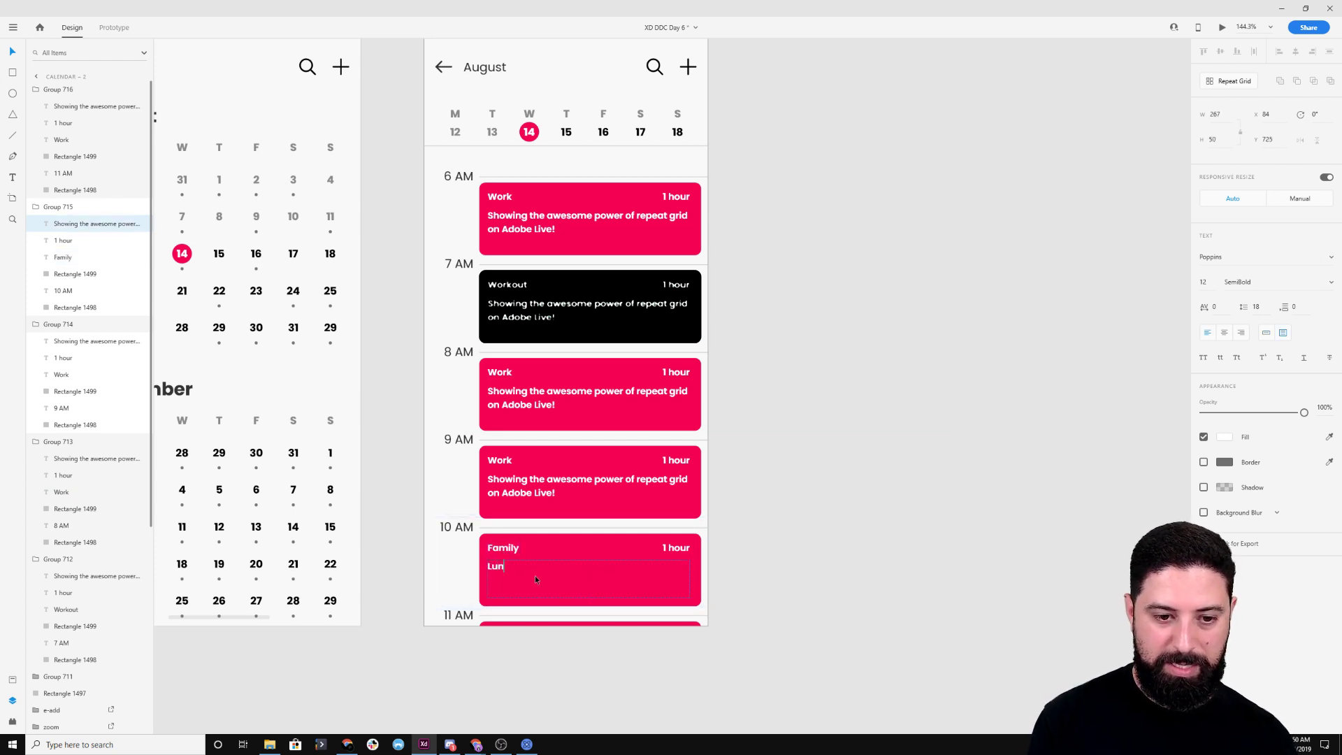
{"action": "type", "text": "ch with the family"}
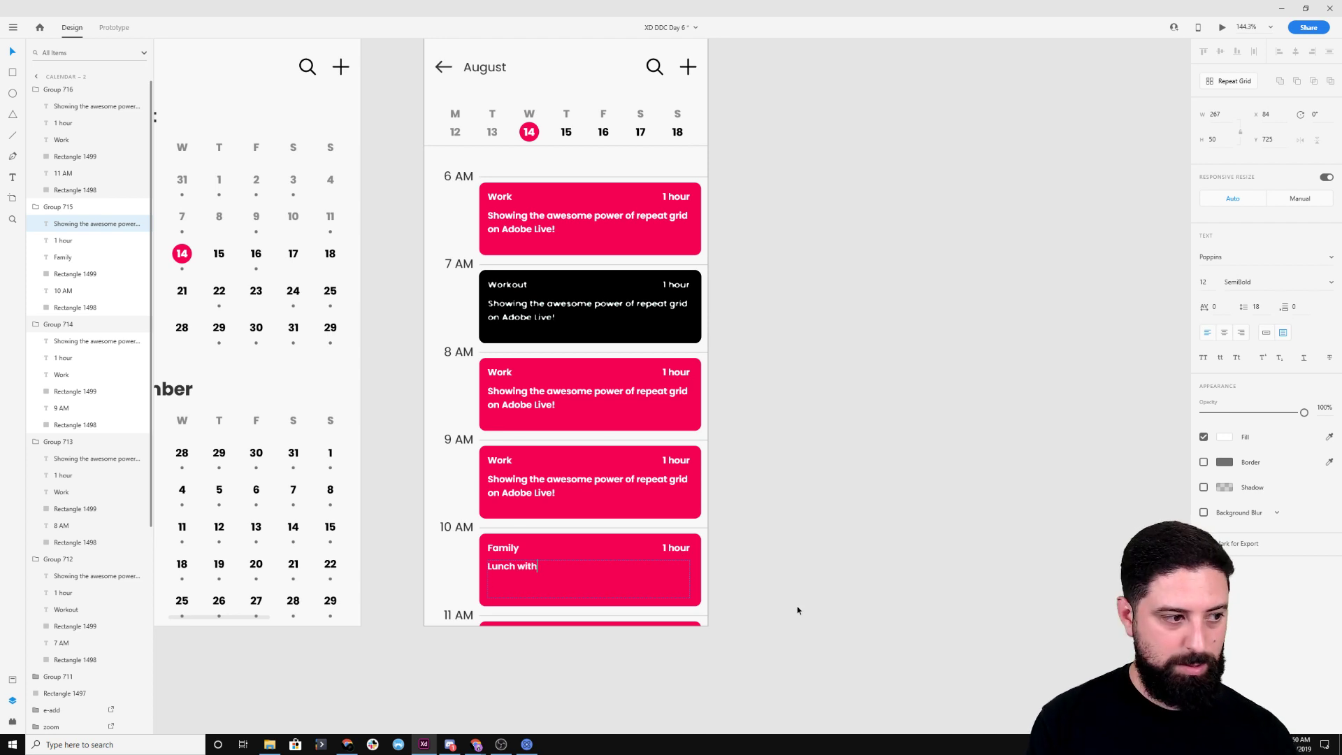
{"action": "key", "text": "Escape"}
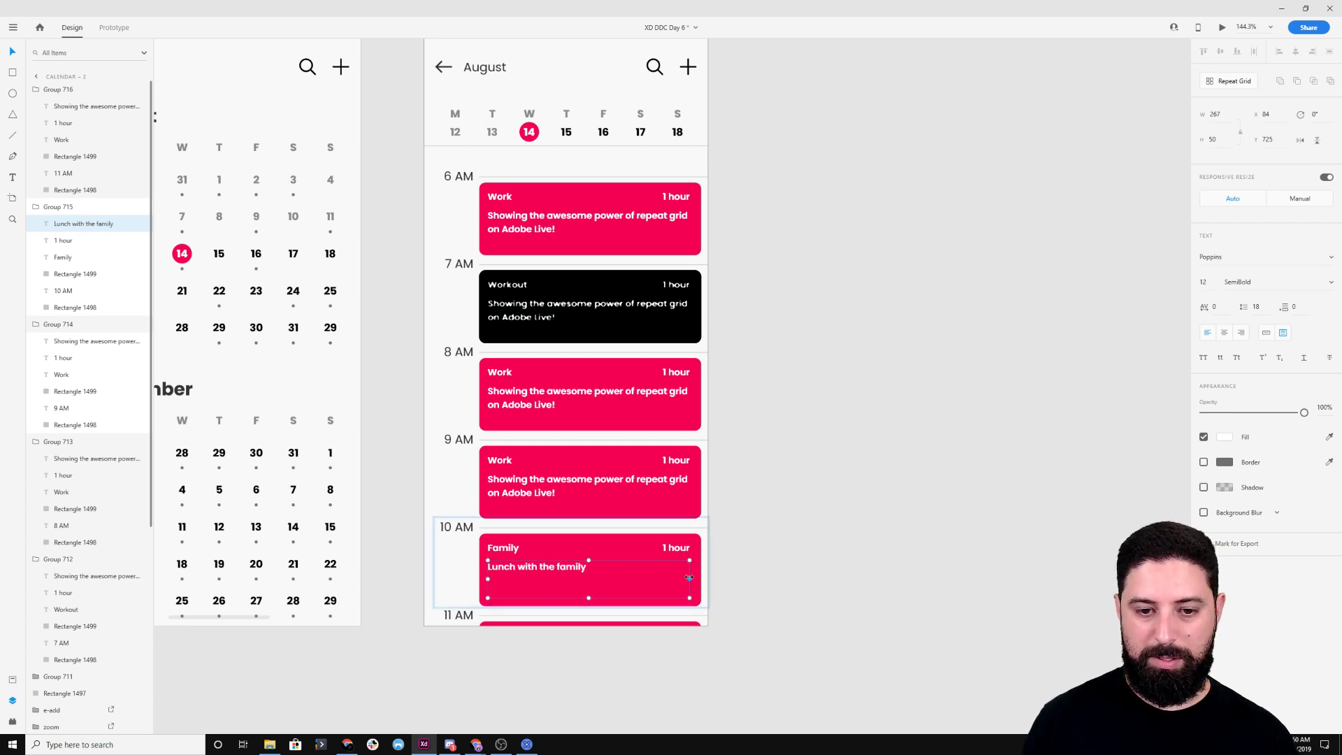
Change the fill of the 10 AM Family card to violet
{"action": "left_click", "coordinate": [694, 572]}
{"action": "left_click", "coordinate": [1224, 312]}
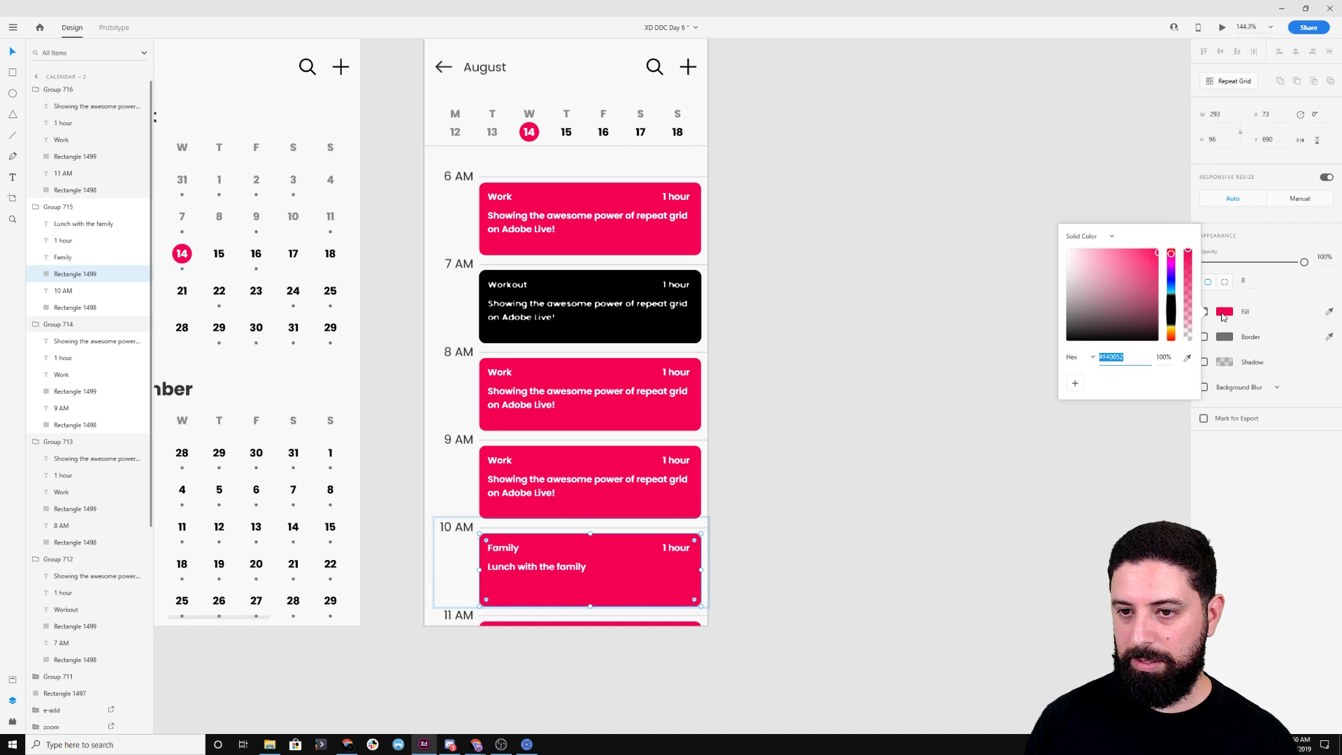
{"action": "left_click", "coordinate": [1173, 268]}
{"action": "left_click_drag", "start_coordinate": [1173, 269], "coordinate": [1172, 273]}
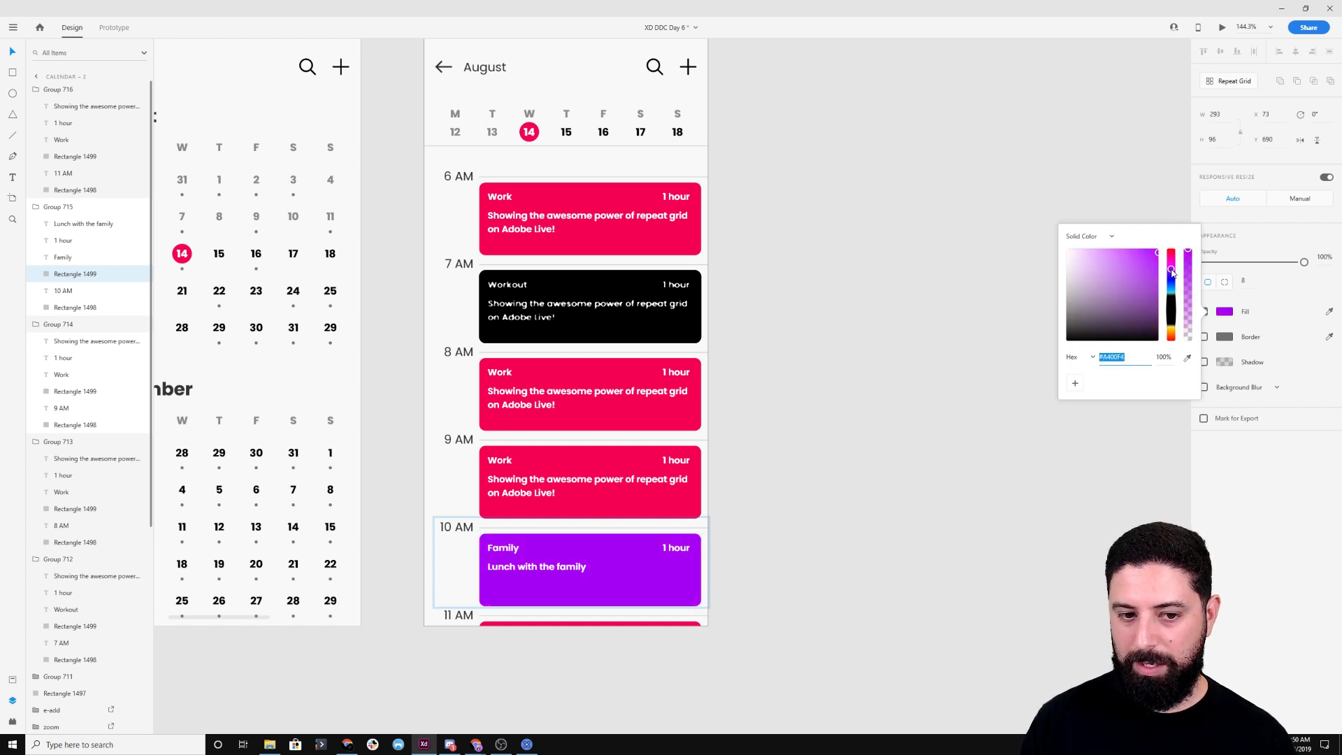
{"action": "left_click", "coordinate": [735, 460]}
Delete the 9 AM event's card and all its text, keeping the hour label and divider line
{"action": "double_click", "coordinate": [498, 459]}
{"action": "left_click", "coordinate": [676, 462], "text": "shift"}
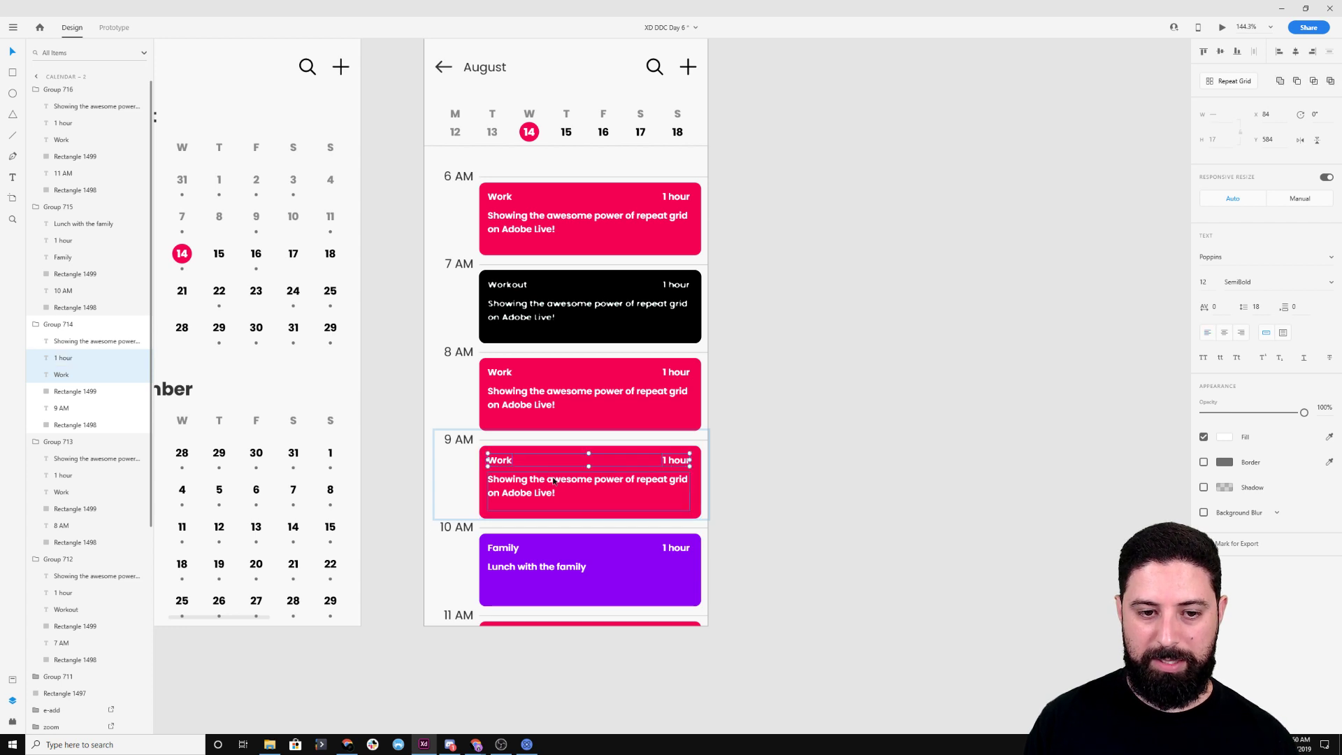
{"action": "left_click", "coordinate": [686, 491], "text": "shift"}
{"action": "left_click", "coordinate": [693, 491], "text": "shift"}
{"action": "key", "text": "Delete"}
{"action": "left_click", "coordinate": [809, 451]}
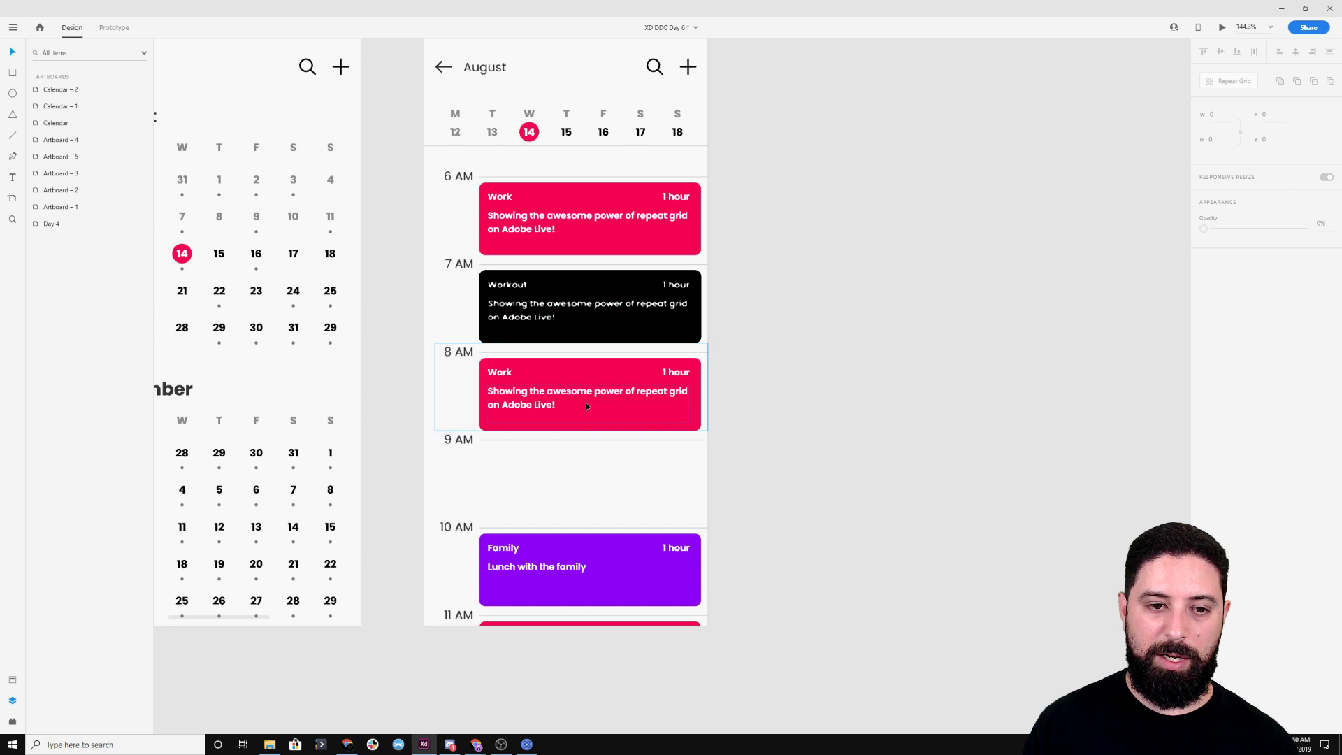
Set the 8 AM event's description to "Sales call with a new client" and its duration to "30 min"
{"action": "double_click", "coordinate": [497, 373]}
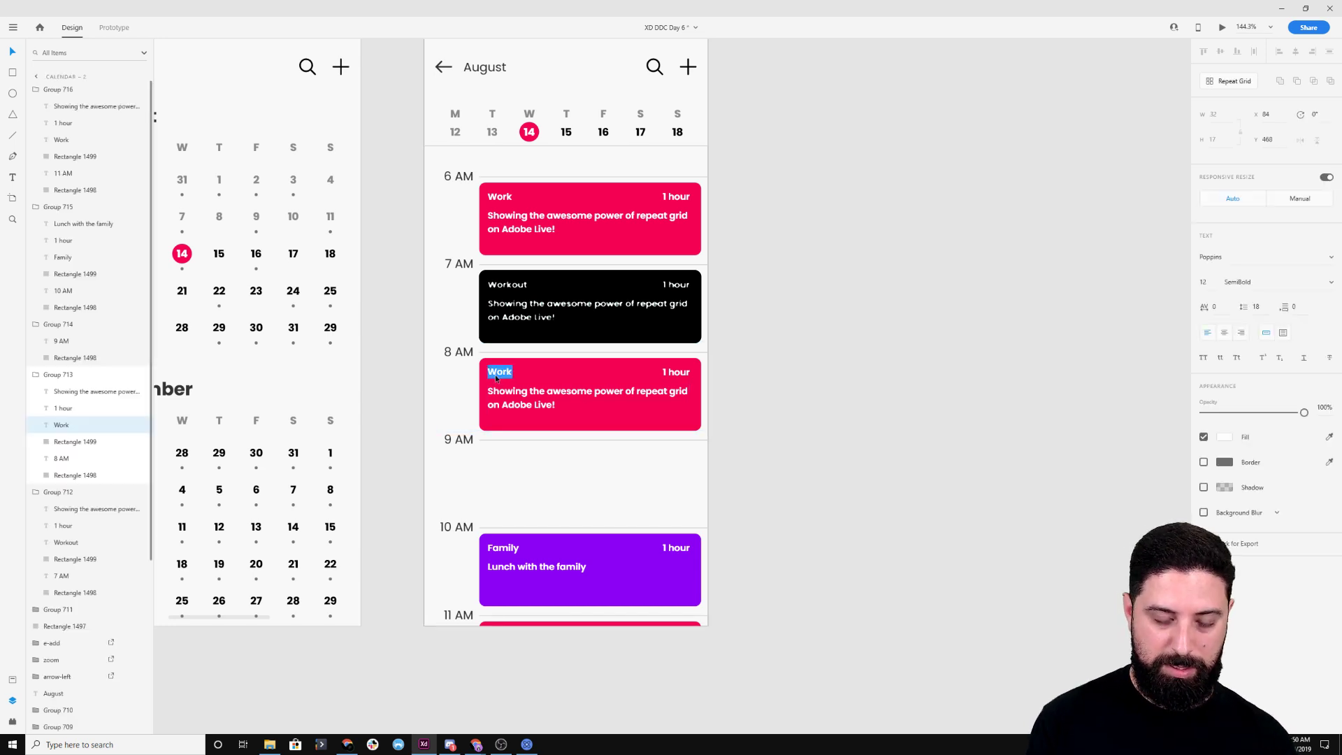
{"action": "key", "text": "Escape"}
{"action": "double_click", "coordinate": [600, 393]}
{"action": "type", "text": "Sales call with a new client"}
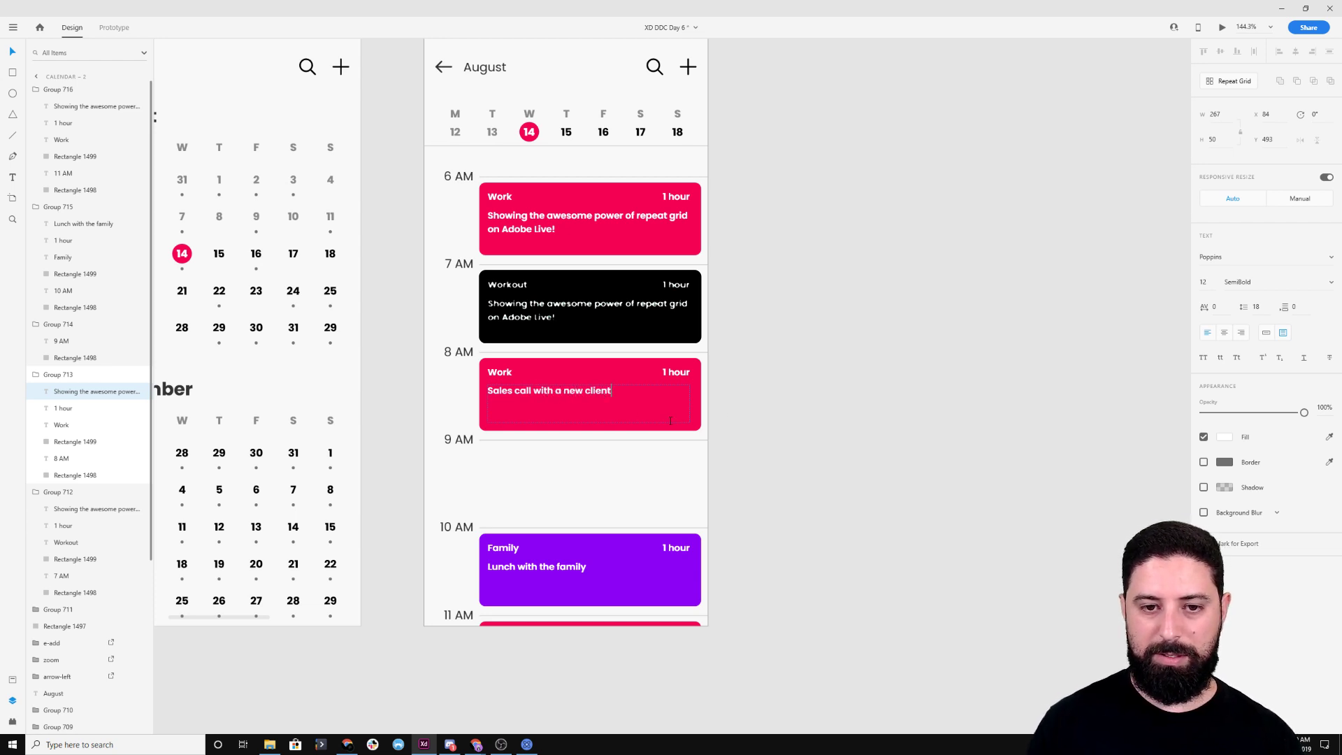
{"action": "key", "text": "Escape"}
{"action": "double_click", "coordinate": [669, 373]}
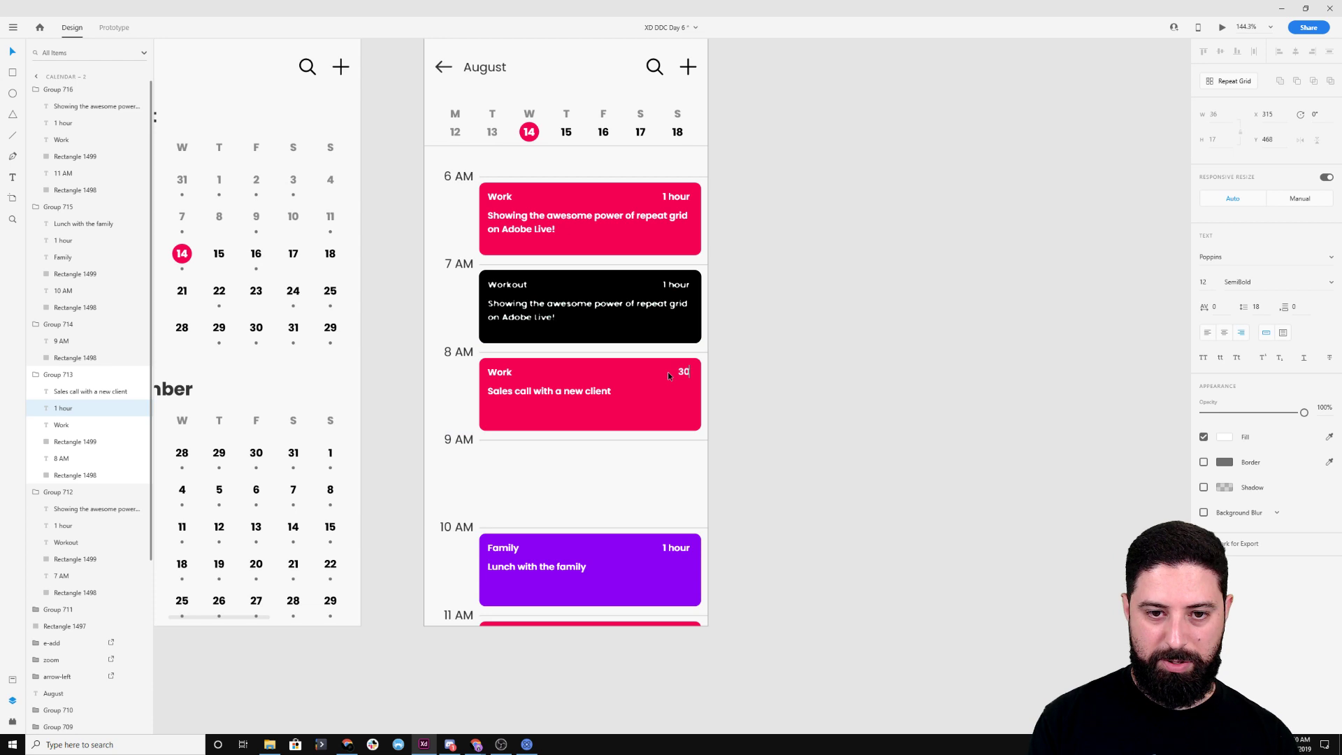
{"action": "type", "text": "30 min"}
{"action": "key", "text": "Escape"}
Shorten the 8 AM event card's background rectangle to 60 px high
{"action": "left_click", "coordinate": [647, 419]}
{"action": "left_click_drag", "start_coordinate": [589, 429], "coordinate": [588, 404]}
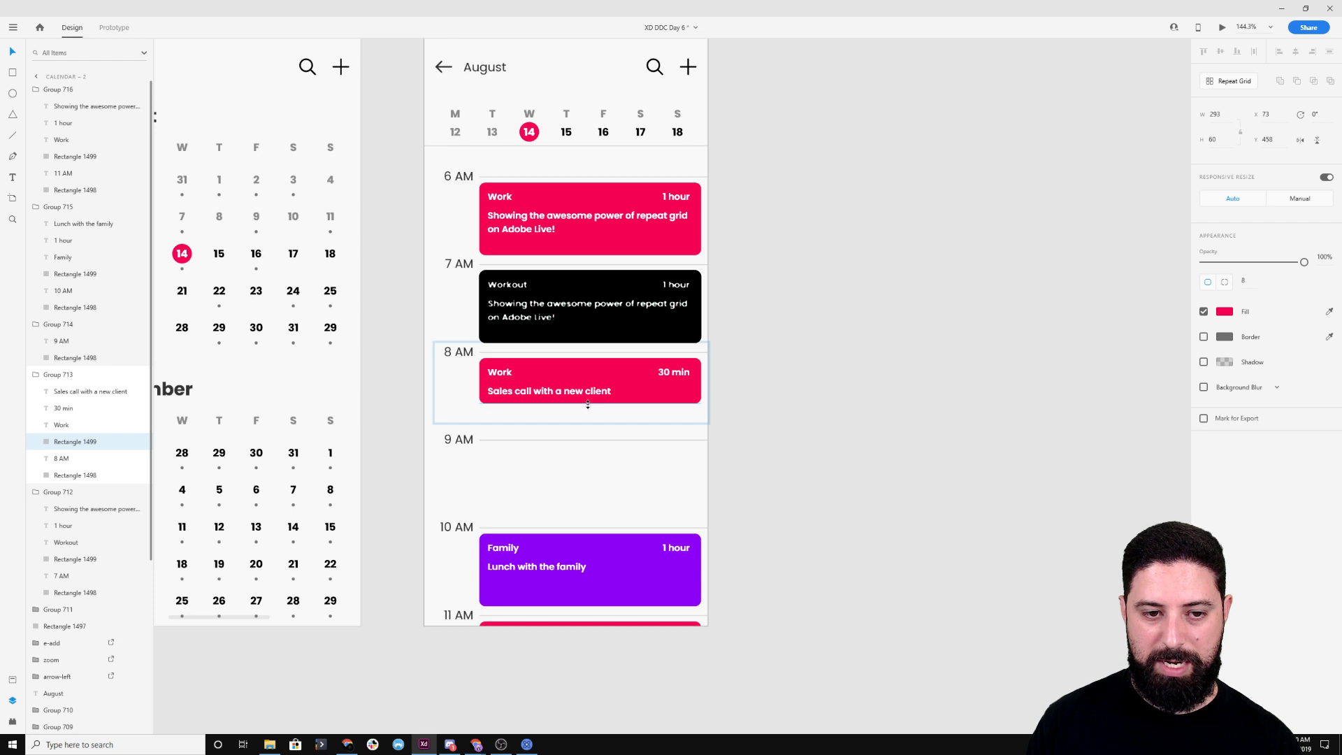
{"action": "left_click", "coordinate": [827, 409]}
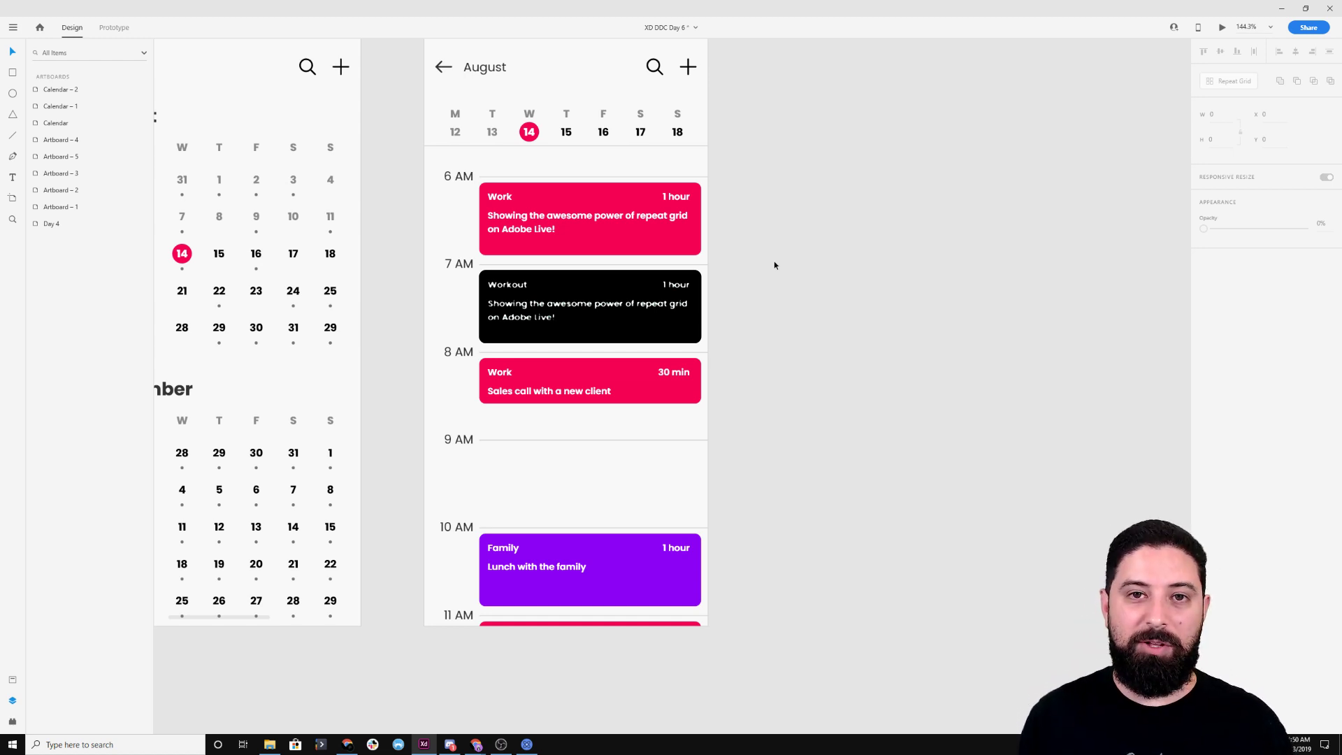
{"action": "left_click_drag", "start_coordinate": [472, 161], "coordinate": [646, 198]}
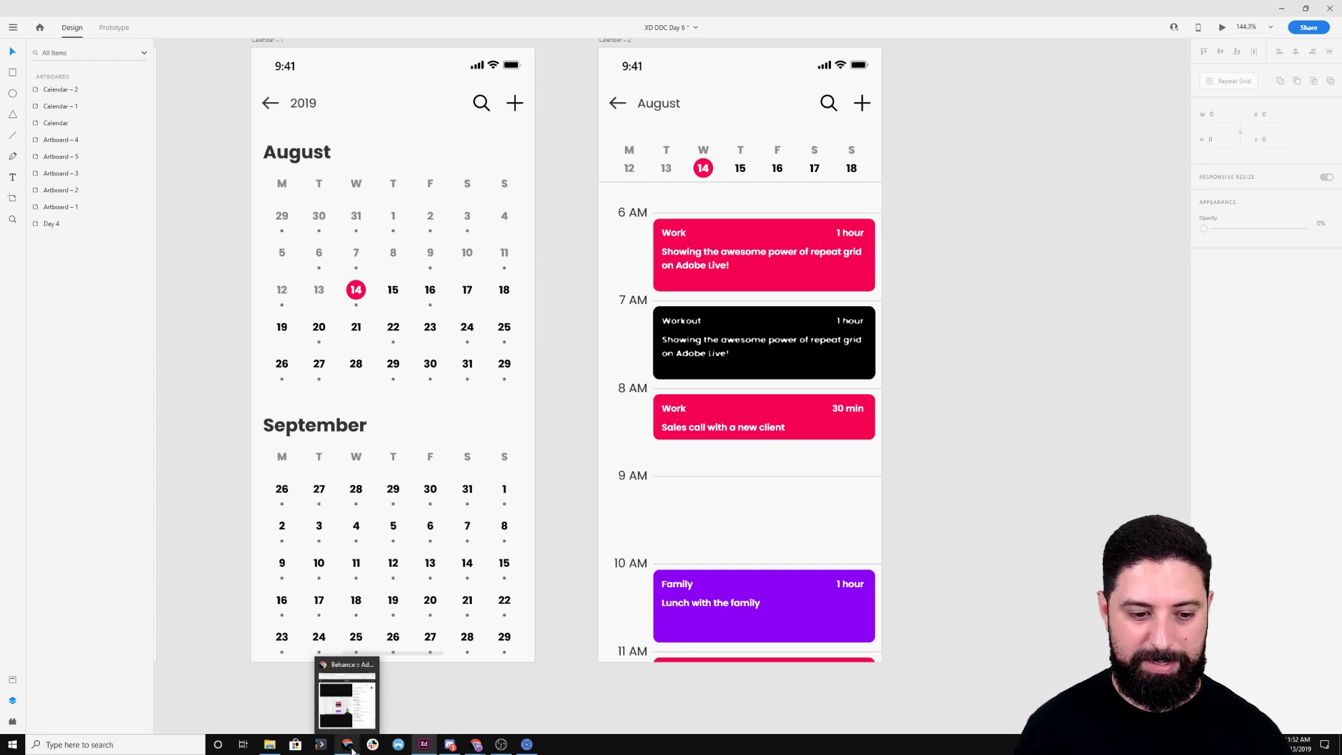
Switch to the Chrome browser and view the Behance Daily Creative Challenge page with the Repeat Grid brief, returning to Adobe XD
{"action": "mouse_move", "coordinate": [476, 747]}
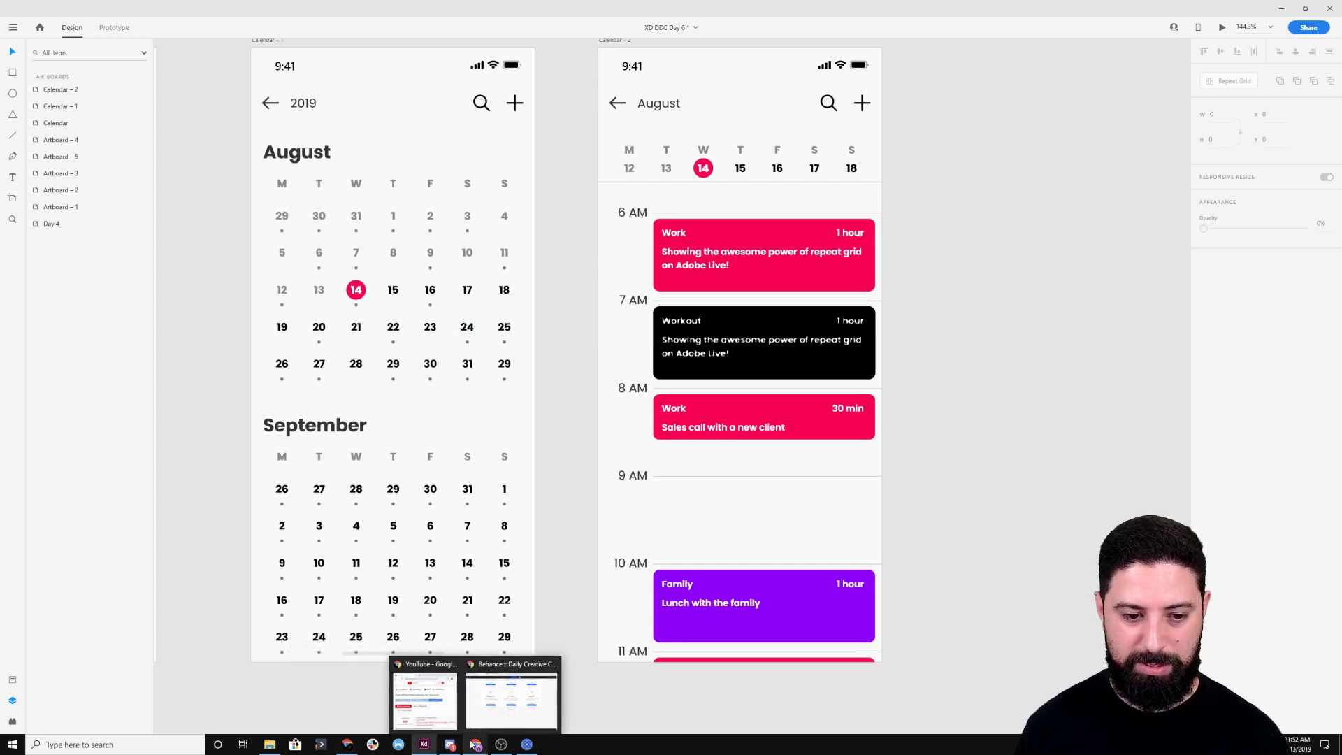
{"action": "left_click", "coordinate": [500, 701]}
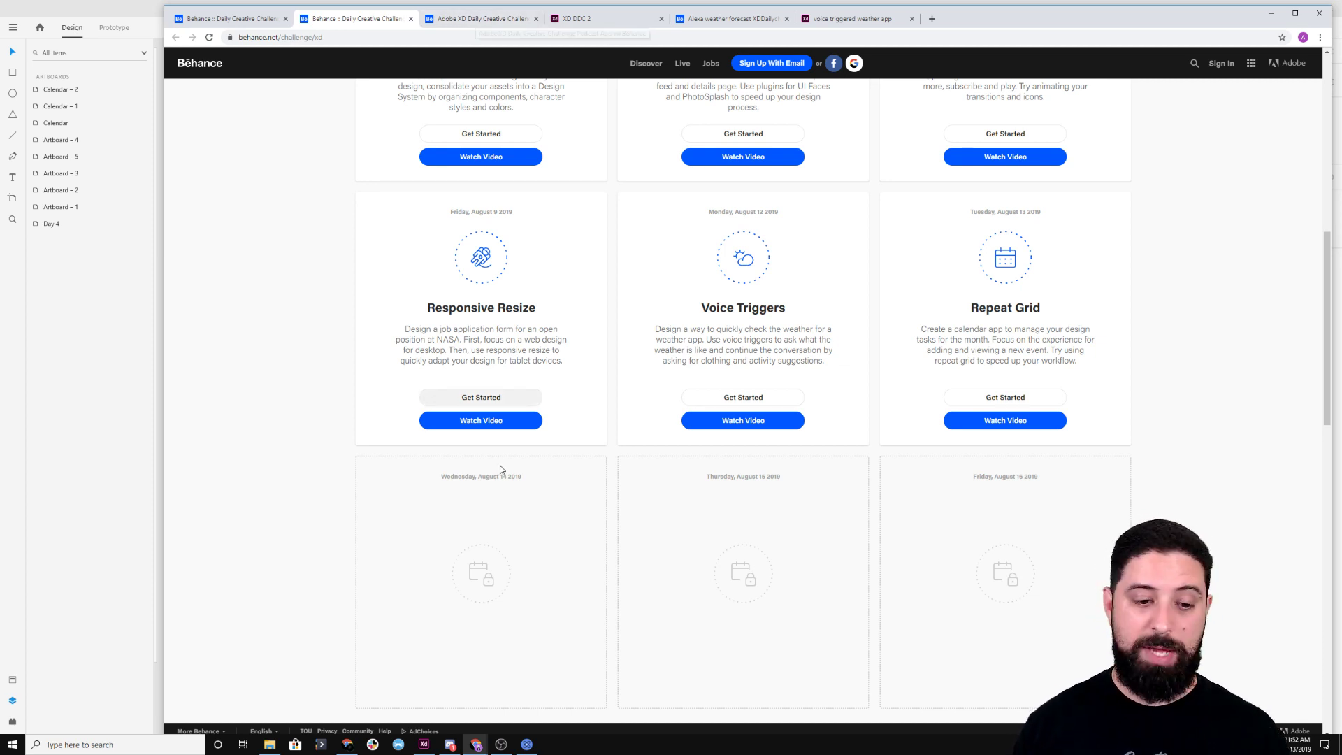
{"action": "left_click", "coordinate": [428, 747]}
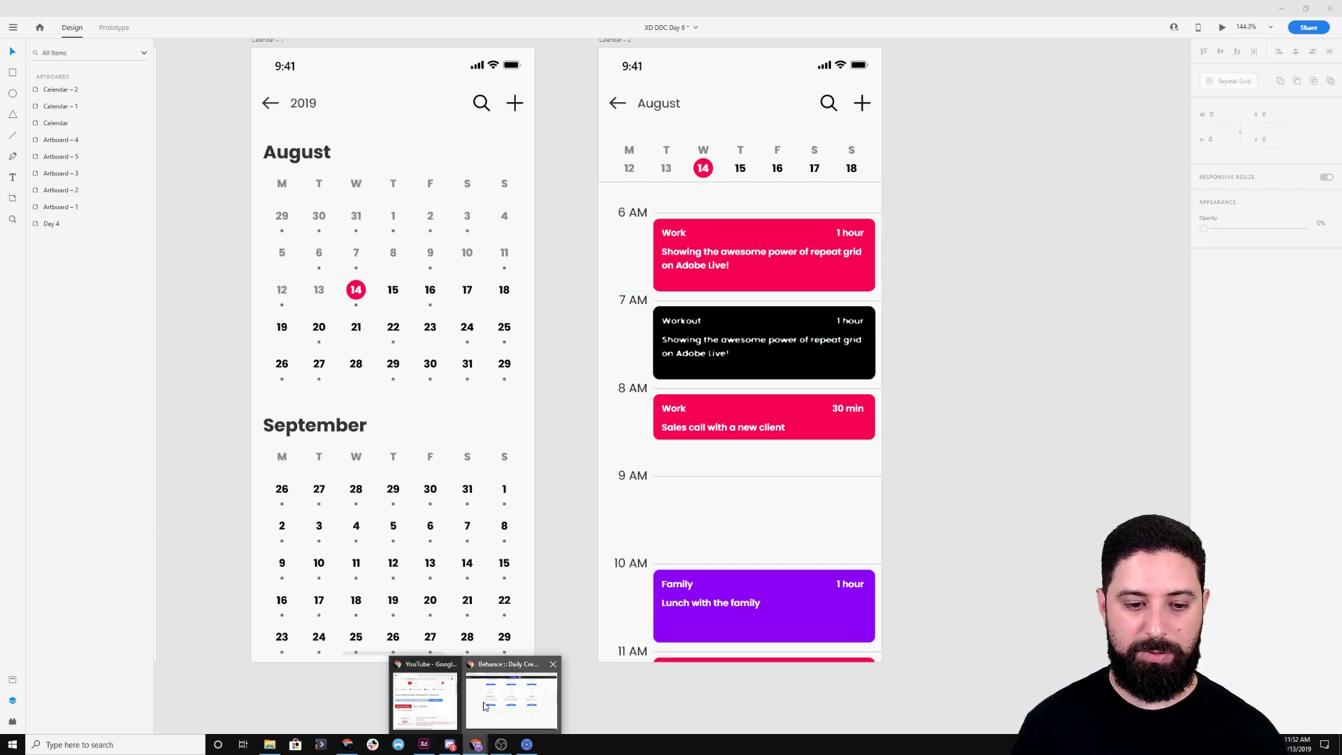
Switch to the Chrome browser and review the Adobe XD Daily Creative Challenge Podcast App project, from its cover to the paired screen mockups
{"action": "left_click", "coordinate": [486, 705]}
{"action": "left_click", "coordinate": [465, 14]}
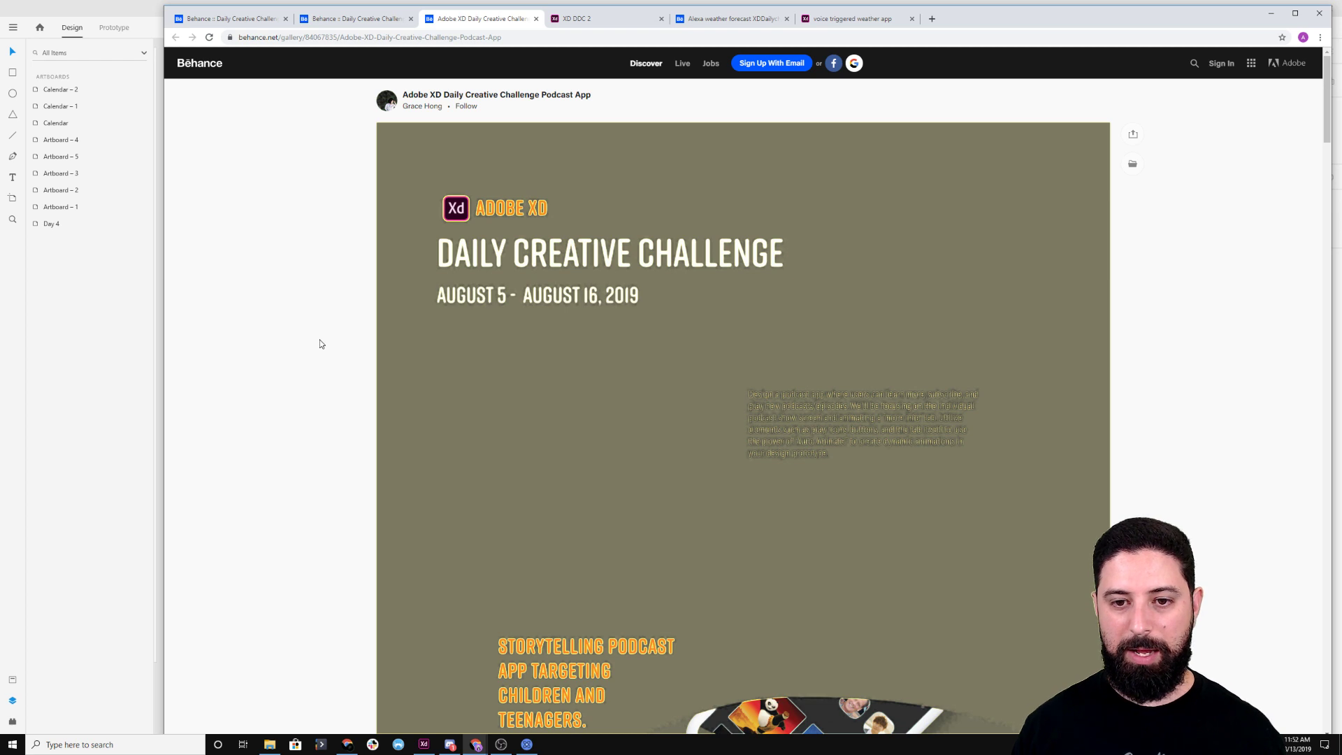
{"action": "scroll", "coordinate": [320, 344], "scroll_direction": "down", "scroll_amount": 3}
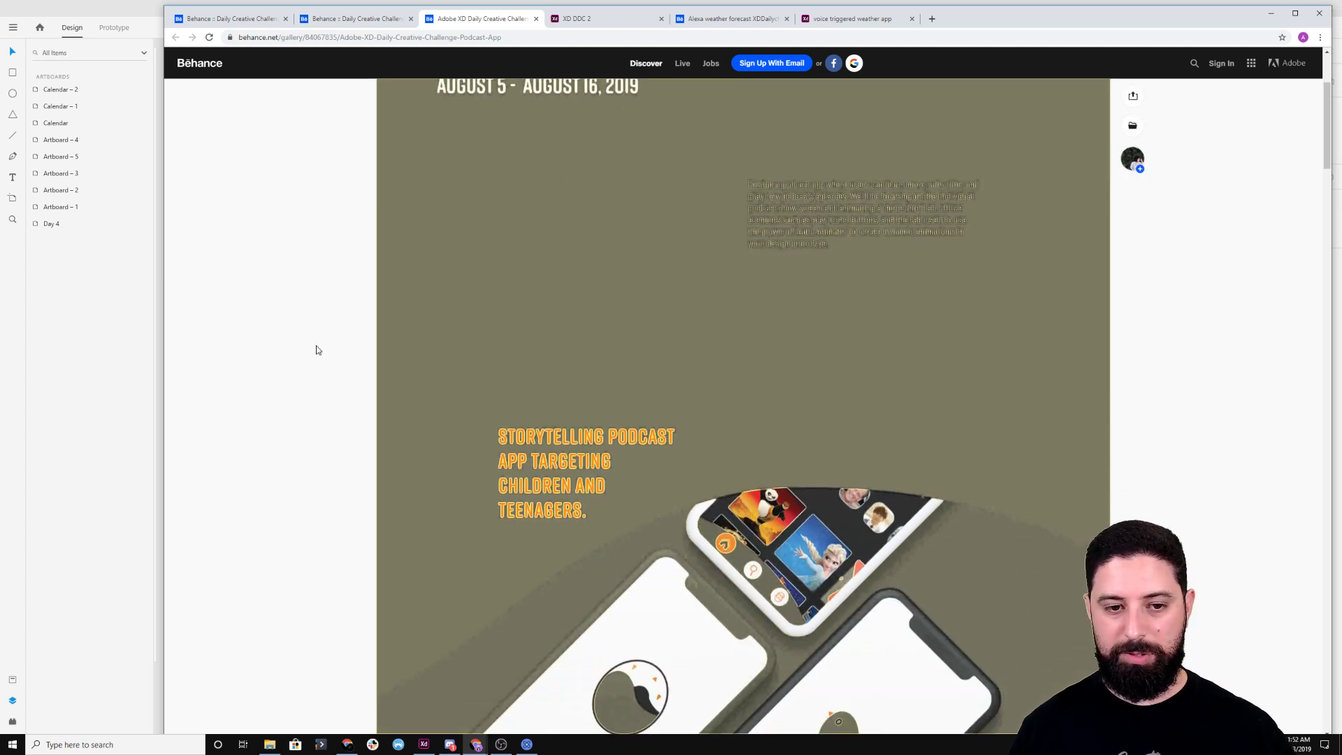
{"action": "scroll", "coordinate": [318, 349], "scroll_direction": "down", "scroll_amount": 3}
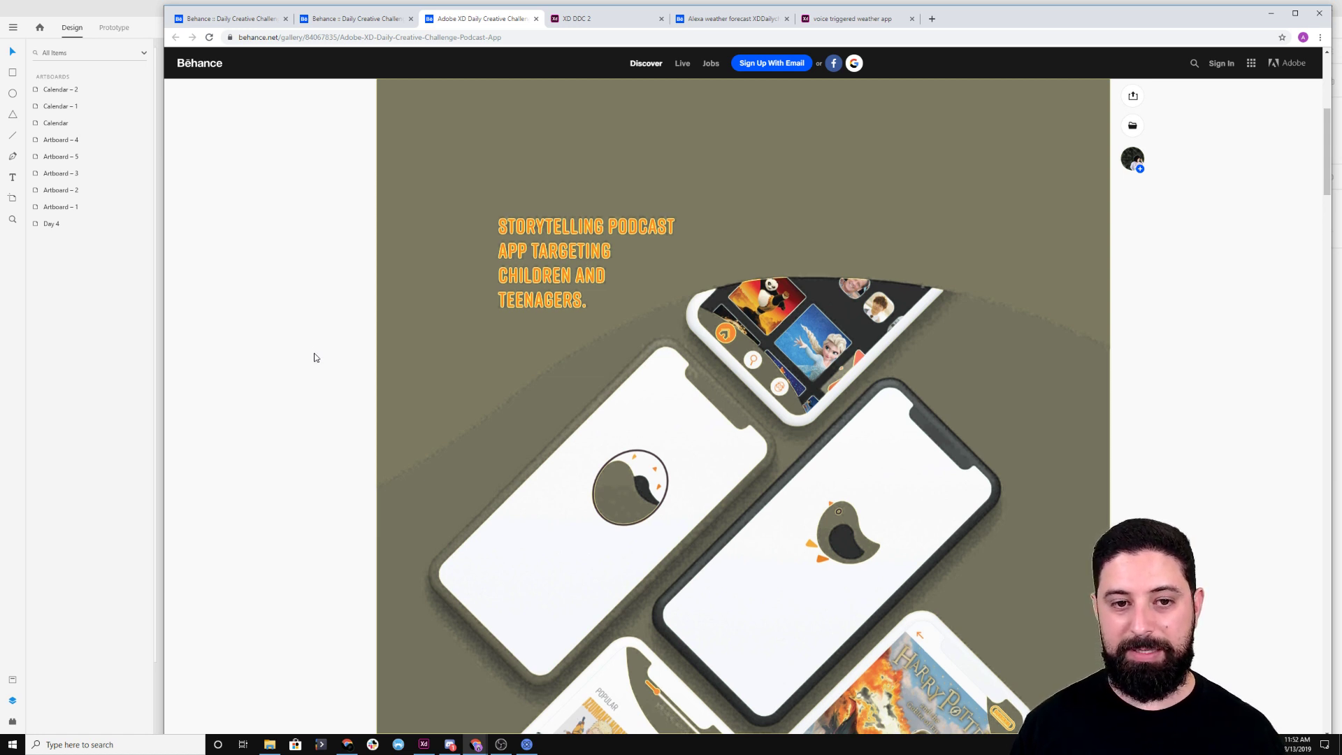
{"action": "scroll", "coordinate": [314, 357], "scroll_direction": "down", "scroll_amount": 4}
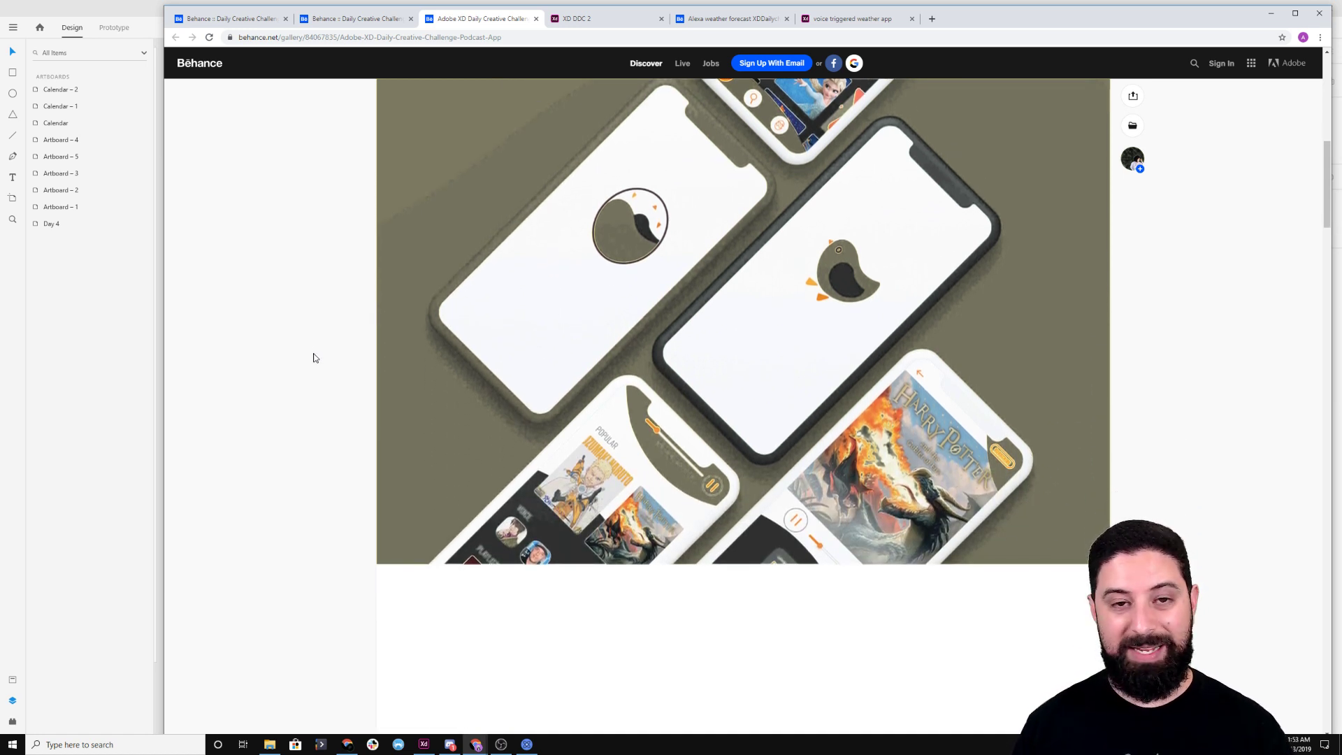
{"action": "scroll", "coordinate": [311, 358], "scroll_direction": "down", "scroll_amount": 5}
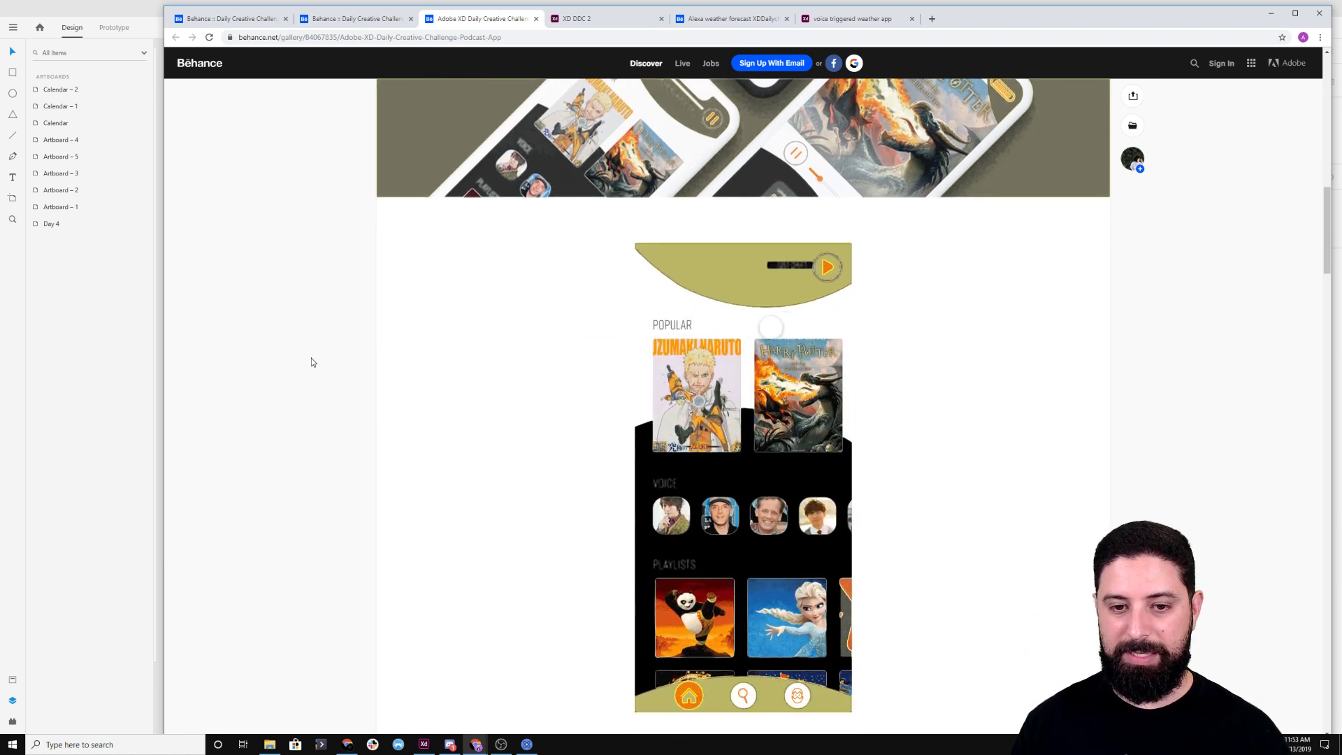
{"action": "scroll", "coordinate": [312, 359], "scroll_direction": "down", "scroll_amount": 2}
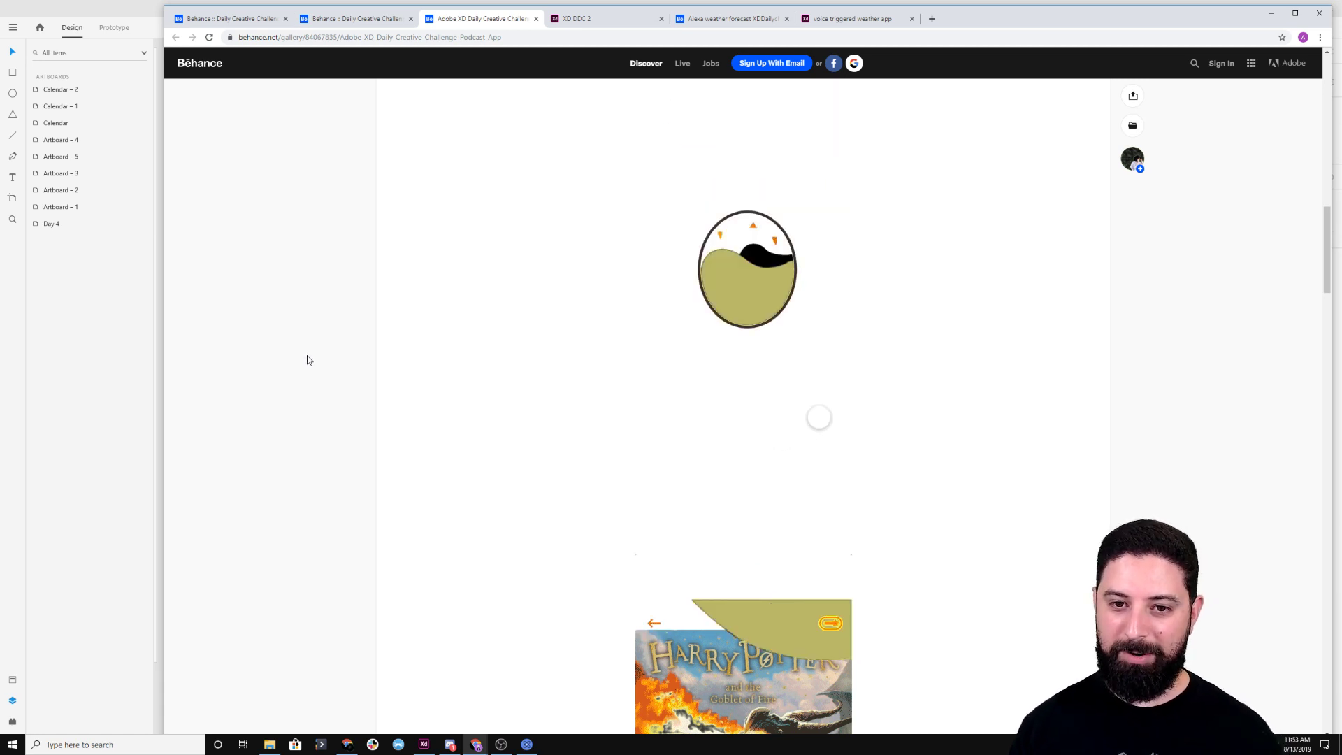
{"action": "scroll", "coordinate": [306, 353], "scroll_direction": "down", "scroll_amount": 6}
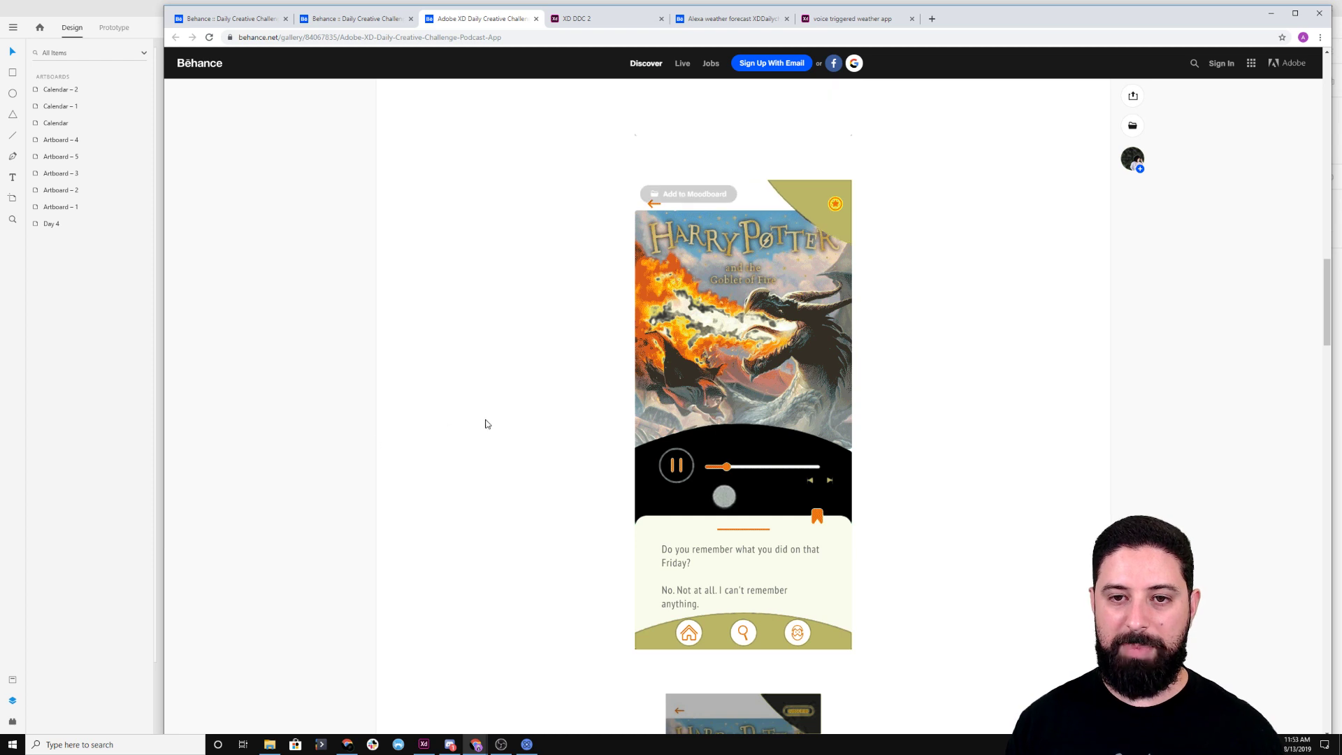
{"action": "scroll", "coordinate": [483, 424], "scroll_direction": "down", "scroll_amount": 9}
{"action": "scroll", "coordinate": [486, 421], "scroll_direction": "down", "scroll_amount": 2}
{"action": "scroll", "coordinate": [594, 462], "scroll_direction": "down", "scroll_amount": 3}
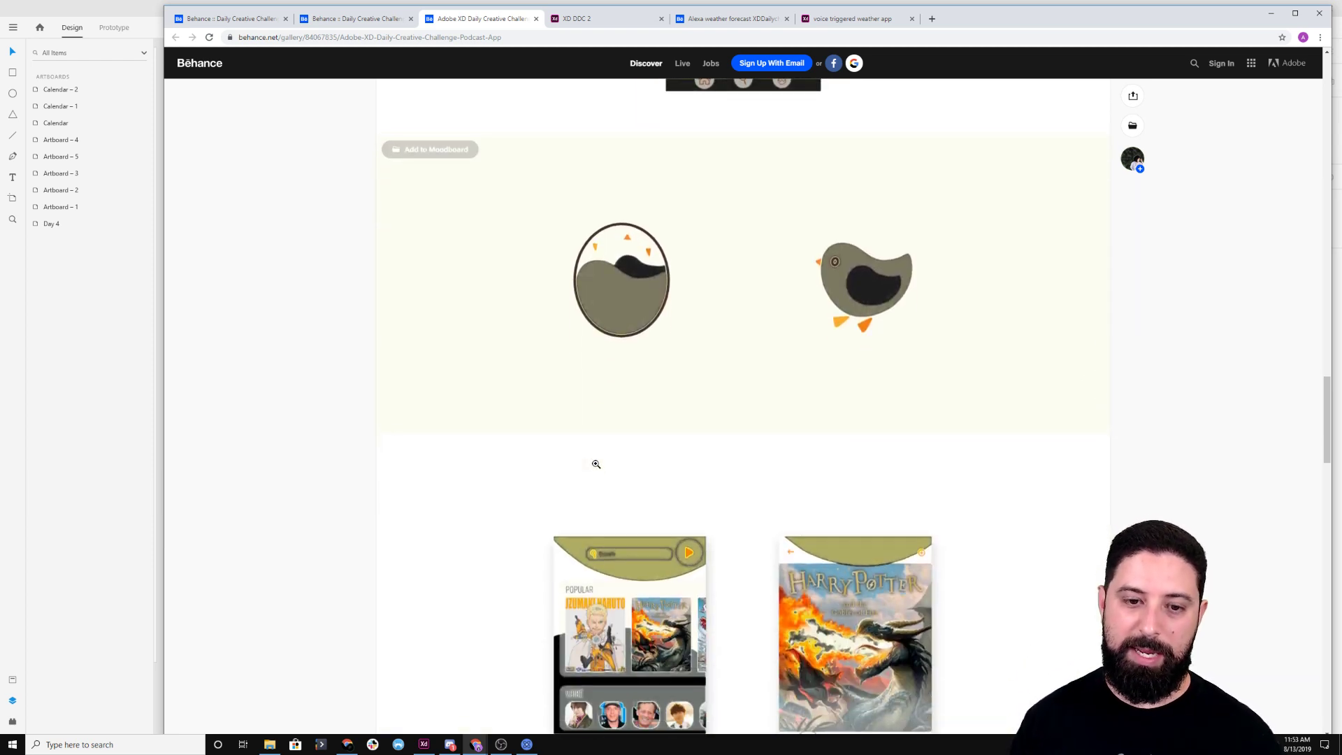
{"action": "scroll", "coordinate": [597, 465], "scroll_direction": "down", "scroll_amount": 3}
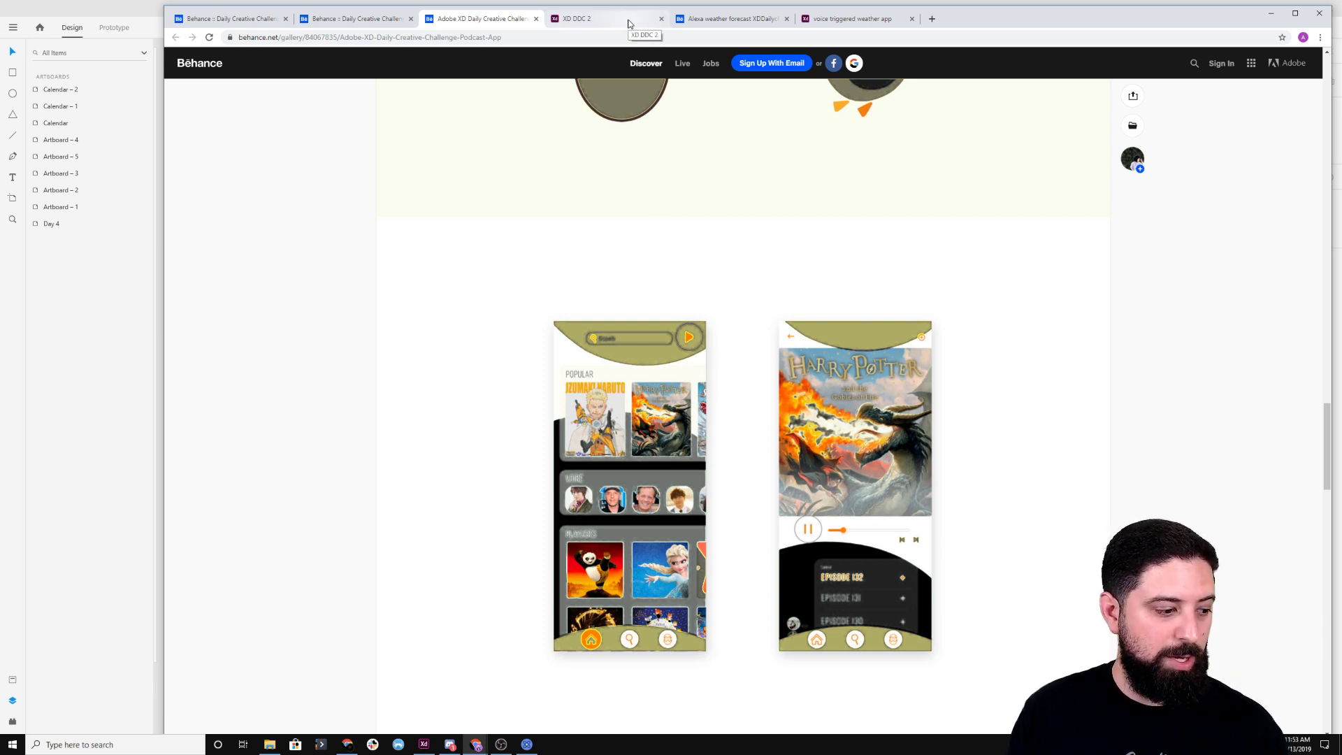
Open the shared XD DDC 2 prototype, reload it from the Homechef splash screen, and test its chef carousel through to the Egg Fiesta recipe
{"action": "left_click", "coordinate": [629, 24]}
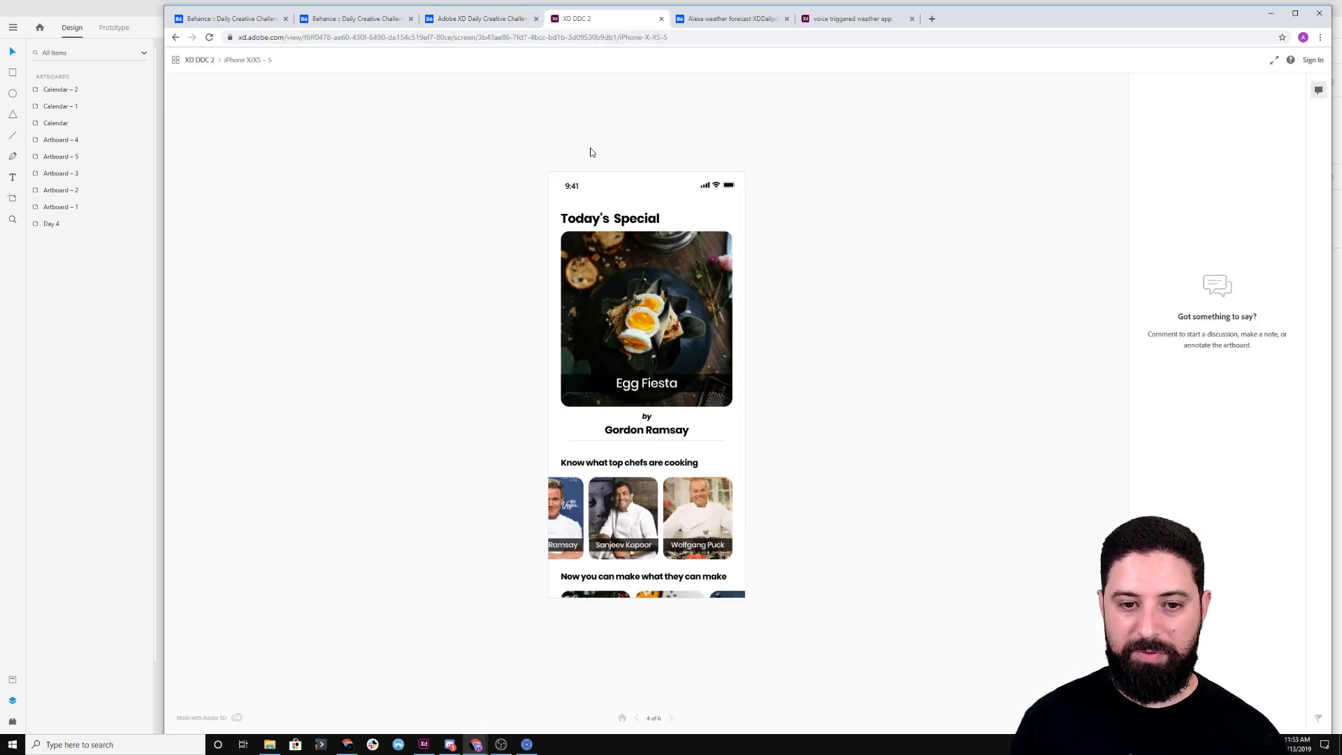
{"action": "left_click", "coordinate": [639, 367]}
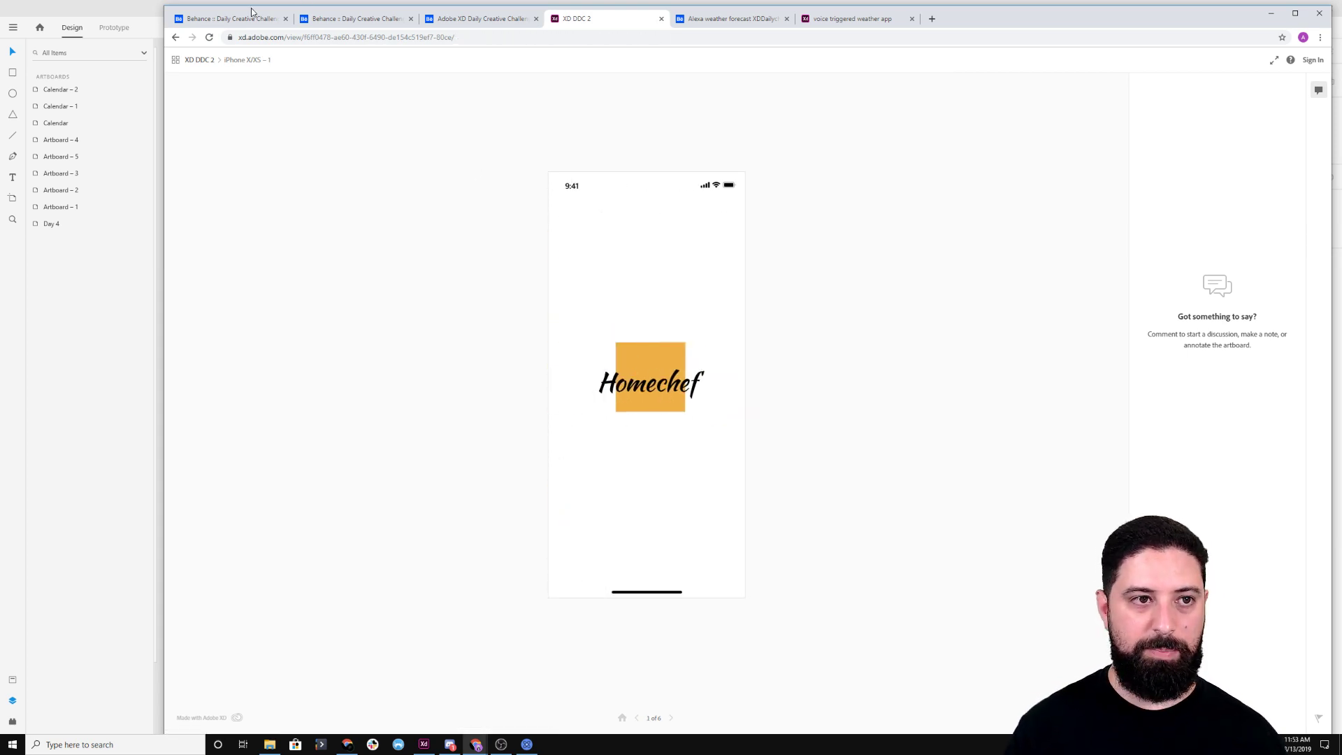
{"action": "left_click", "coordinate": [209, 37]}
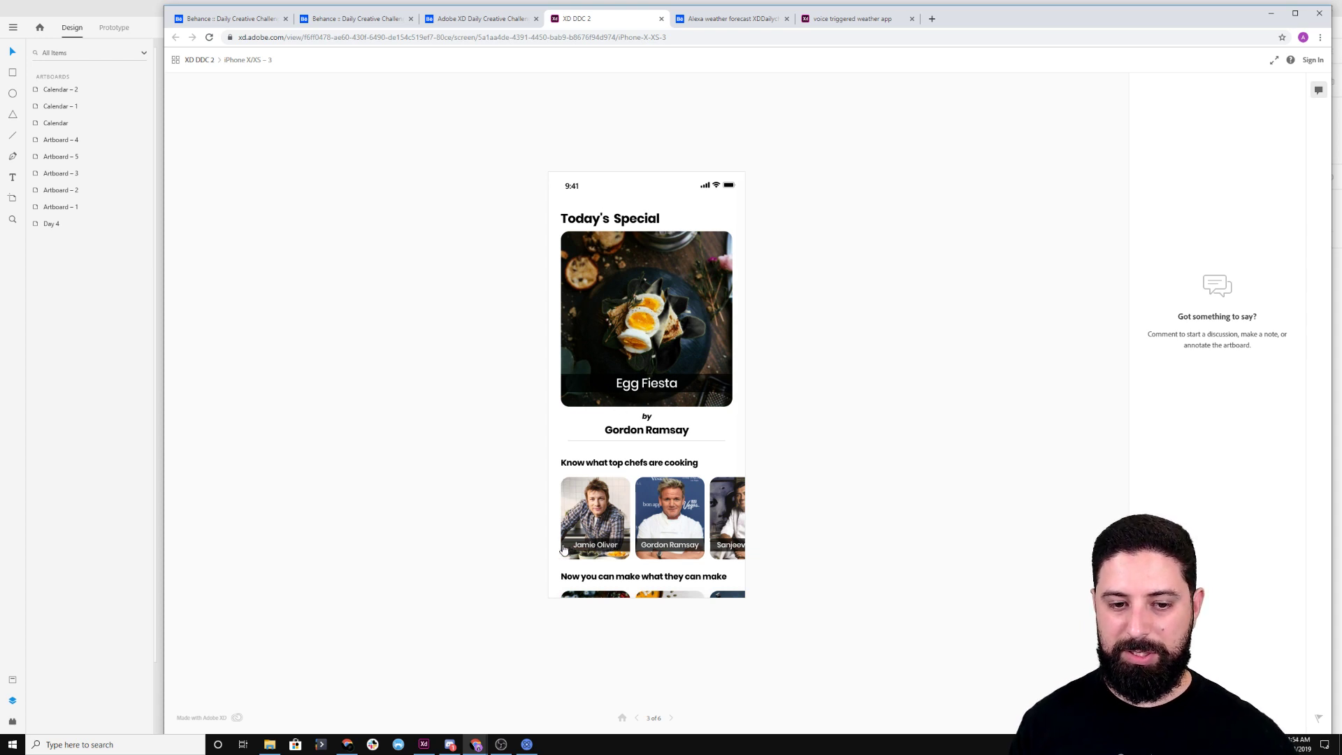
{"action": "left_click", "coordinate": [696, 552]}
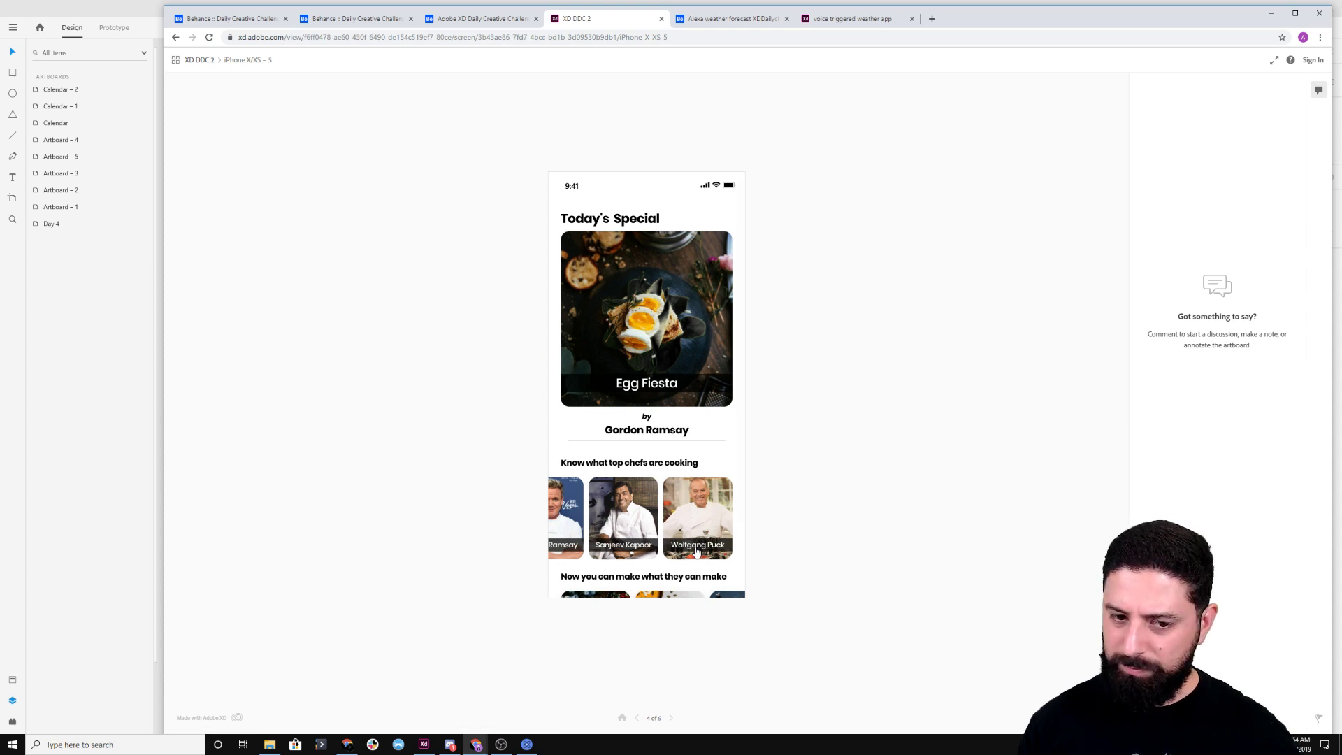
{"action": "left_click", "coordinate": [697, 551]}
{"action": "left_click", "coordinate": [697, 552]}
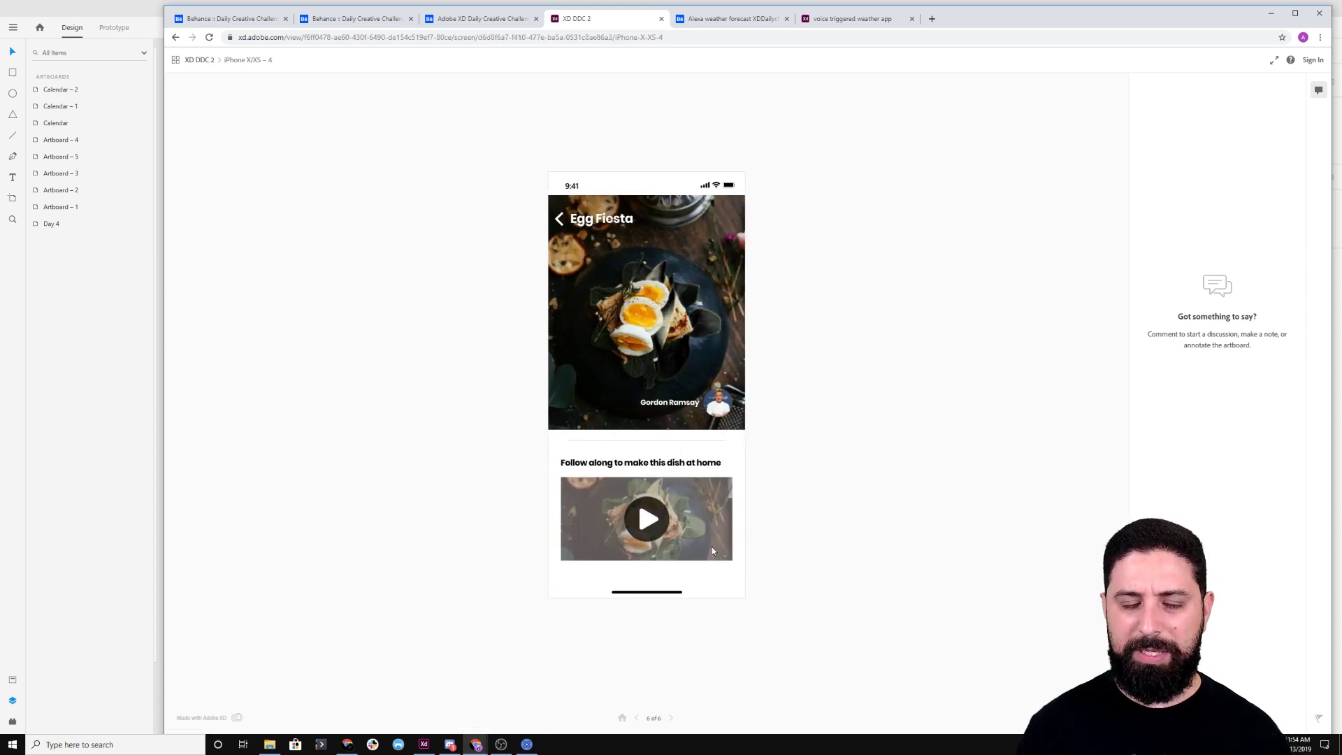